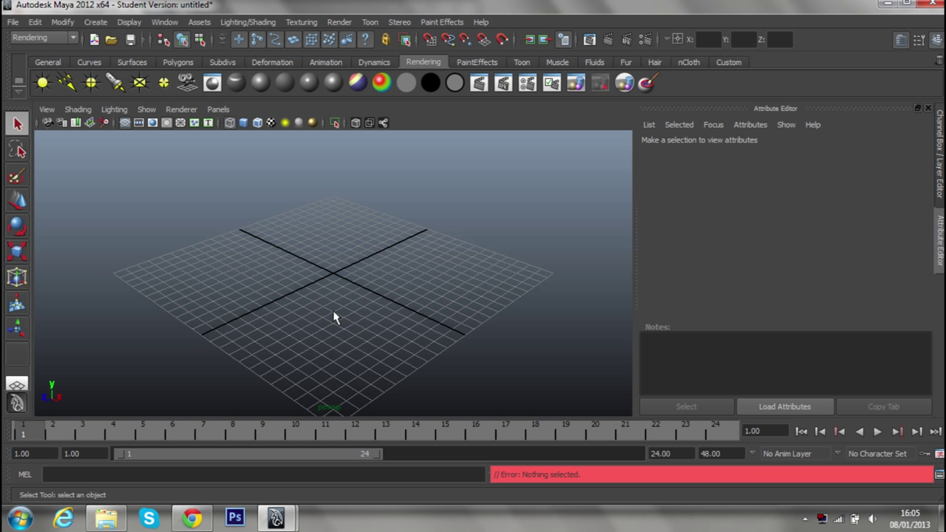
Open corps.mb from Documents > maya > projects > Tuto, discarding the unsaved empty scene.
mouse_move(327, 238)
alt+mouse_down()
mouse_move(328, 246)
mouse_move(357, 241)
mouse_move(365, 274)
alt+mouse_up()
scroll(339, 279, up, 3)
scroll(339, 279, up, 1)
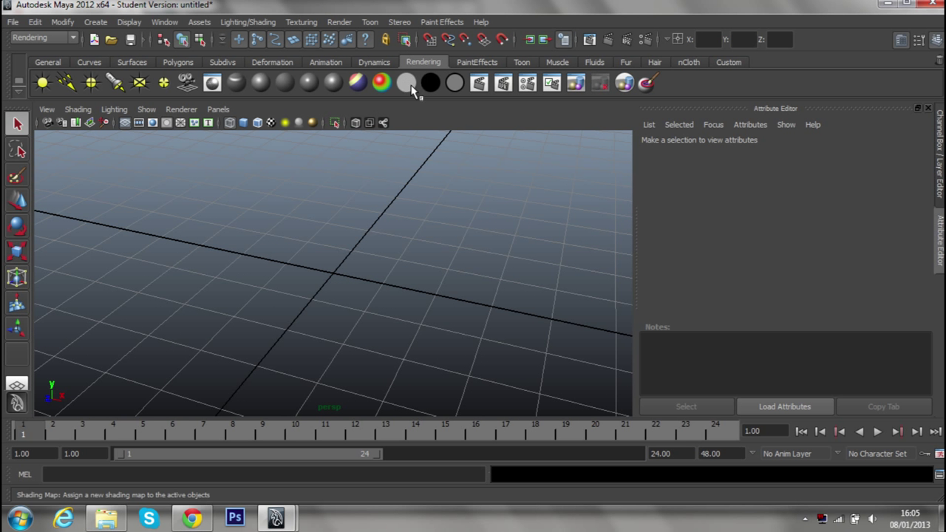
click(111, 39)
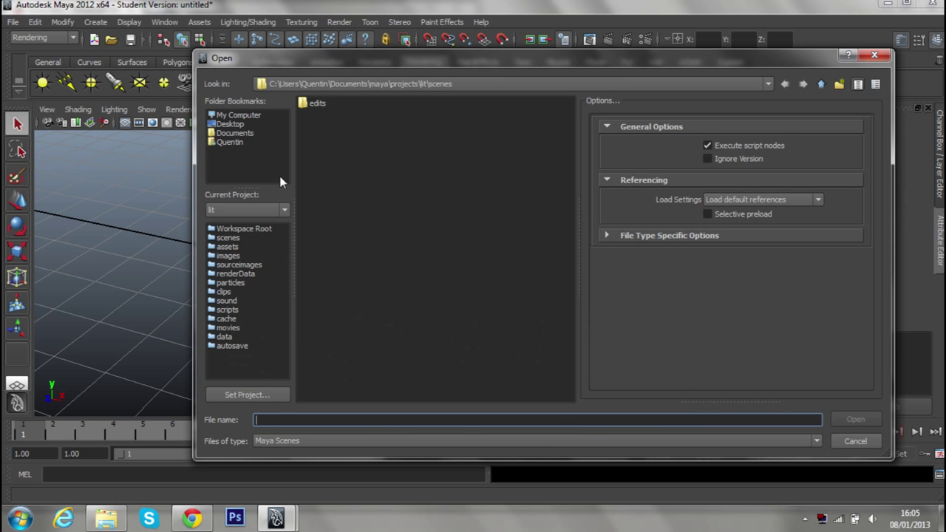
click(235, 133)
double_click(320, 149)
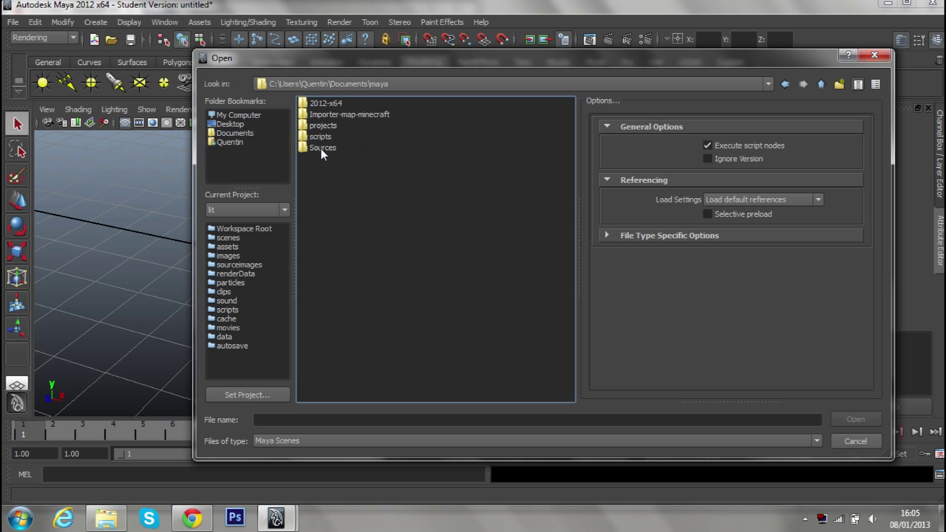
double_click(323, 126)
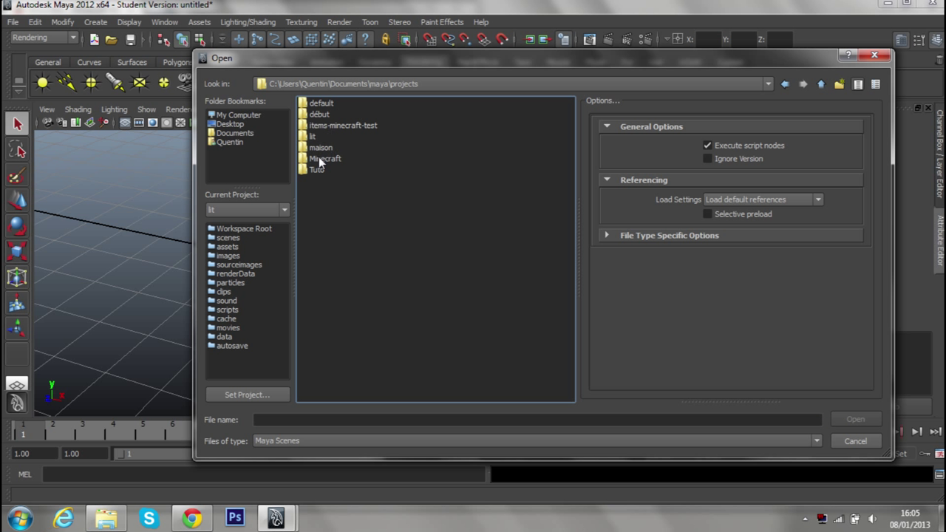
double_click(318, 156)
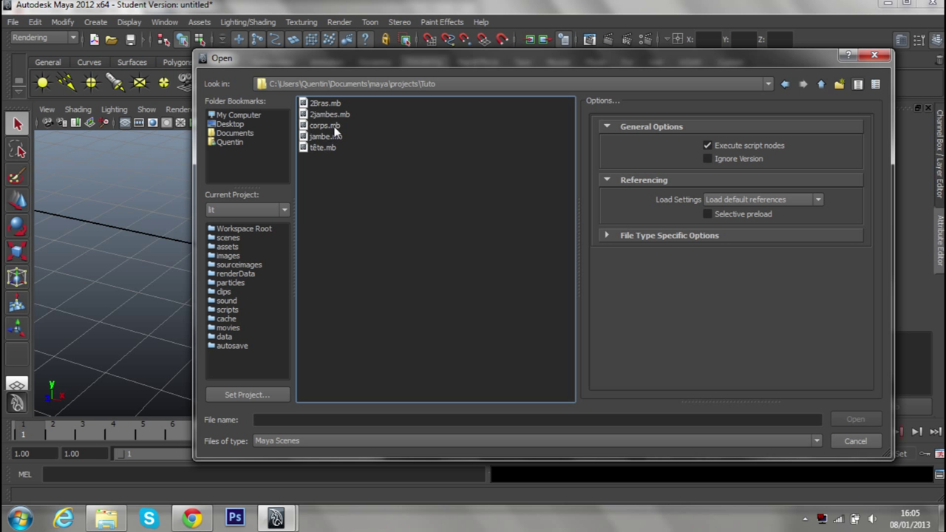
double_click(334, 126)
click(462, 259)
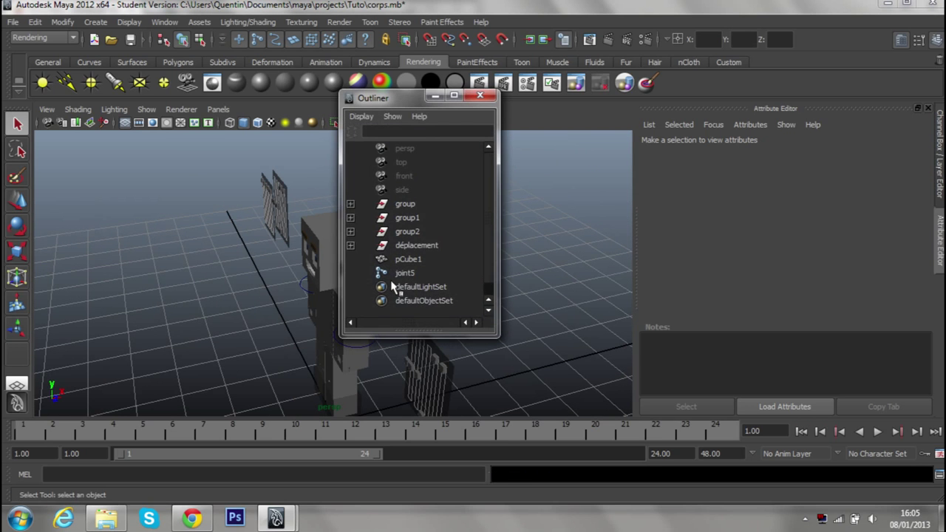
Minimize the Outliner and orbit around the blocky character to inspect it.
click(436, 95)
mouse_move(418, 239)
alt+mouse_down()
mouse_move(405, 266)
mouse_move(517, 271)
alt+mouse_up()
scroll(317, 280, up, 5)
scroll(318, 280, up, 2)
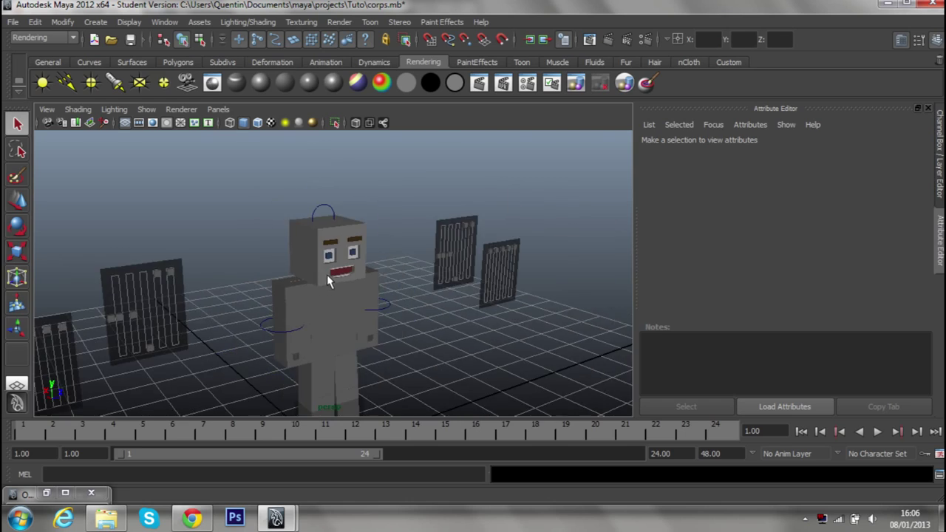
alt+drag(327, 277, 211, 296)
scroll(295, 179, down, 3)
scroll(305, 193, down, 3)
scroll(296, 300, up, 5)
mouse_move(295, 299)
alt+mouse_down()
mouse_move(355, 196)
mouse_move(306, 184)
mouse_move(346, 234)
mouse_move(412, 224)
alt+mouse_up()
scroll(302, 211, down, 3)
scroll(329, 279, up, 3)
alt+drag(323, 281, 333, 249)
scroll(333, 249, down, 4)
mouse_move(394, 222)
alt+mouse_down()
mouse_move(323, 264)
mouse_move(349, 228)
alt+mouse_up()
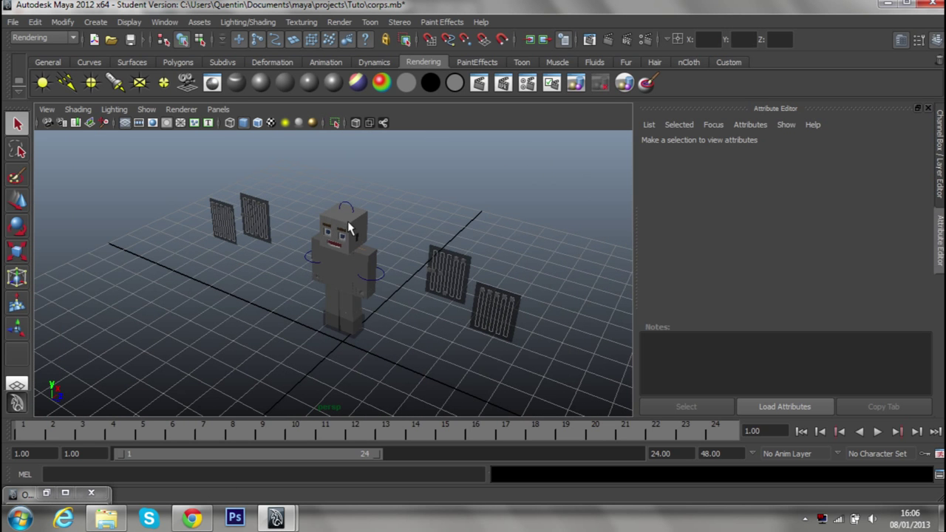
alt+drag(407, 234, 327, 285)
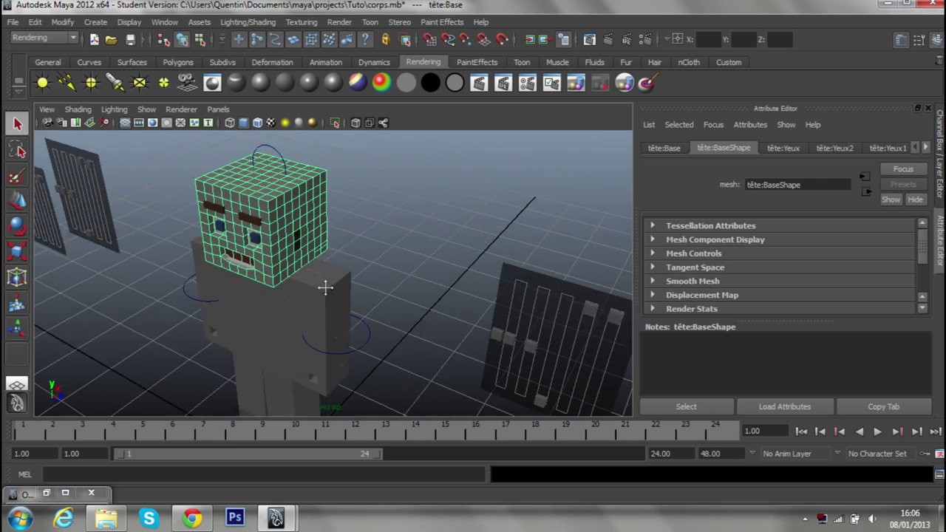
Select the torso mesh pCube1, viewed head-on, and bring up its context menu.
click(378, 235)
scroll(378, 235, down, 5)
mouse_move(378, 235)
alt+mouse_down()
mouse_move(454, 238)
mouse_move(259, 301)
mouse_move(217, 253)
alt+mouse_up()
scroll(219, 253, up, 5)
mouse_move(221, 253)
alt+middle_down()
mouse_move(295, 264)
mouse_move(269, 265)
mouse_move(383, 301)
alt+middle_up()
click(364, 268)
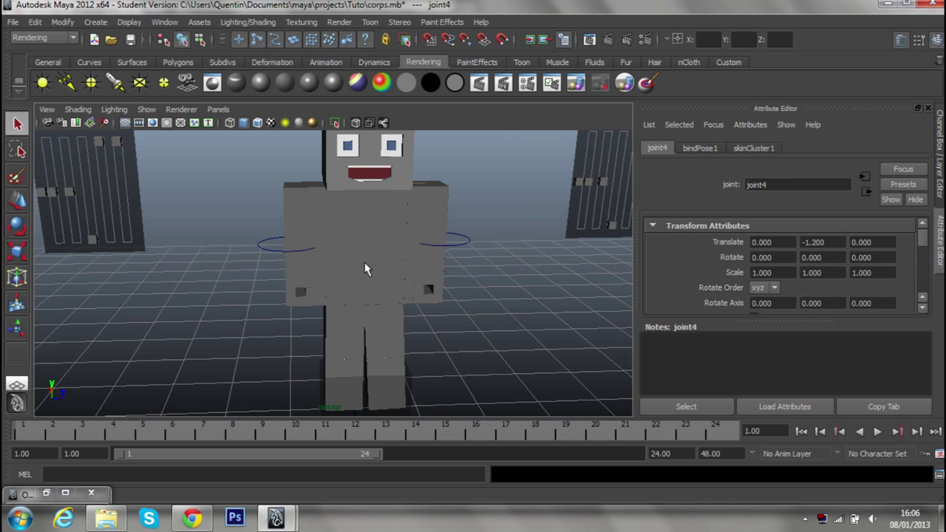
click(396, 291)
mouse_move(460, 271)
alt+mouse_down()
mouse_move(385, 264)
mouse_move(393, 229)
mouse_move(401, 261)
mouse_move(489, 270)
alt+mouse_up()
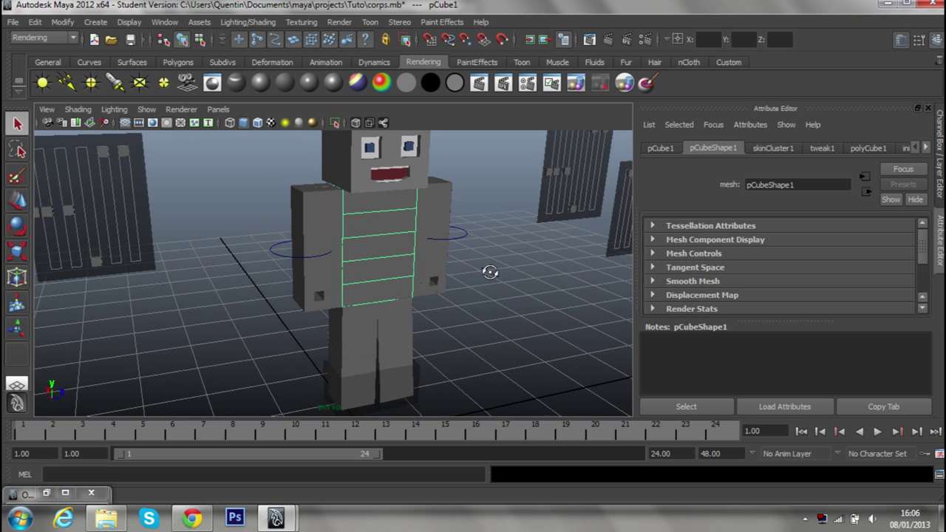
right_click(362, 249)
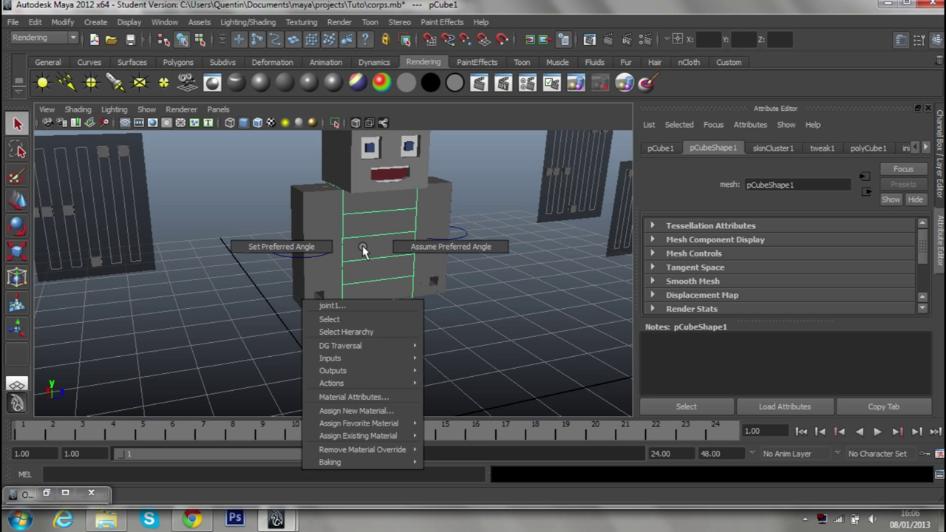
Assign a new Lambert material to the torso.
click(362, 411)
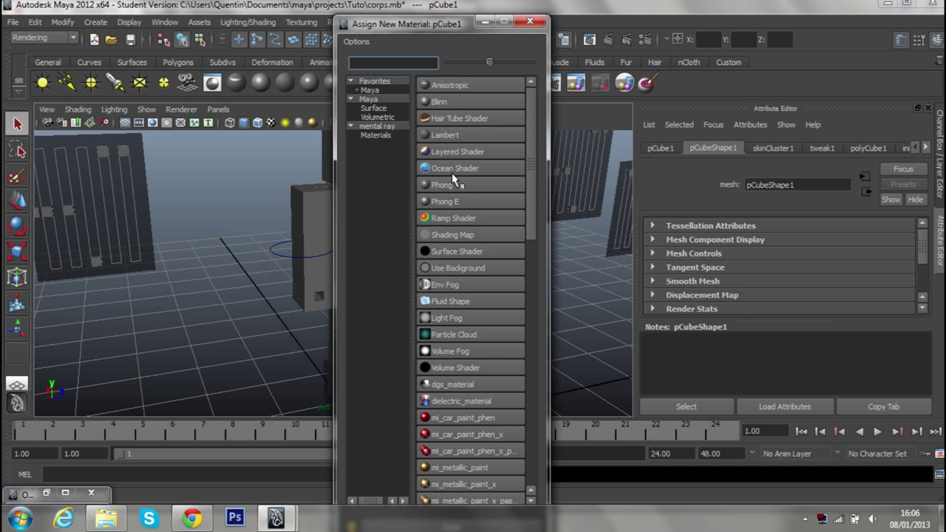
click(446, 136)
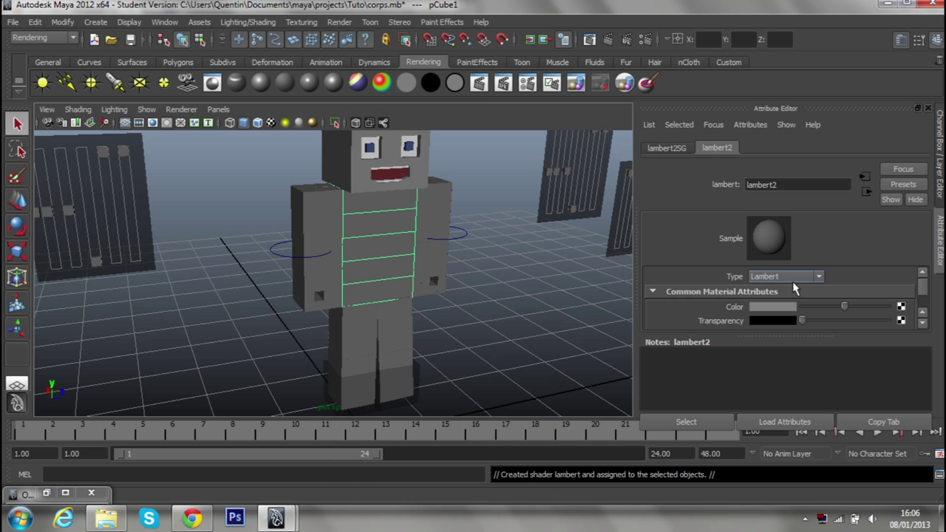
drag(871, 334, 869, 410)
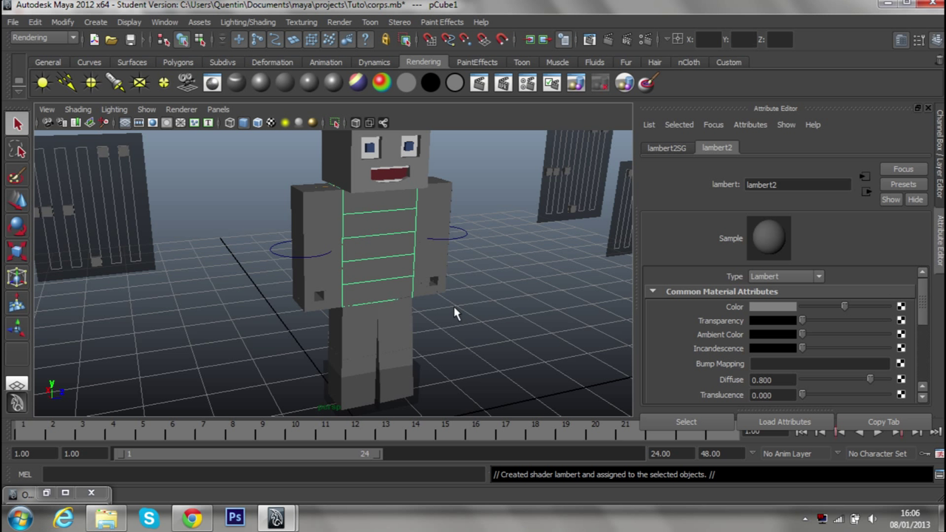
Map a File texture to the Lambert's Color with Filter Type set to Off.
click(378, 133)
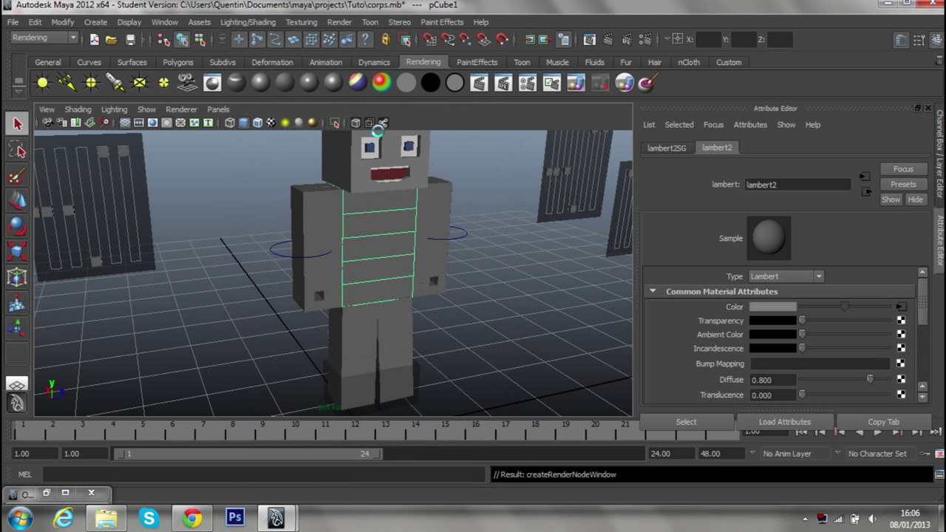
click(781, 293)
click(782, 294)
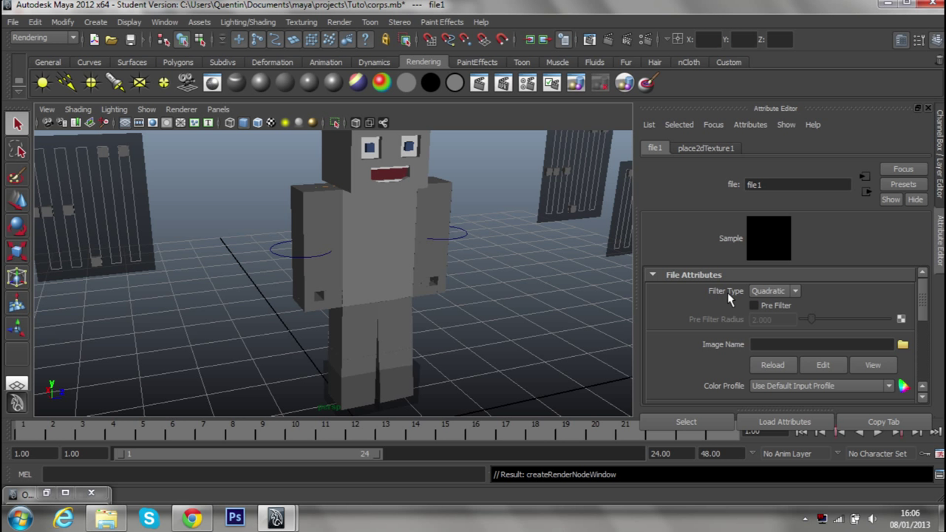
click(754, 293)
click(764, 302)
Load texture-corps.png from the Tuto project folder into the file texture.
click(902, 345)
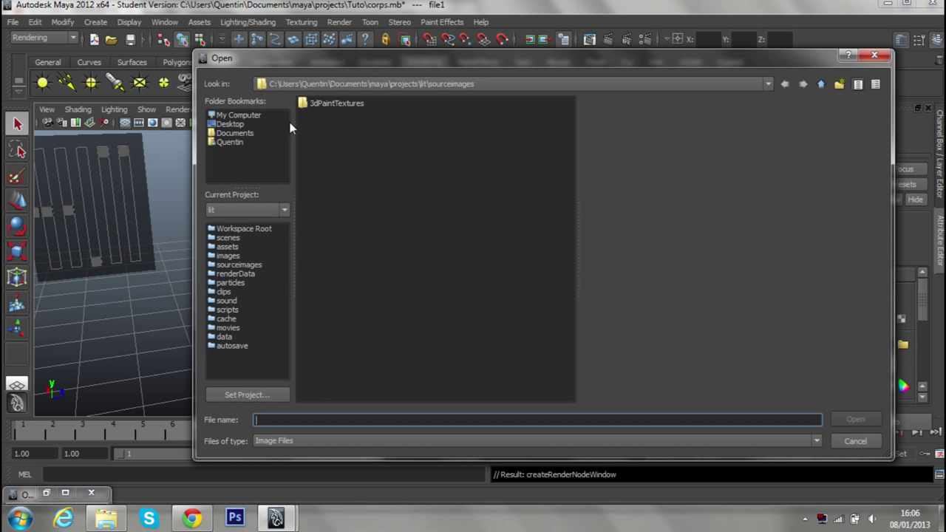
click(240, 133)
double_click(317, 152)
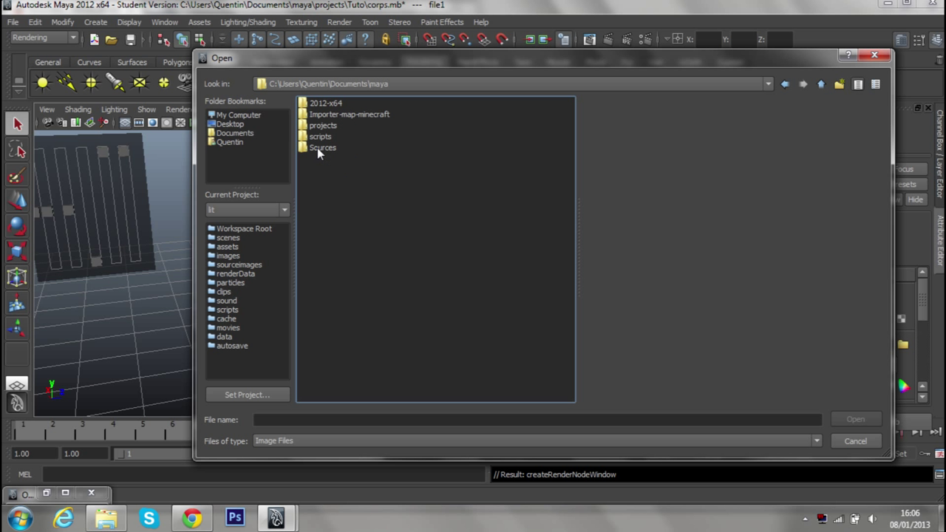
double_click(327, 127)
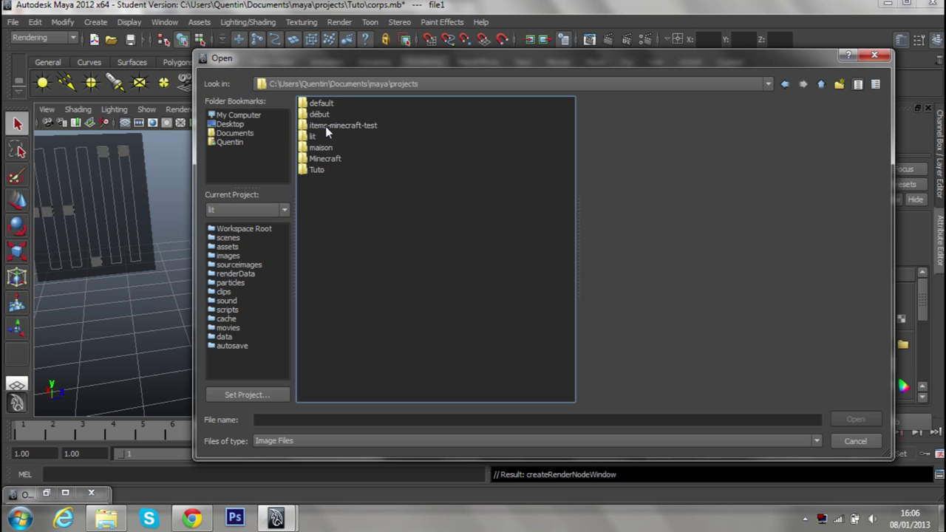
double_click(318, 170)
double_click(337, 99)
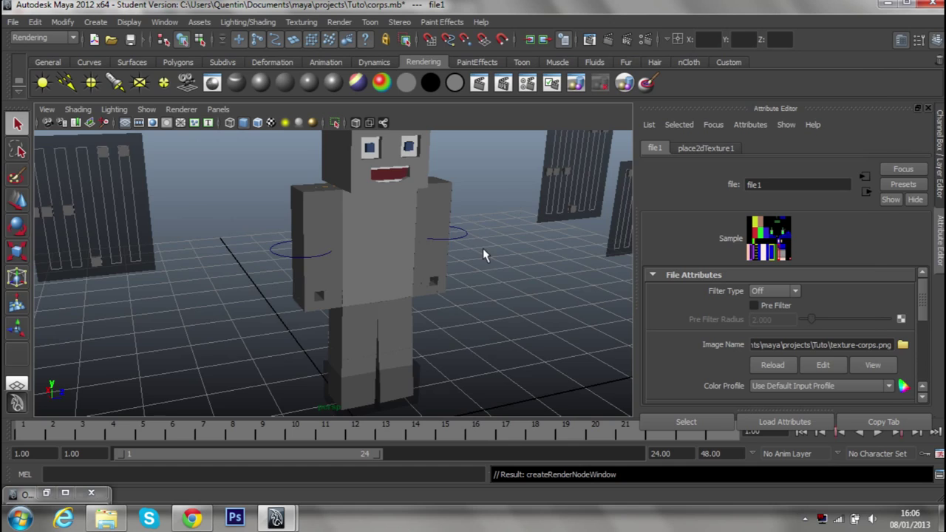
scroll(483, 255, down, 3)
alt+drag(482, 255, 376, 258)
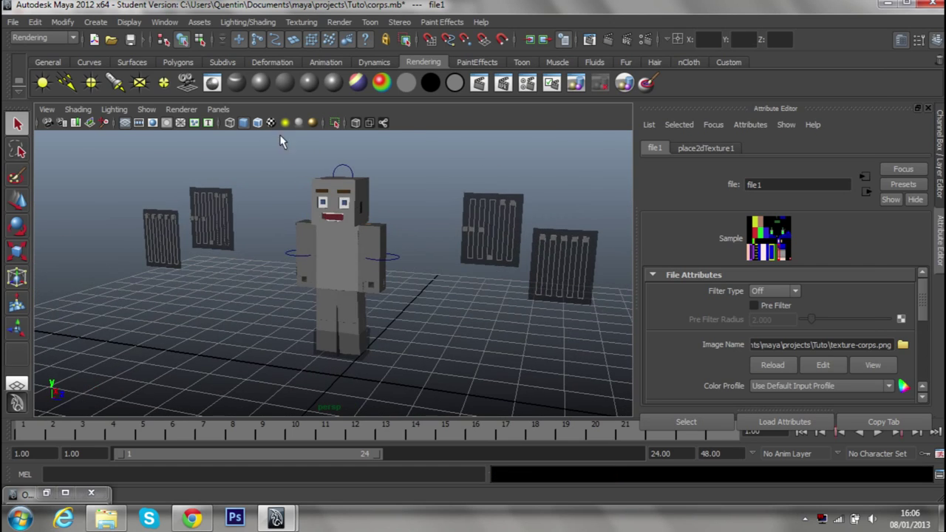
Turn on textured shading with 6 and orbit to see the skin on the torso.
key(6)
scroll(460, 255, up, 2)
scroll(451, 261, up, 3)
mouse_move(450, 263)
alt+mouse_down()
mouse_move(372, 262)
mouse_move(406, 272)
alt+mouse_up()
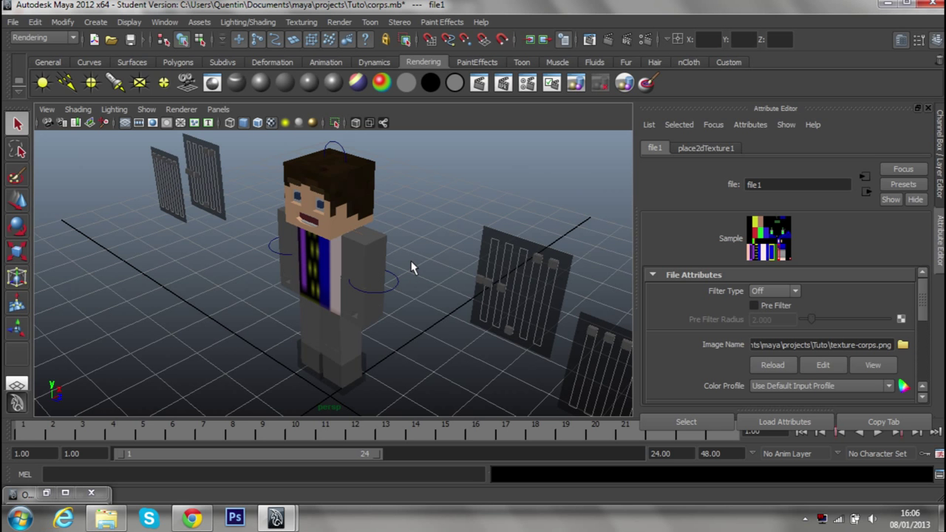
scroll(416, 262, up, 5)
mouse_move(445, 249)
alt+mouse_down()
mouse_move(566, 253)
mouse_move(521, 235)
mouse_move(422, 332)
mouse_move(397, 316)
mouse_move(239, 309)
alt+mouse_up()
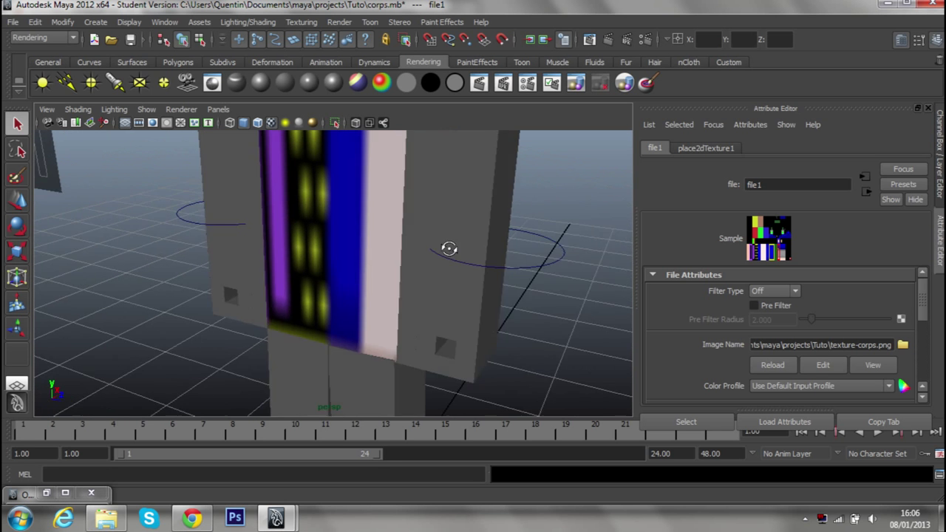
scroll(522, 235, down, 3)
scroll(419, 337, down, 3)
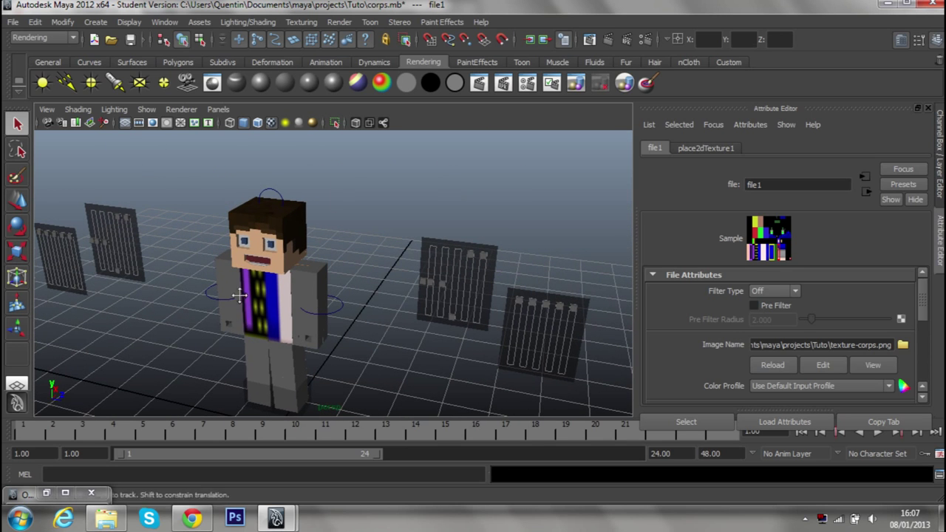
alt+middle_drag(241, 328, 279, 250)
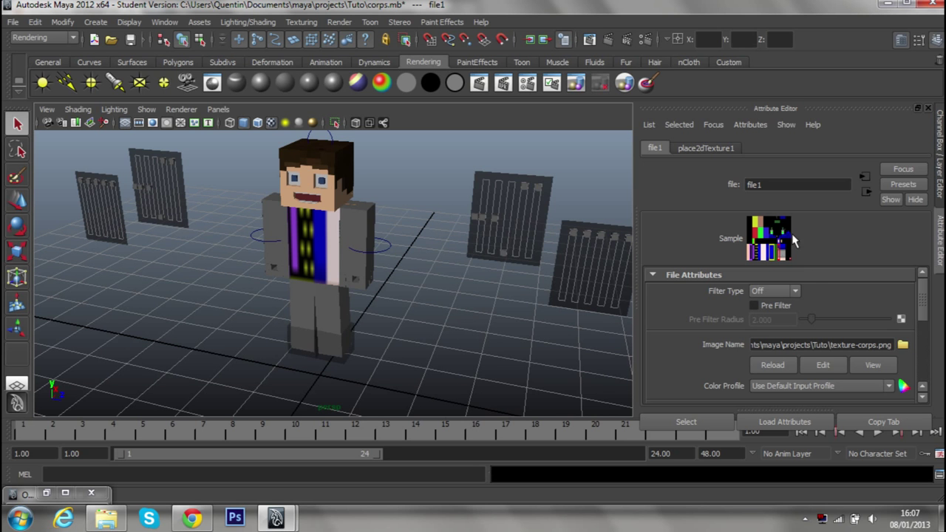
mouse_move(363, 266)
alt+mouse_down()
mouse_move(436, 255)
mouse_move(348, 287)
mouse_move(414, 258)
alt+mouse_up()
scroll(348, 287, up, 3)
click(191, 517)
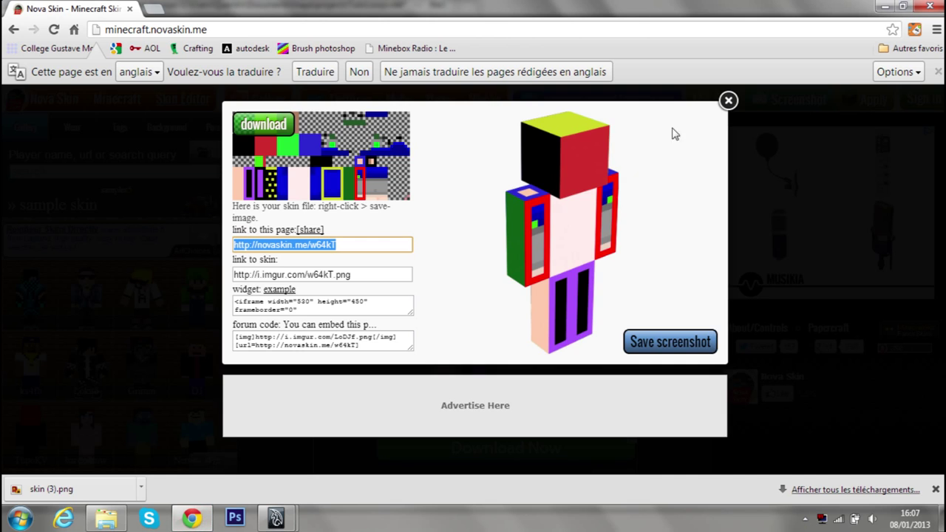
click(728, 101)
mouse_move(571, 244)
mouse_down()
mouse_move(537, 255)
mouse_move(446, 217)
mouse_move(540, 217)
mouse_move(641, 305)
mouse_move(603, 213)
mouse_move(698, 243)
mouse_move(642, 250)
mouse_move(496, 299)
mouse_up()
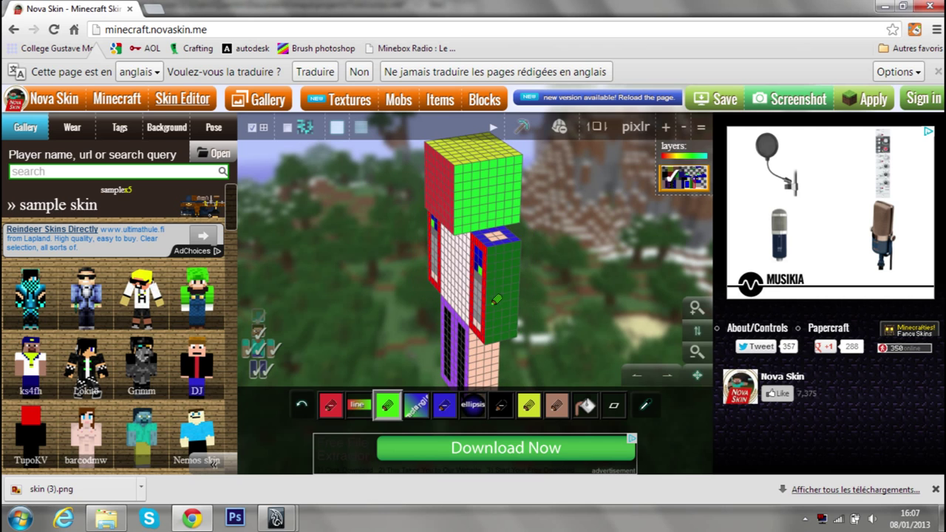
mouse_move(276, 518)
click(355, 436)
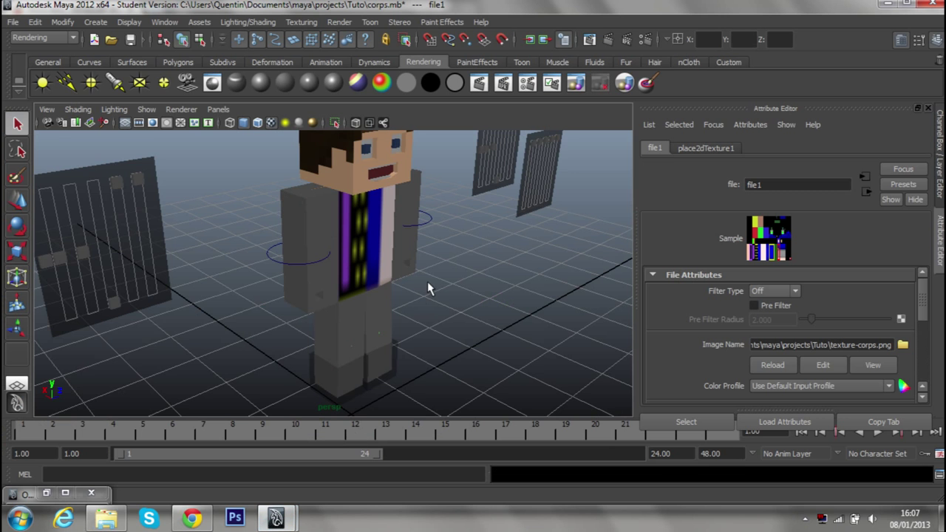
Select the torso mesh from a near-front view.
scroll(390, 294, up, 3)
scroll(359, 264, up, 3)
scroll(348, 243, up, 3)
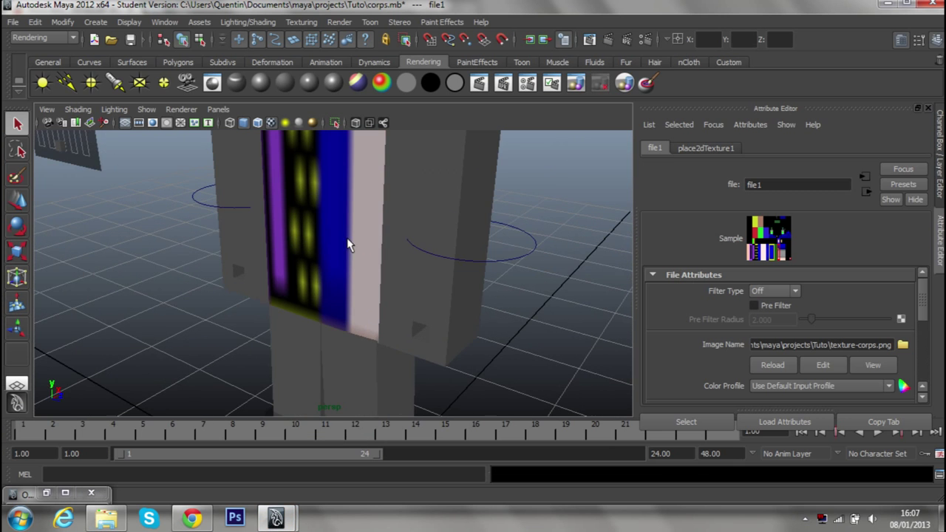
click(383, 275)
alt+drag(391, 299, 409, 245)
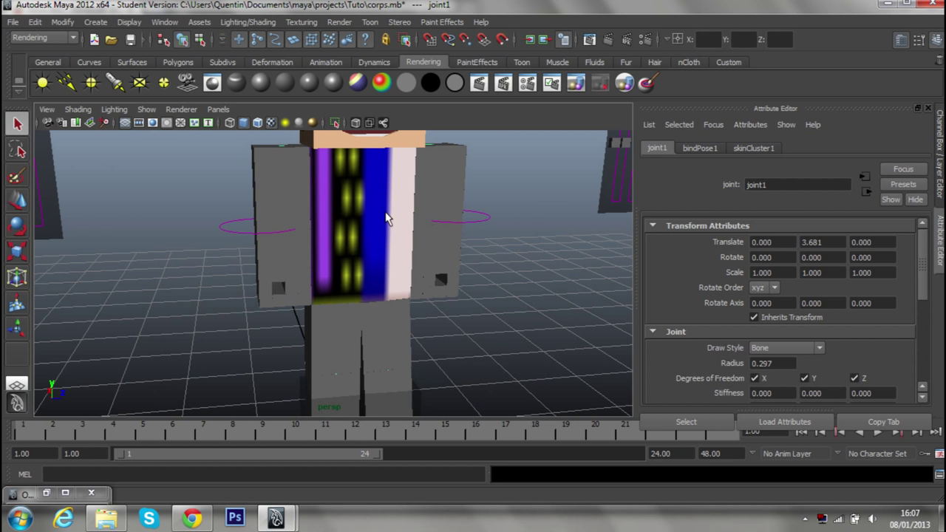
click(385, 244)
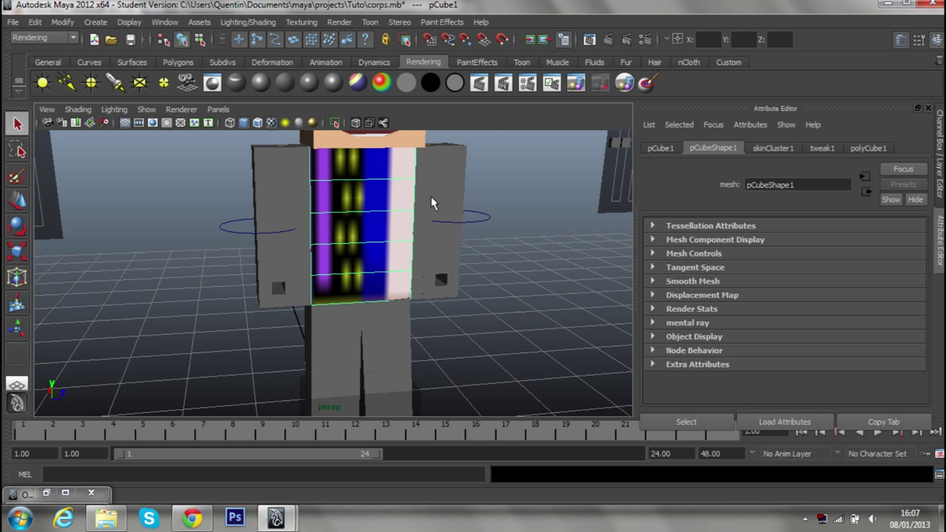
Face the character head-on and open Window > UV Texture Editor.
scroll(420, 246, down, 5)
mouse_move(433, 258)
alt+mouse_down()
mouse_move(441, 249)
mouse_move(356, 244)
mouse_move(436, 226)
mouse_move(363, 266)
alt+mouse_up()
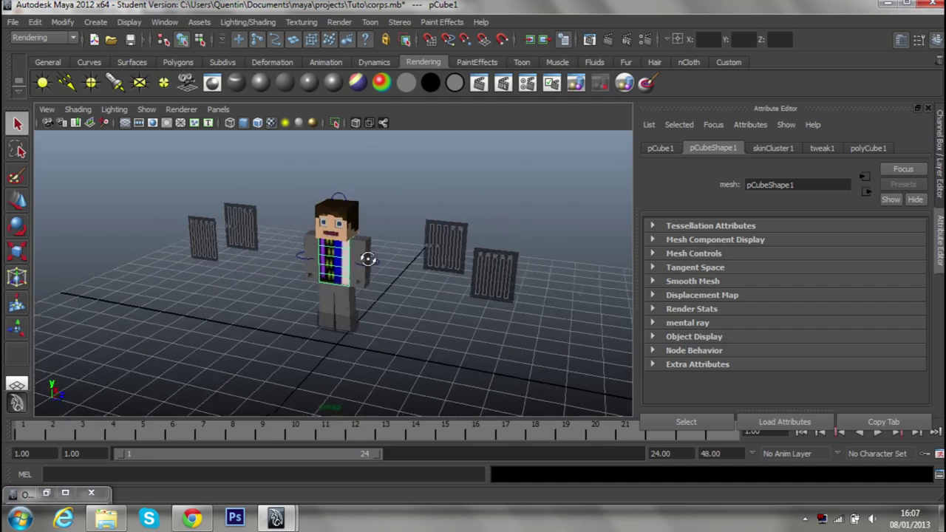
scroll(368, 262, up, 3)
scroll(385, 314, up, 3)
mouse_move(385, 314)
alt+mouse_down()
mouse_move(447, 274)
mouse_move(431, 234)
alt+mouse_up()
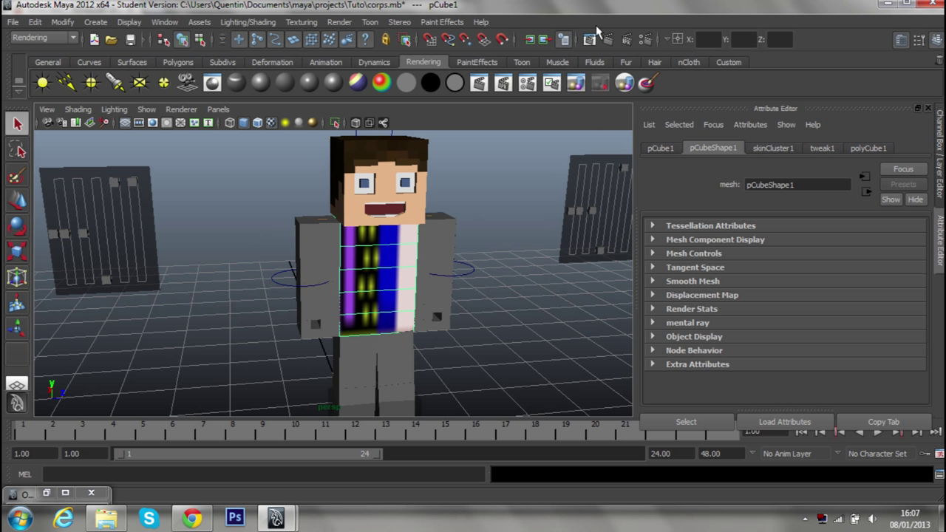
click(164, 22)
mouse_move(199, 23)
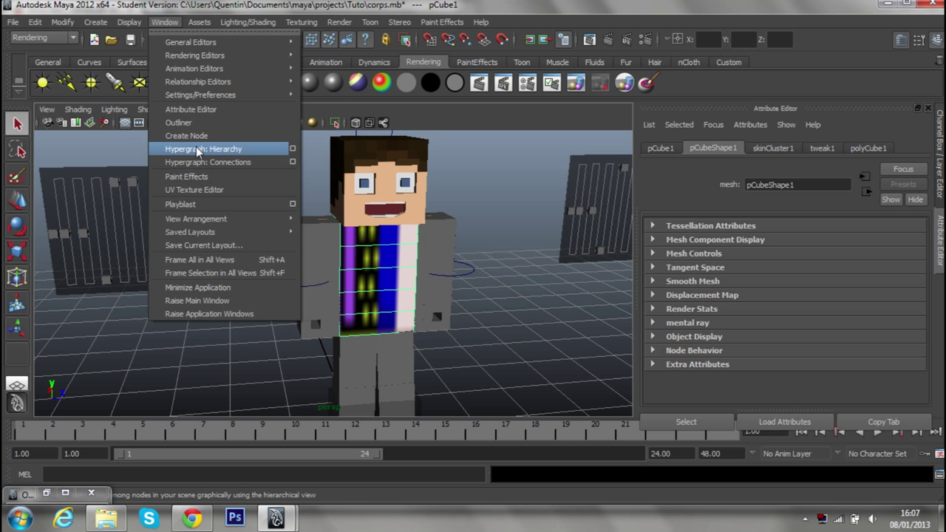
click(212, 191)
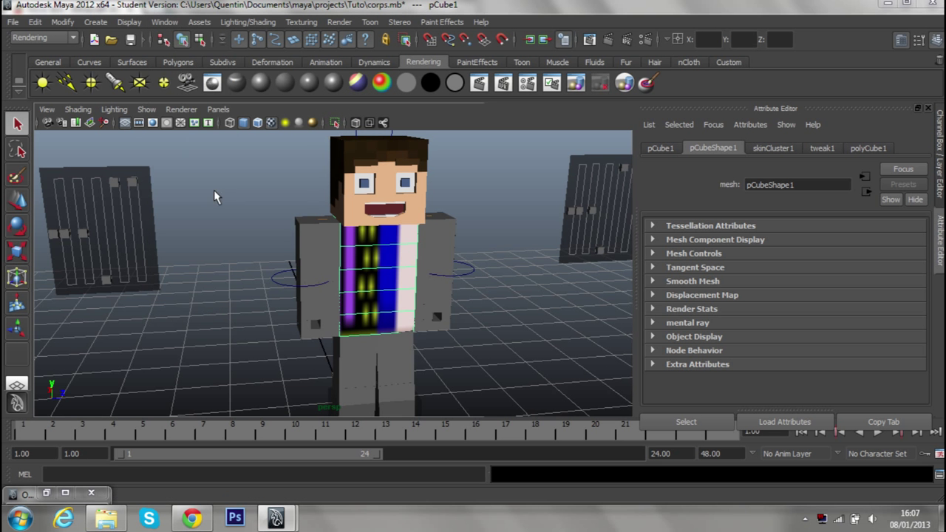
Frame the torso with F, tumble around the character, then close the UV Texture Editor.
scroll(614, 223, up, 1)
scroll(719, 152, down, 1)
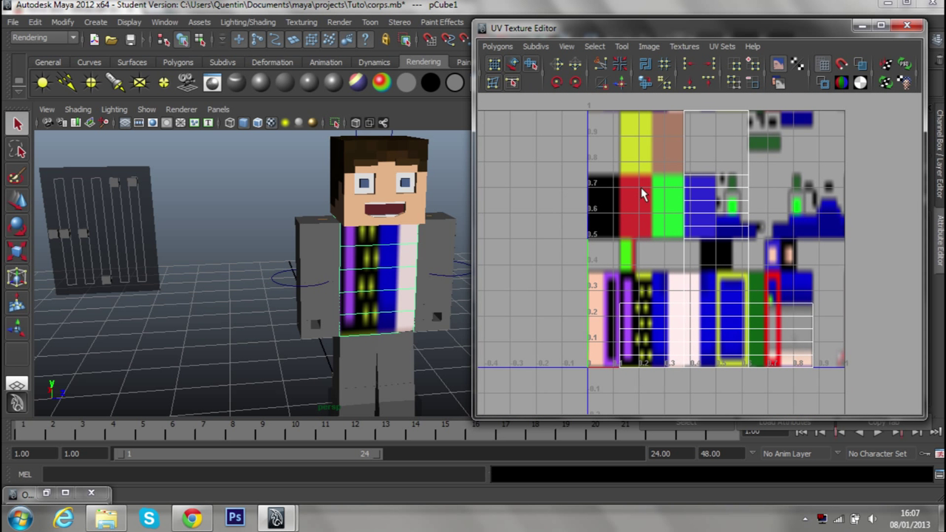
key(f)
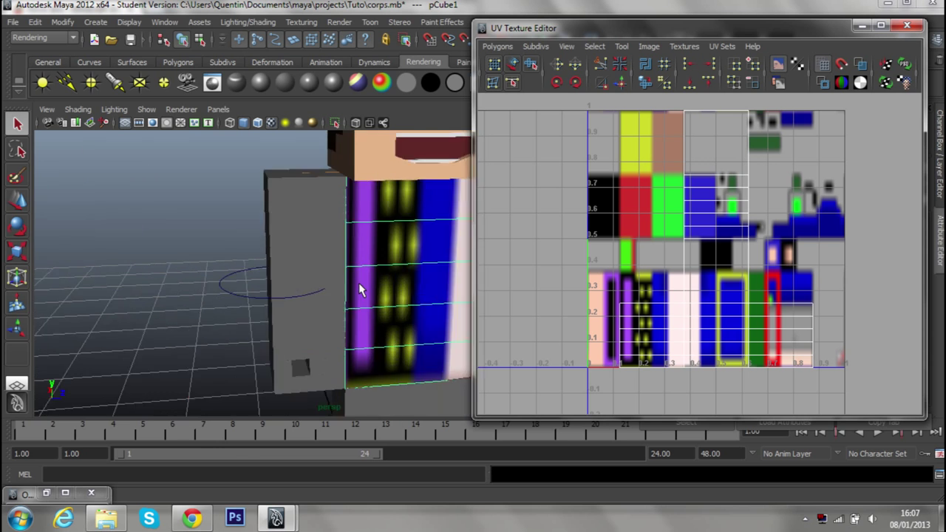
mouse_move(210, 228)
right_down()
mouse_move(209, 274)
mouse_move(242, 220)
right_up()
scroll(267, 247, down, 5)
alt+drag(425, 249, 333, 250)
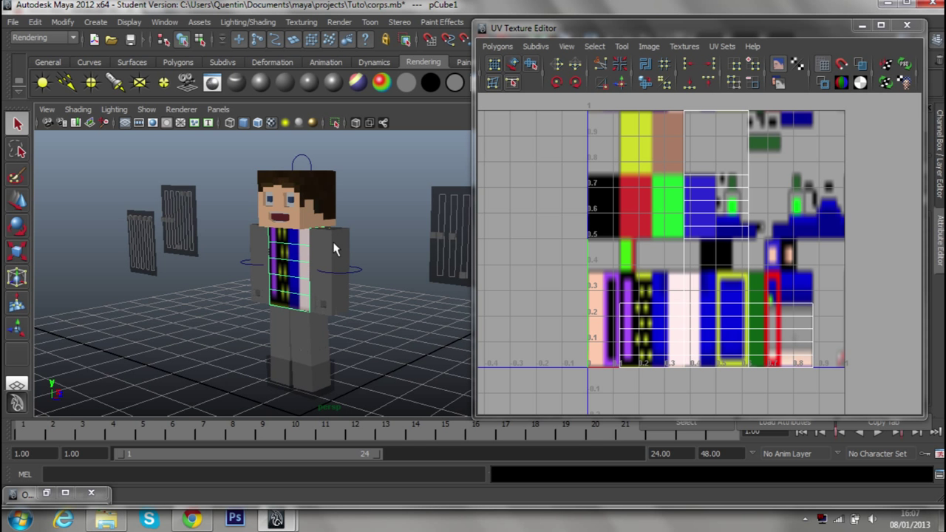
alt+drag(334, 249, 473, 270)
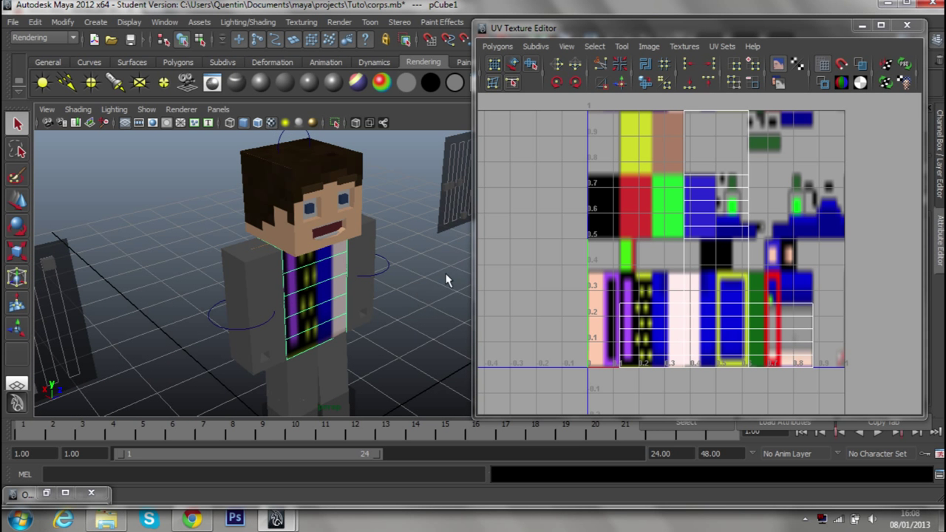
click(906, 25)
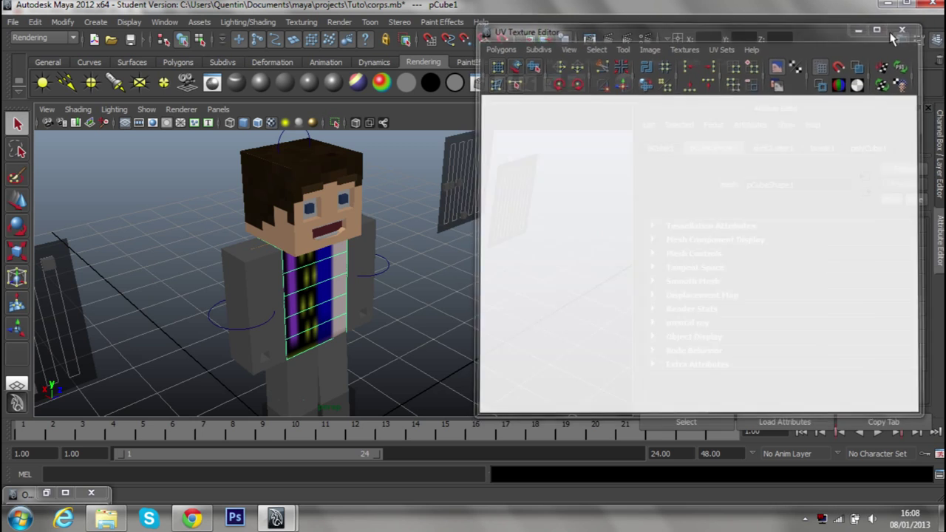
Set the torso's polyCube1 Subdivisions Height to 1 in the Channel Box.
alt+drag(347, 244, 283, 227)
mouse_move(283, 227)
alt+right_down()
mouse_move(287, 289)
mouse_move(350, 264)
alt+right_up()
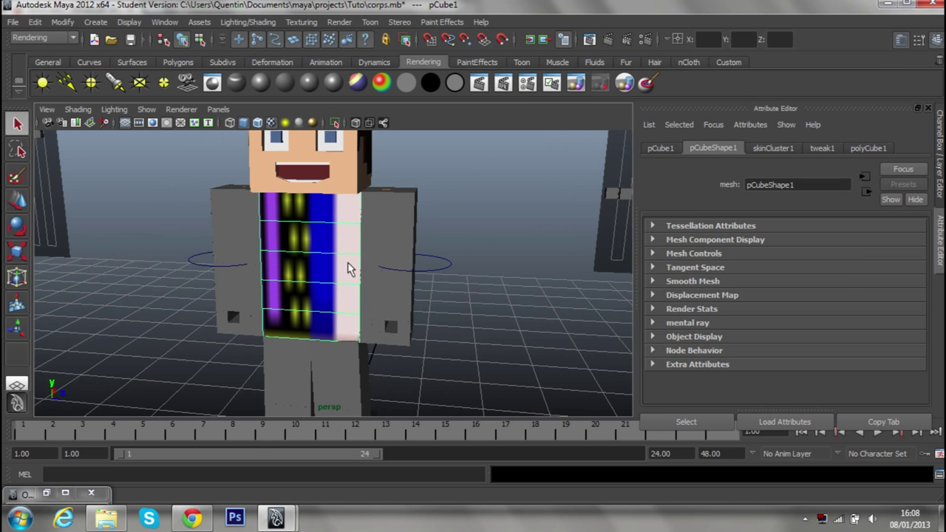
click(939, 185)
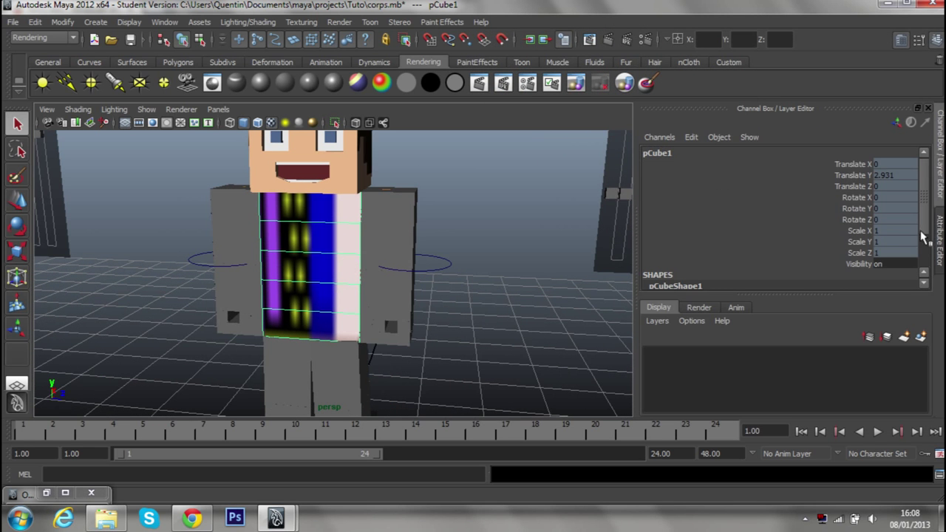
scroll(922, 237, down, 2)
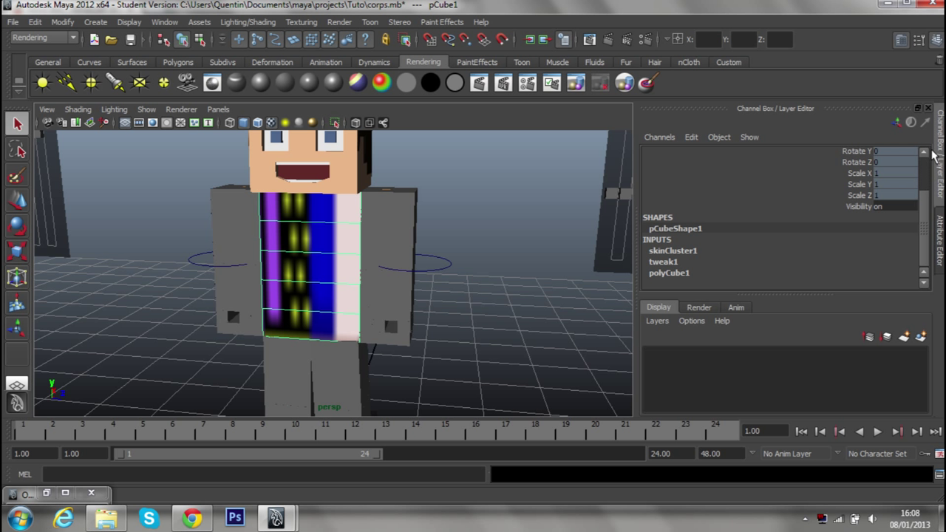
click(694, 273)
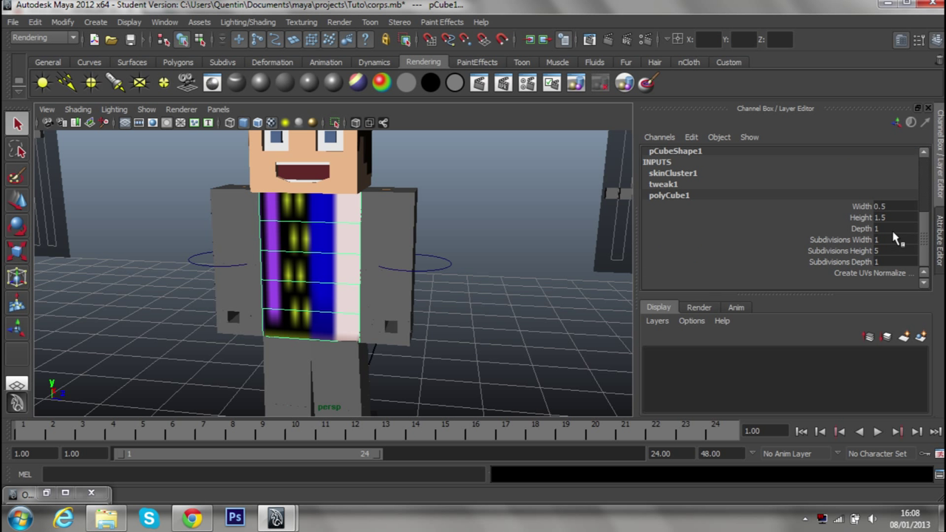
double_click(885, 251)
text(1)
key(Return)
mouse_move(358, 281)
alt+mouse_down()
mouse_move(438, 268)
mouse_move(411, 286)
mouse_move(347, 273)
alt+mouse_up()
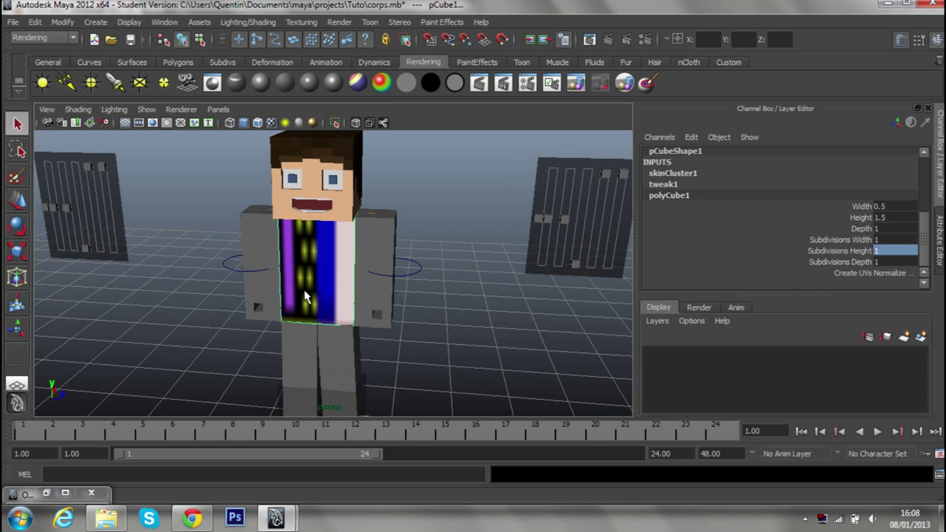
Open the UV Texture Editor with image filtering turned off for sharp pixels.
click(169, 23)
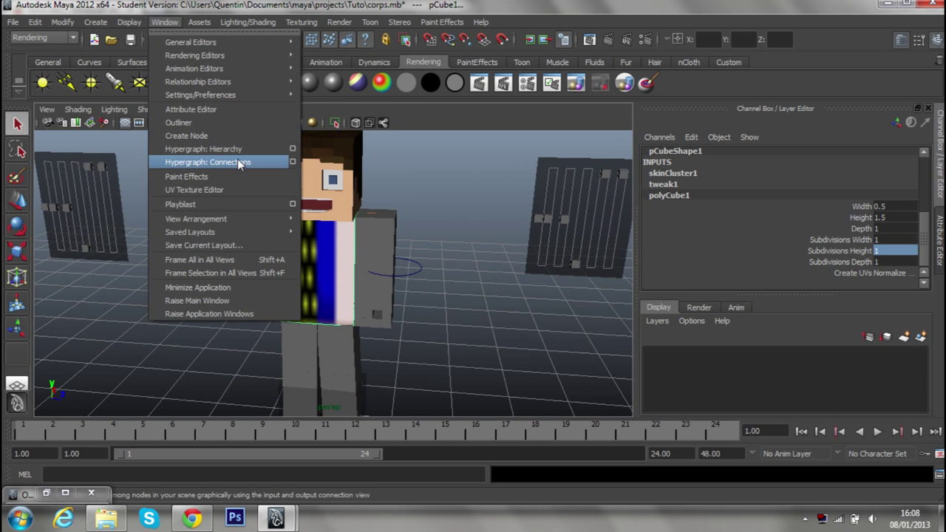
click(222, 189)
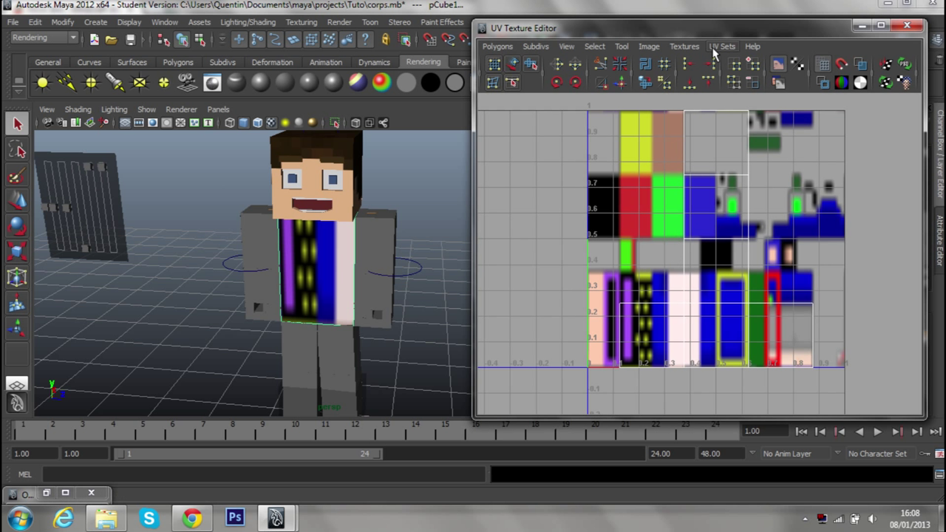
click(800, 62)
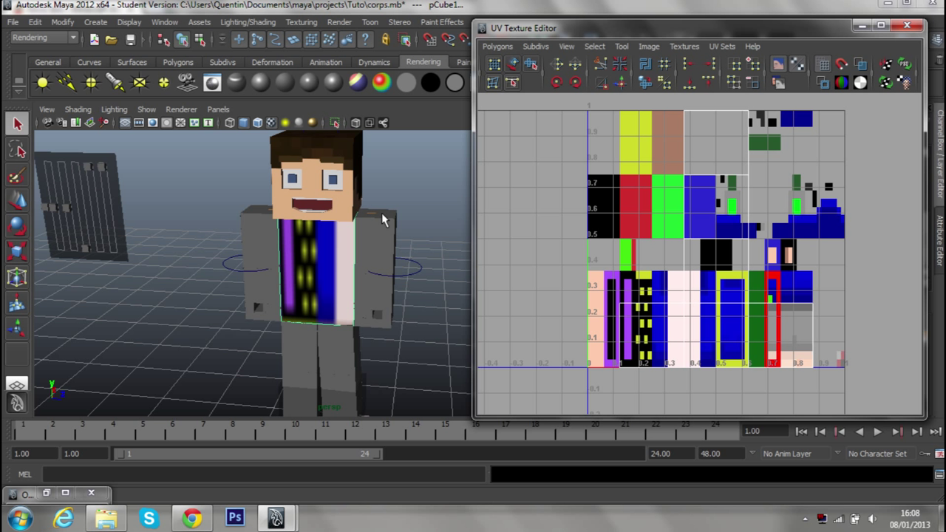
Select the front face of the torso in face mode.
scroll(381, 244, up, 5)
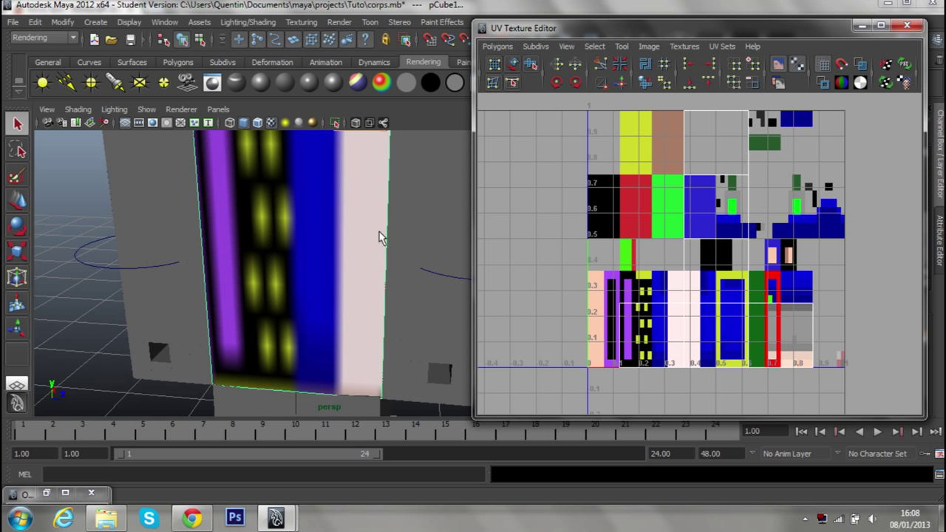
alt+drag(381, 238, 391, 215)
scroll(391, 237, down, 3)
alt+middle_drag(349, 280, 390, 245)
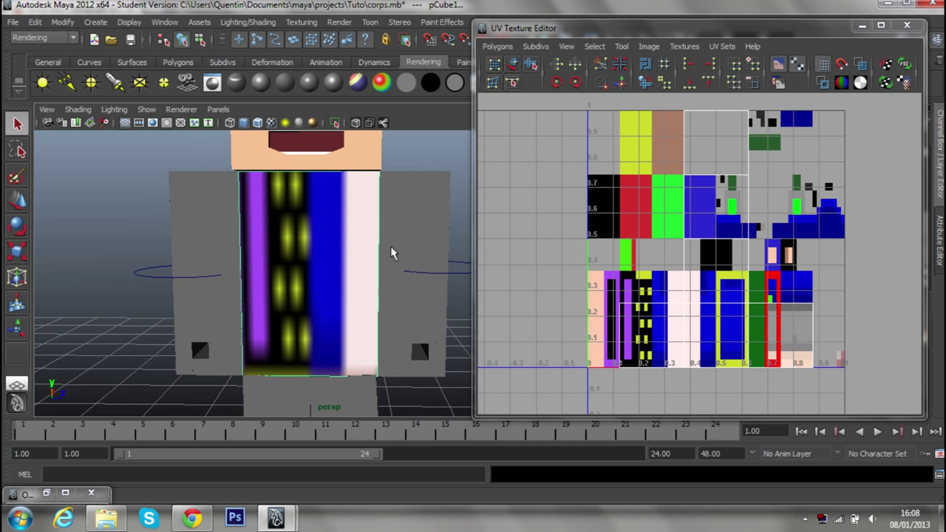
right_drag(295, 253, 289, 274)
click(290, 273)
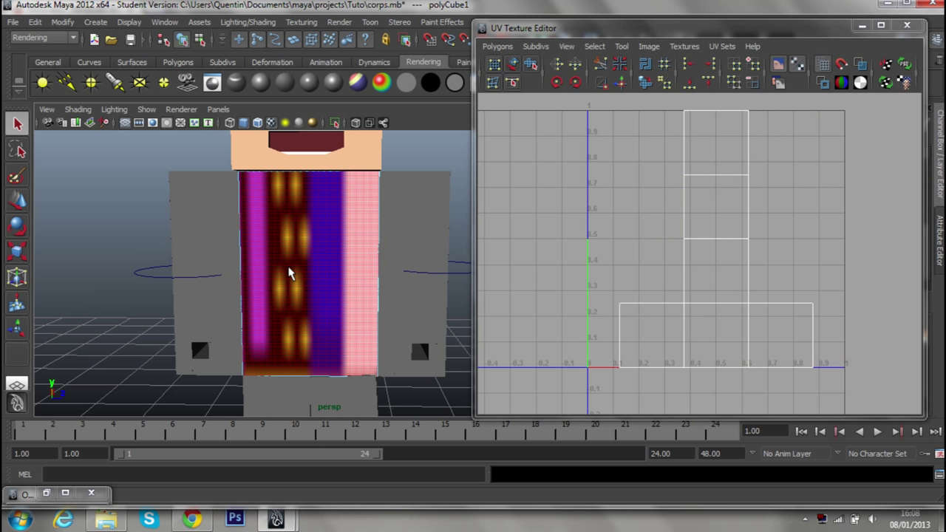
click(290, 274)
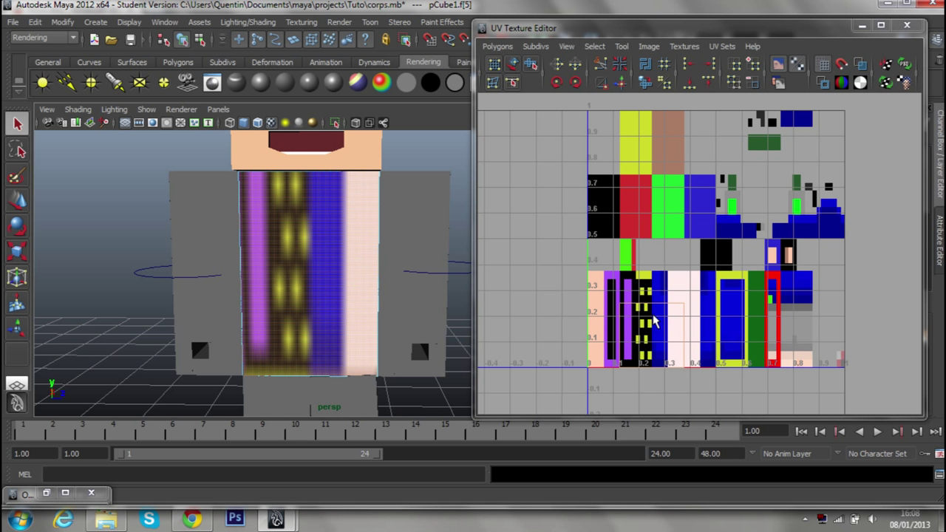
Select all edges of the torso's UV layout in the UV editor.
alt+right_drag(650, 323, 693, 328)
mouse_move(695, 325)
alt+middle_down()
mouse_move(671, 238)
mouse_move(658, 267)
alt+middle_up()
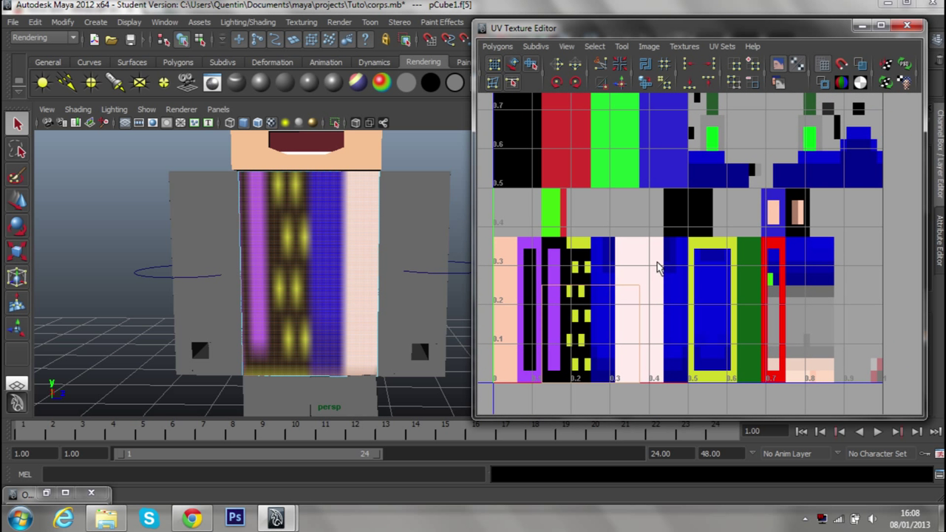
alt+right_drag(647, 209, 605, 213)
right_click(602, 215)
right_click(602, 215)
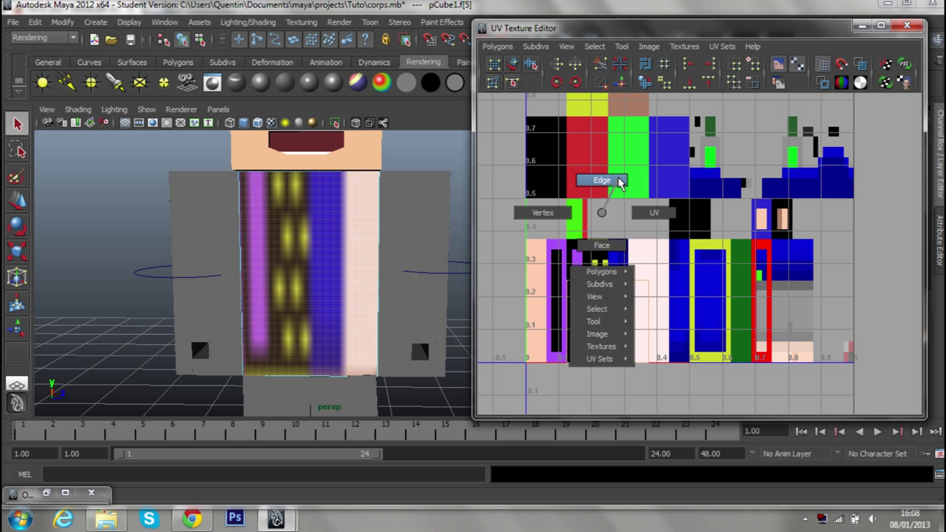
alt+right_drag(603, 214, 627, 257)
drag(712, 286, 710, 279)
drag(850, 370, 529, 198)
scroll(681, 274, down, 1)
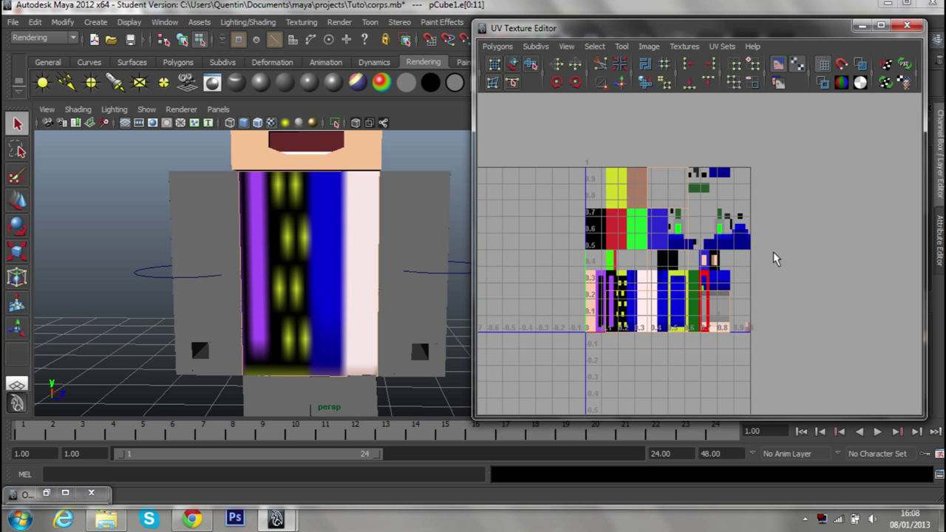
Cut the selected UV edges apart and zoom to the body area of the texture.
right_click(660, 255)
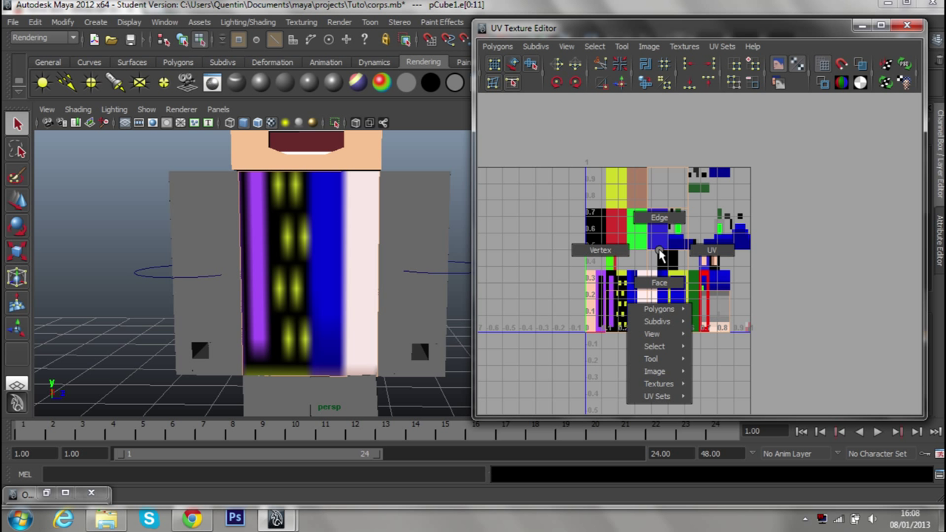
mouse_move(658, 308)
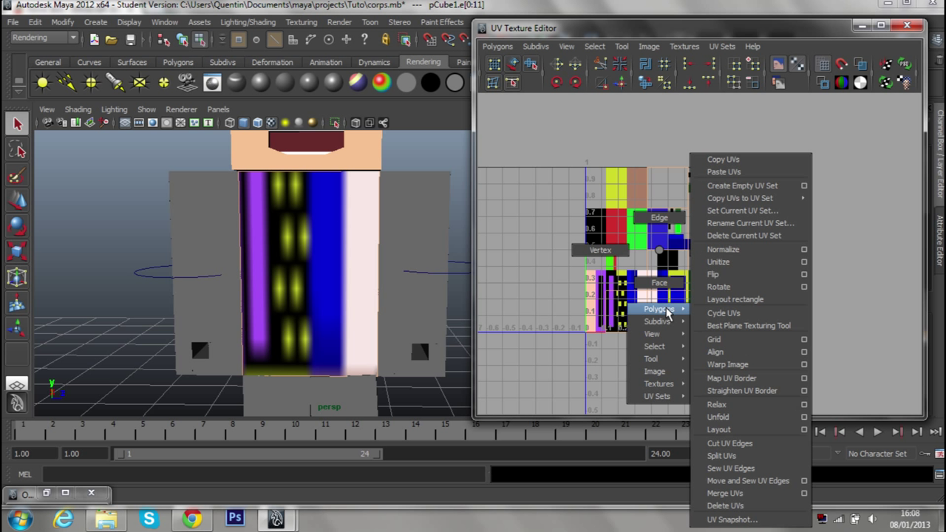
click(752, 443)
scroll(620, 284, up, 3)
alt+middle_drag(620, 285, 726, 190)
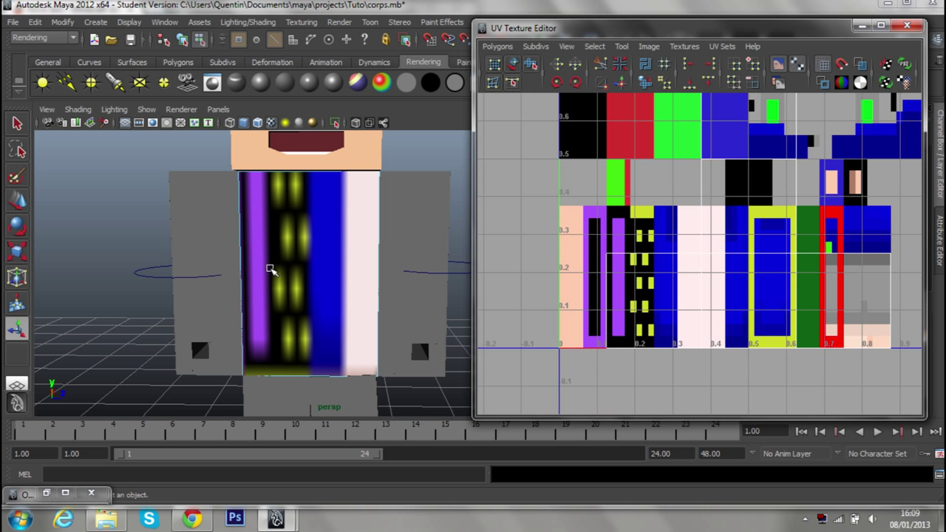
right_drag(310, 238, 369, 238)
Reselect the torso's front face, then switch to UV selection mode.
right_click(371, 237)
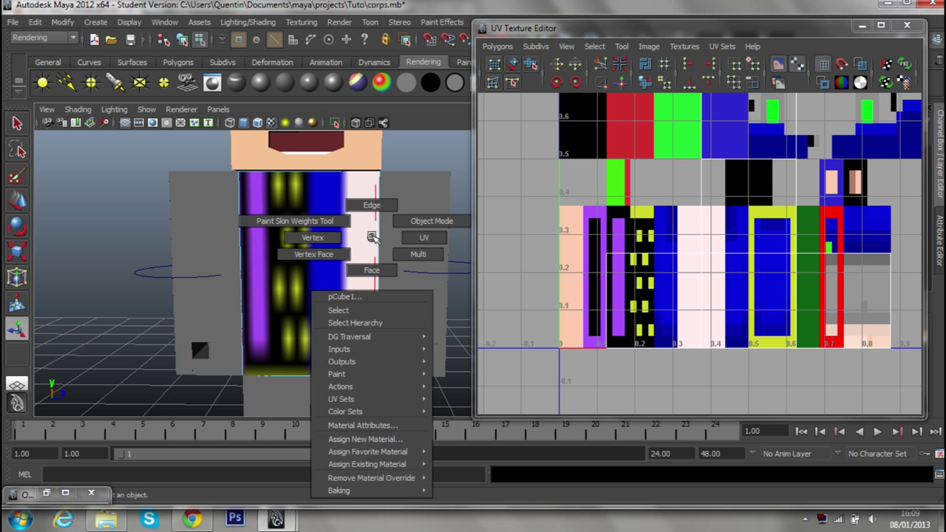
click(372, 270)
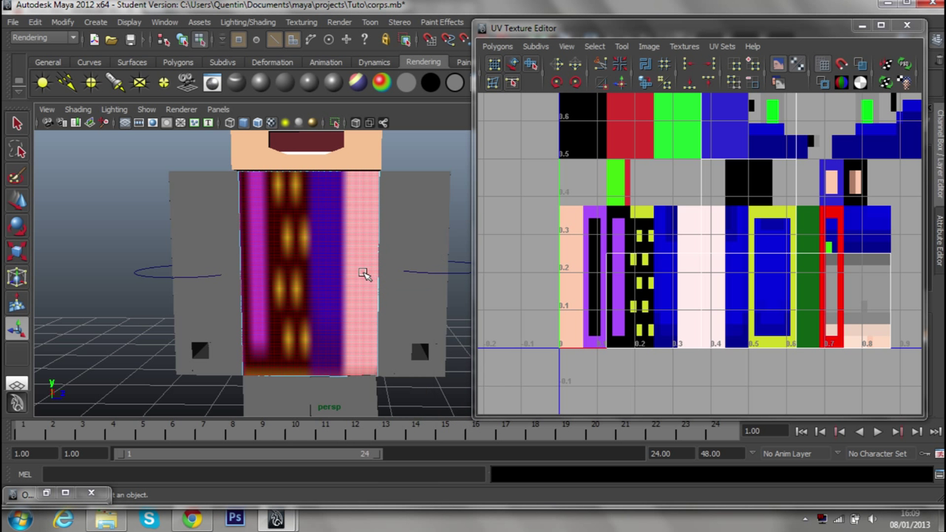
click(348, 281)
scroll(585, 263, down, 2)
scroll(586, 263, up, 1)
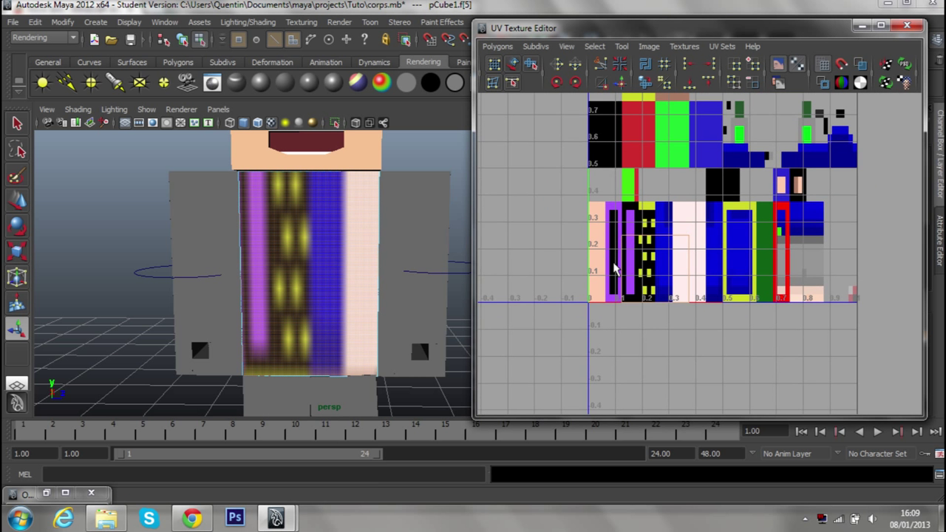
scroll(613, 263, up, 2)
scroll(628, 264, up, 2)
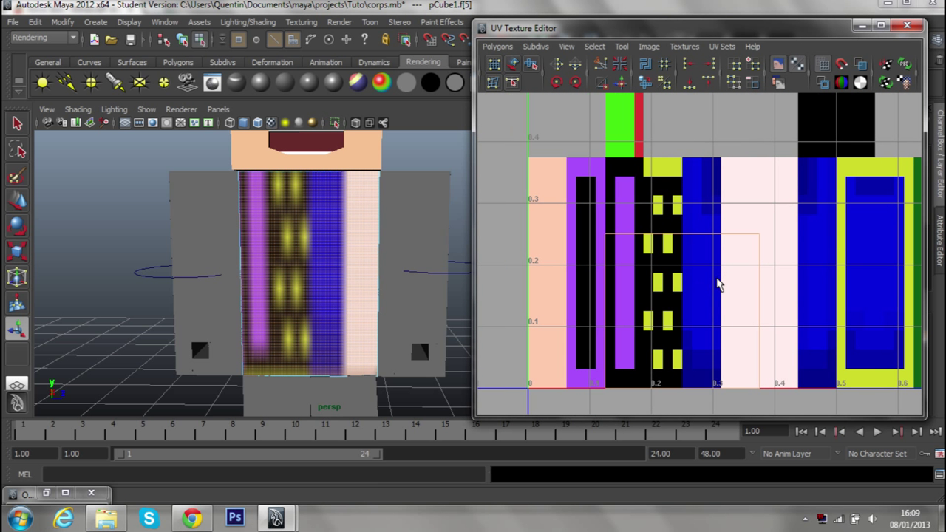
right_click(658, 285)
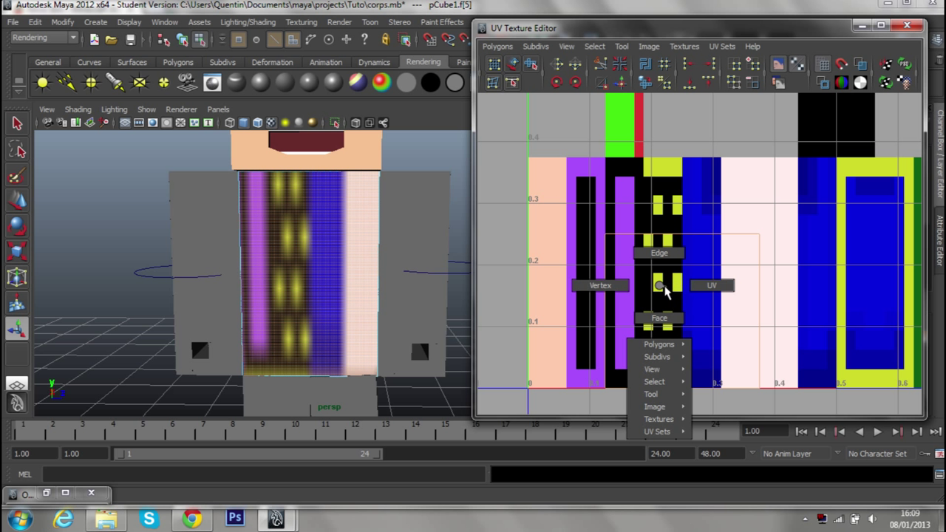
click(713, 286)
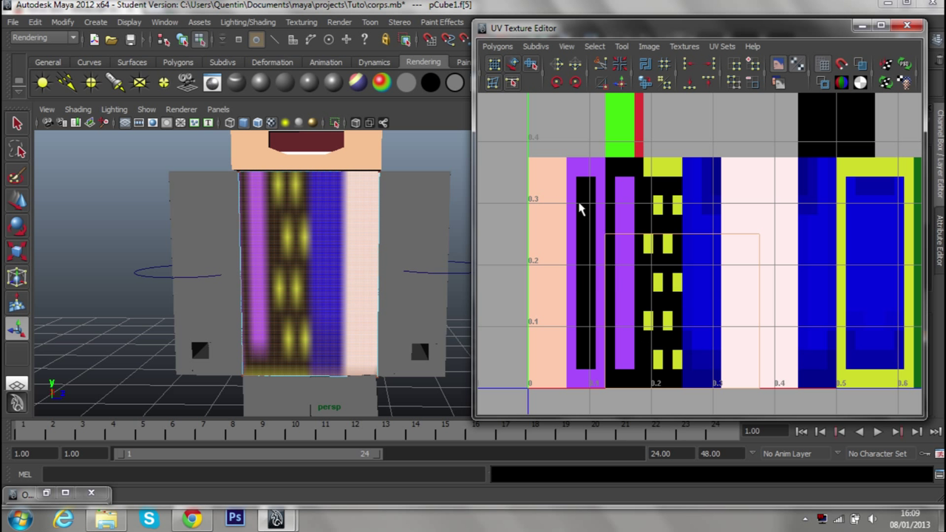
Select the torso-front UVs and slide them left along the skin texture, stretching the torso.
drag(579, 209, 663, 271)
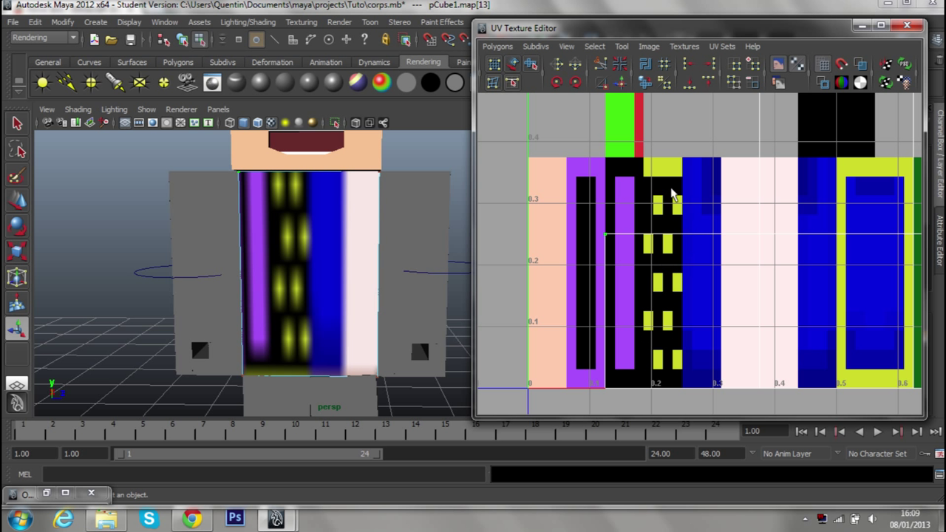
click(17, 204)
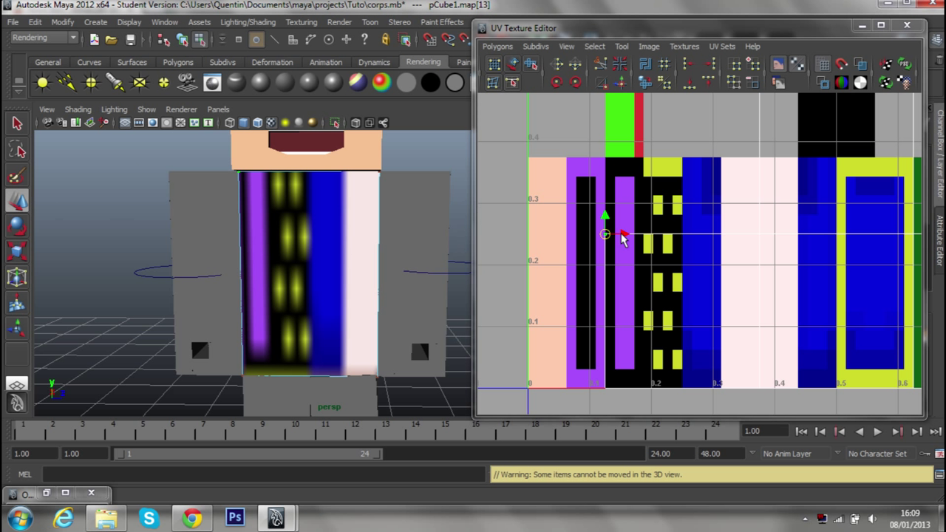
drag(625, 237, 624, 243)
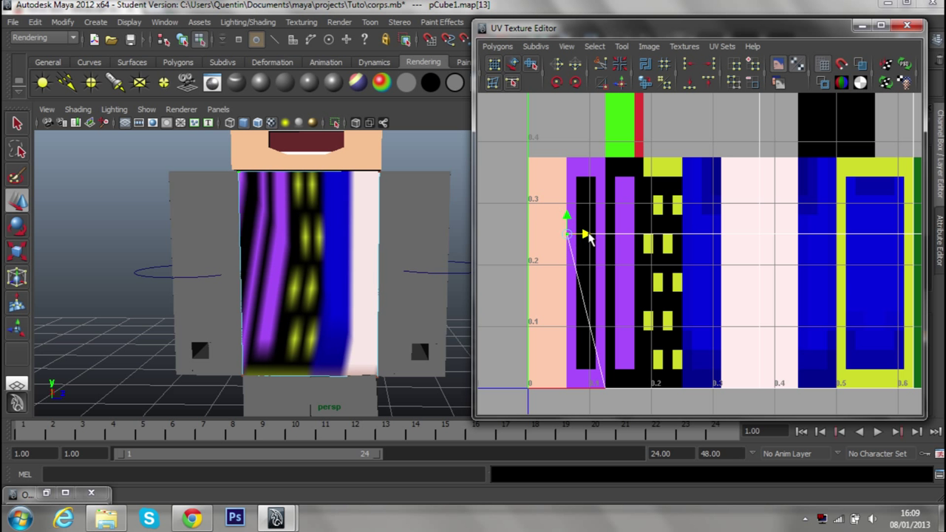
mouse_move(625, 242)
mouse_down()
mouse_move(563, 242)
mouse_move(588, 248)
mouse_up()
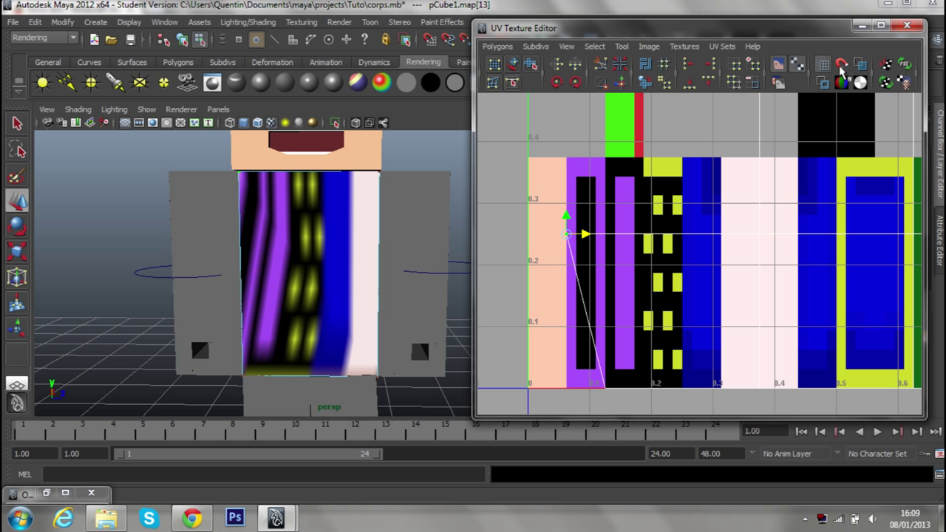
drag(584, 239, 594, 238)
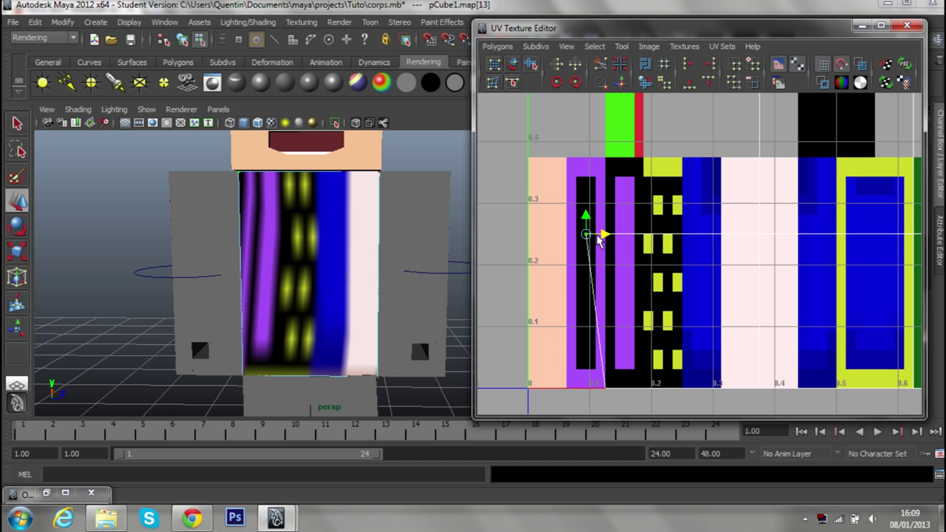
Shift the UV points right and back left to straighten their edge.
scroll(665, 255, down, 5)
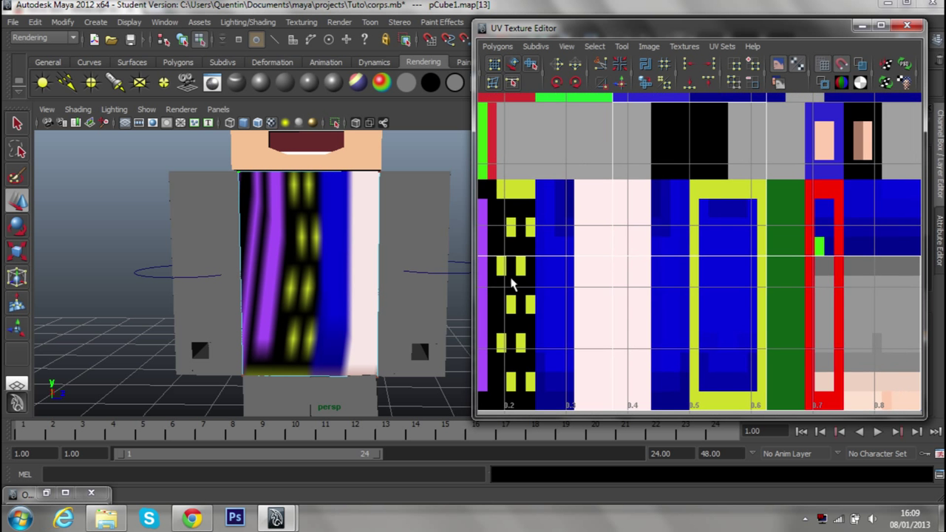
alt+middle_drag(570, 234, 563, 279)
scroll(659, 319, up, 4)
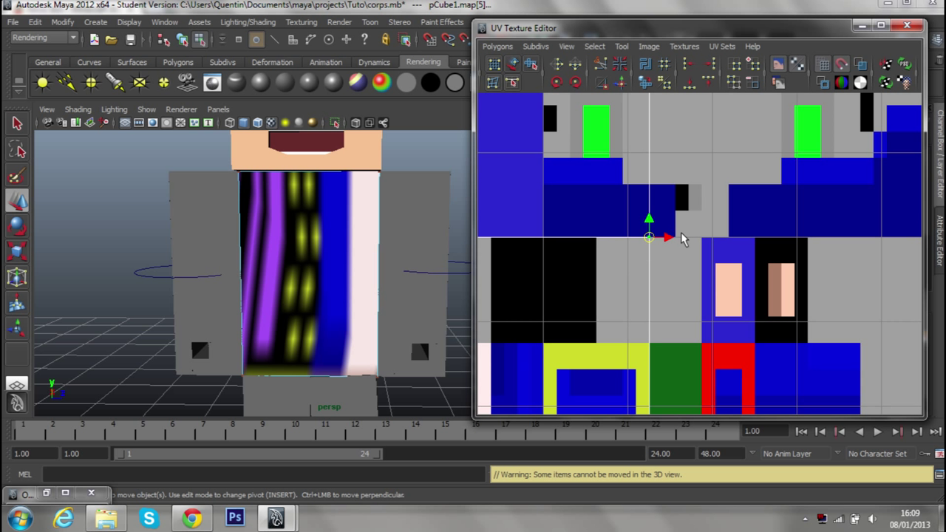
mouse_move(667, 237)
mouse_down()
mouse_move(695, 247)
mouse_move(667, 243)
mouse_up()
scroll(672, 240, up, 1)
mouse_move(680, 239)
alt+middle_down()
mouse_move(687, 263)
mouse_move(785, 279)
alt+middle_up()
scroll(688, 261, up, 2)
scroll(738, 269, down, 4)
Pick another UV point and slide it left, then view the Nova Skin model from behind.
mouse_move(729, 268)
alt+middle_down()
mouse_move(749, 244)
mouse_move(743, 353)
alt+middle_up()
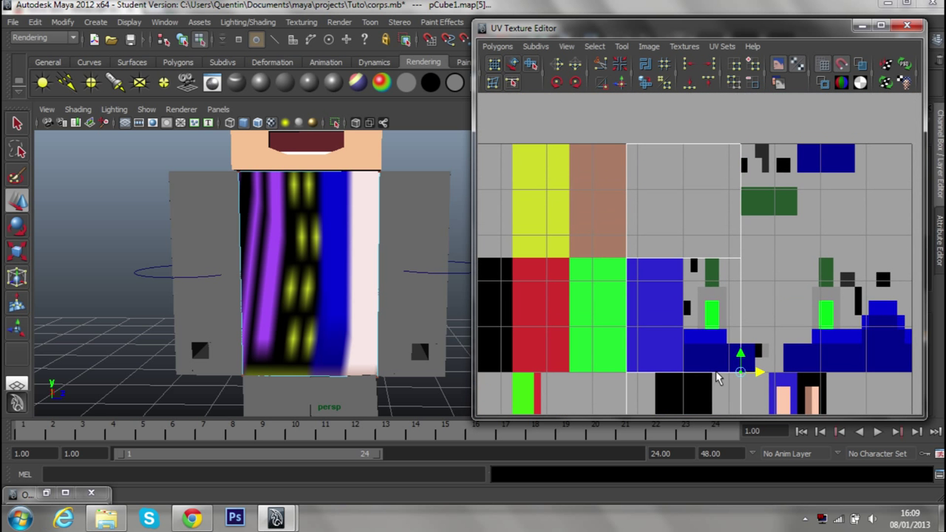
right_click(704, 303)
alt+middle_drag(704, 311, 696, 151)
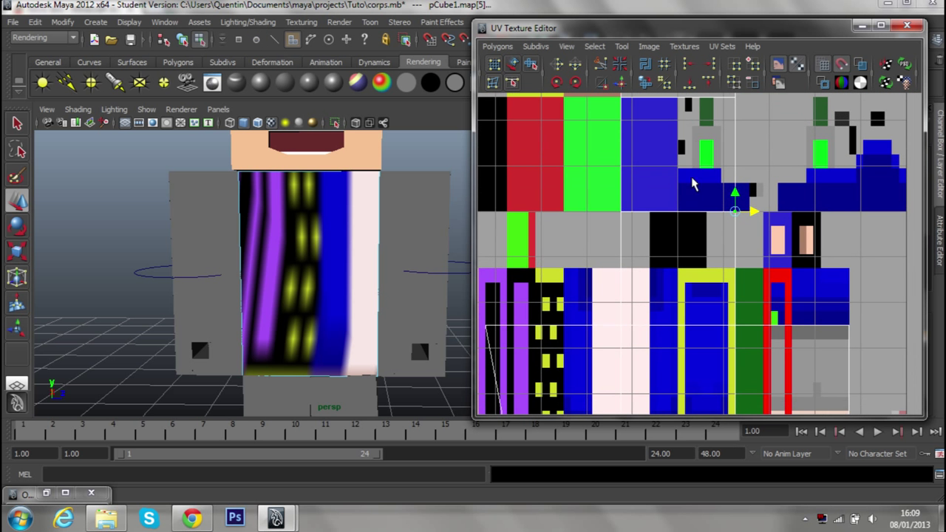
right_drag(688, 237, 722, 242)
click(753, 192)
drag(772, 226, 748, 235)
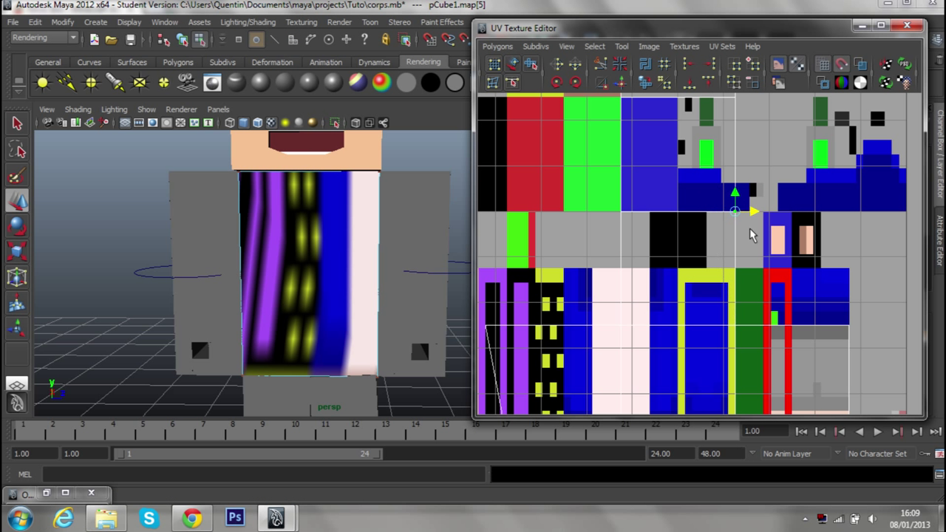
alt+middle_drag(738, 243, 701, 231)
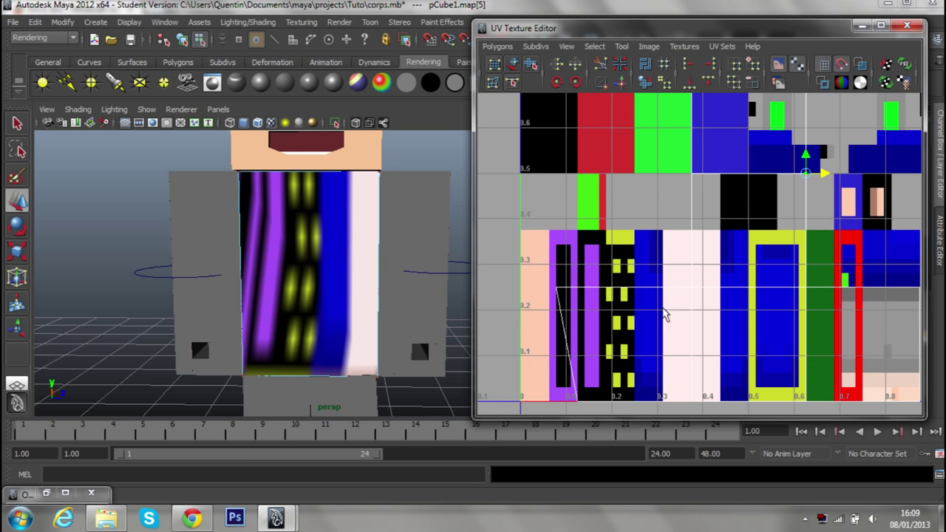
key(alt+Tab)
mouse_move(611, 248)
mouse_down()
mouse_move(413, 235)
mouse_move(434, 255)
mouse_move(255, 380)
mouse_up()
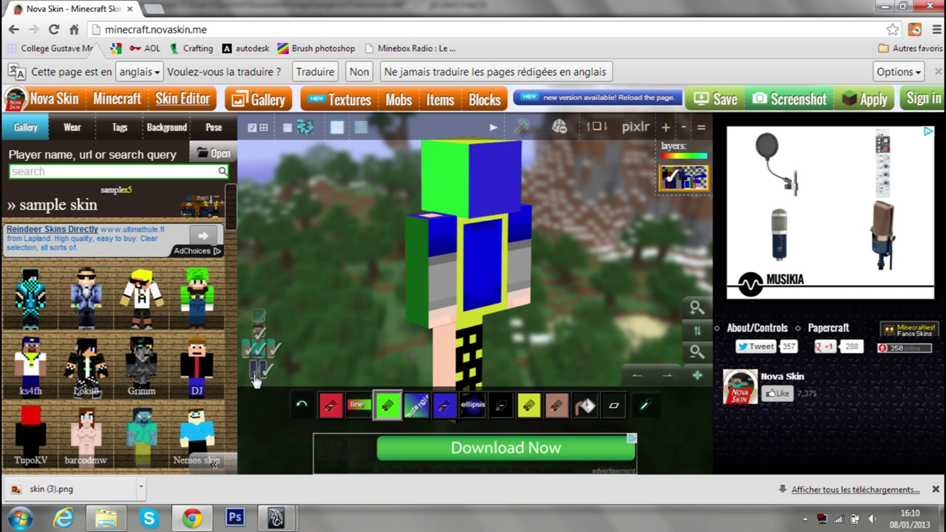
Show the red-and-pink body version of the skin and compare it with Maya's UV layout.
click(269, 359)
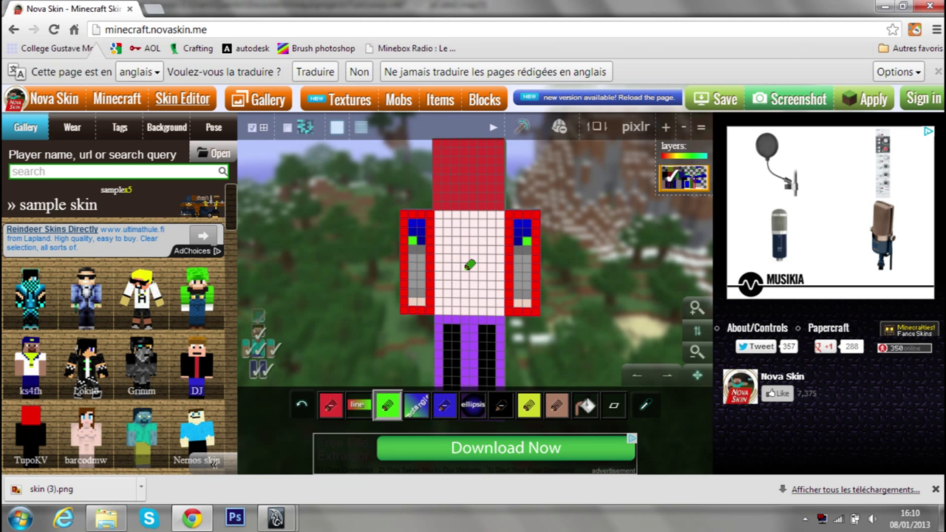
mouse_move(276, 518)
click(351, 465)
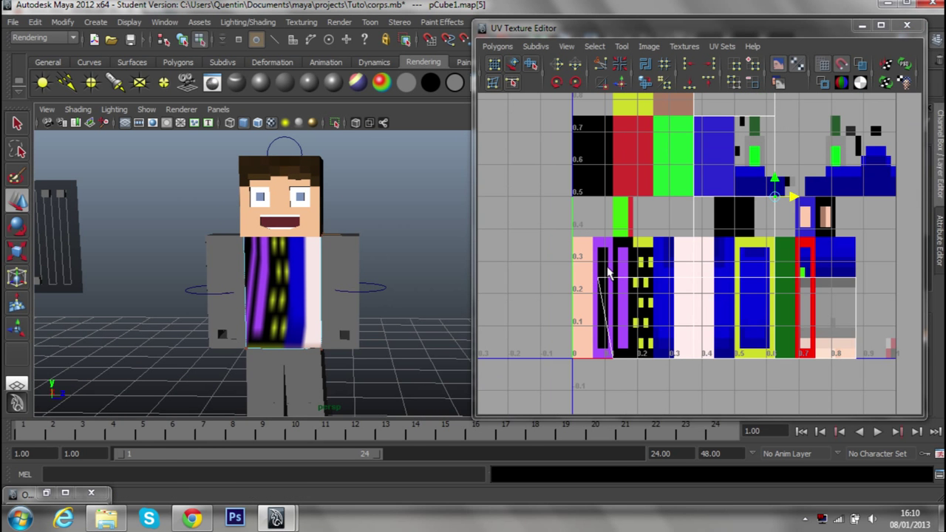
scroll(617, 305, down, 1)
alt+middle_drag(616, 286, 583, 243)
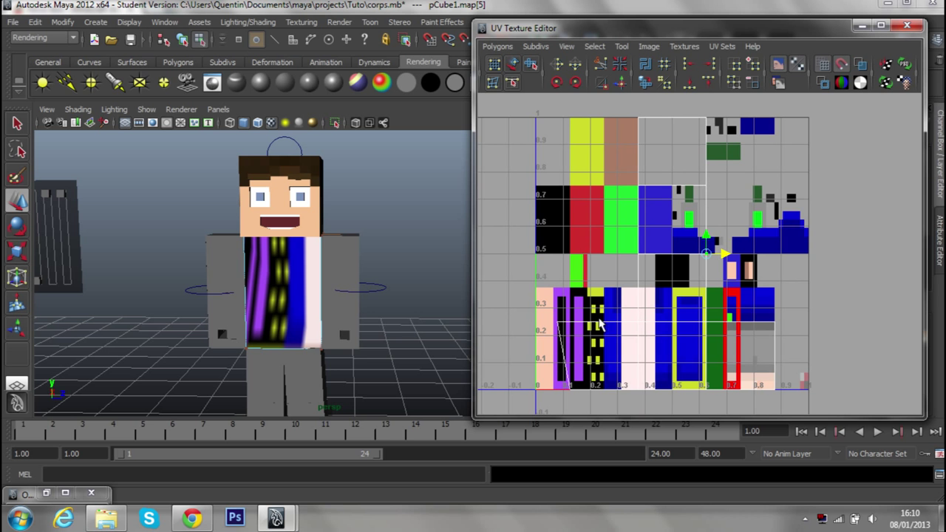
Rotate the Nova Skin 3D preview to its back side, then return to Maya.
click(189, 520)
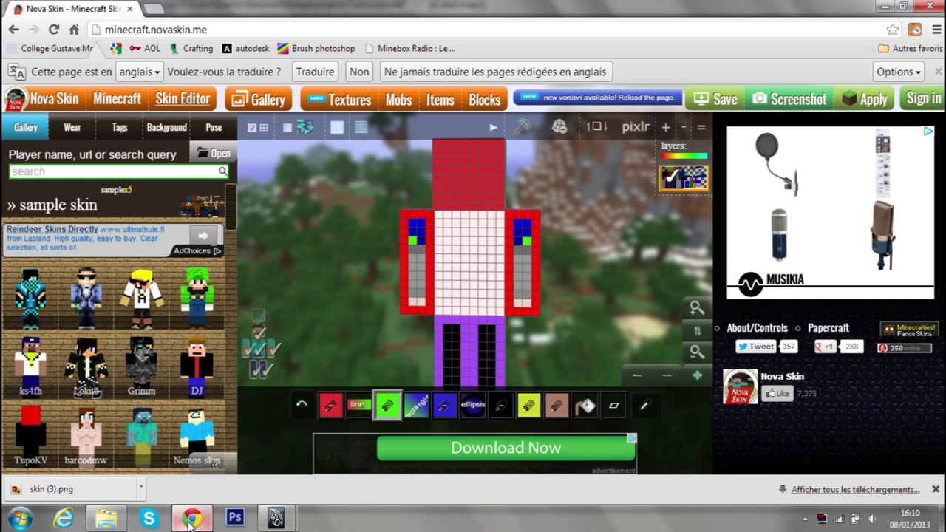
drag(459, 252, 730, 277)
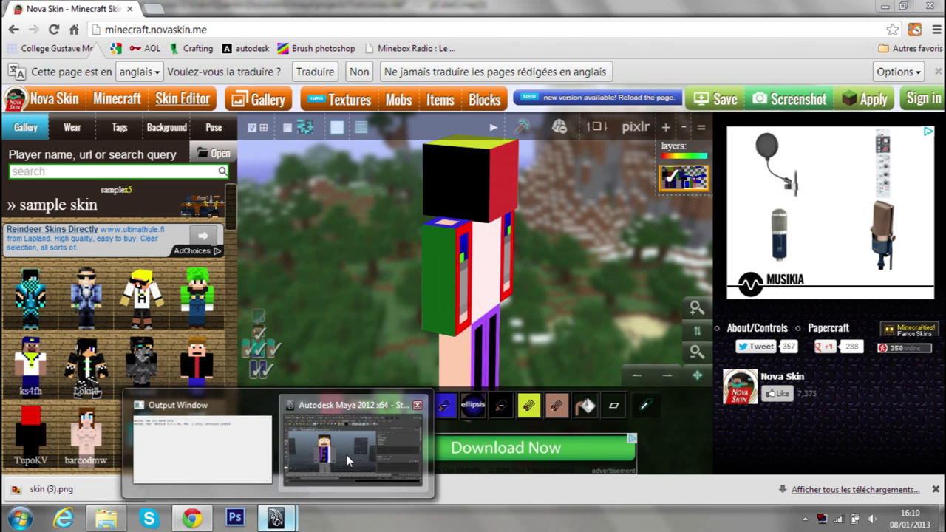
click(346, 451)
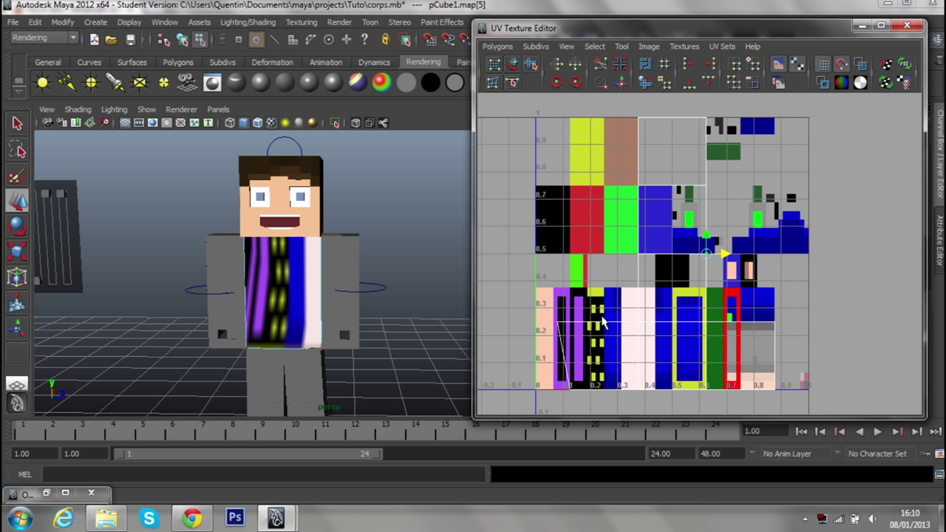
Frame the brown and green tiles and select the face shell in the empty grey square.
mouse_move(598, 249)
alt+right_down()
mouse_move(602, 263)
mouse_move(703, 332)
mouse_move(676, 321)
mouse_move(632, 222)
alt+right_up()
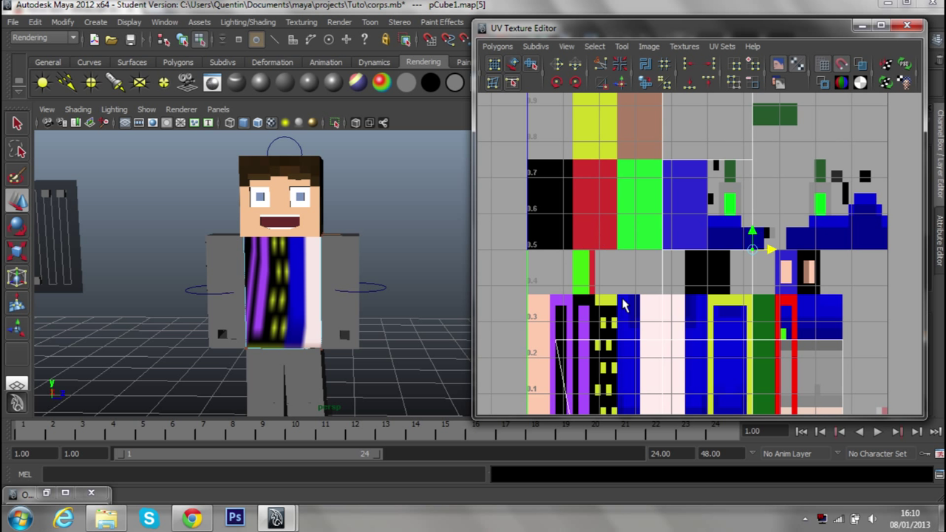
alt+middle_drag(623, 305, 606, 220)
mouse_move(627, 214)
mouse_down()
mouse_move(636, 276)
mouse_move(633, 247)
mouse_up()
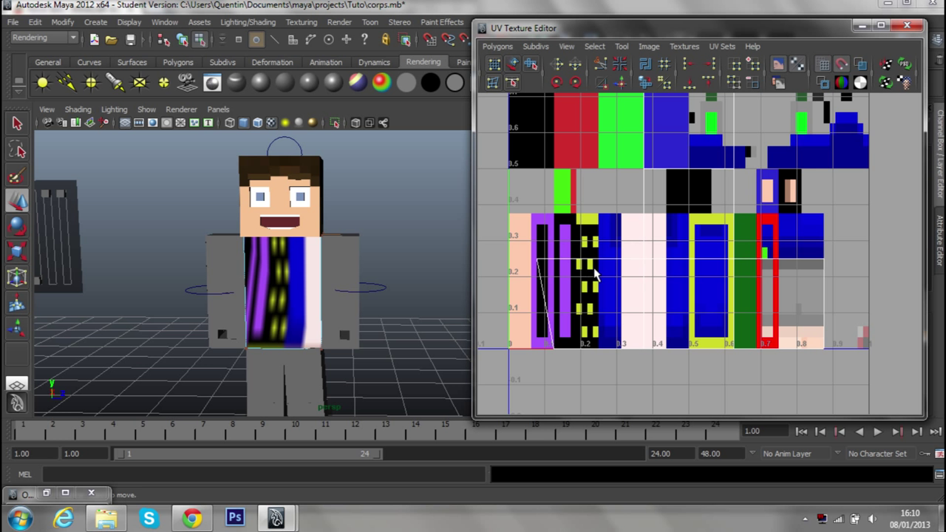
scroll(676, 244, down, 3)
scroll(678, 238, up, 4)
scroll(658, 249, up, 4)
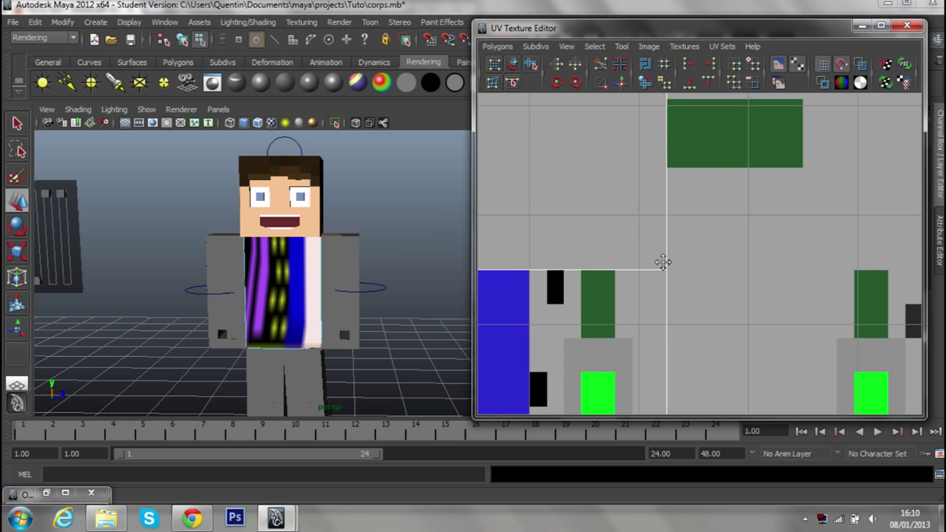
scroll(687, 259, up, 2)
scroll(693, 265, down, 2)
mouse_move(665, 252)
alt+middle_down()
mouse_move(668, 279)
mouse_move(675, 221)
mouse_move(662, 201)
alt+middle_up()
scroll(672, 280, down, 1)
scroll(675, 221, down, 2)
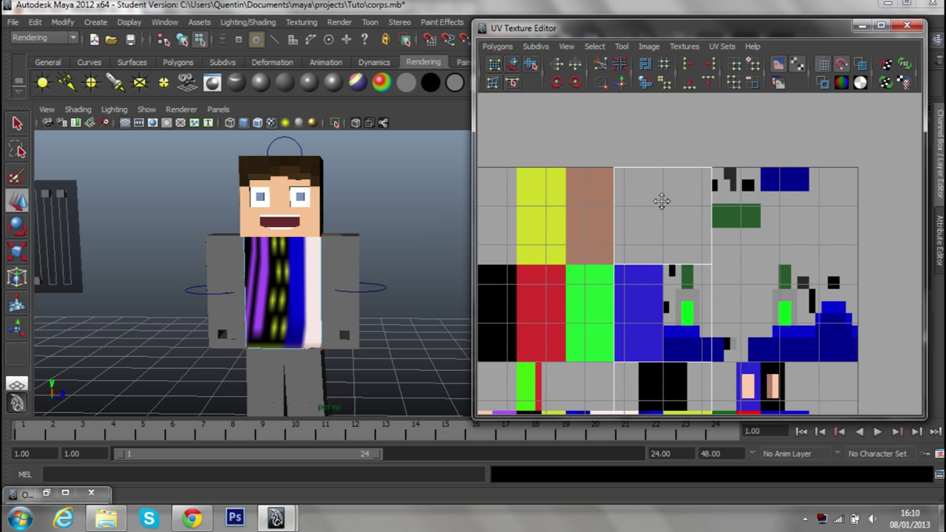
right_drag(661, 201, 660, 228)
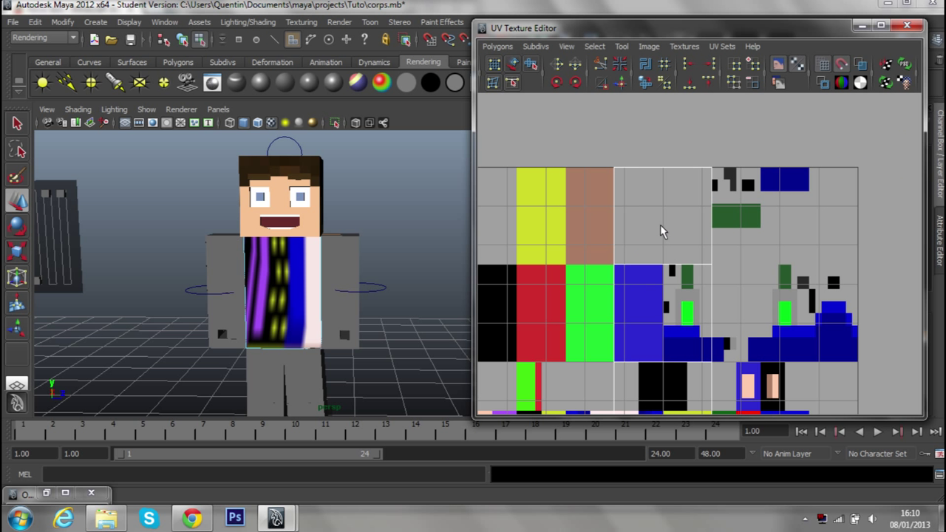
click(658, 227)
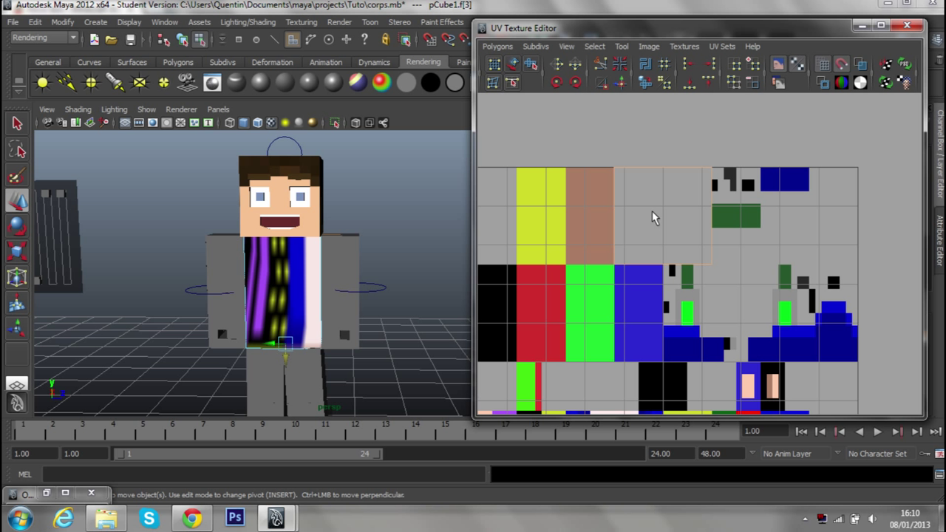
right_drag(651, 208, 715, 201)
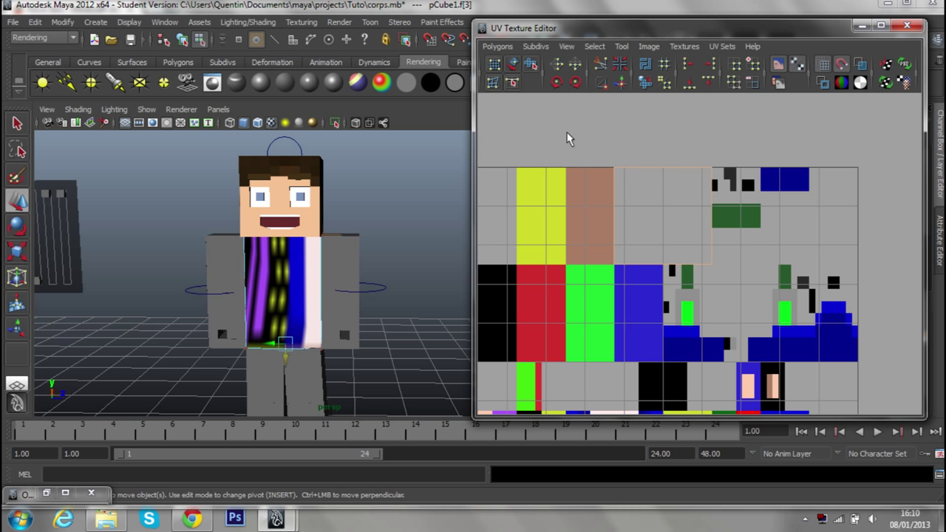
Convert the face to UVs with Ctrl+F12 and try moving the shell over the yellow tiles, then undo.
key(ctrl+F12)
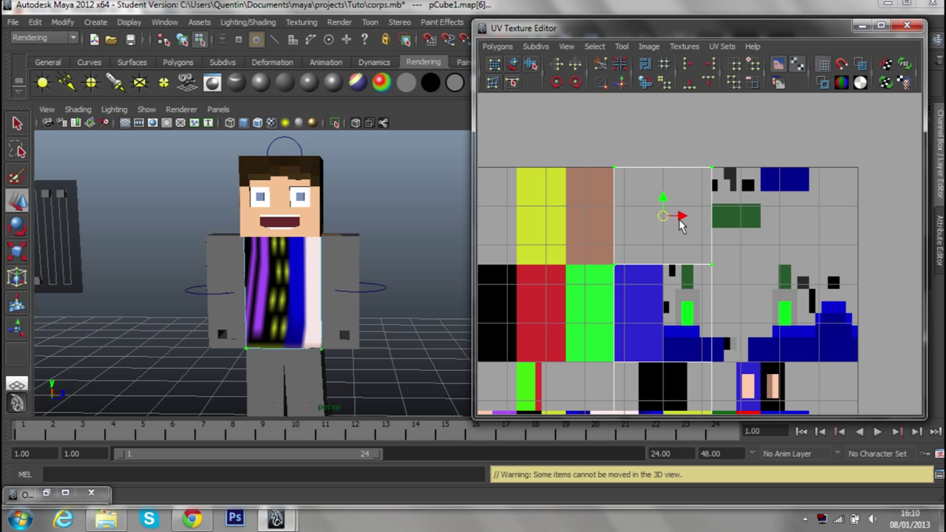
drag(681, 224, 560, 224)
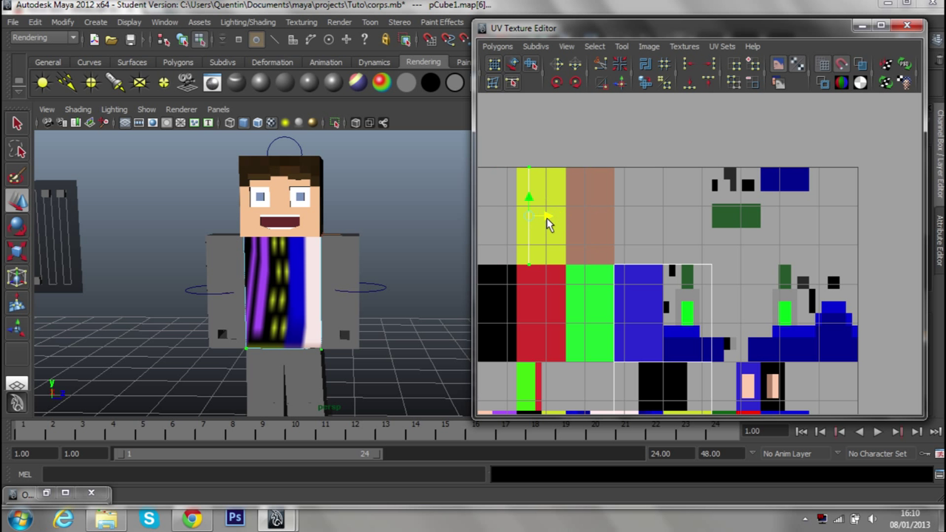
key(ctrl+z)
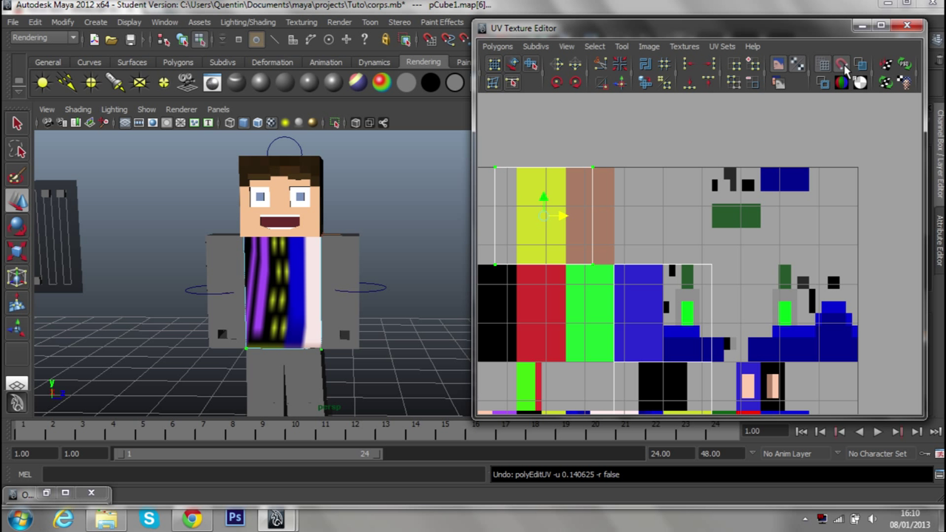
alt+middle_drag(563, 220, 573, 163)
right_click(686, 249)
Box-select another cube face and move its UV shell up and to the right.
right_drag(694, 259, 633, 291)
drag(597, 179, 781, 318)
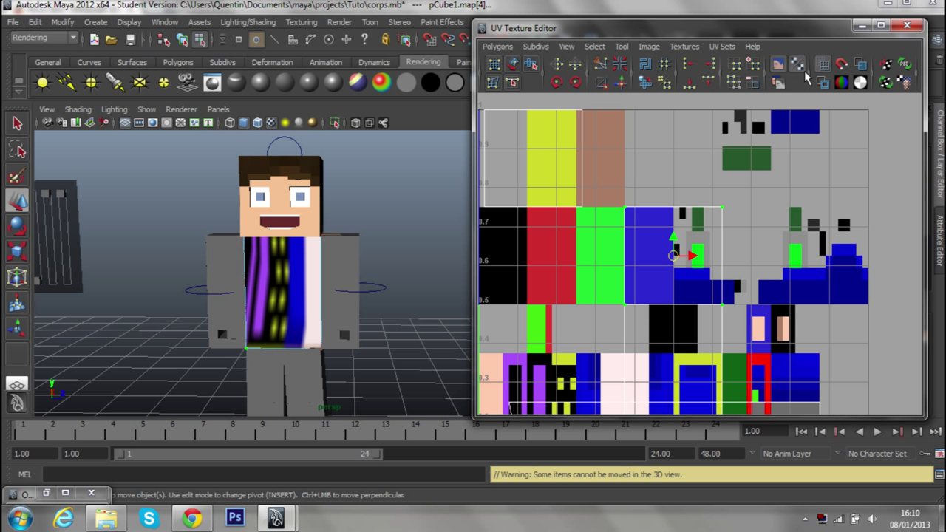
drag(674, 259, 777, 181)
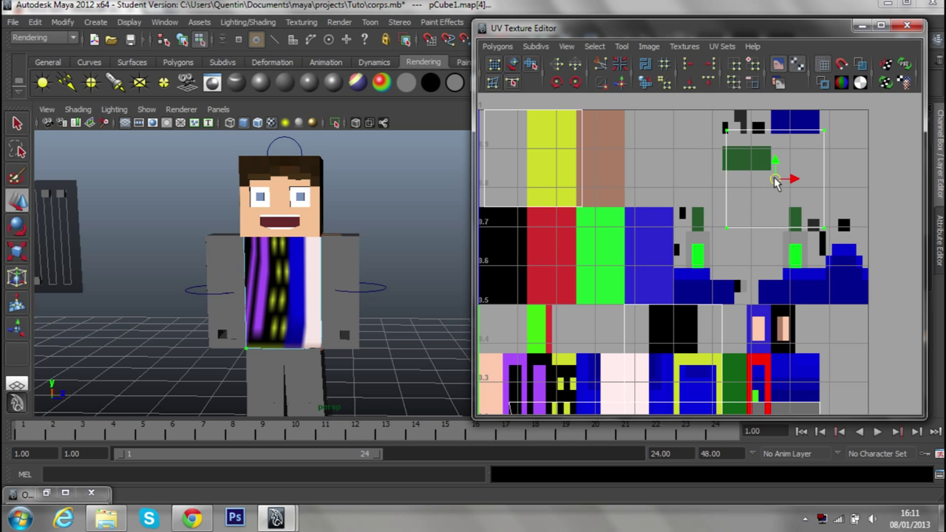
alt+middle_drag(730, 267, 745, 182)
Select the cube's front face, convert it to UVs, and move its UV shell upward.
mouse_move(644, 270)
right_down()
mouse_move(633, 291)
mouse_move(638, 200)
right_up()
right_drag(658, 303, 697, 285)
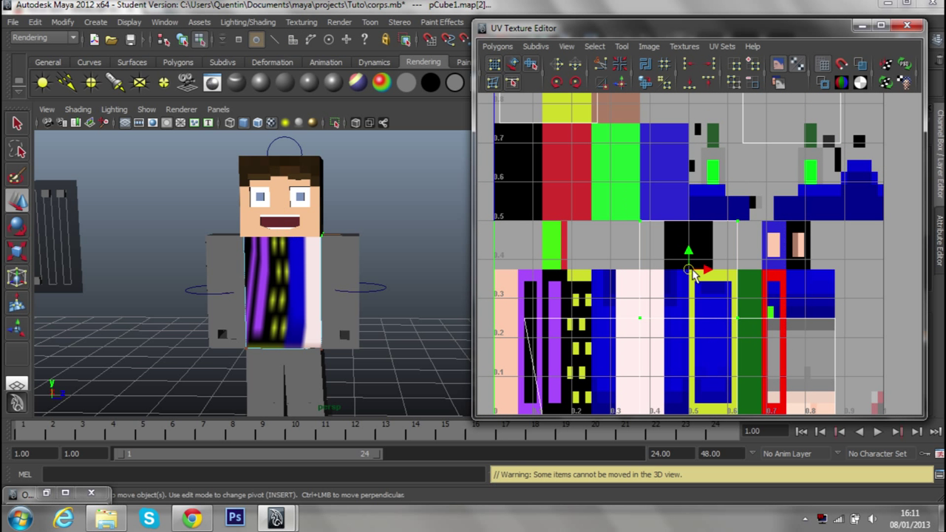
drag(776, 179, 695, 275)
alt+middle_drag(695, 275, 693, 216)
mouse_move(669, 314)
right_down()
mouse_move(651, 292)
mouse_move(626, 325)
right_up()
right_drag(691, 299, 687, 265)
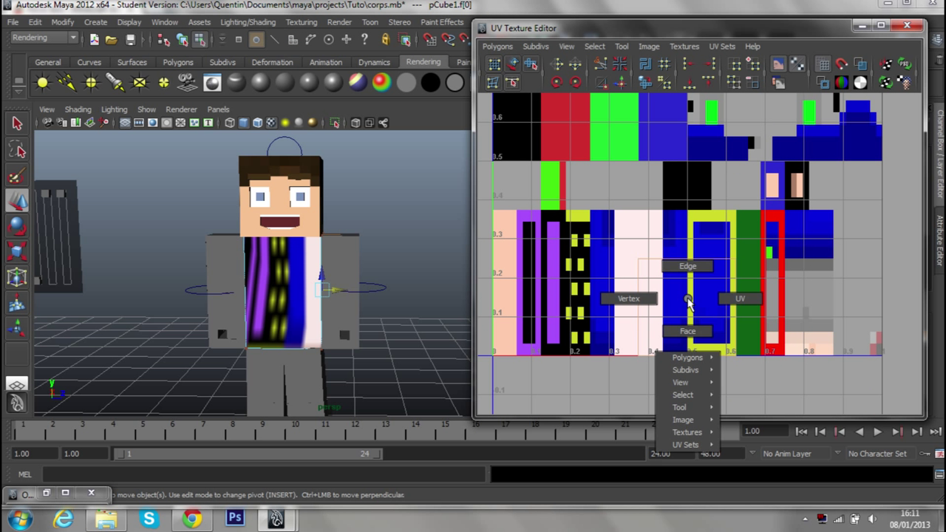
click(776, 362)
right_drag(776, 362, 739, 325)
drag(634, 205, 591, 185)
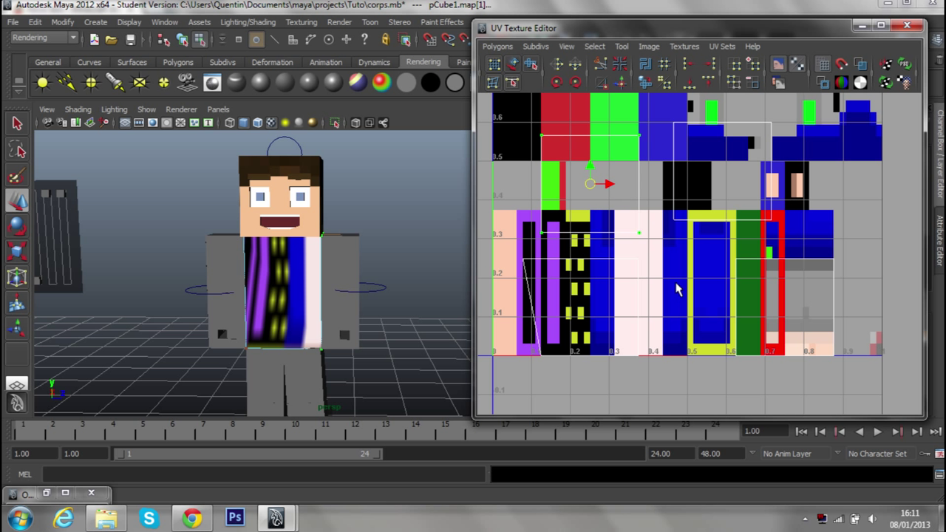
Select the torso front's UVs and move them up and right toward the upper shirt region.
right_drag(572, 289, 574, 318)
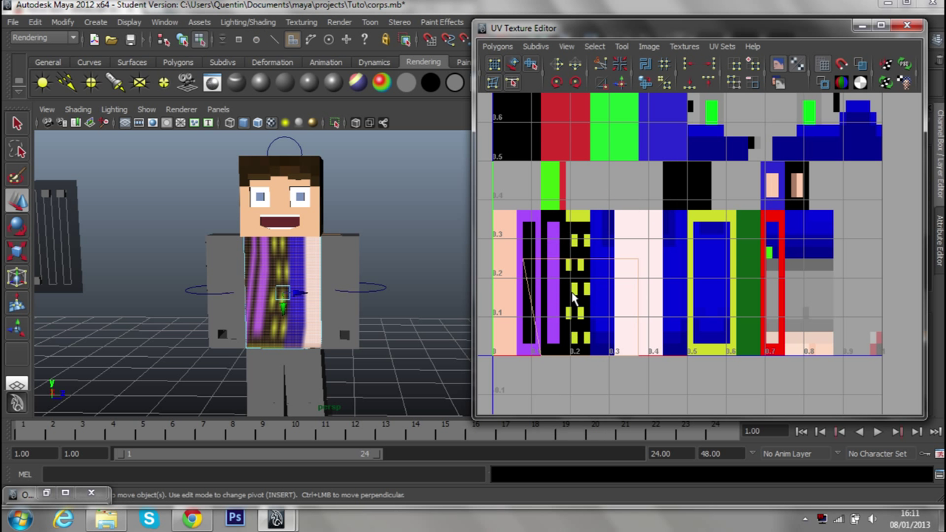
right_drag(612, 290, 633, 258)
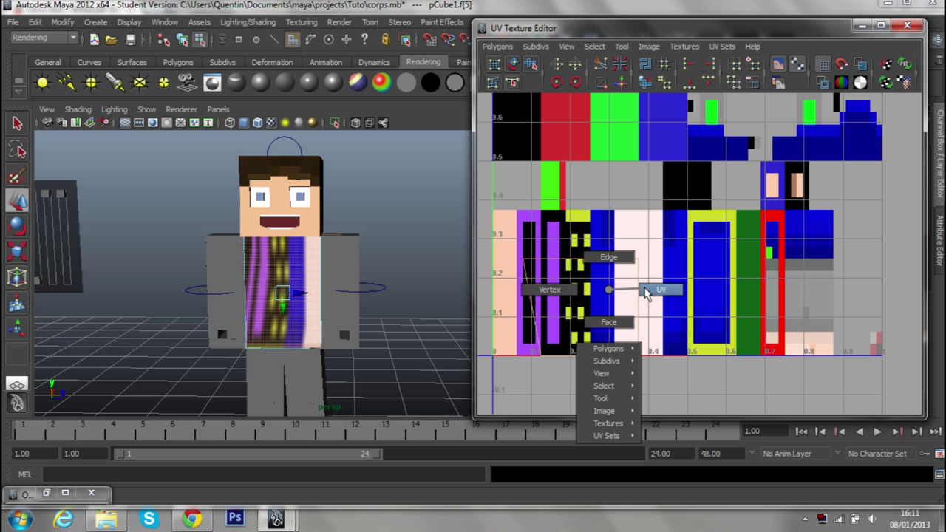
drag(634, 245, 655, 278)
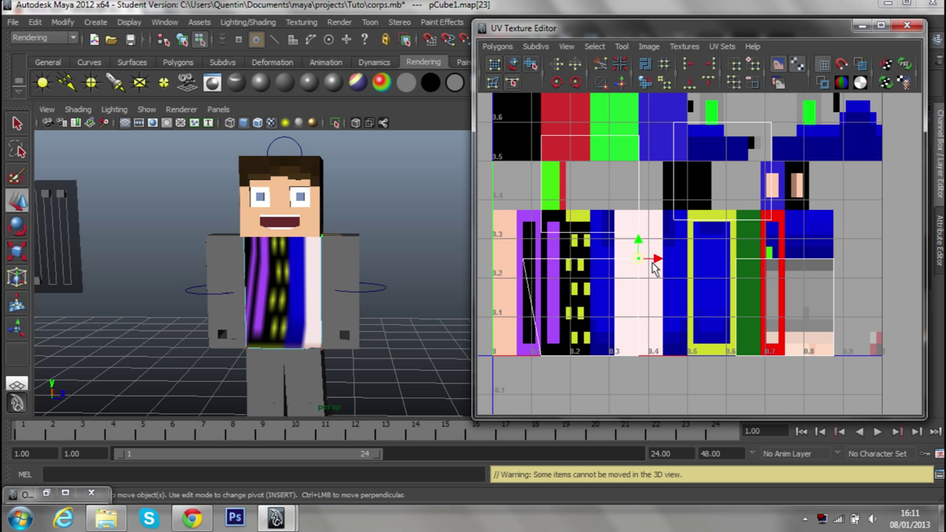
drag(641, 270, 663, 232)
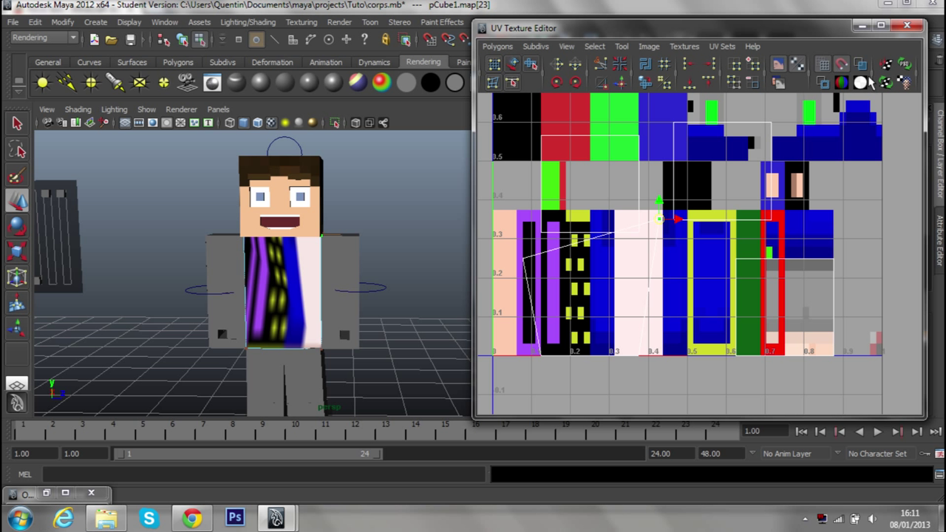
drag(662, 226, 665, 215)
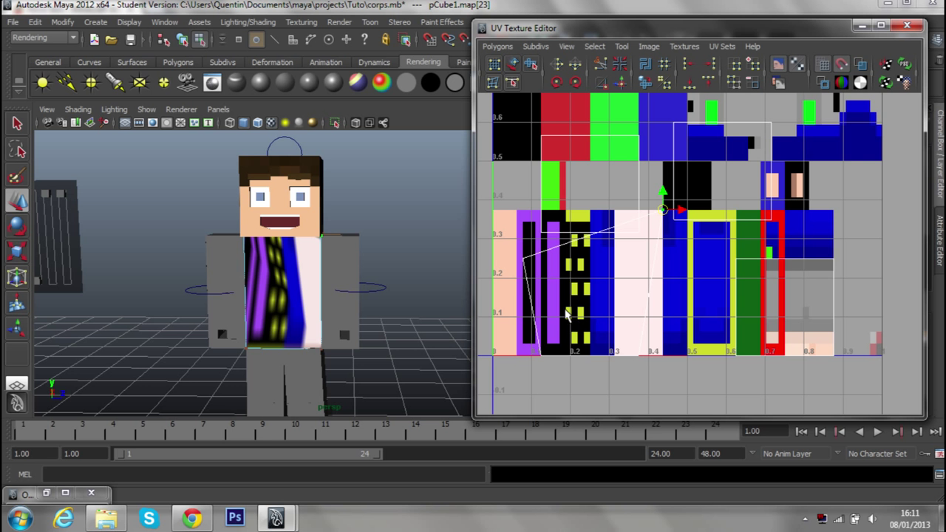
scroll(537, 256, down, 2)
scroll(568, 256, down, 2)
scroll(606, 257, down, 1)
scroll(637, 256, down, 1)
scroll(670, 290, up, 2)
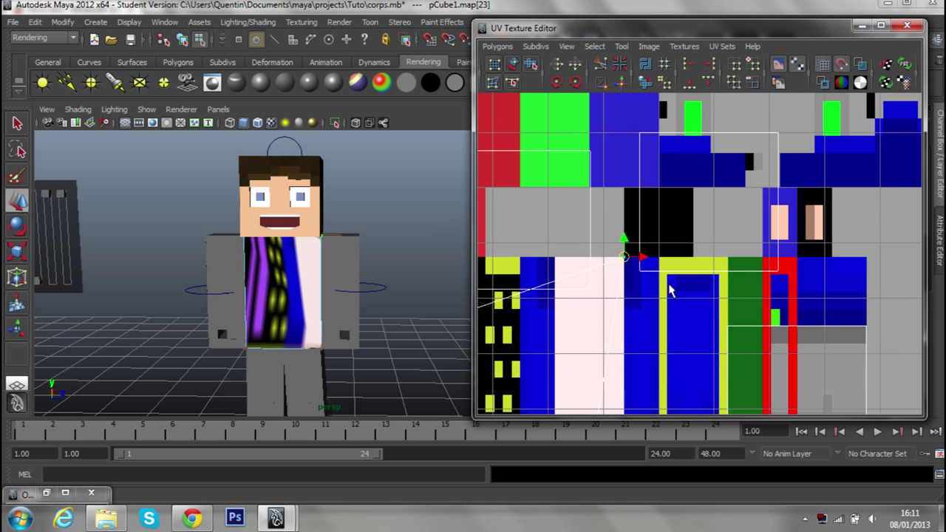
scroll(670, 289, up, 1)
scroll(669, 289, up, 1)
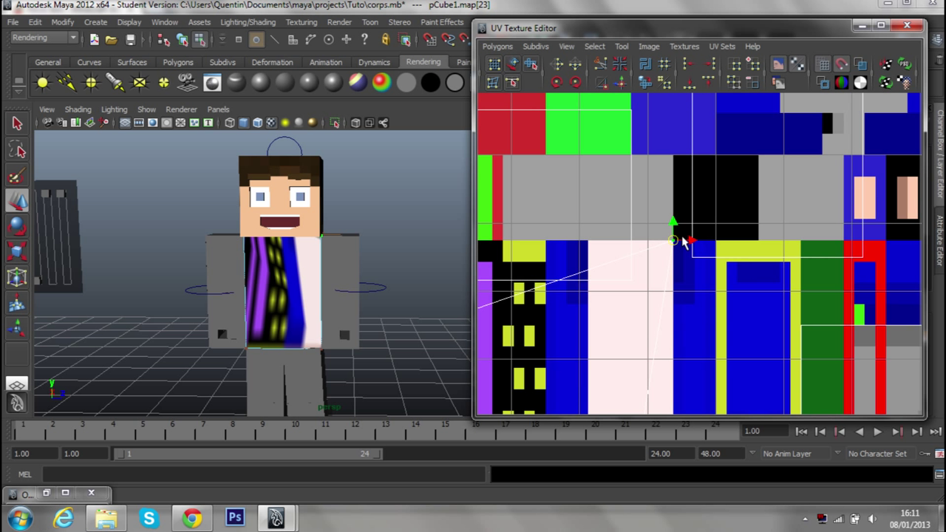
drag(675, 227, 690, 242)
alt+middle_drag(641, 274, 686, 238)
click(196, 517)
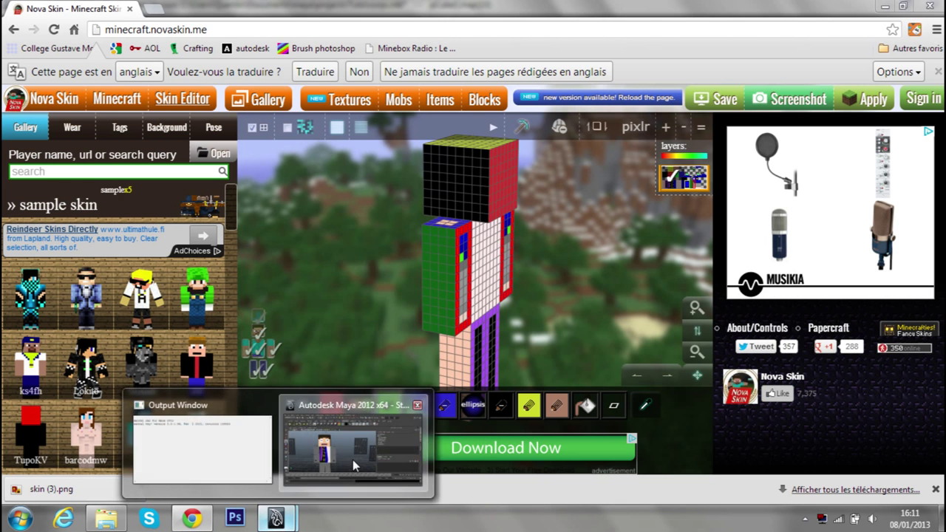
Move a corner UV of the torso front onto the shirt area.
click(353, 460)
alt+middle_drag(498, 281, 531, 283)
click(544, 279)
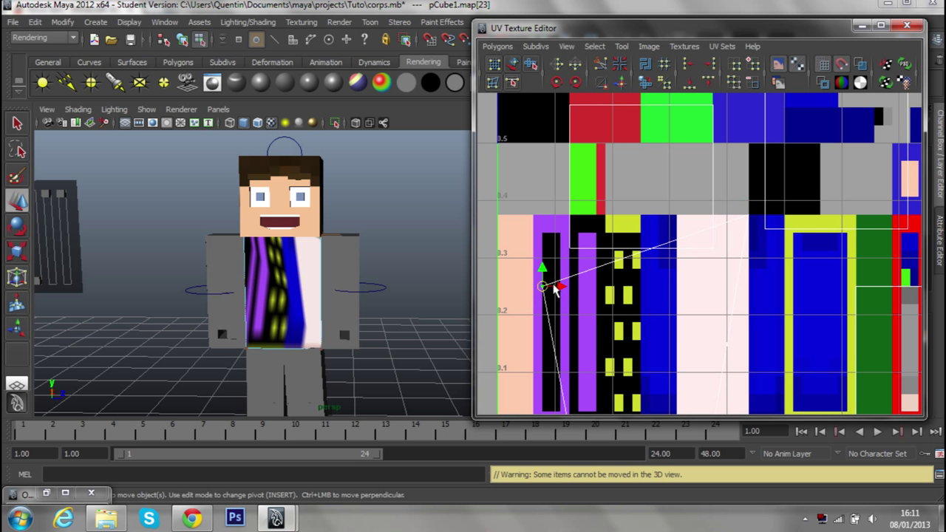
drag(543, 279, 686, 218)
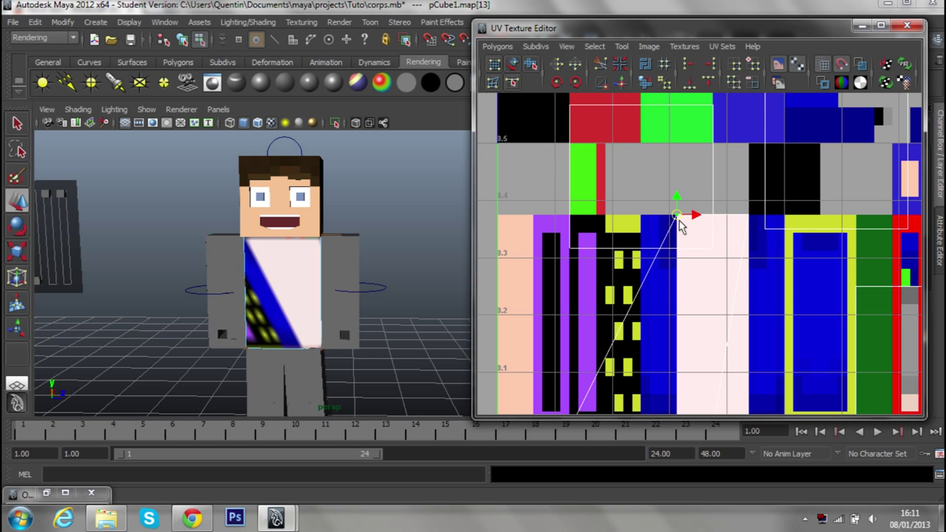
alt+middle_drag(685, 219, 663, 149)
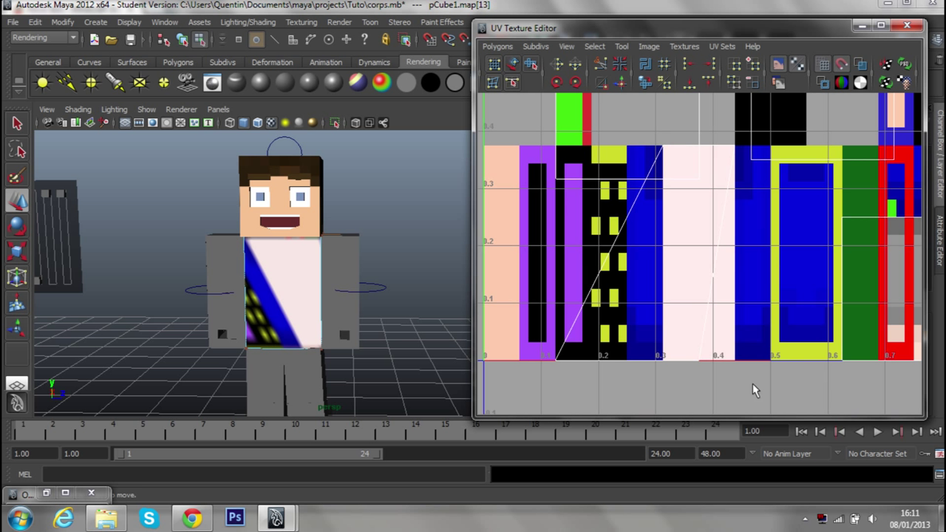
Move the bottom UV near 0.4 to the shirt's bottom corner and check the textured torso.
mouse_move(724, 370)
mouse_down()
mouse_move(713, 364)
mouse_move(736, 367)
mouse_up()
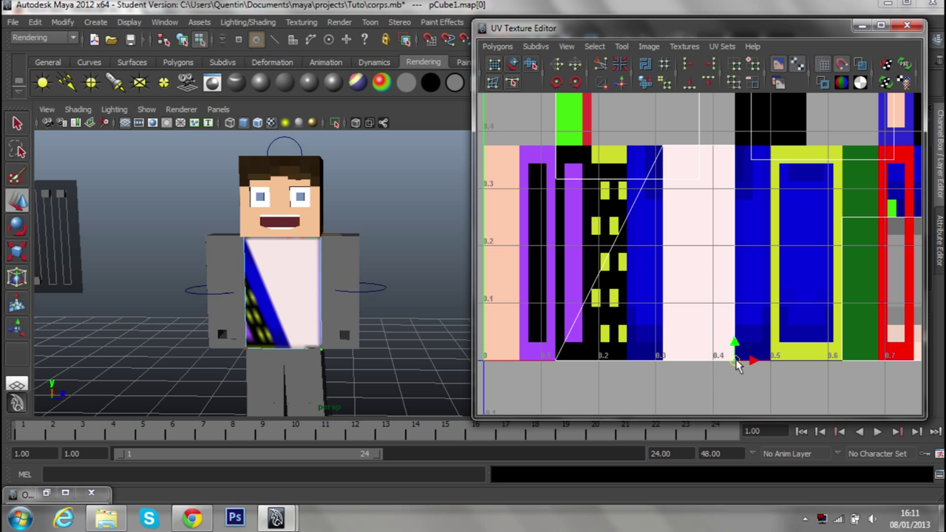
mouse_move(531, 338)
mouse_down()
mouse_move(584, 380)
mouse_move(663, 364)
mouse_up()
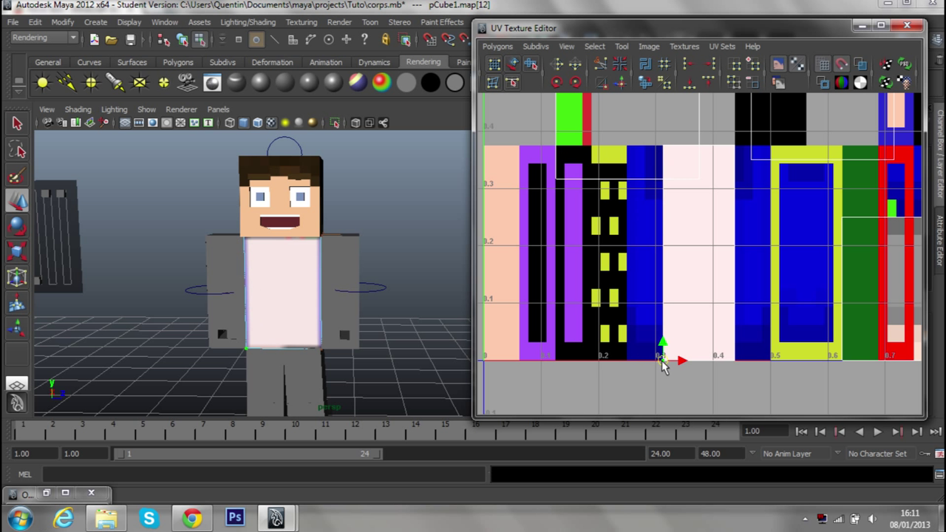
alt+middle_drag(617, 280, 584, 368)
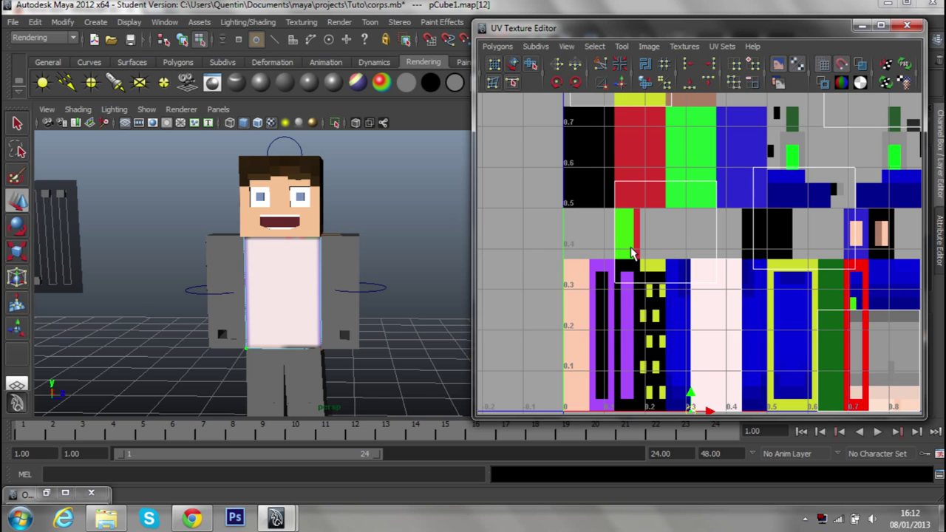
alt+right_drag(629, 249, 576, 209)
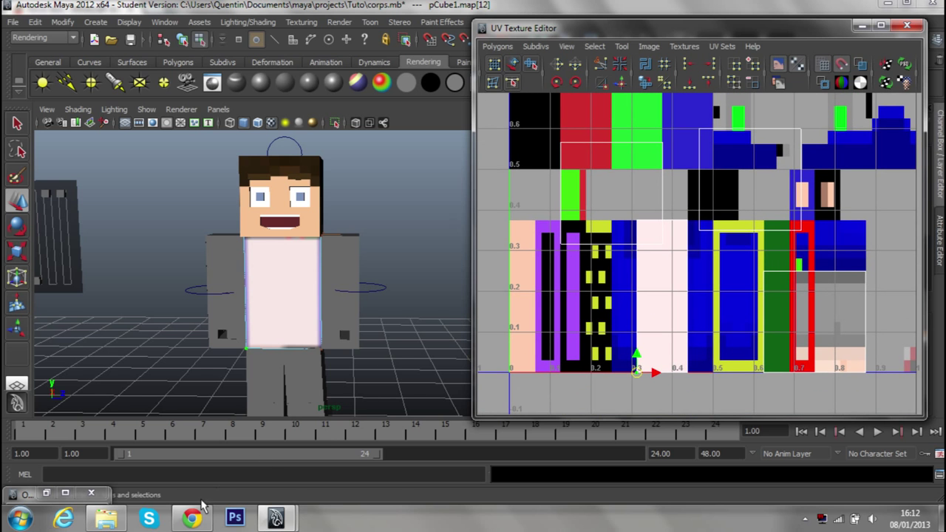
alt+drag(412, 310, 433, 327)
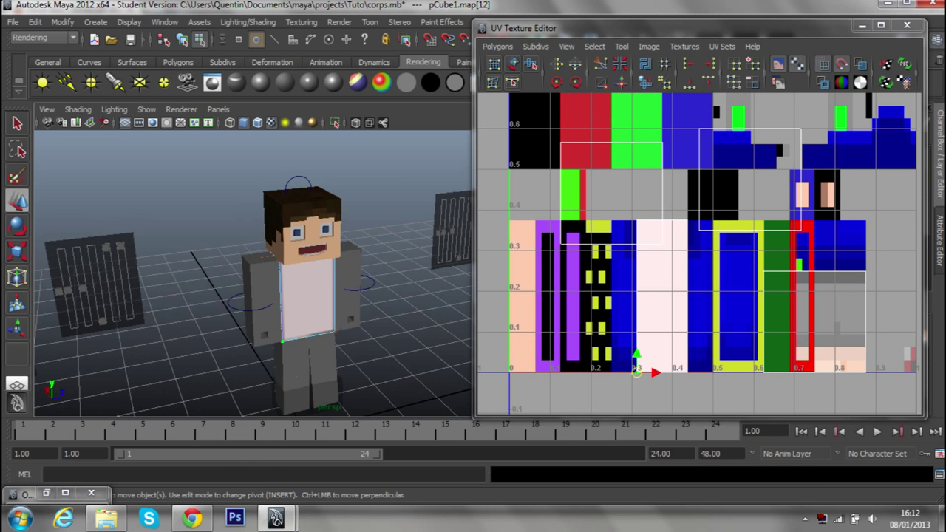
click(191, 518)
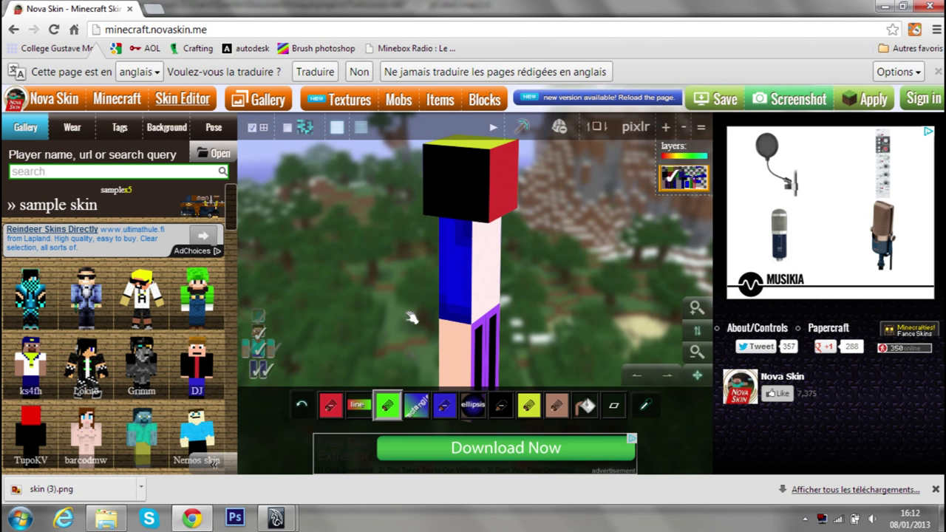
Turn the Nova Skin model to inspect its back and side.
drag(547, 244, 406, 224)
drag(421, 228, 489, 219)
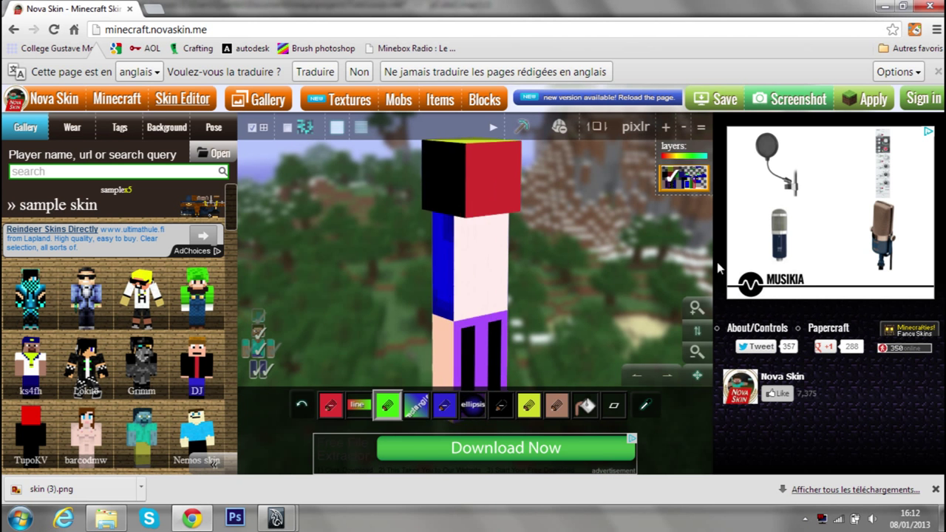
click(377, 446)
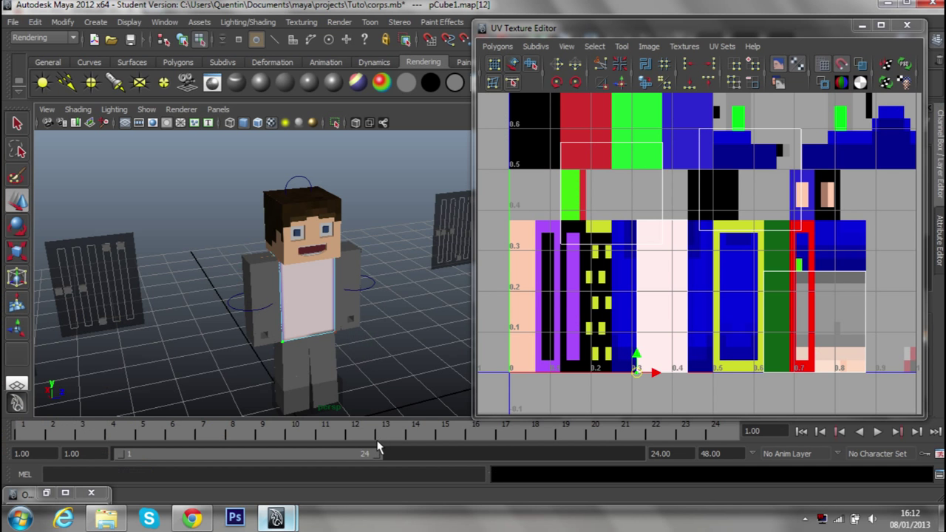
Back in Maya, clear the UV selection and put the UV Texture Editor away.
scroll(710, 284, down, 1)
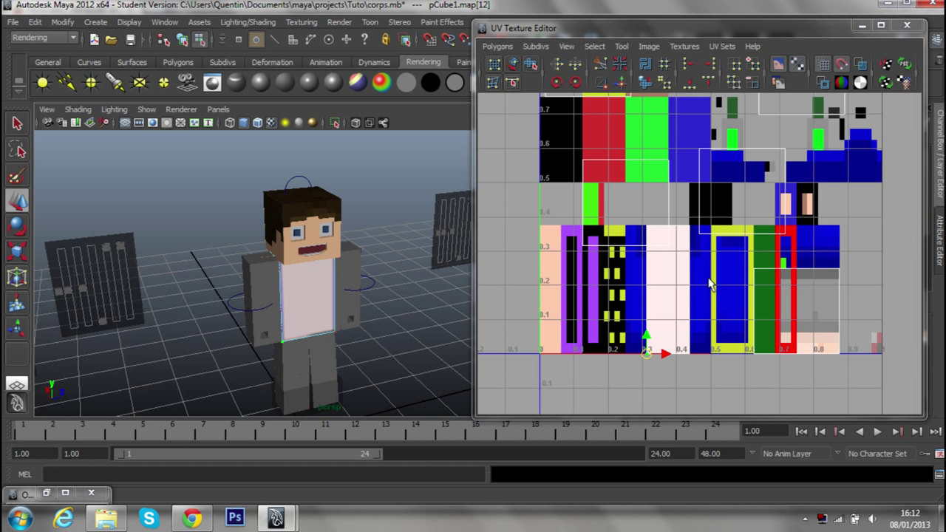
click(635, 236)
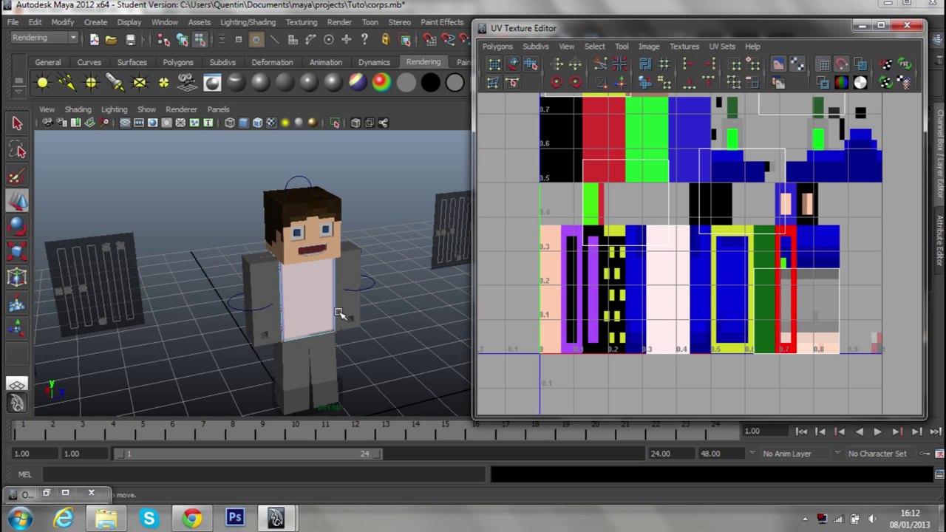
scroll(338, 313, up, 4)
click(861, 25)
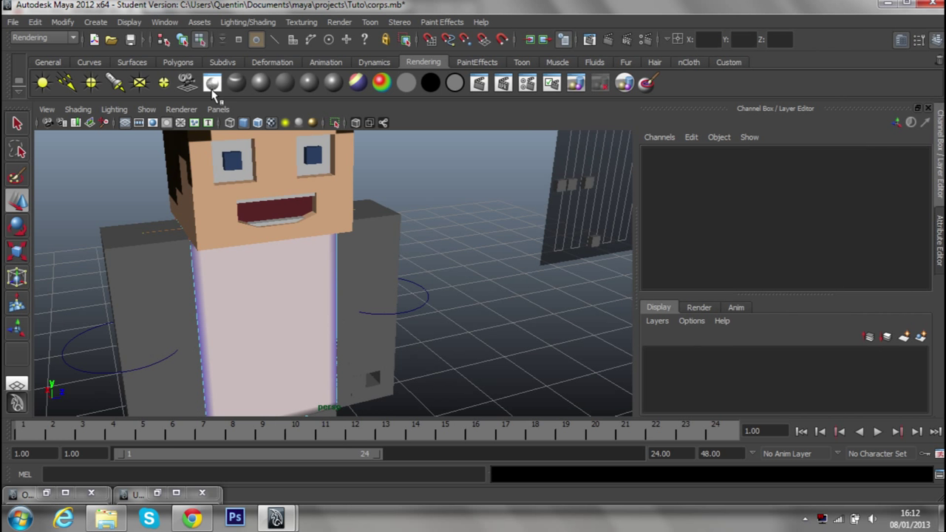
Select the 'group' node in the Outliner and frame the character in view.
click(165, 21)
click(184, 124)
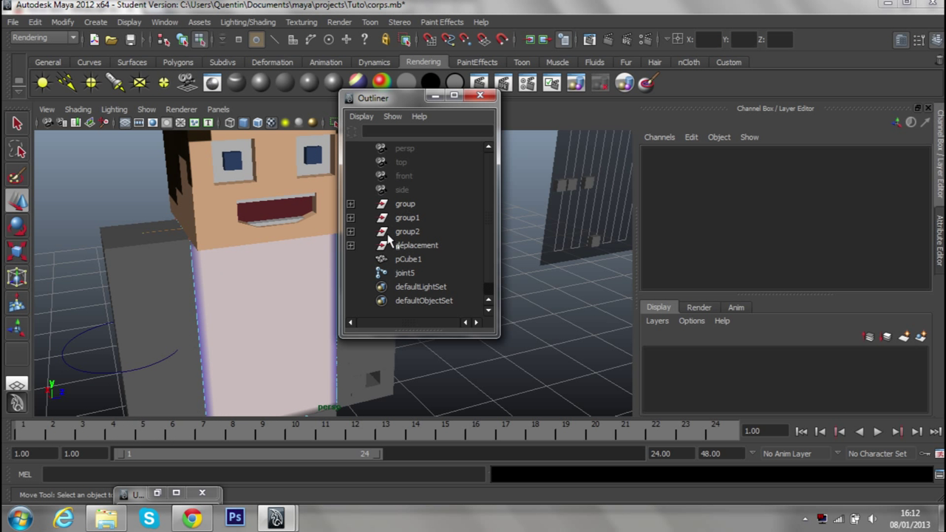
click(396, 207)
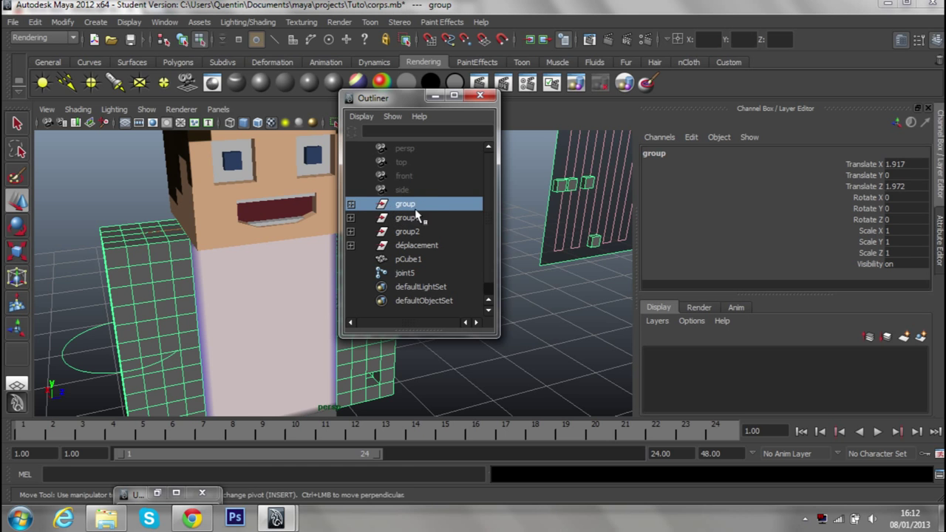
drag(377, 98, 610, 56)
key(f)
mouse_move(431, 204)
alt+mouse_down()
mouse_move(363, 211)
mouse_move(344, 201)
alt+mouse_up()
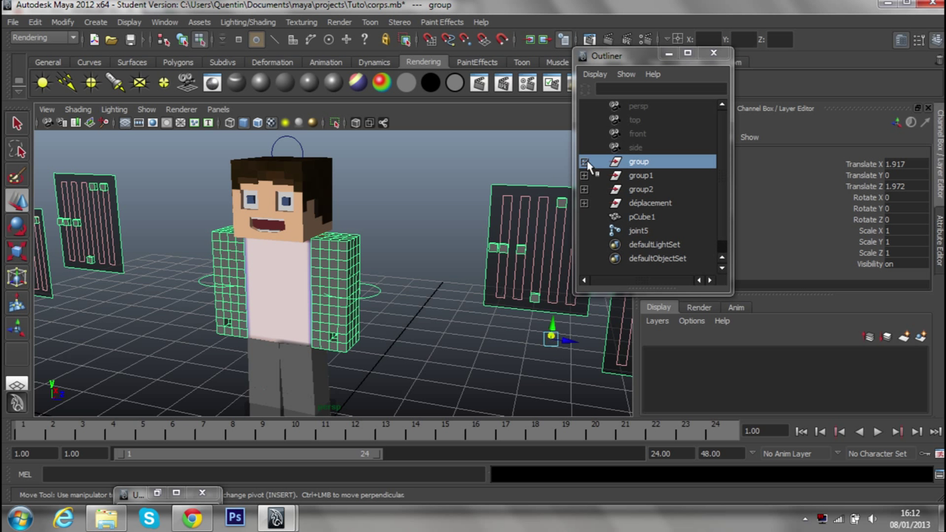
Set the group's Visibility to off, then bring back the UV Texture Editor.
click(910, 262)
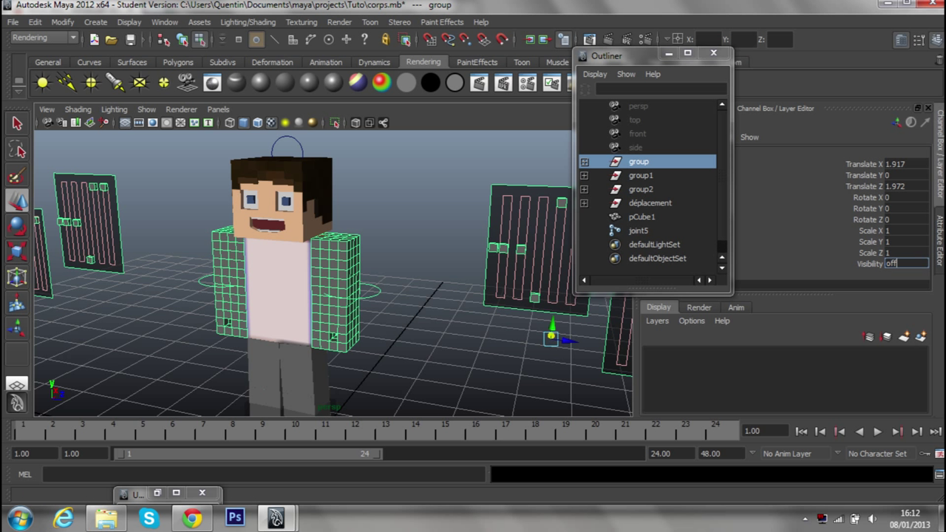
key(Return)
click(668, 54)
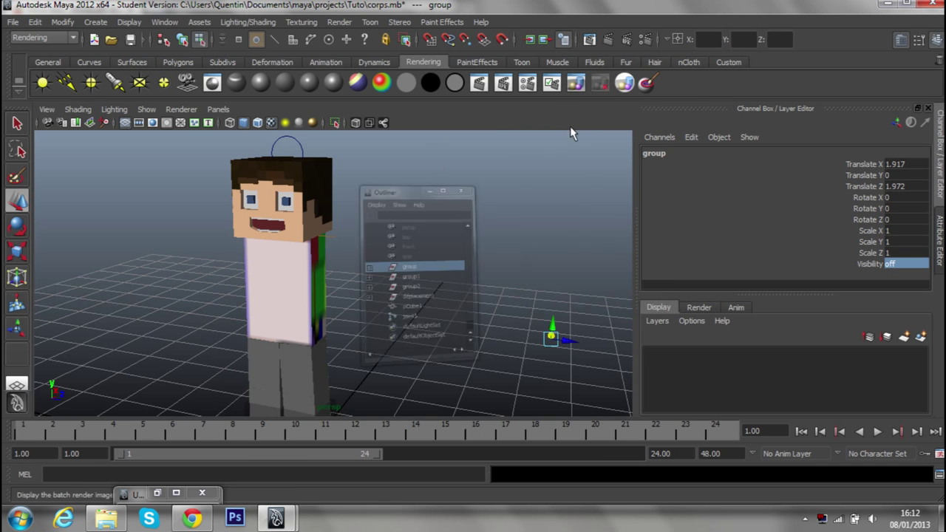
click(418, 249)
mouse_move(418, 249)
alt+mouse_down()
mouse_move(460, 251)
mouse_move(526, 222)
alt+mouse_up()
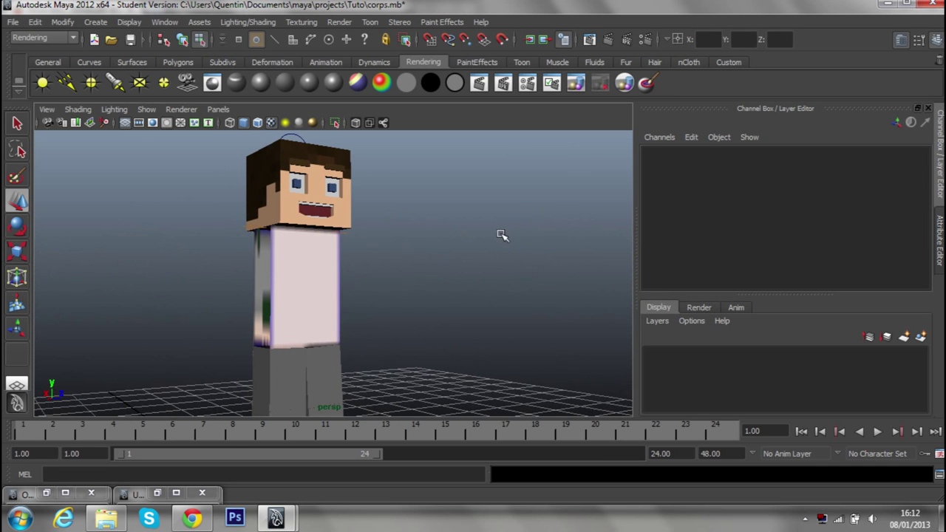
click(156, 493)
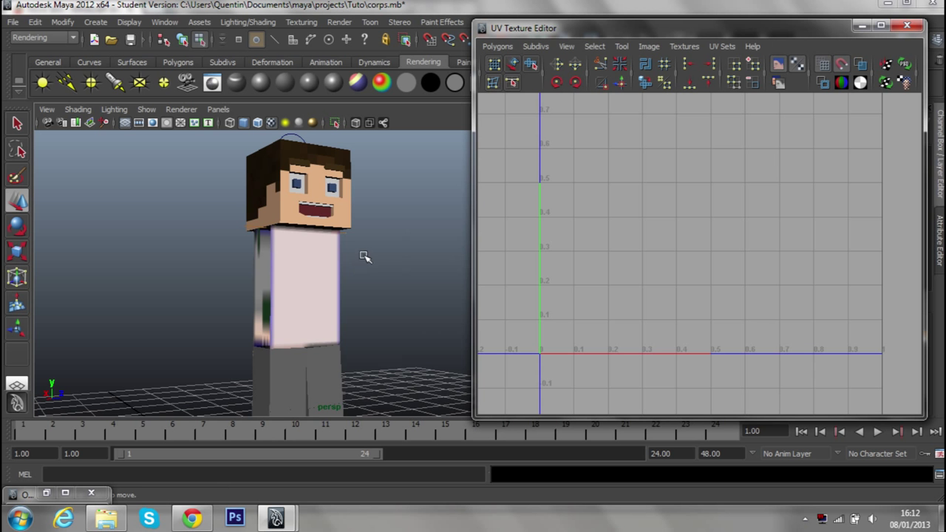
Select a face on the body mesh and switch to the Move tool.
alt+drag(304, 293, 283, 303)
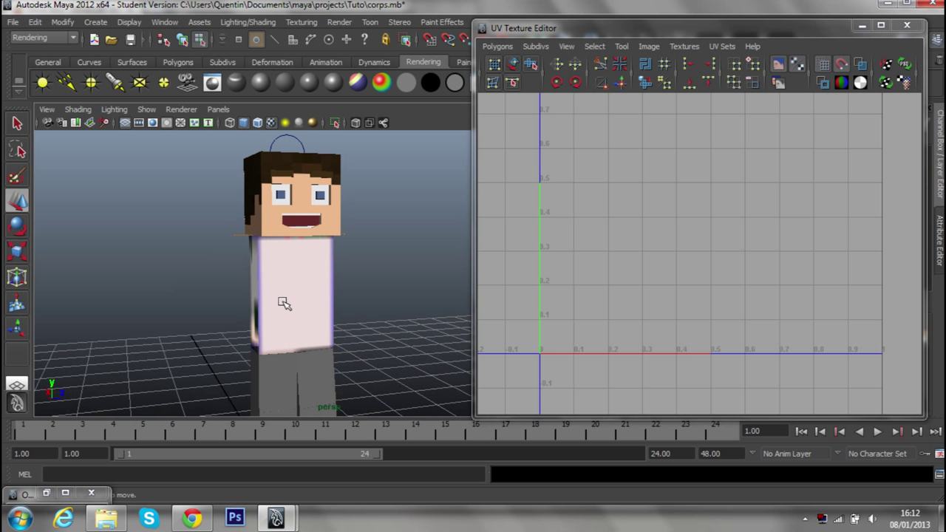
click(268, 299)
mouse_move(342, 295)
alt+mouse_down()
mouse_move(414, 321)
mouse_move(412, 273)
alt+mouse_up()
right_drag(303, 255, 307, 276)
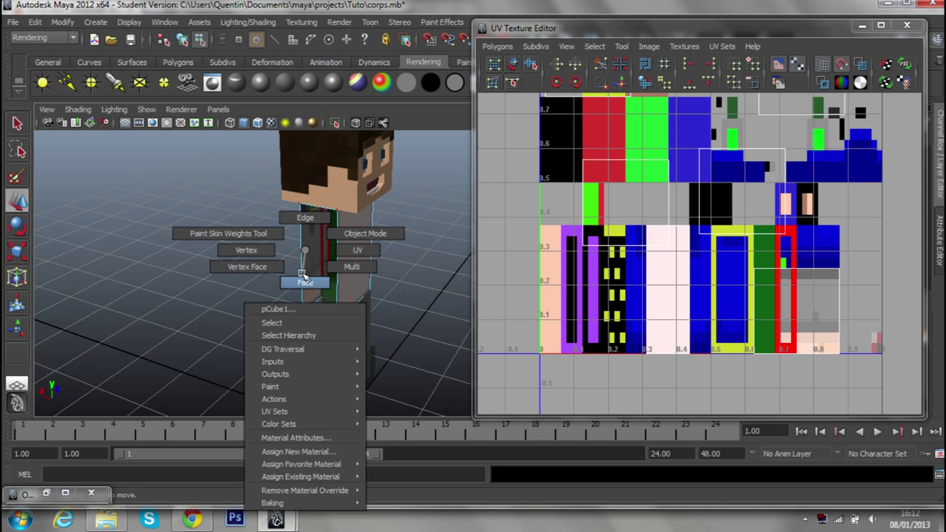
click(309, 275)
key(w)
alt+right_drag(547, 250, 535, 311)
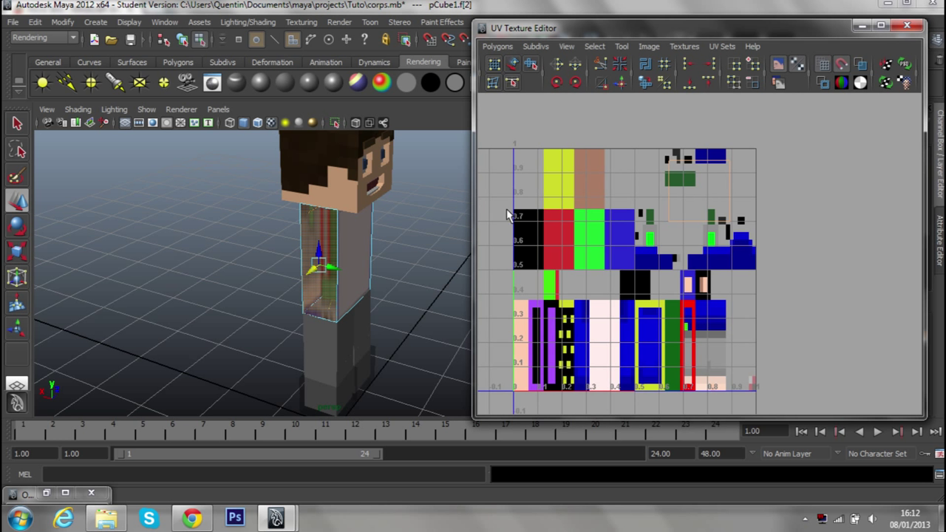
Move the front face's UVs onto the blue shirt area, pulling the stretched top-right UV into the corner.
right_drag(693, 177, 748, 153)
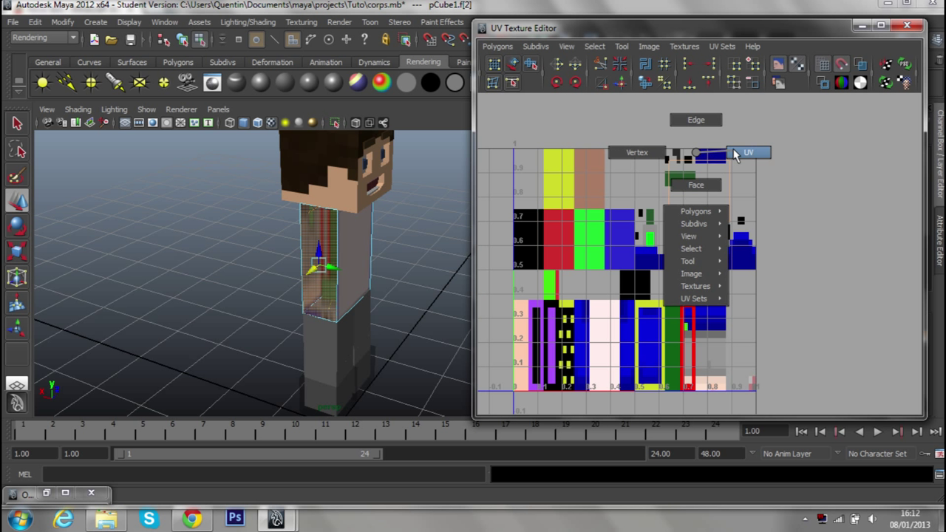
drag(669, 224, 575, 392)
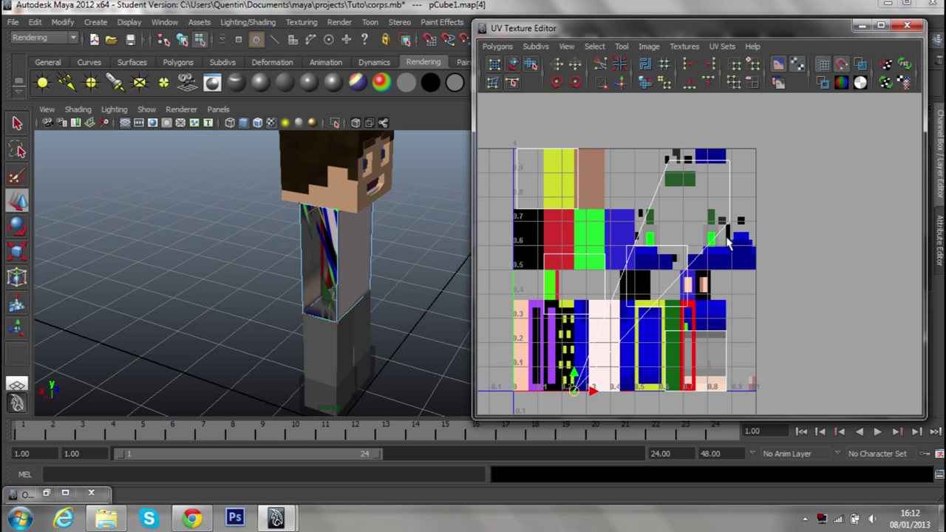
drag(575, 391, 591, 393)
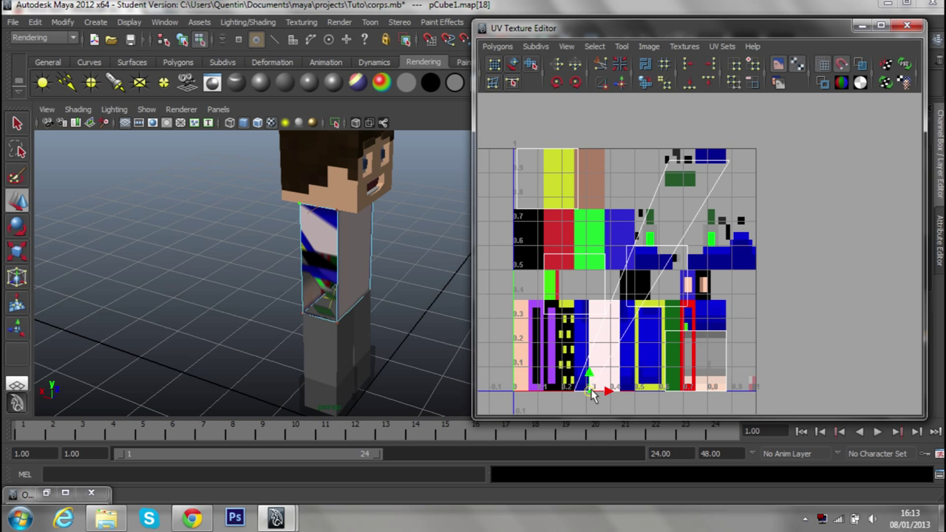
drag(669, 176, 575, 303)
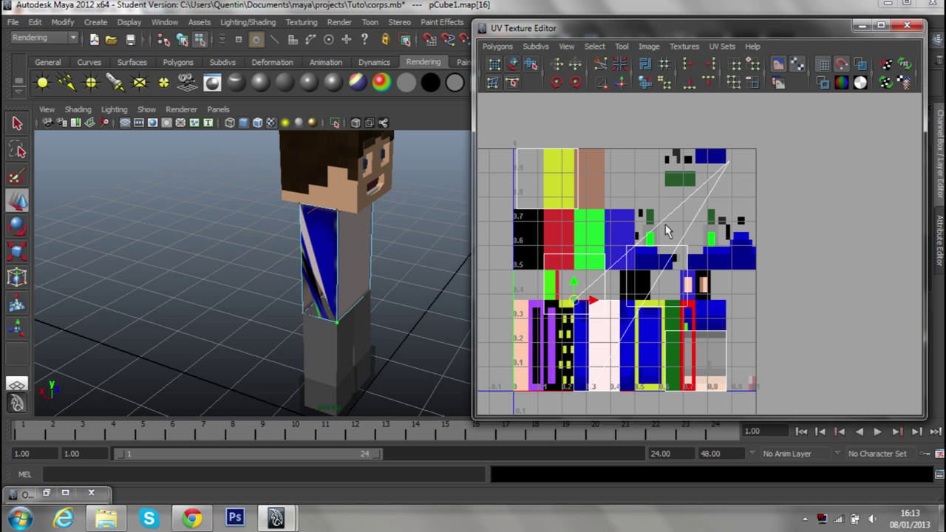
click(727, 161)
drag(727, 162, 589, 297)
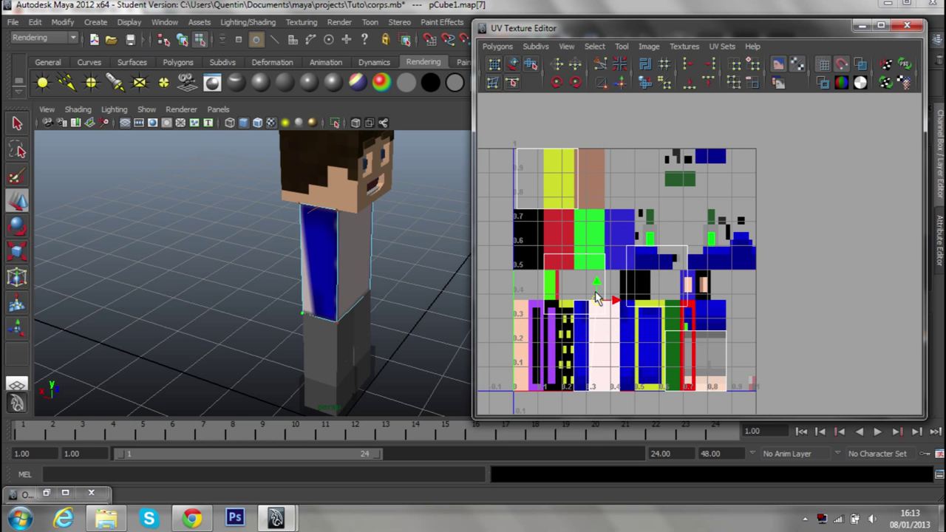
mouse_move(435, 229)
alt+mouse_down()
mouse_move(470, 204)
mouse_move(422, 206)
mouse_move(365, 243)
alt+mouse_up()
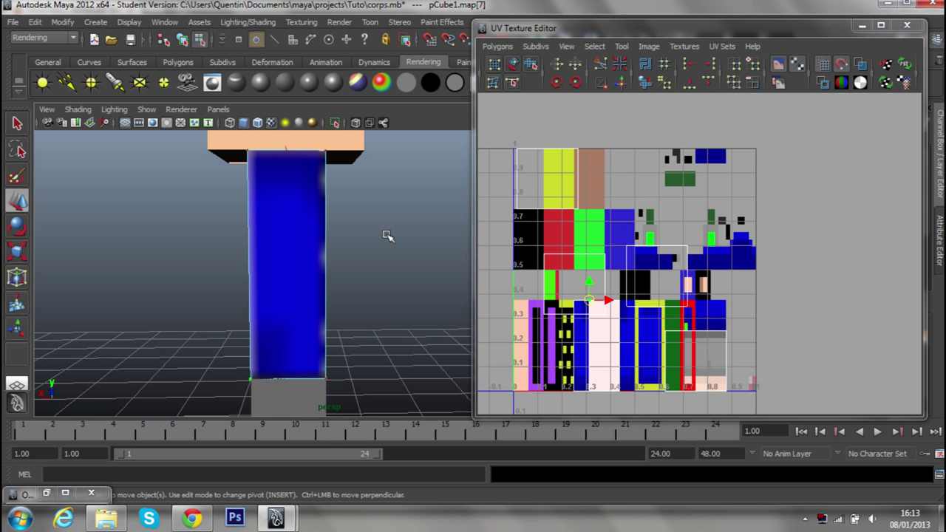
mouse_move(401, 226)
alt+mouse_down()
mouse_move(376, 238)
mouse_move(264, 239)
mouse_move(300, 205)
mouse_move(433, 224)
mouse_move(336, 191)
alt+mouse_up()
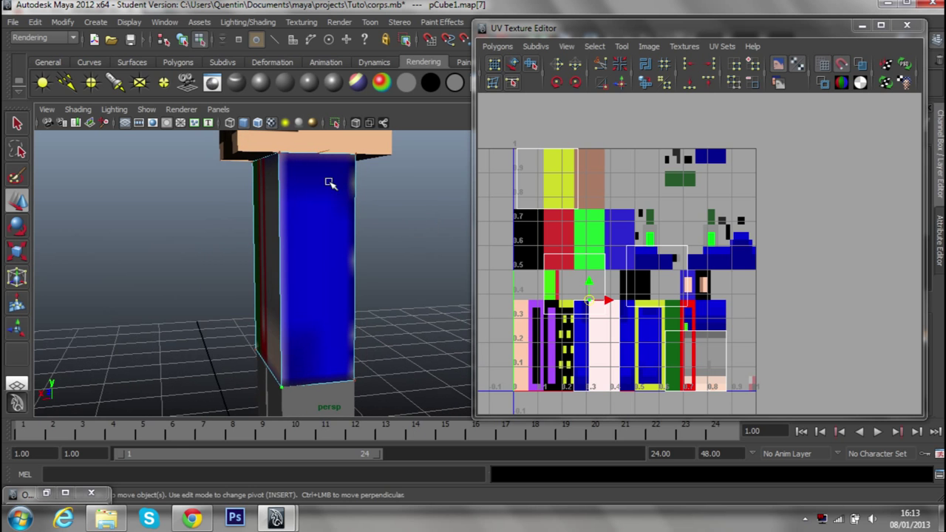
click(191, 518)
mouse_move(338, 355)
mouse_down()
mouse_move(390, 279)
mouse_move(427, 280)
mouse_move(295, 253)
mouse_up()
drag(427, 243, 479, 233)
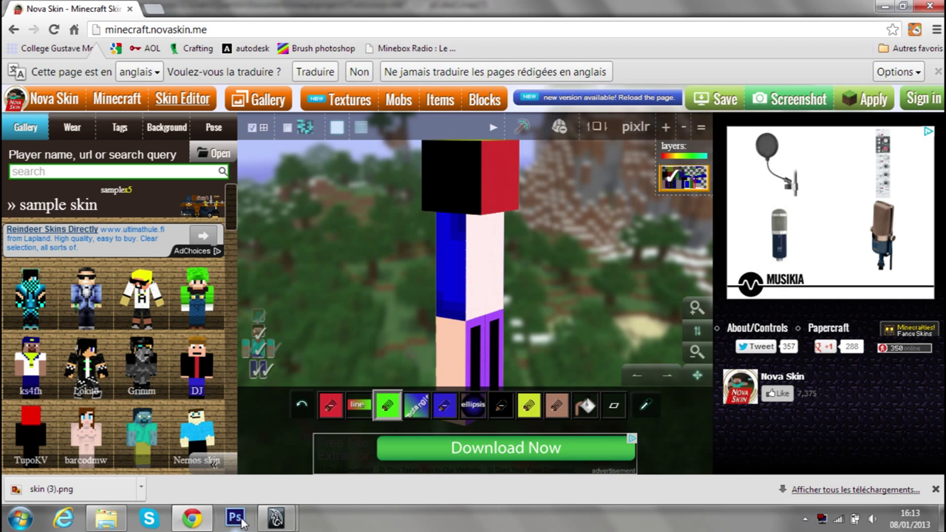
mouse_move(276, 518)
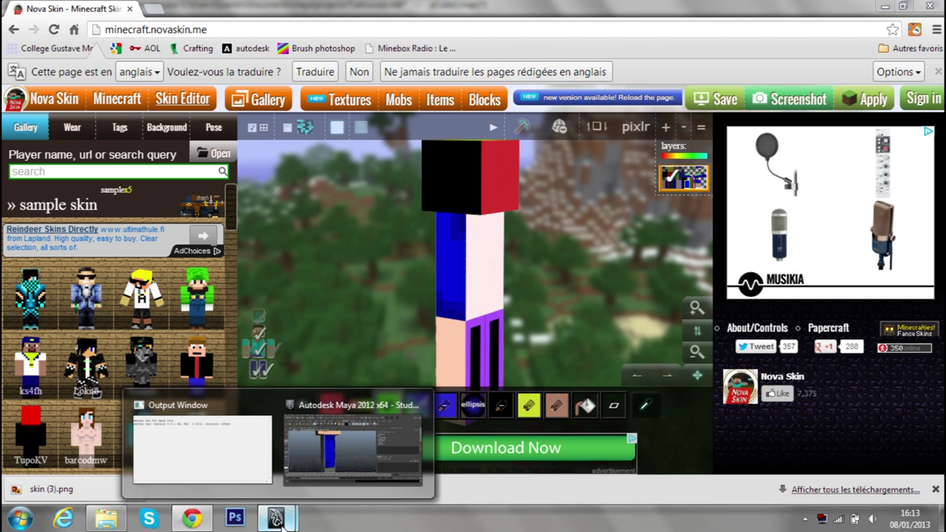
click(936, 490)
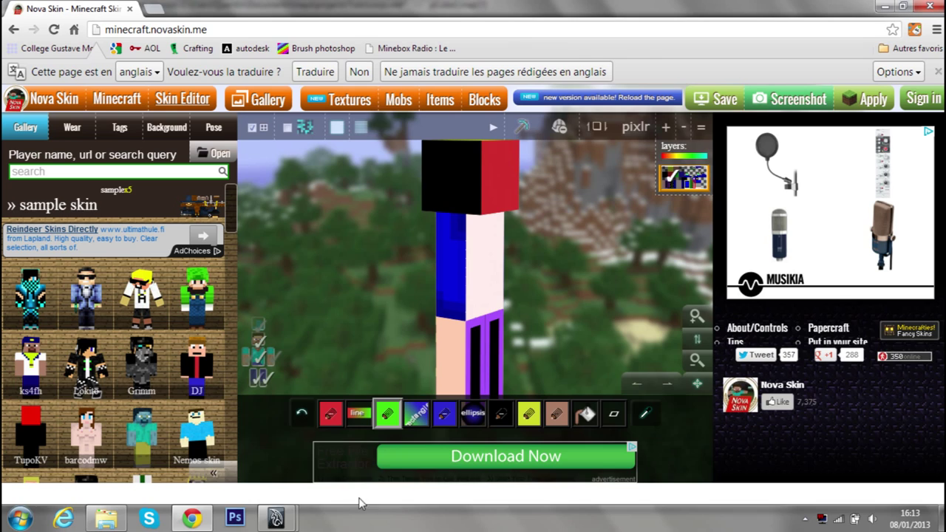
click(406, 433)
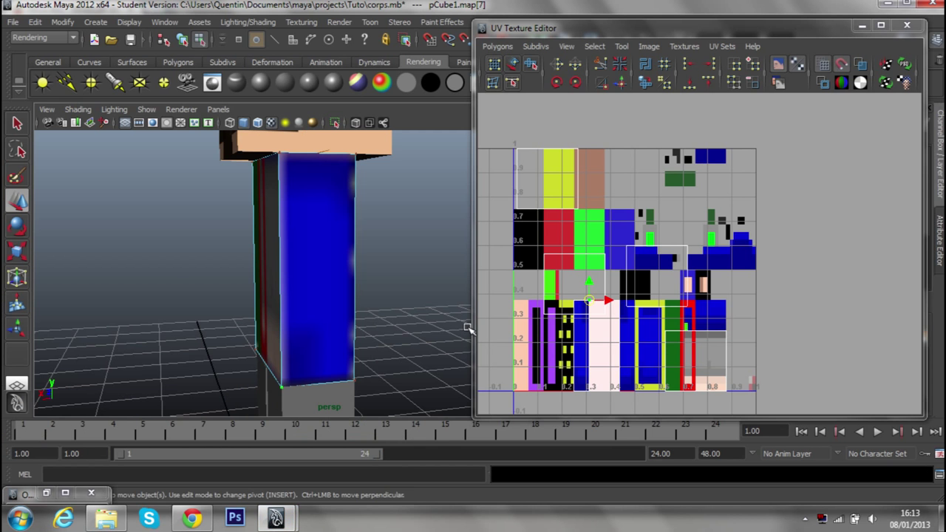
Select the side face of the torso in Face mode.
mouse_move(468, 329)
alt+mouse_down()
mouse_move(416, 289)
mouse_move(354, 295)
mouse_move(237, 281)
mouse_move(195, 306)
alt+mouse_up()
alt+right_drag(195, 306, 184, 281)
alt+drag(184, 281, 297, 249)
alt+right_drag(298, 249, 297, 274)
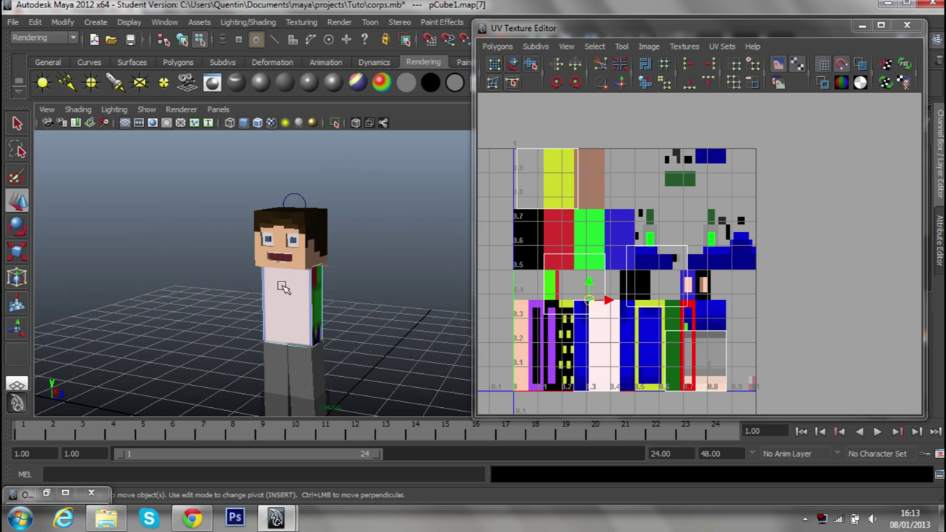
alt+drag(298, 274, 261, 291)
alt+right_drag(329, 297, 354, 244)
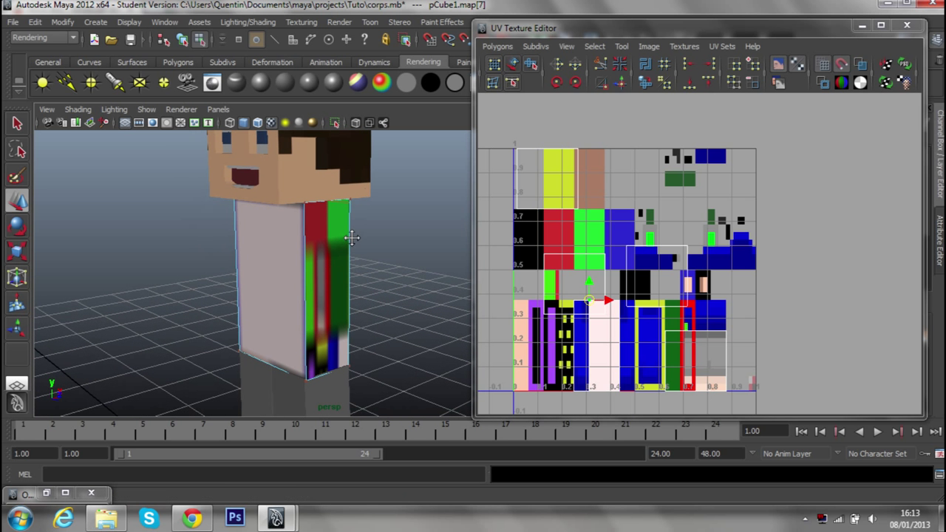
right_click(399, 263)
right_click(342, 265)
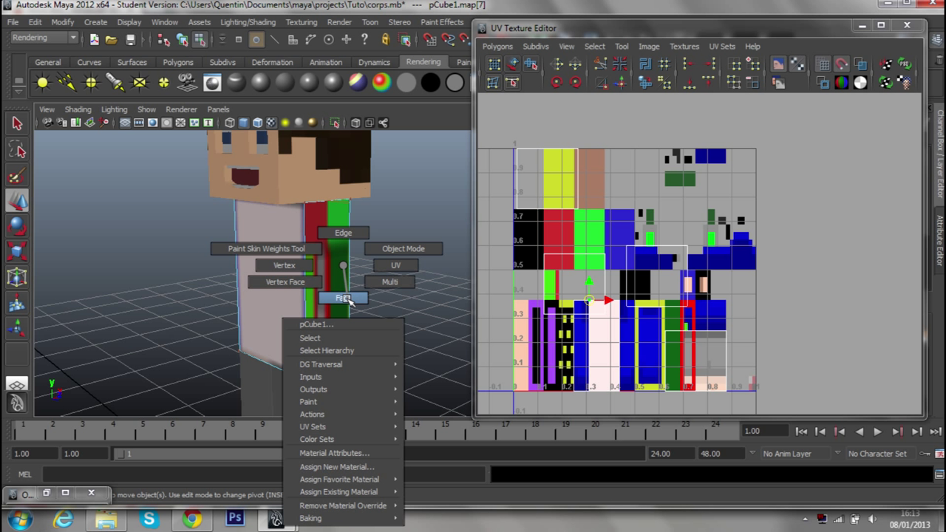
click(342, 298)
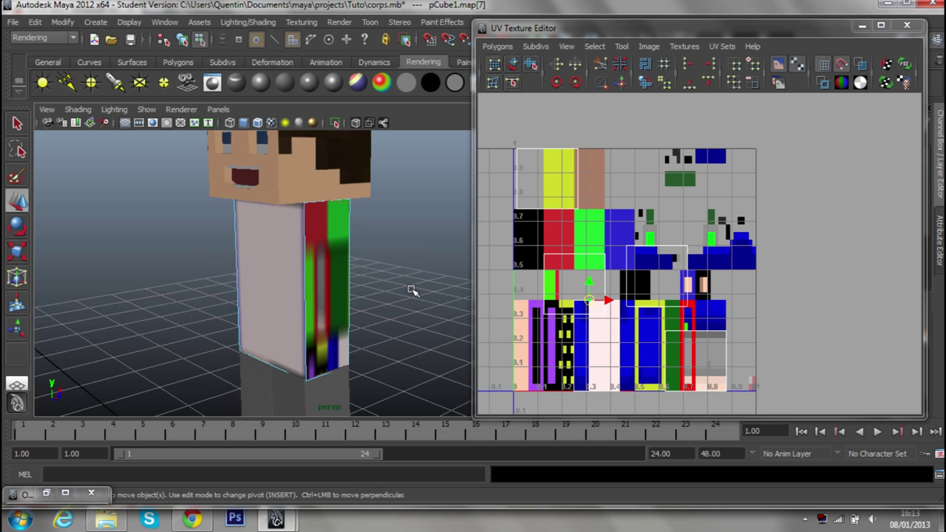
click(333, 285)
Move the side face's four corner UVs onto the skin texture's blue area.
scroll(544, 313, up, 2)
scroll(544, 312, up, 2)
alt+middle_drag(658, 251, 659, 252)
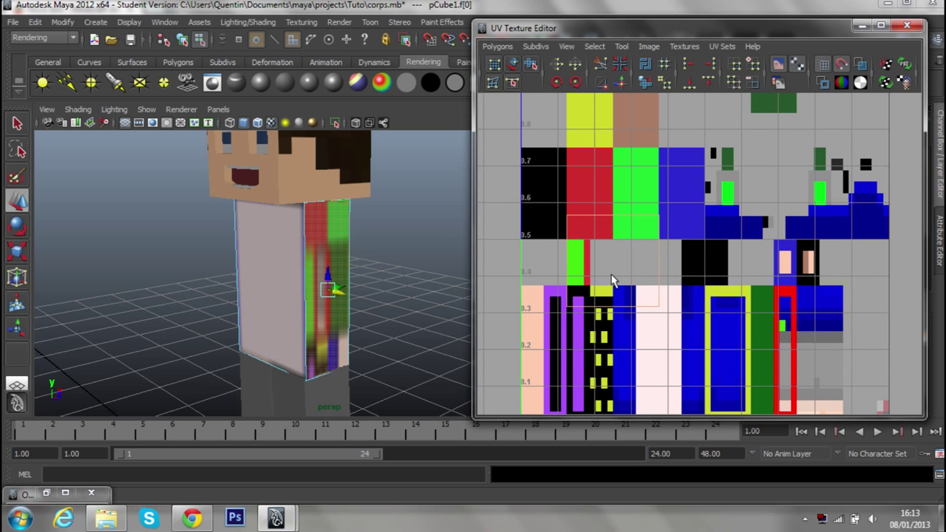
right_drag(625, 281, 645, 287)
click(657, 303)
mouse_move(658, 303)
mouse_down()
mouse_move(698, 364)
mouse_move(701, 391)
mouse_up()
alt+middle_drag(701, 392, 690, 352)
drag(691, 352, 701, 380)
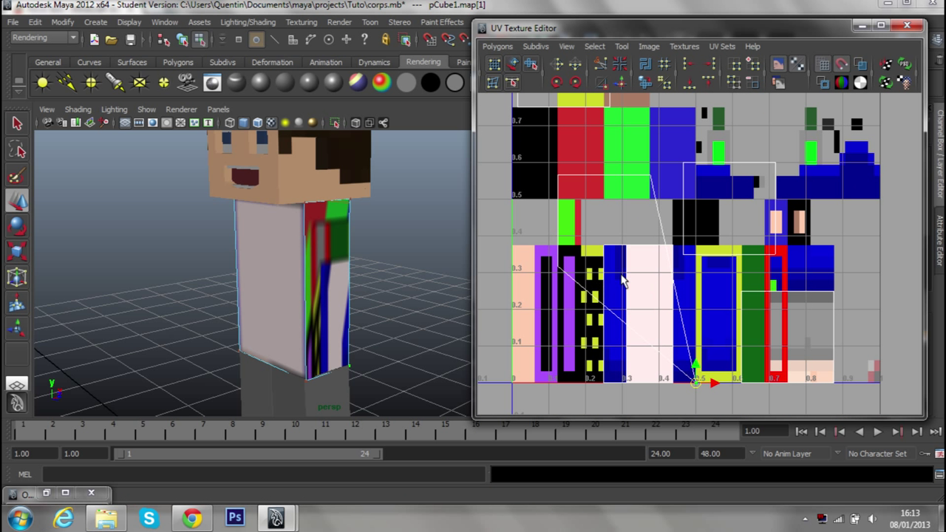
click(558, 261)
drag(557, 262, 675, 379)
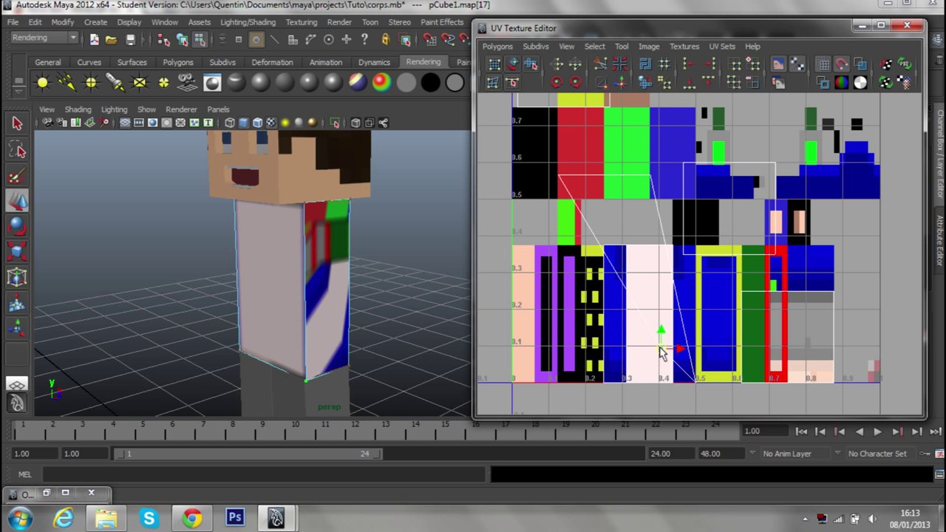
drag(623, 159, 694, 246)
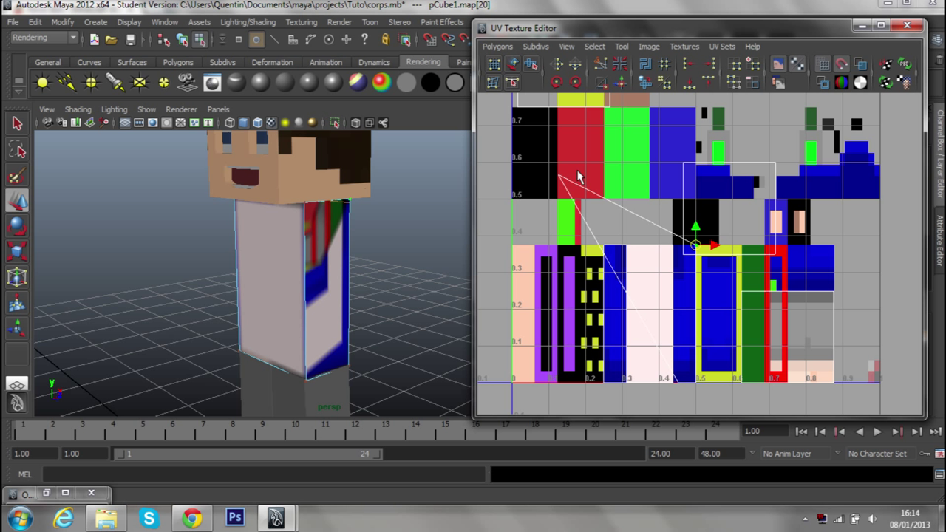
drag(571, 194, 675, 248)
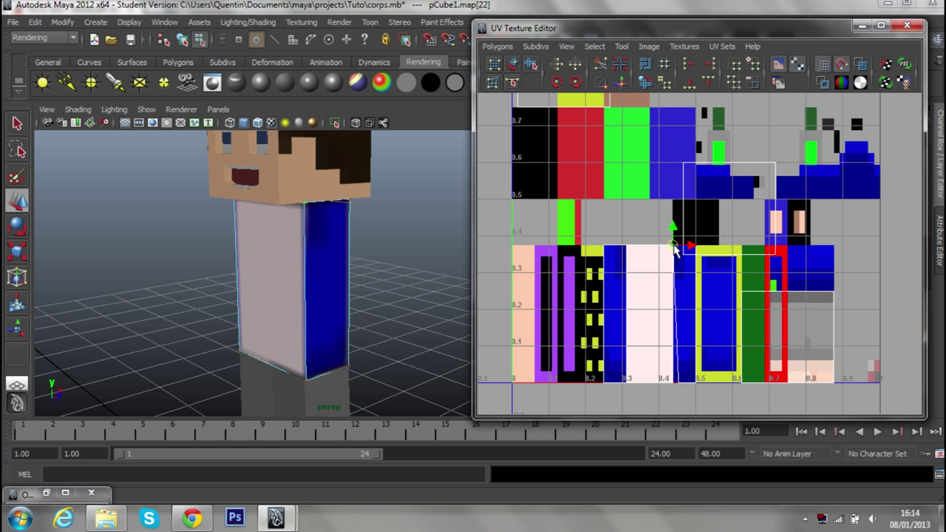
drag(680, 381, 671, 384)
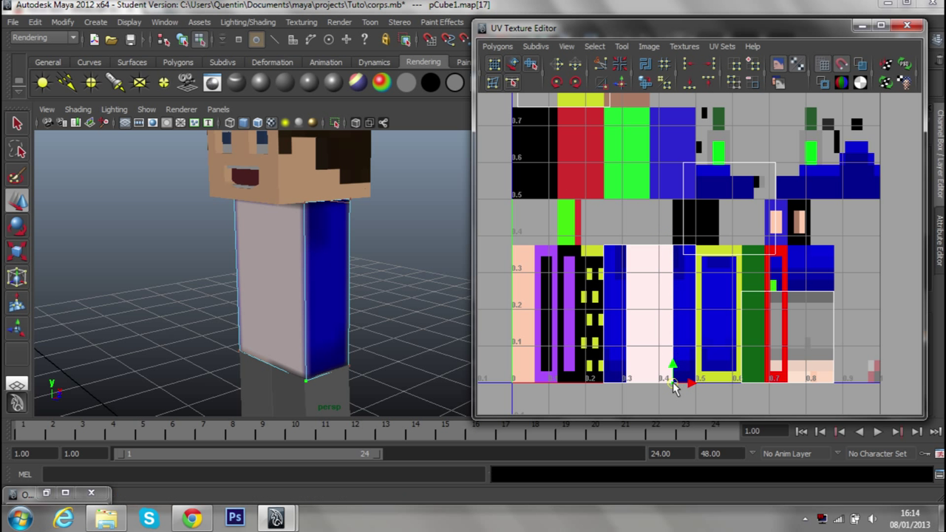
Check the blue side in the viewport and compare it with the Nova Skin preview.
mouse_move(456, 326)
alt+mouse_down()
mouse_move(386, 292)
mouse_move(253, 295)
mouse_move(302, 296)
mouse_move(332, 263)
alt+mouse_up()
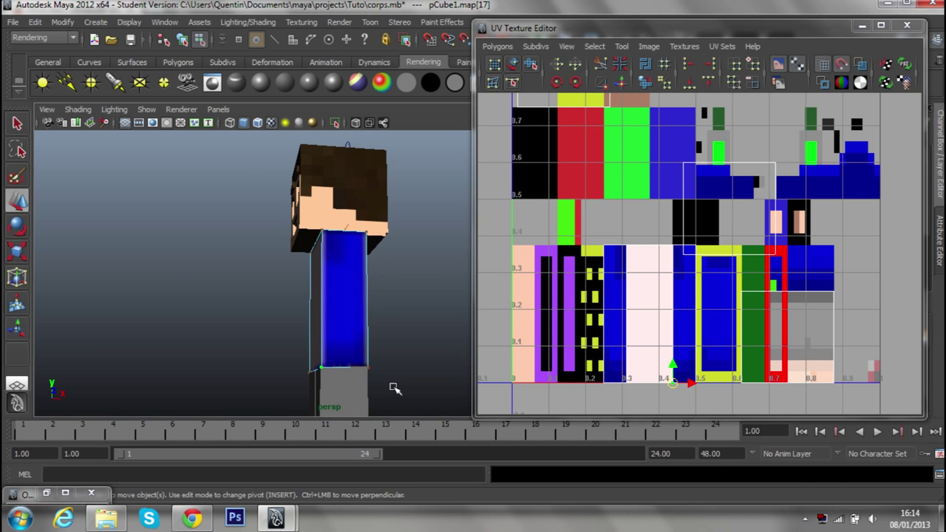
click(192, 519)
drag(479, 288, 369, 282)
Inspect the skin's back in Nova Skin, then select the torso's back face.
mouse_move(552, 283)
mouse_down()
mouse_move(481, 268)
mouse_move(422, 304)
mouse_up()
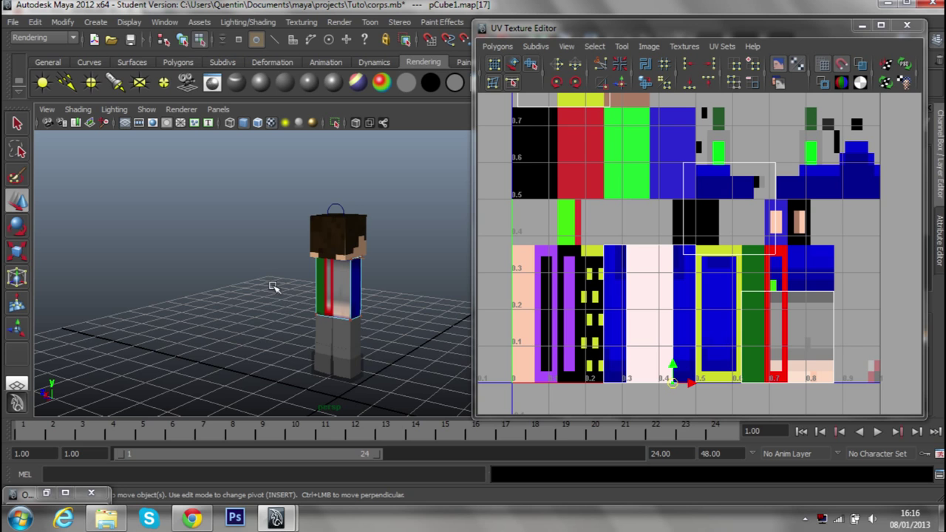
mouse_move(270, 281)
alt+mouse_down()
mouse_move(262, 275)
mouse_move(401, 296)
alt+mouse_up()
scroll(393, 295, up, 3)
scroll(378, 291, up, 3)
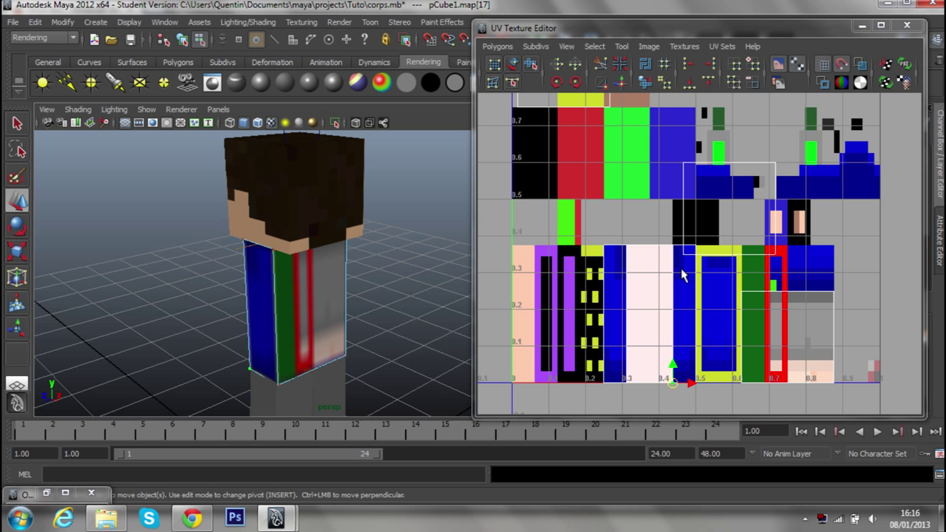
right_drag(323, 297, 323, 303)
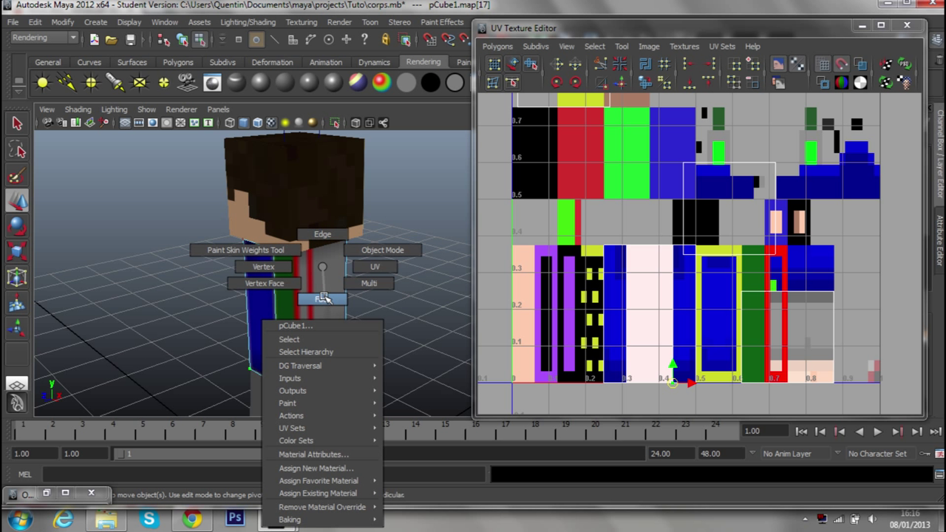
click(323, 303)
Move the back face's corner UVs onto the skin's shirt area.
scroll(643, 248, down, 2)
alt+middle_drag(764, 303, 672, 301)
right_click(672, 301)
right_drag(672, 300, 722, 301)
mouse_move(651, 244)
mouse_down()
mouse_move(613, 264)
mouse_move(597, 250)
mouse_up()
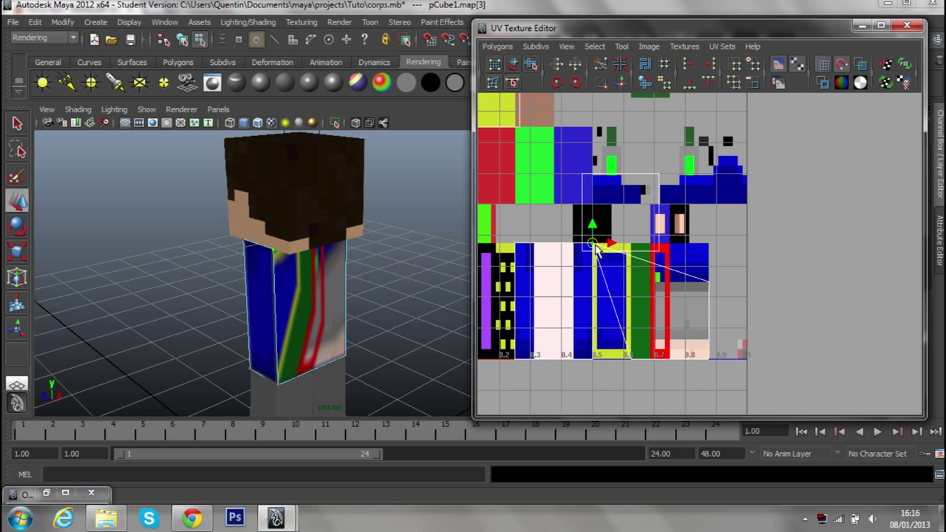
click(706, 283)
drag(706, 282, 630, 251)
click(627, 362)
drag(627, 361, 592, 360)
click(715, 361)
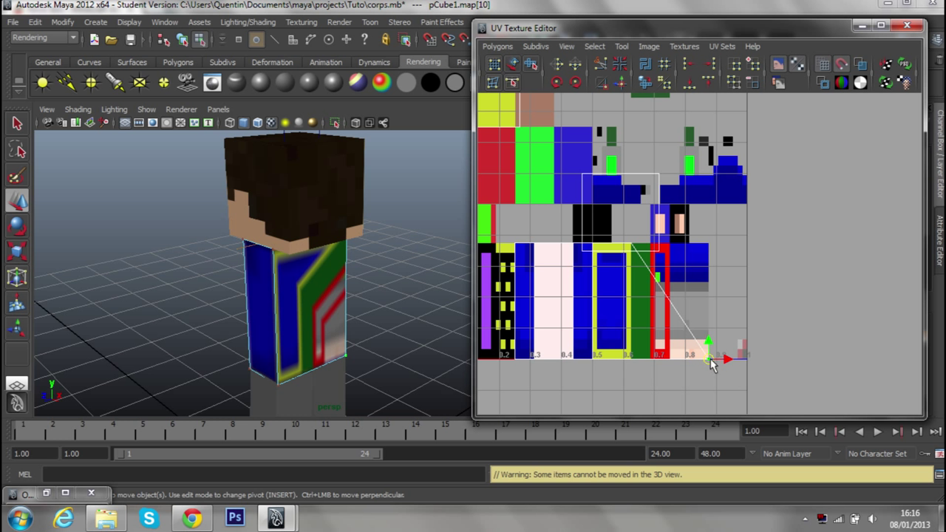
click(713, 363)
drag(713, 363, 633, 368)
Rotate the shirt face's UVs twice into the correct orientation.
mouse_move(369, 332)
alt+mouse_down()
mouse_move(375, 275)
mouse_move(244, 298)
mouse_move(407, 310)
alt+mouse_up()
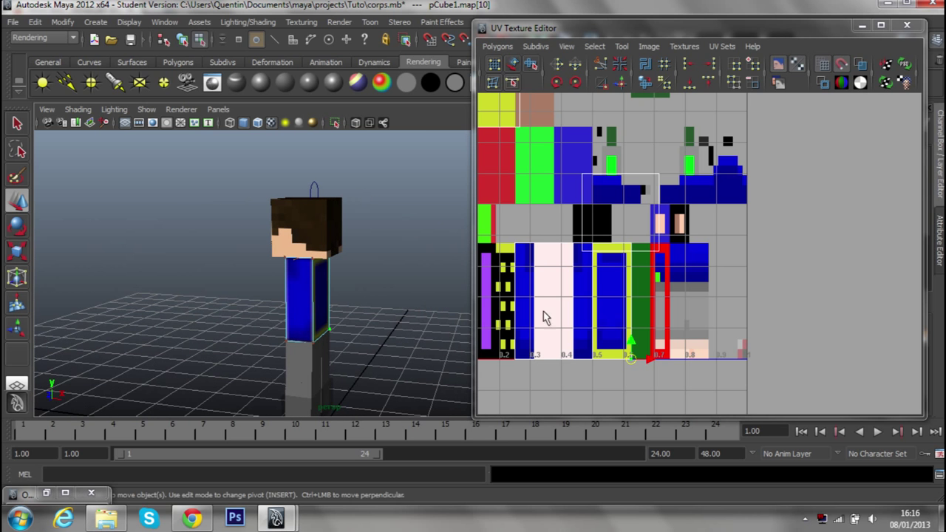
right_drag(604, 296, 608, 332)
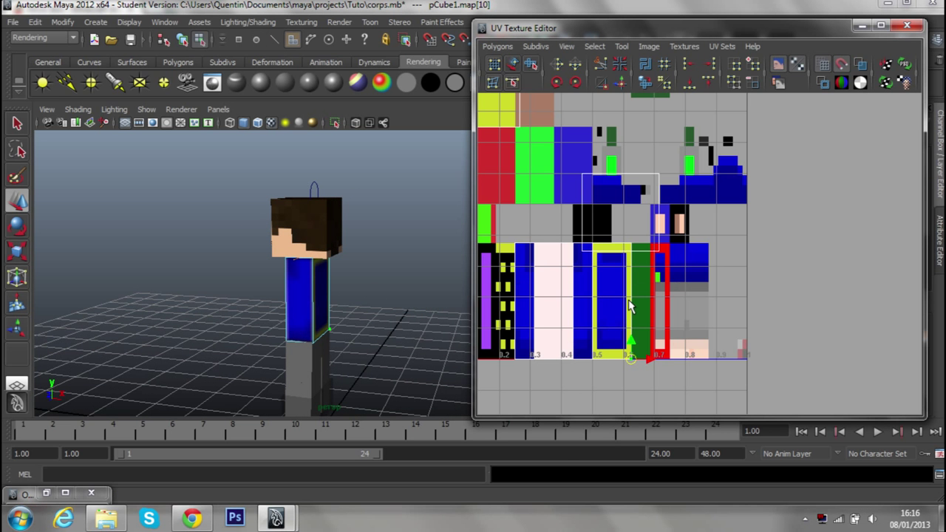
click(630, 307)
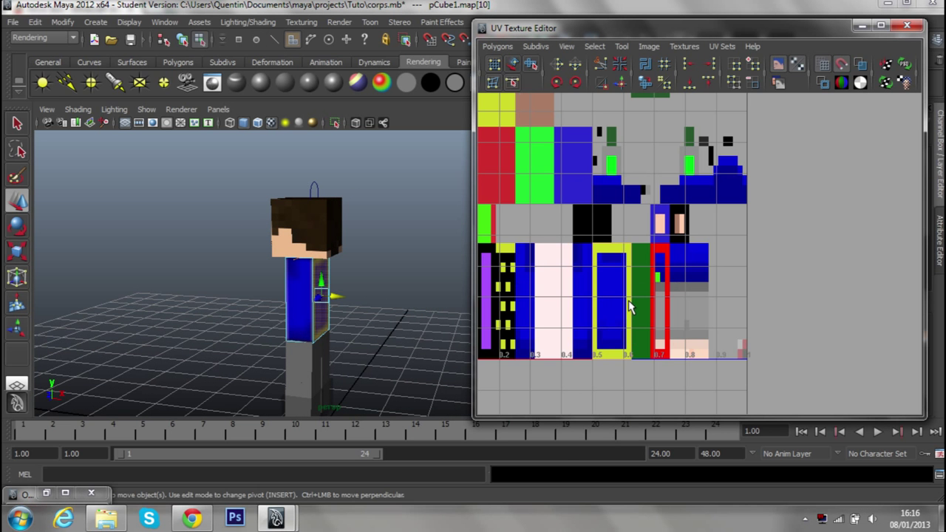
click(575, 82)
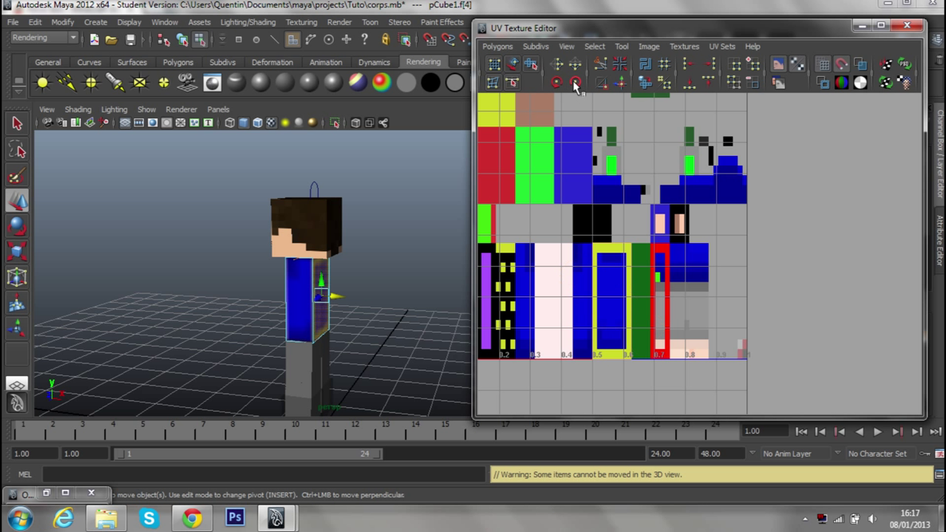
click(576, 83)
mouse_move(312, 221)
alt+mouse_down()
mouse_move(310, 244)
mouse_move(293, 225)
mouse_move(402, 190)
mouse_move(411, 205)
alt+mouse_up()
mouse_move(412, 205)
alt+right_down()
mouse_move(391, 239)
mouse_move(465, 190)
alt+right_up()
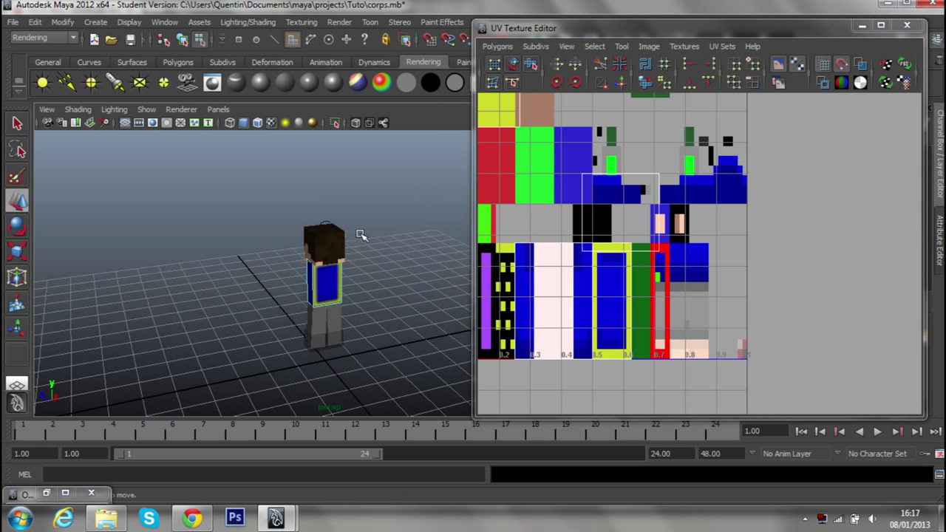
alt+right_drag(360, 234, 422, 238)
mouse_move(421, 238)
alt+mouse_down()
mouse_move(392, 273)
mouse_move(405, 262)
alt+mouse_up()
mouse_move(583, 252)
alt+mouse_down()
mouse_move(667, 217)
mouse_move(644, 205)
mouse_move(654, 274)
mouse_move(369, 281)
mouse_move(302, 231)
alt+mouse_up()
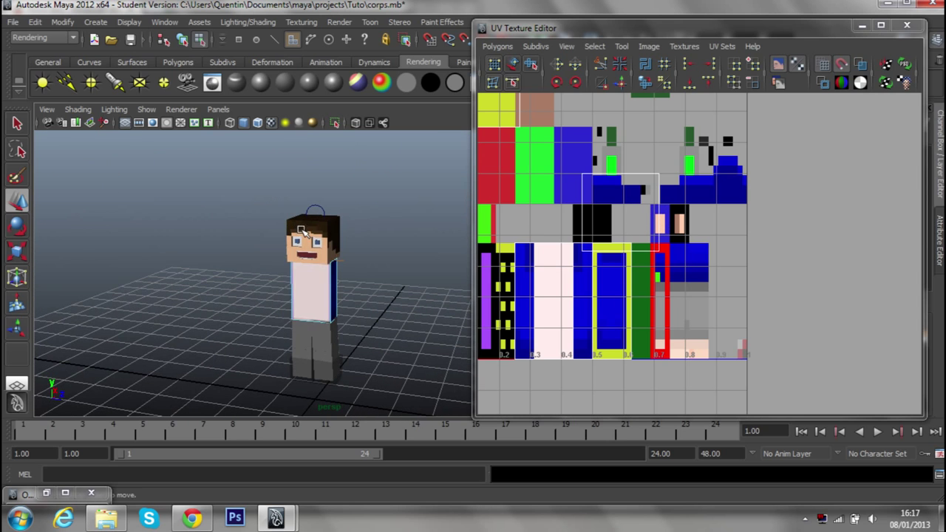
Unhide 'group' by setting its Visibility to on in the Channel Box.
click(46, 493)
click(640, 162)
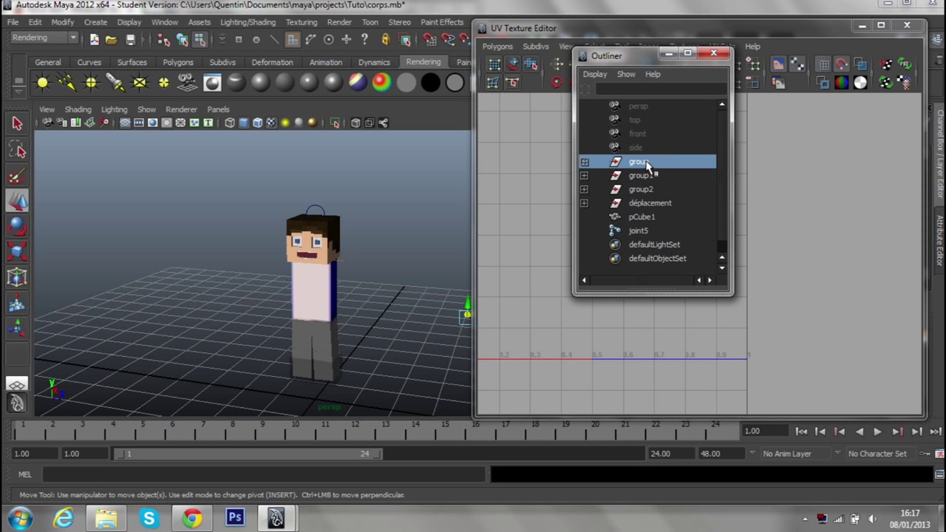
click(862, 27)
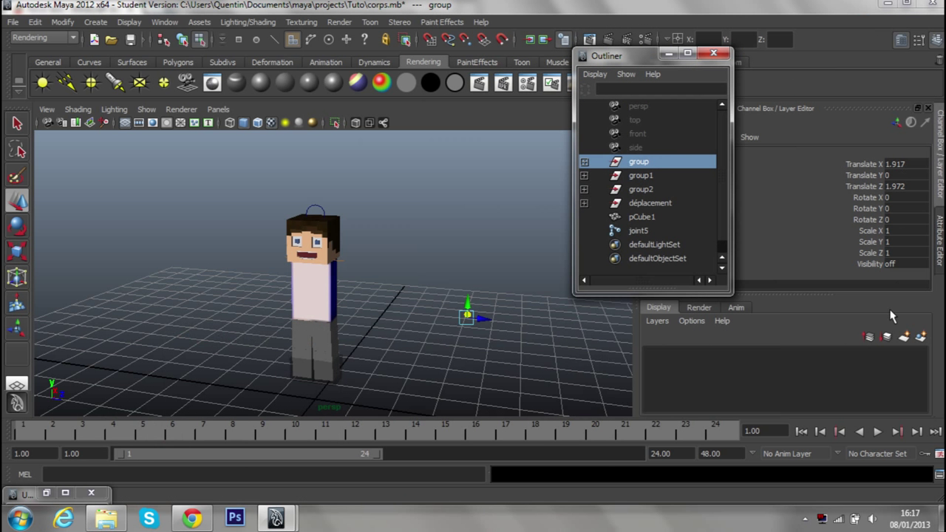
double_click(898, 263)
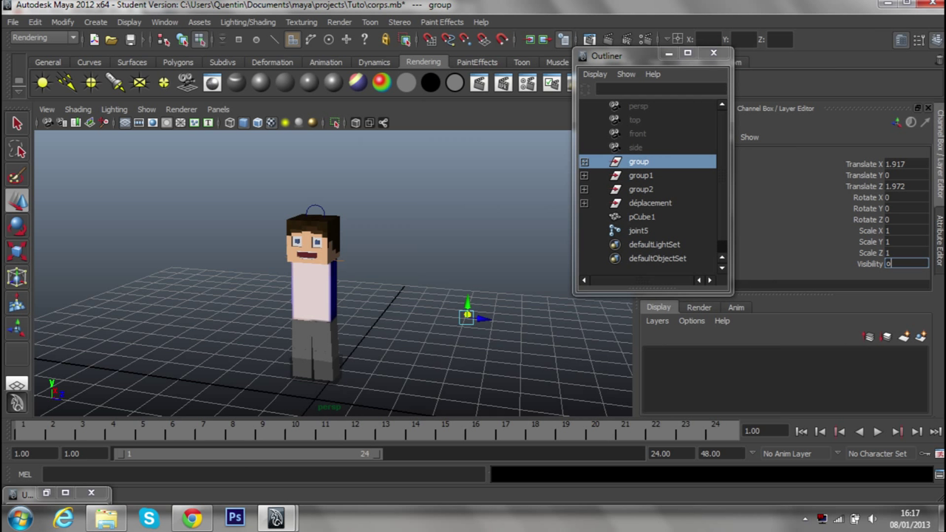
text(on)
key(Return)
Hide group1 (legs) and group2 (head) by setting their Visibility to off.
click(660, 178)
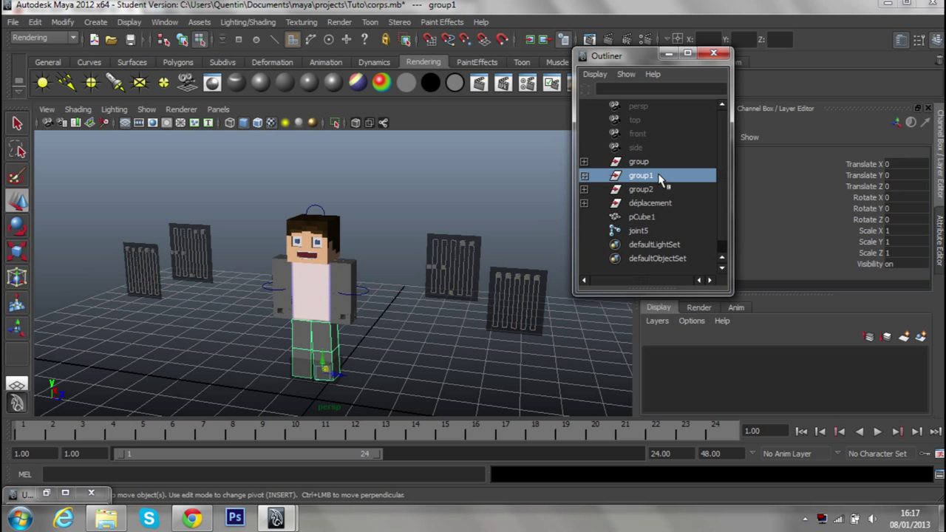
double_click(893, 263)
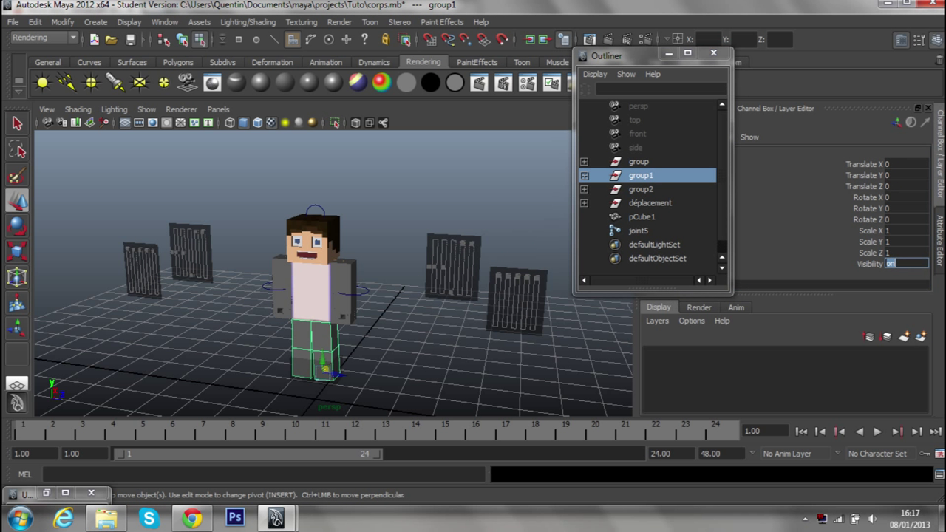
text(ff)
key(Return)
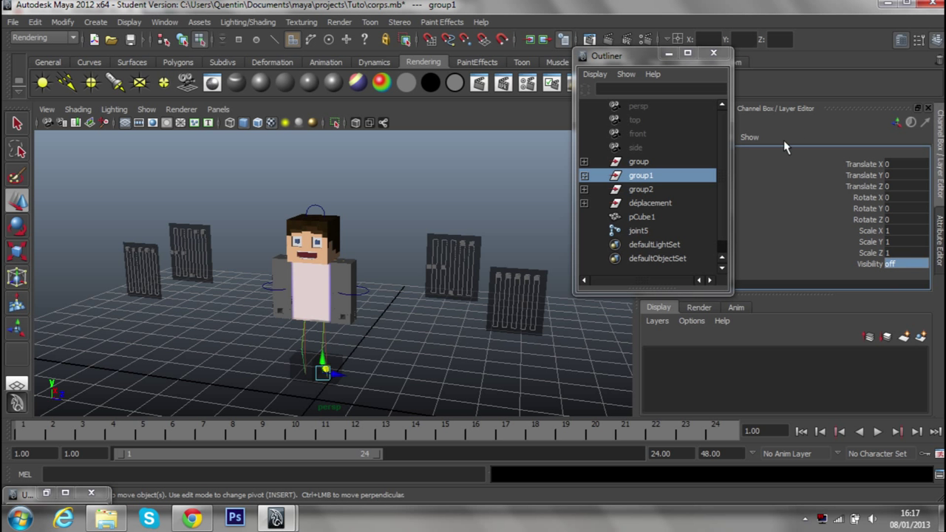
mouse_move(482, 270)
alt+mouse_down()
mouse_move(259, 307)
mouse_move(391, 300)
mouse_move(427, 202)
mouse_move(493, 224)
mouse_move(401, 223)
mouse_move(364, 238)
mouse_move(403, 258)
mouse_move(441, 246)
mouse_move(389, 342)
mouse_move(554, 237)
alt+mouse_up()
click(638, 191)
double_click(912, 264)
key(Return)
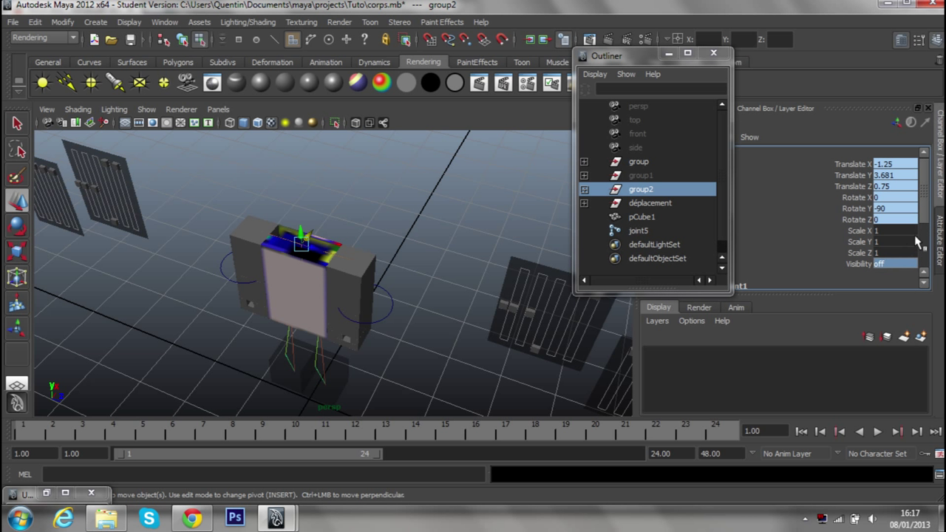
Close the Outliner, restore the UV Texture Editor, and select the torso mesh.
click(668, 52)
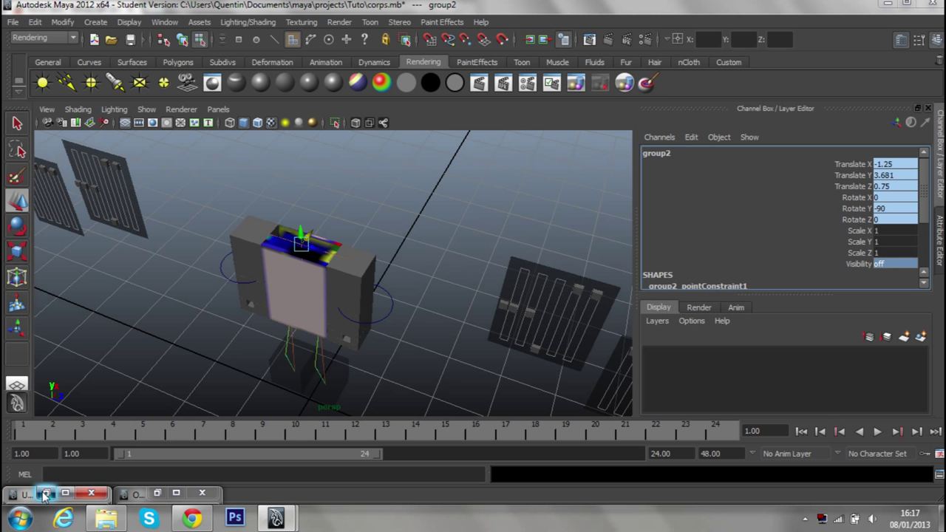
click(45, 493)
click(286, 292)
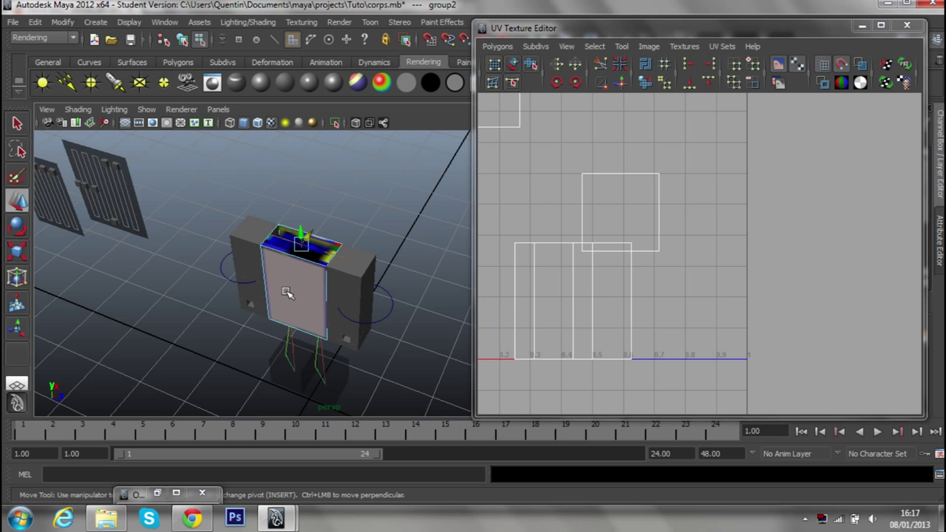
Frame the 0–1 UV grid and display the skin image behind the torso's UVs.
mouse_move(426, 287)
alt+mouse_down()
mouse_move(401, 274)
mouse_move(422, 236)
mouse_move(496, 199)
mouse_move(586, 245)
alt+mouse_up()
scroll(586, 245, down, 2)
alt+middle_drag(586, 246, 654, 287)
click(325, 251)
scroll(401, 233, up, 3)
mouse_move(380, 224)
alt+mouse_down()
mouse_move(397, 205)
mouse_move(531, 238)
alt+mouse_up()
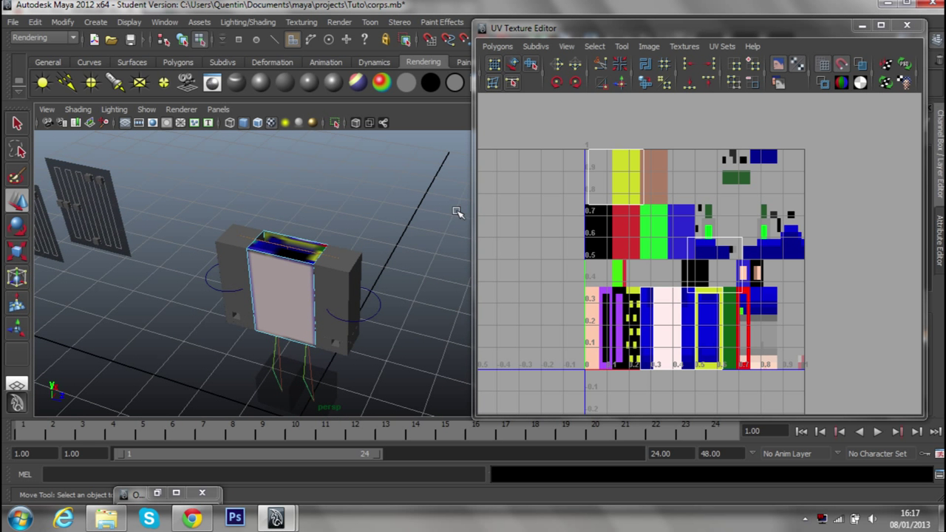
Select the torso's bottom face and frame its UVs in the editor.
right_drag(614, 165, 613, 201)
click(617, 181)
mouse_move(422, 256)
alt+mouse_down()
mouse_move(444, 124)
mouse_move(399, 213)
alt+mouse_up()
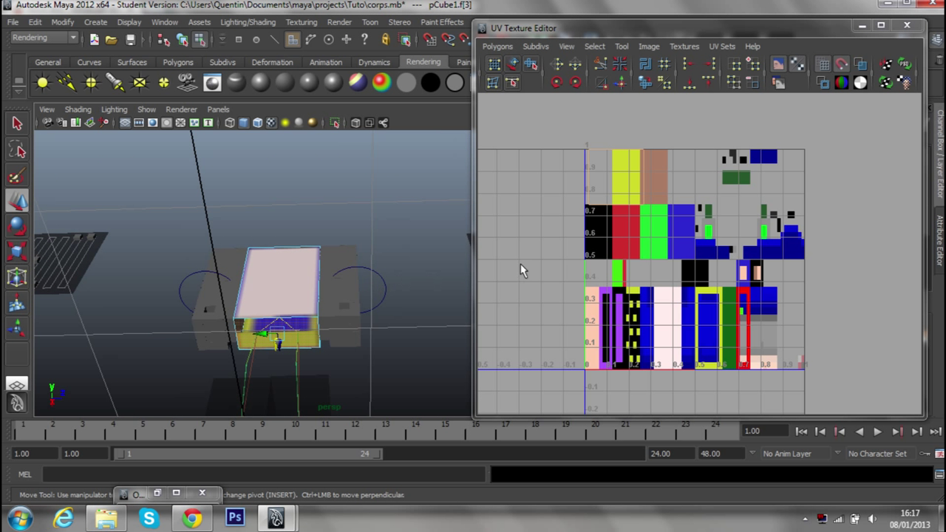
scroll(641, 205, down, 2)
alt+middle_drag(570, 216, 563, 258)
alt+drag(394, 258, 394, 326)
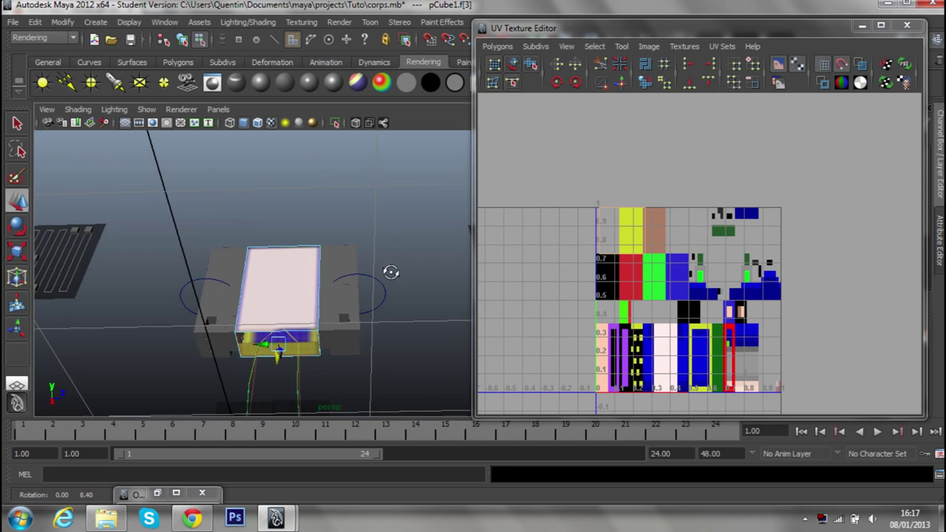
scroll(391, 311, up, 3)
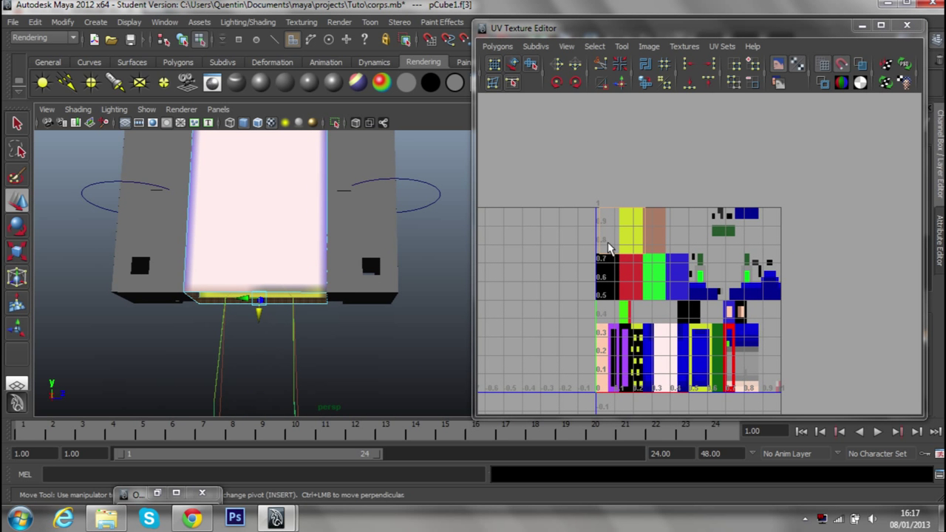
scroll(621, 264, up, 1)
scroll(621, 264, up, 1)
alt+middle_drag(624, 222, 632, 188)
scroll(631, 188, down, 1)
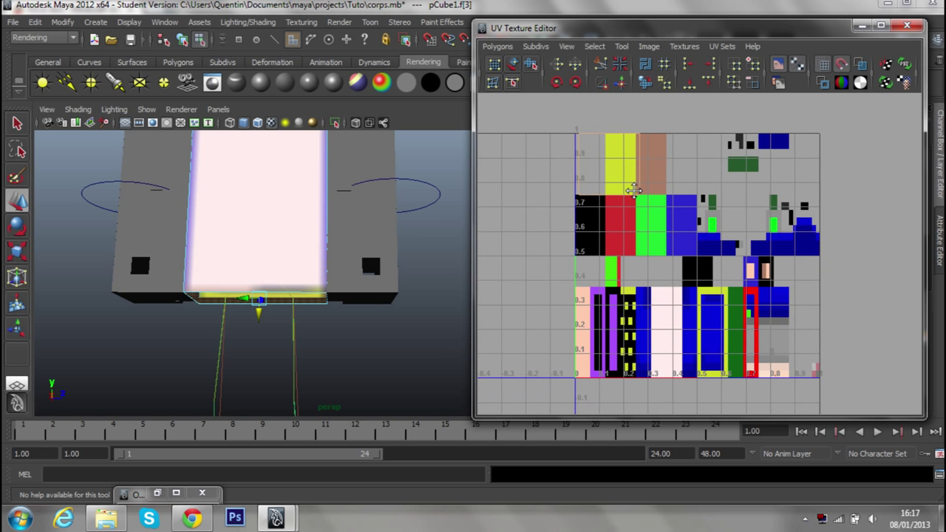
right_drag(632, 190, 674, 192)
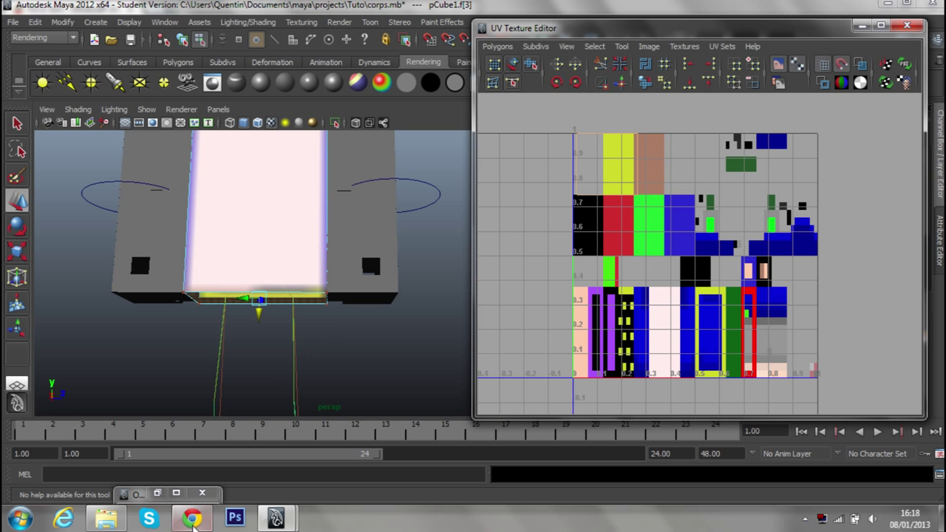
Hide the legs and arms in Nova Skin, view the body's underside, then return to Maya.
click(192, 520)
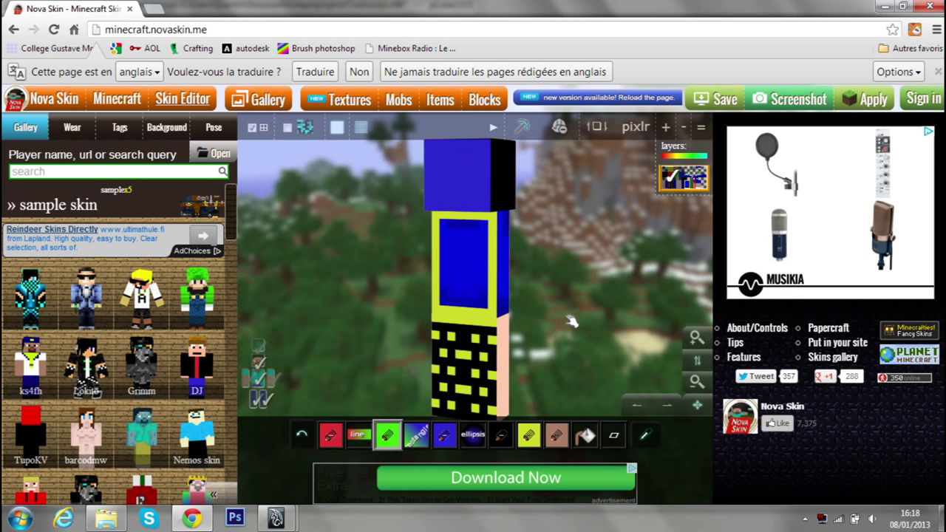
mouse_move(563, 316)
mouse_down()
mouse_move(360, 245)
mouse_move(380, 256)
mouse_up()
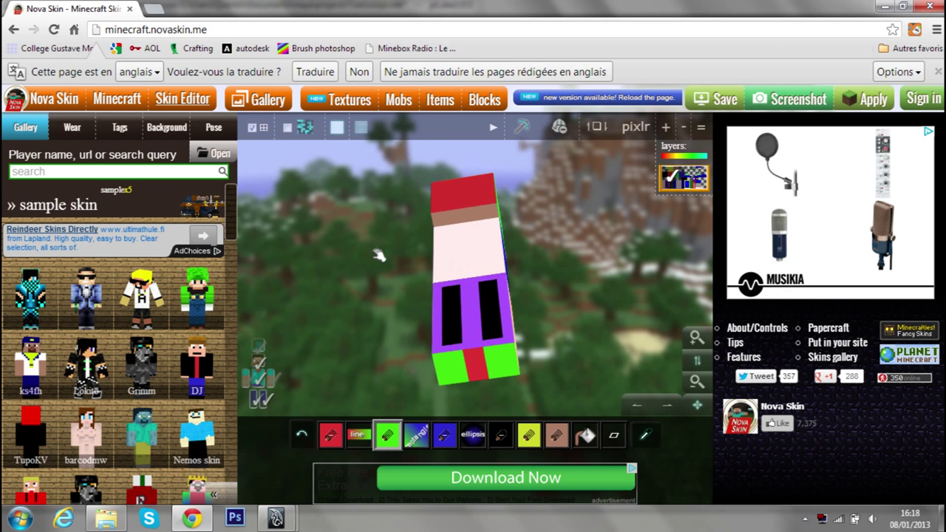
click(256, 405)
click(256, 407)
drag(591, 359, 644, 377)
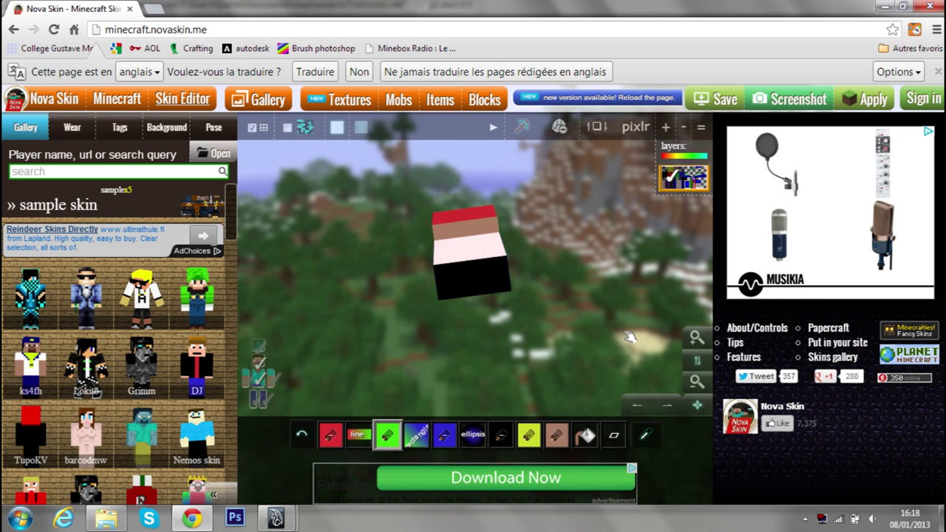
click(397, 436)
mouse_move(275, 518)
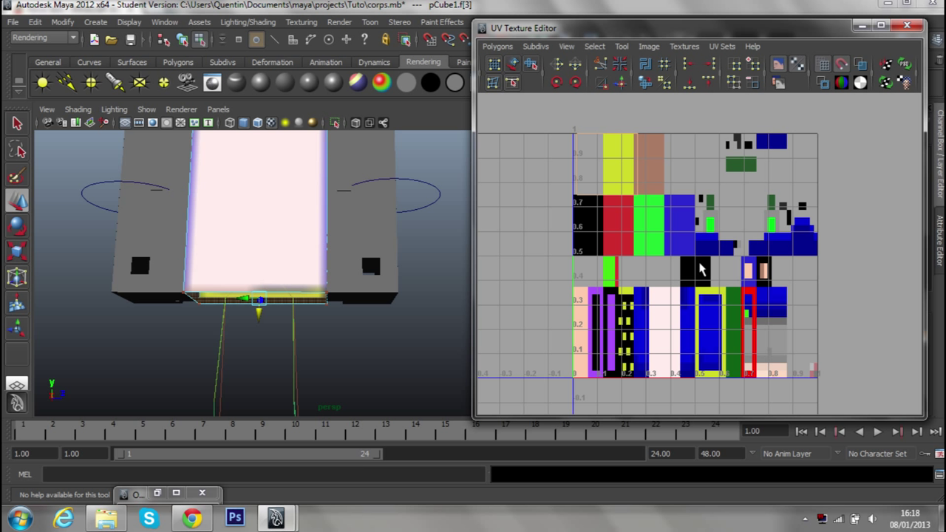
Move the underside face's UV points onto the skin's black square.
right_drag(633, 194, 631, 215)
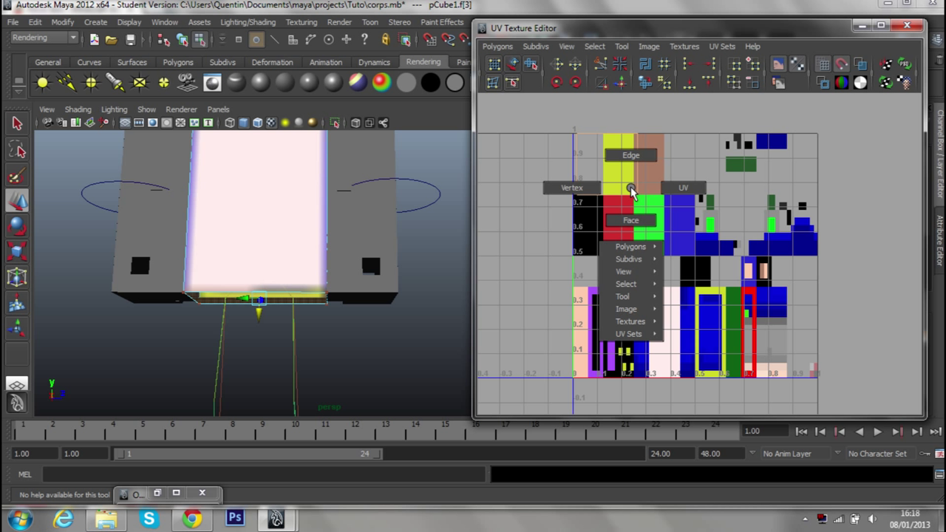
click(637, 197)
drag(639, 198, 707, 288)
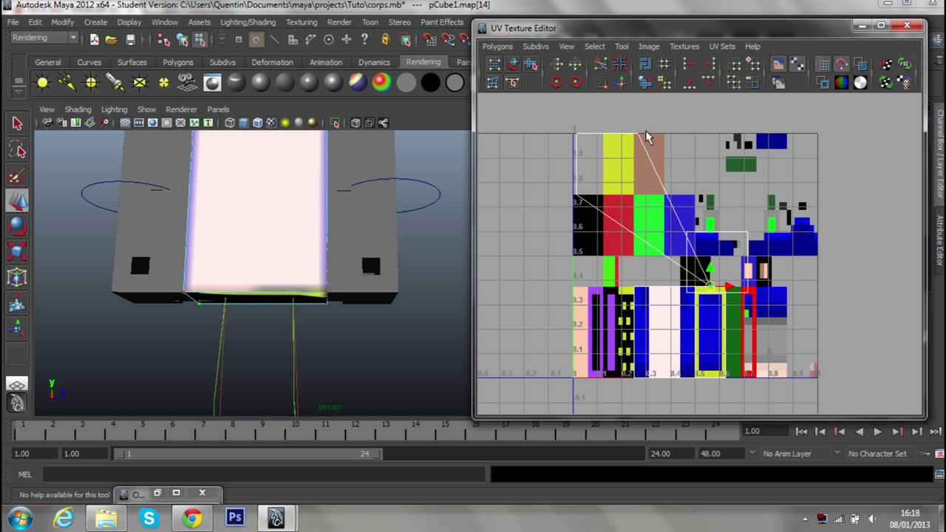
click(647, 138)
mouse_move(647, 137)
mouse_down()
mouse_move(710, 271)
mouse_move(710, 258)
mouse_up()
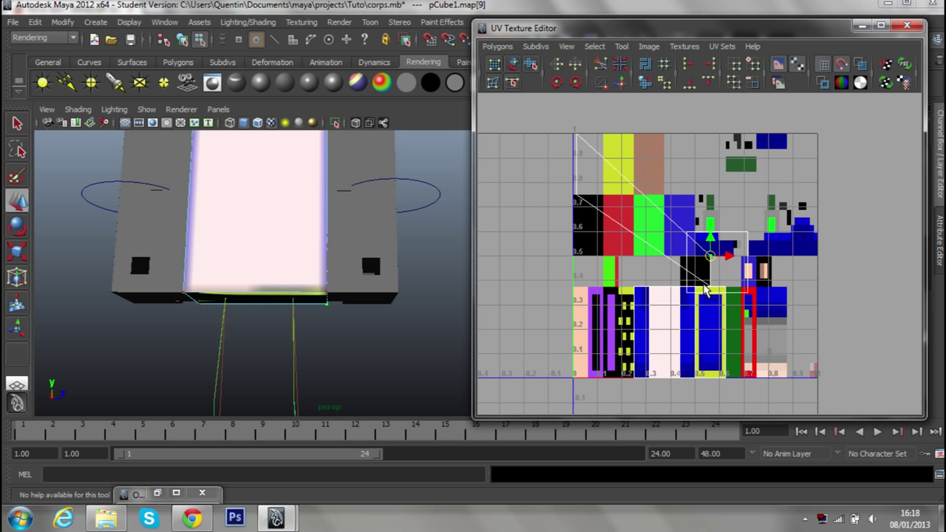
scroll(699, 259, up, 3)
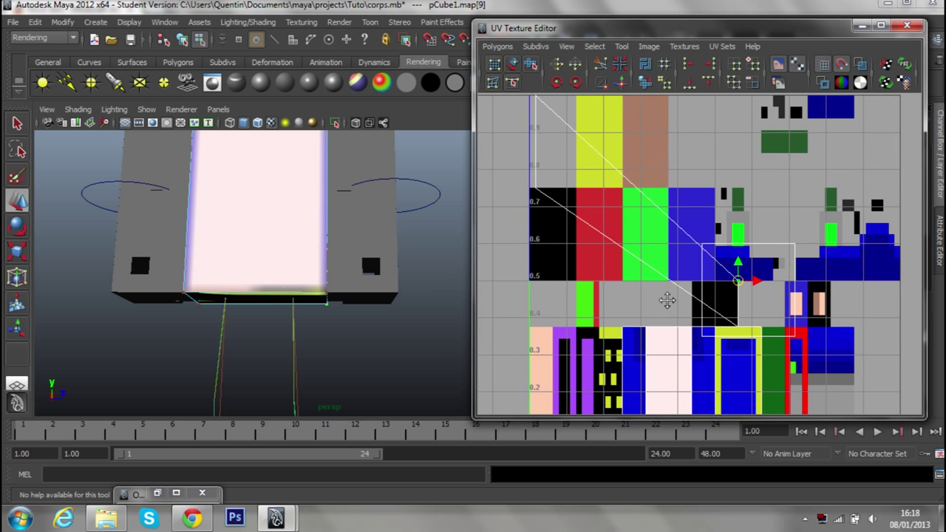
drag(526, 210, 678, 292)
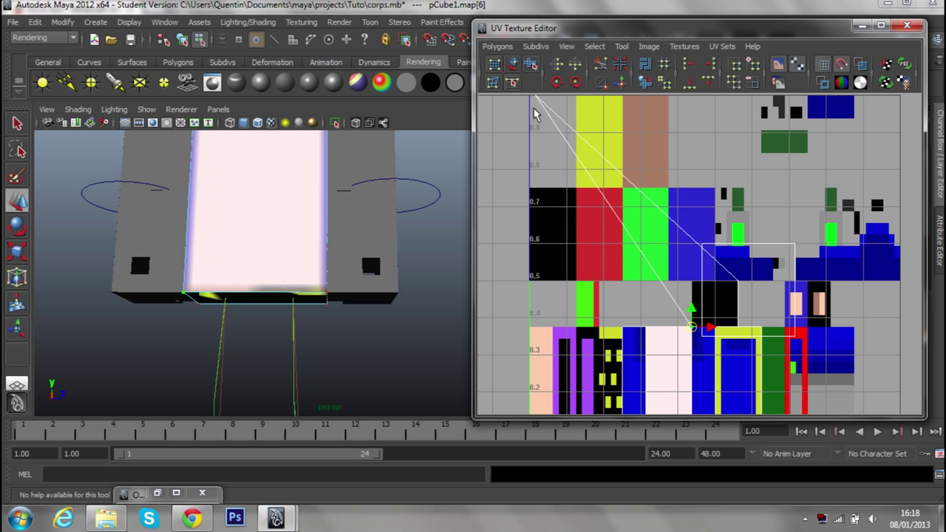
drag(538, 90, 535, 287)
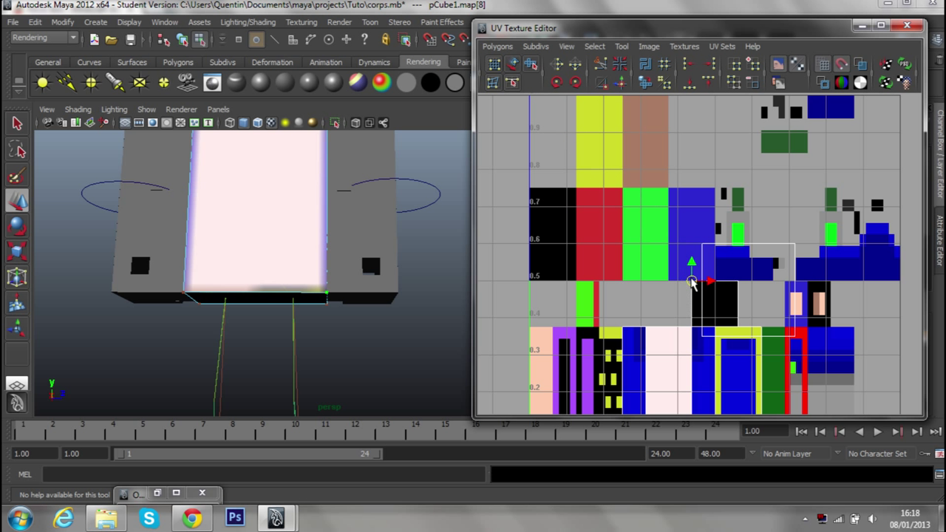
scroll(391, 285, down, 3)
Select the torso's top face and bring up the Nova Skin preview.
alt+drag(391, 285, 420, 325)
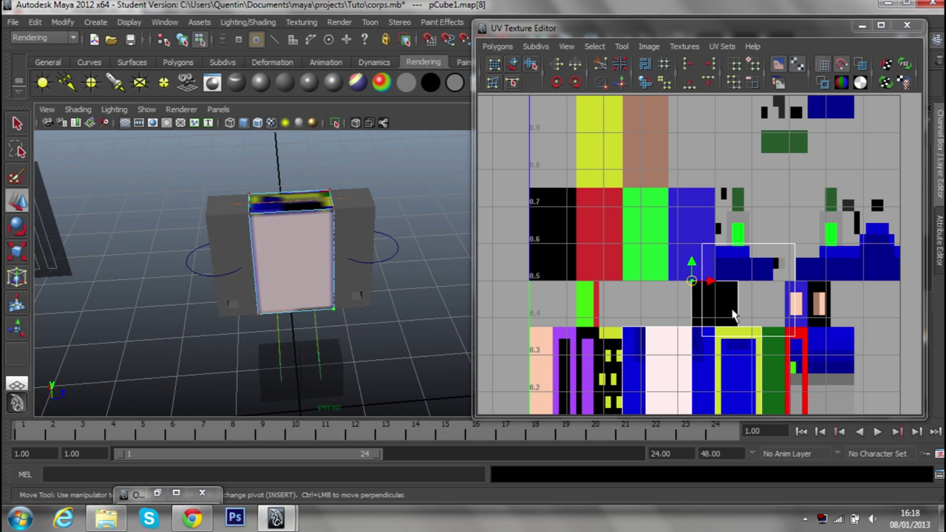
right_click(754, 281)
right_drag(756, 284, 754, 311)
click(723, 296)
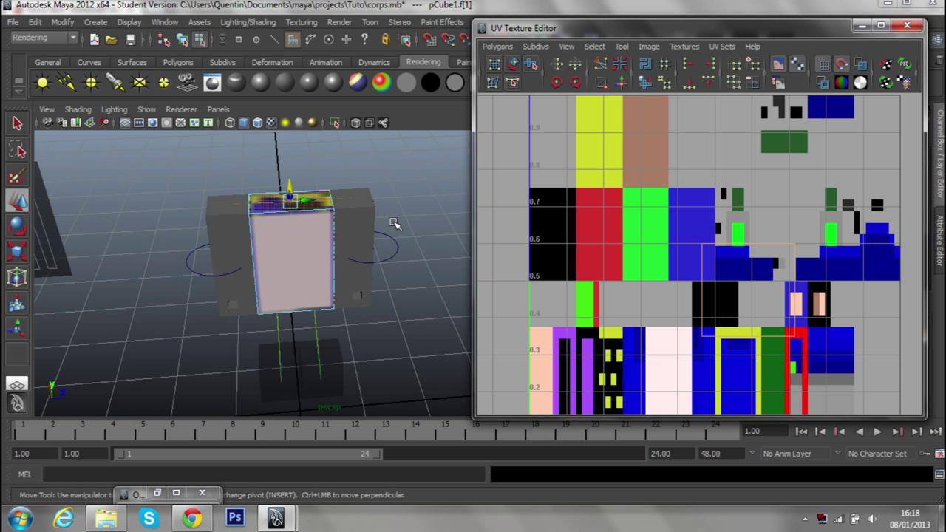
alt+drag(394, 224, 414, 244)
click(191, 518)
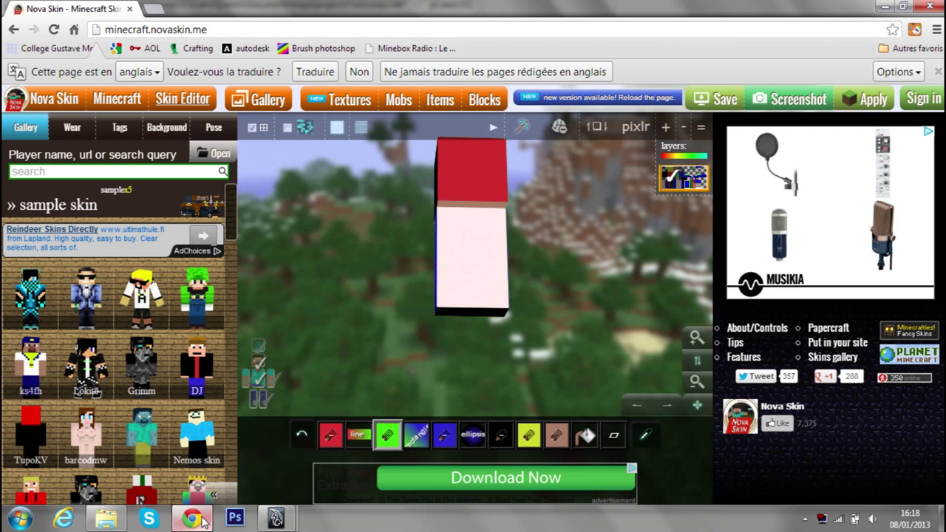
Hide the head in Nova Skin, tilt to view the body's top, and return to Maya.
click(263, 368)
mouse_move(348, 269)
mouse_down()
mouse_move(385, 349)
mouse_move(400, 331)
mouse_up()
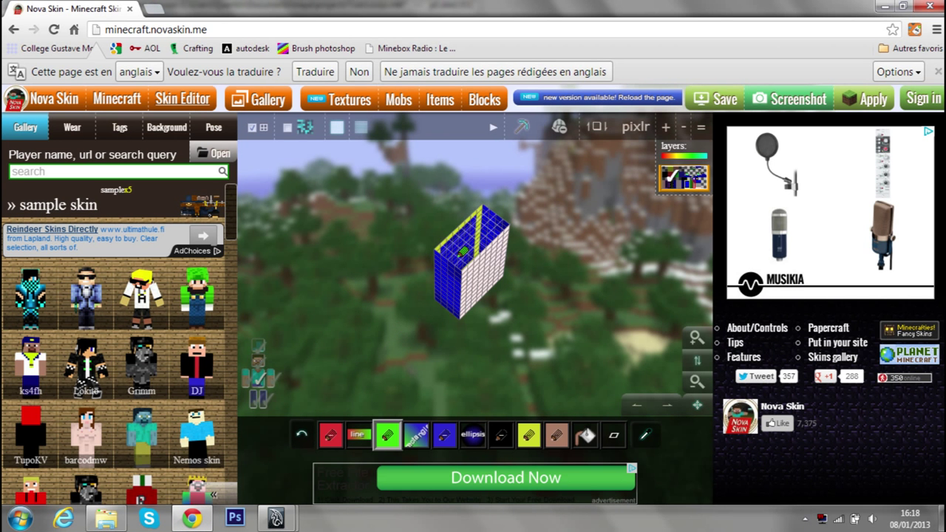
click(276, 518)
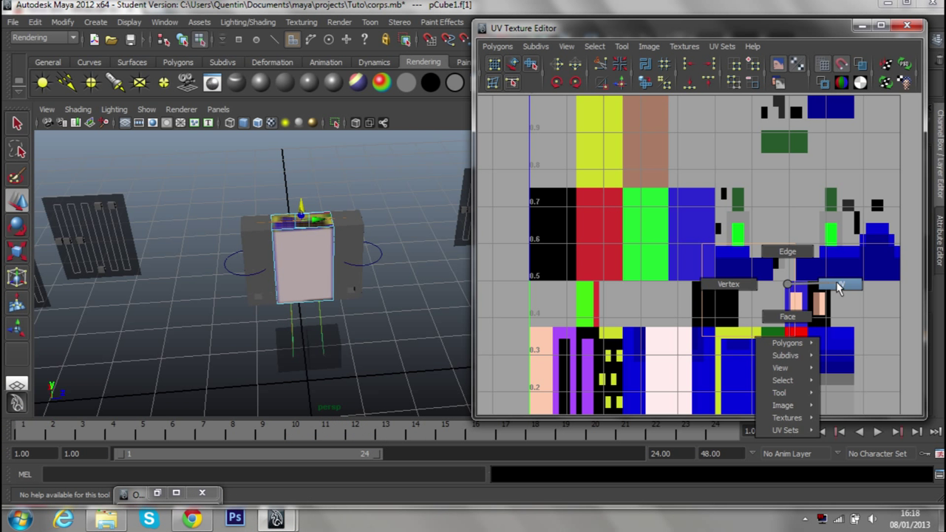
Drag the torso's top-face UV points lower onto the skin's torso region, then orbit to check.
right_drag(788, 295, 789, 229)
drag(805, 257, 785, 285)
mouse_move(695, 251)
mouse_down()
mouse_move(704, 247)
mouse_move(736, 285)
mouse_up()
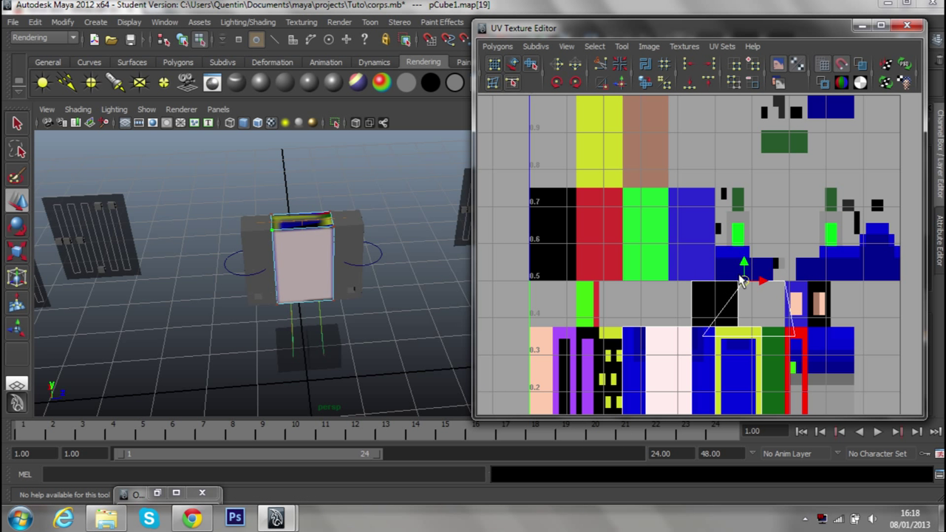
drag(695, 329, 715, 353)
click(703, 338)
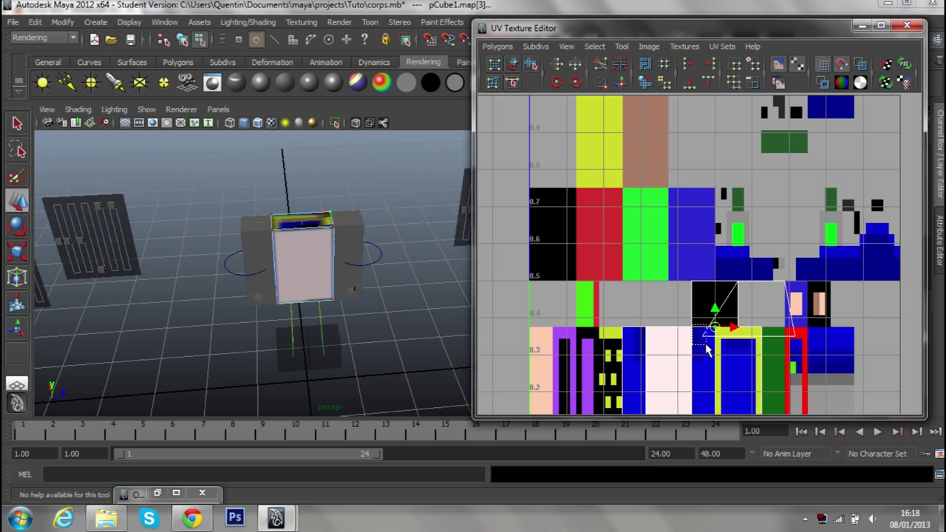
drag(706, 341, 741, 328)
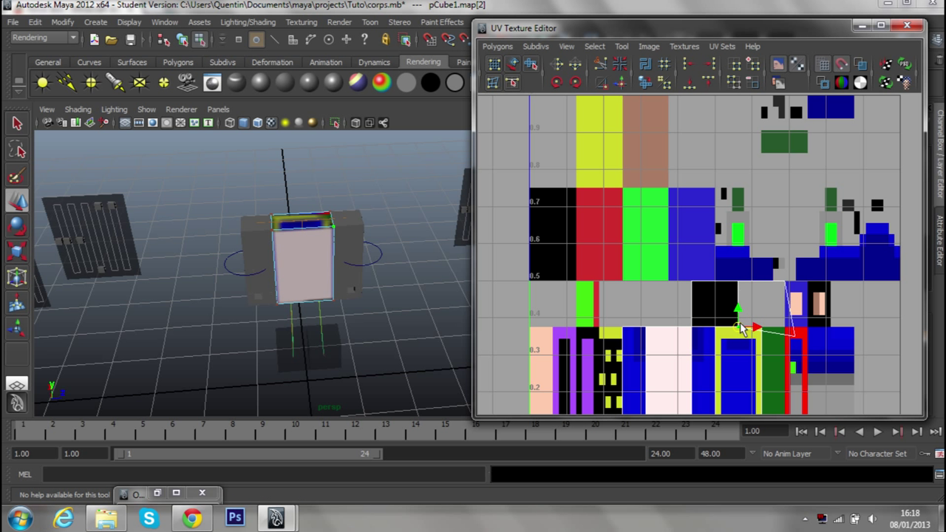
click(785, 328)
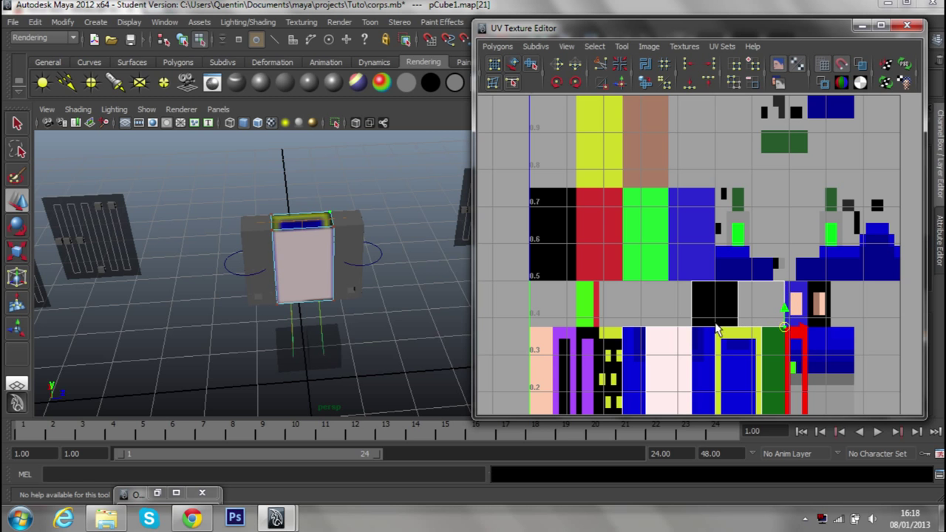
key(F8)
mouse_move(365, 211)
alt+mouse_down()
mouse_move(399, 155)
mouse_move(287, 393)
alt+mouse_up()
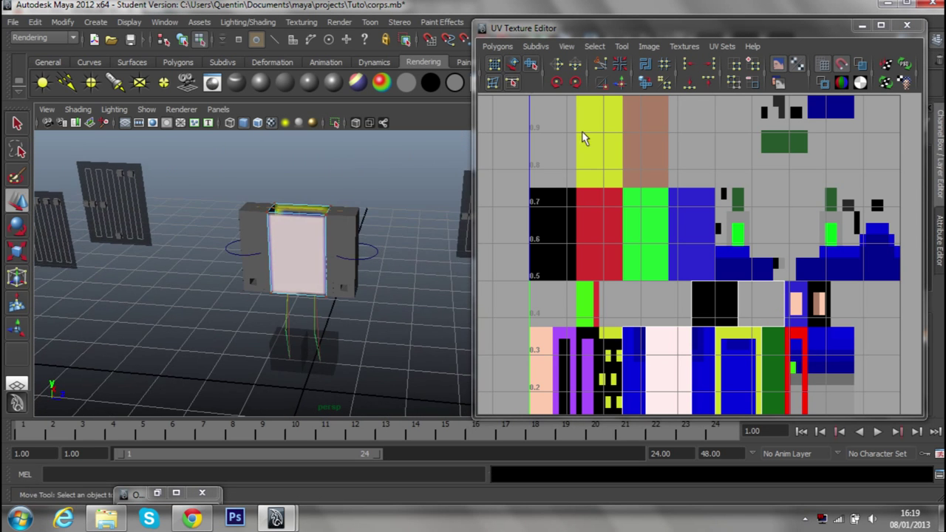
Set the legs group group1's Visibility to 1 in the Channel Box.
click(156, 493)
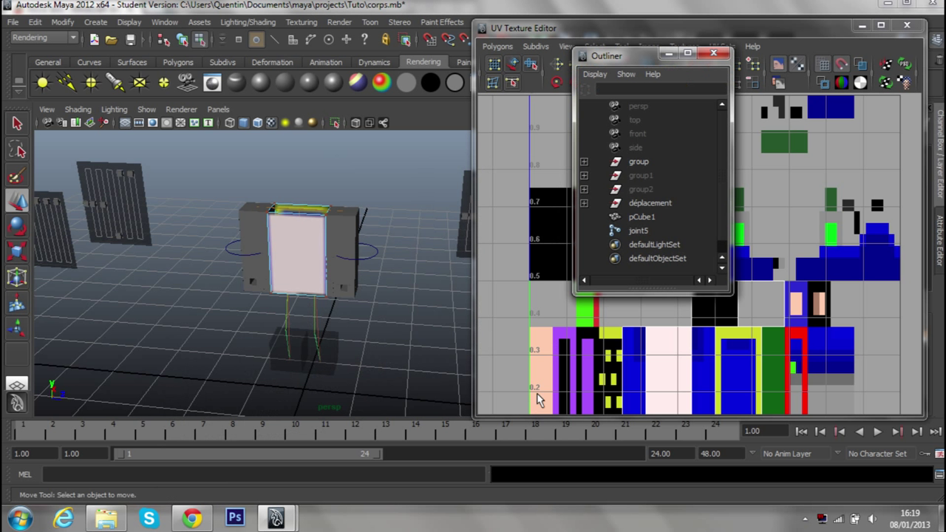
click(641, 175)
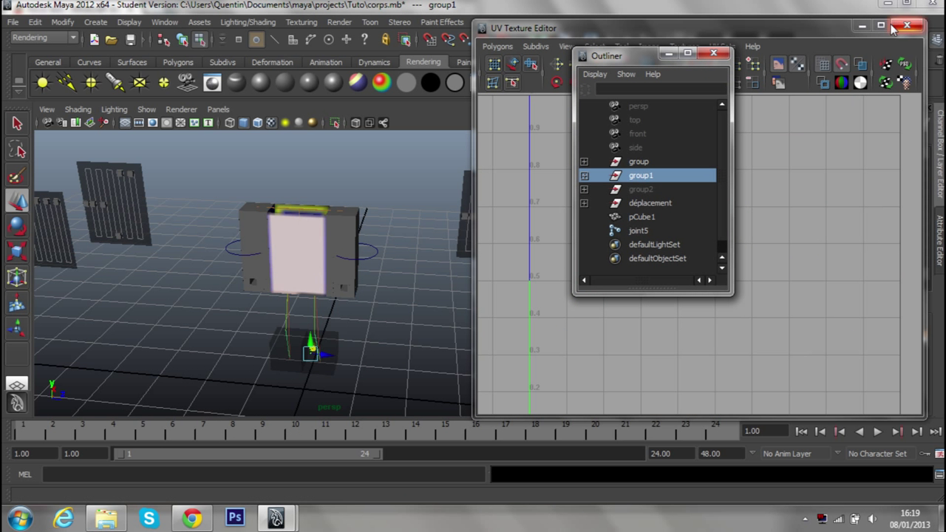
click(862, 25)
drag(894, 253, 892, 264)
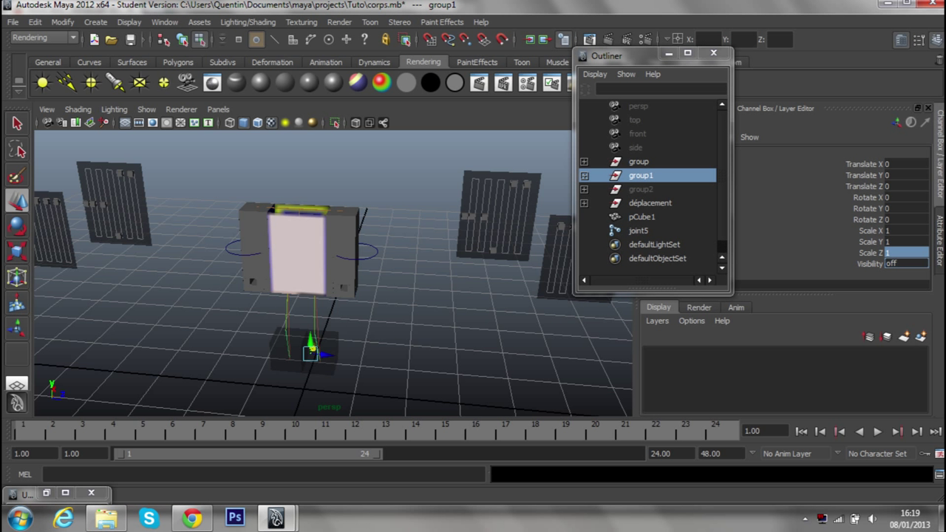
double_click(895, 264)
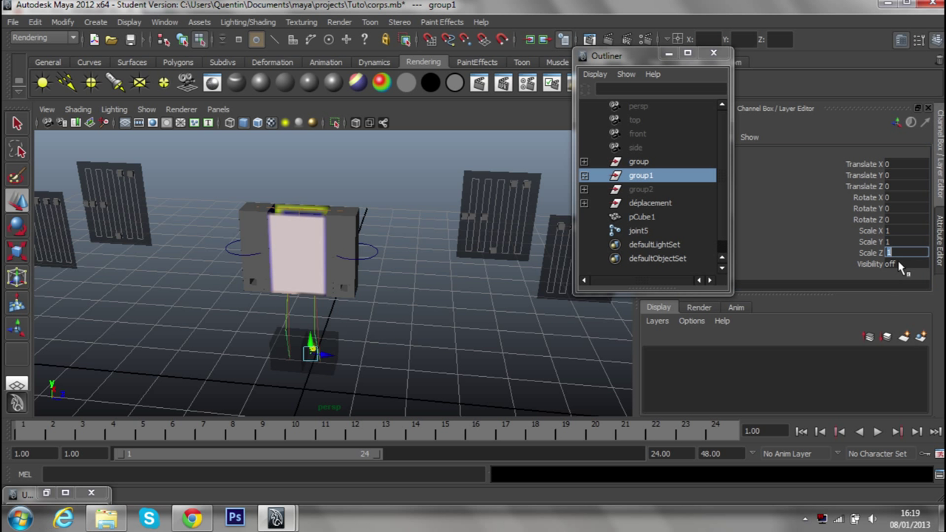
text(1)
key(Return)
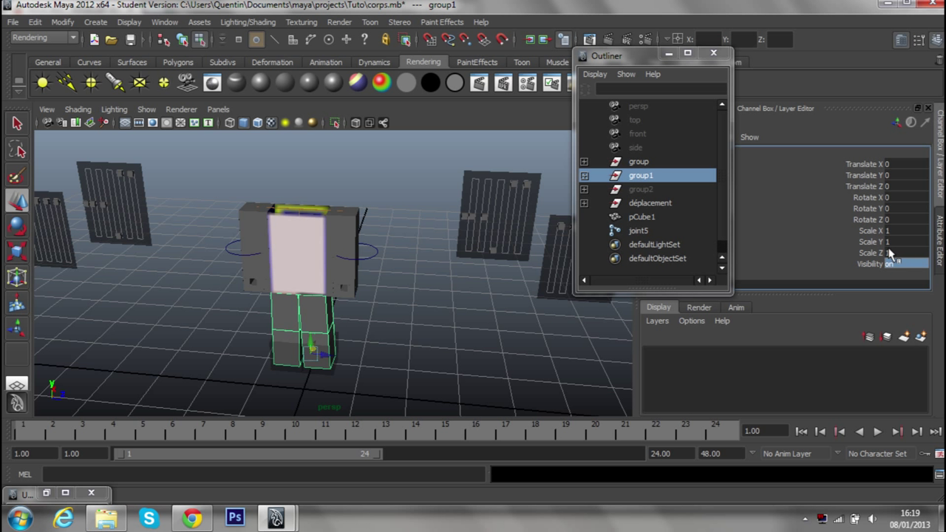
Turn the head group group2's Visibility back on and look over the whole character.
click(641, 189)
double_click(890, 264)
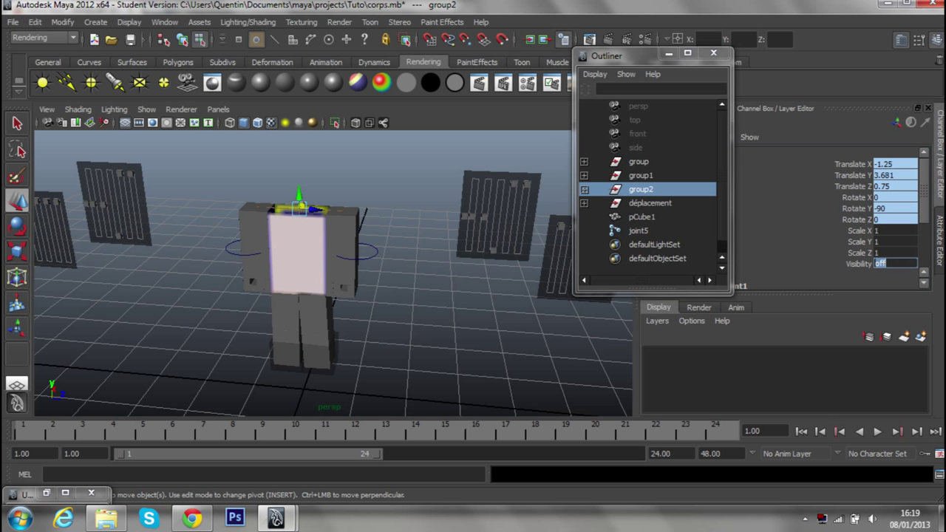
text(on)
key(Return)
scroll(357, 249, up, 5)
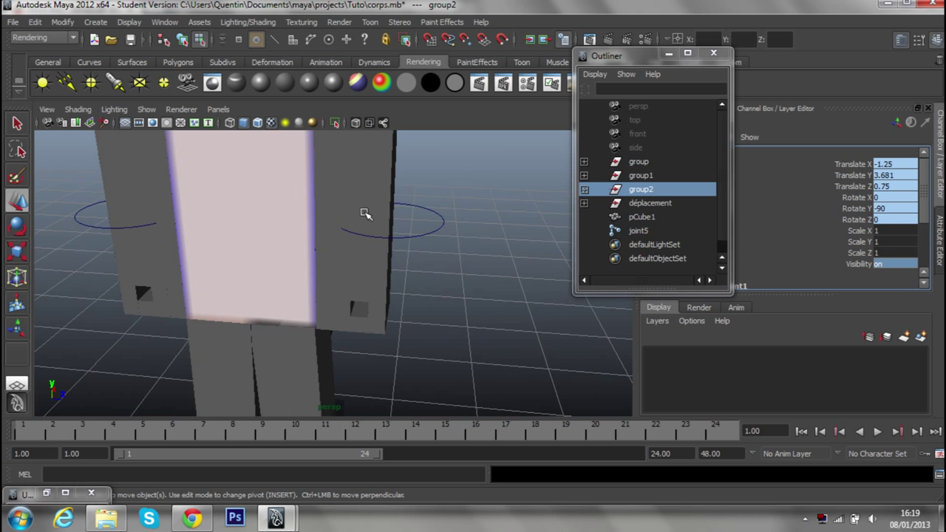
alt+middle_drag(363, 211, 363, 380)
scroll(414, 289, down, 2)
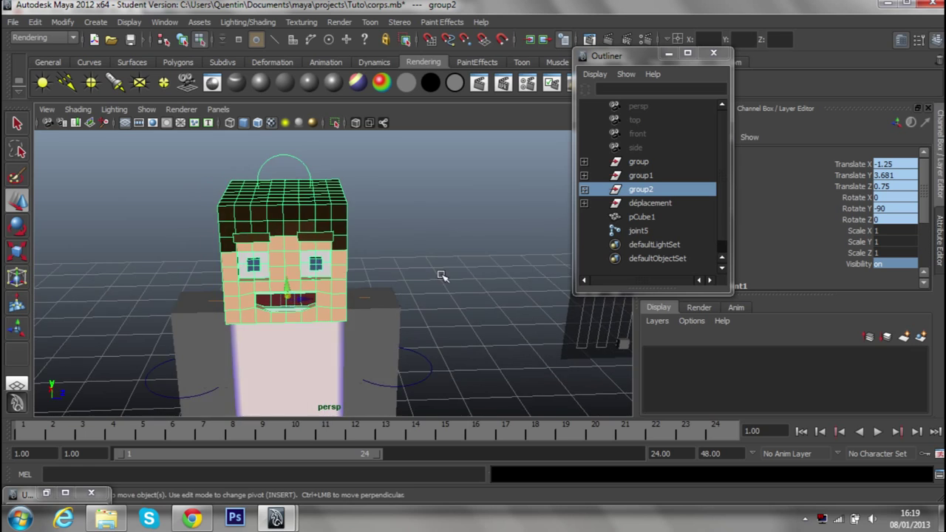
scroll(442, 275, down, 3)
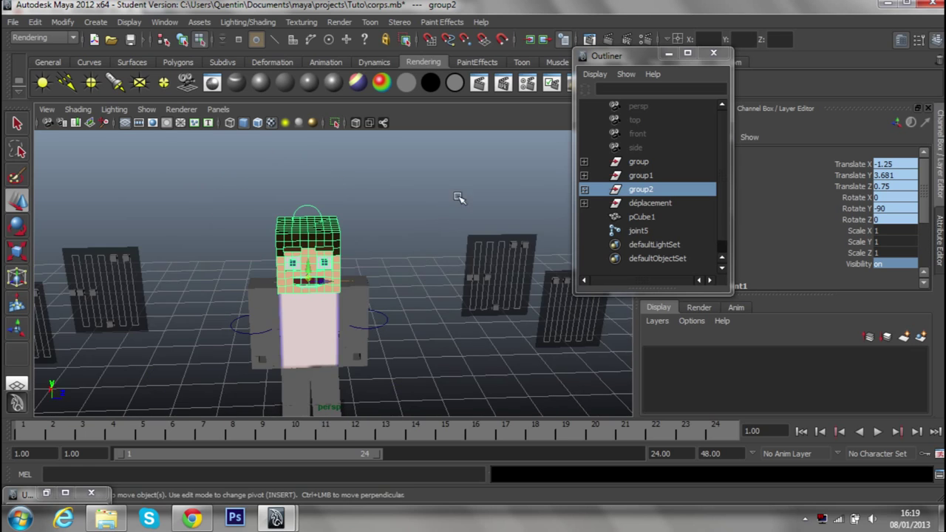
scroll(423, 272, down, 2)
alt+middle_drag(412, 274, 422, 232)
scroll(420, 237, up, 5)
mouse_move(420, 237)
alt+mouse_down()
mouse_move(492, 273)
mouse_move(413, 271)
mouse_move(391, 259)
mouse_move(432, 260)
mouse_move(393, 274)
alt+mouse_up()
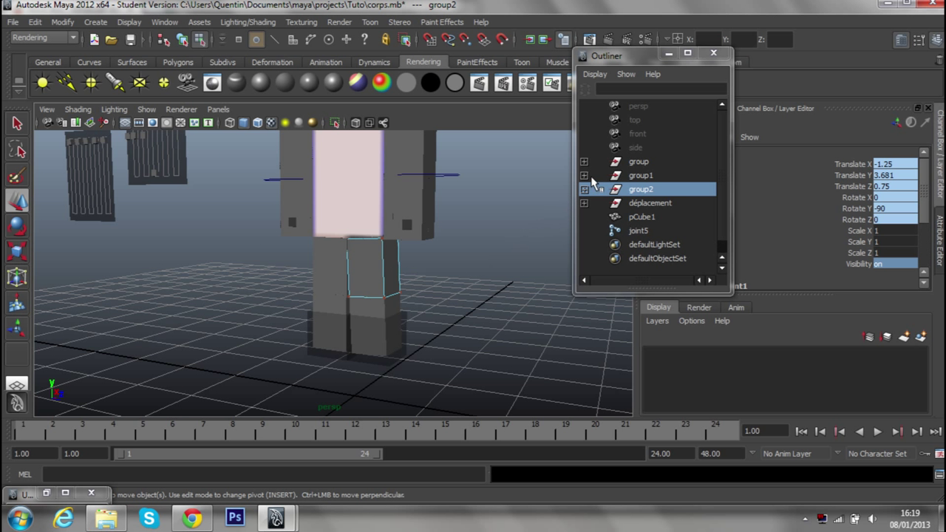
Restore the UV Texture Editor and frame the whole character in the viewport.
click(46, 493)
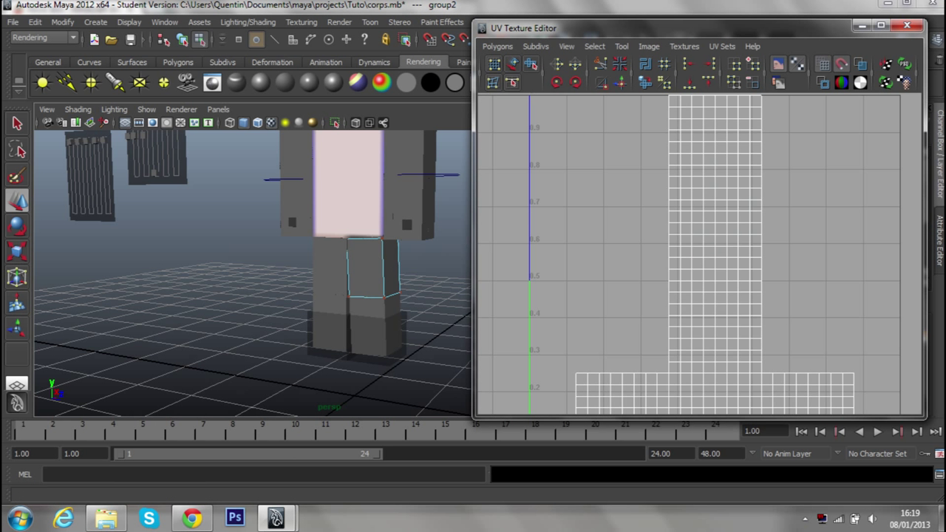
scroll(624, 274, down, 2)
scroll(627, 259, down, 1)
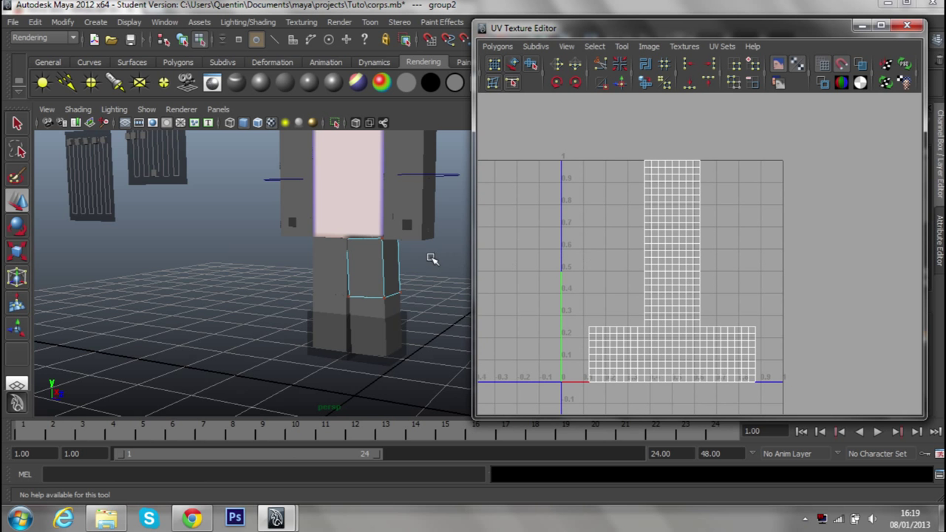
alt+middle_drag(465, 258, 384, 296)
Switch to textured display (6) and select the upper-leg block in Object Mode.
key(6)
right_click(382, 314)
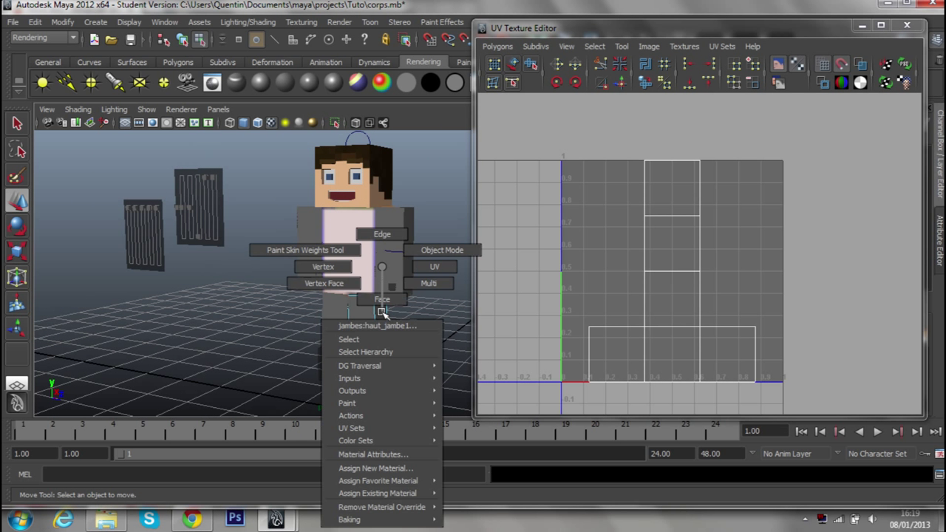
click(421, 250)
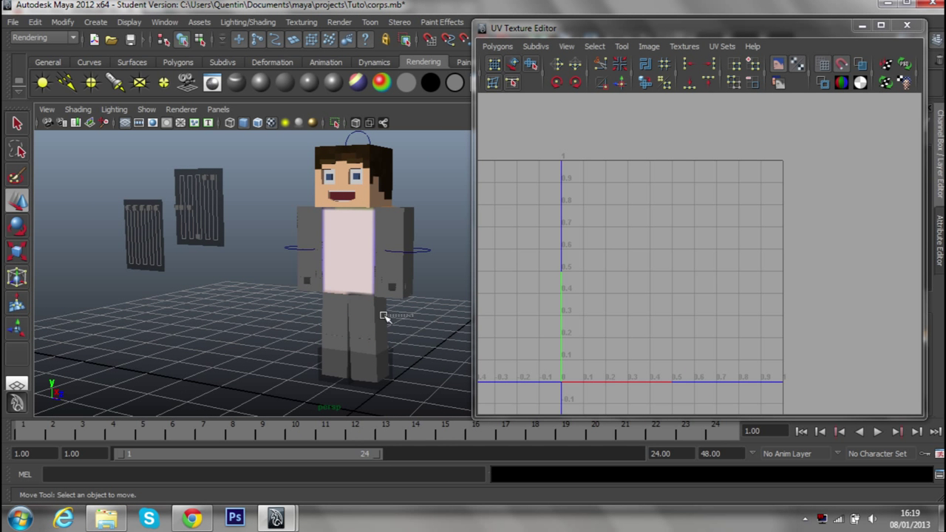
click(384, 316)
mouse_move(409, 323)
alt+mouse_down()
mouse_move(448, 372)
mouse_move(500, 334)
mouse_move(456, 311)
alt+mouse_up()
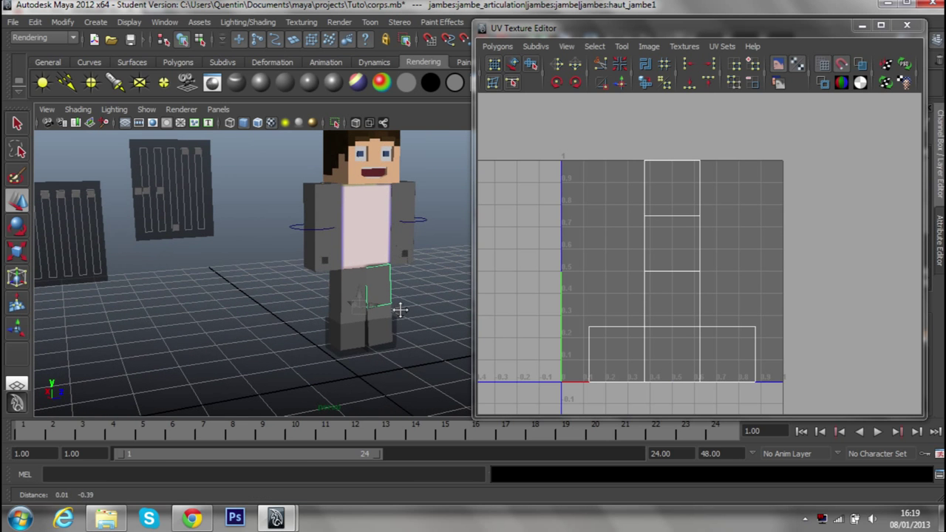
Assign the existing lambert2 material to the upper-leg block.
click(861, 25)
scroll(436, 303, up, 5)
right_click(437, 303)
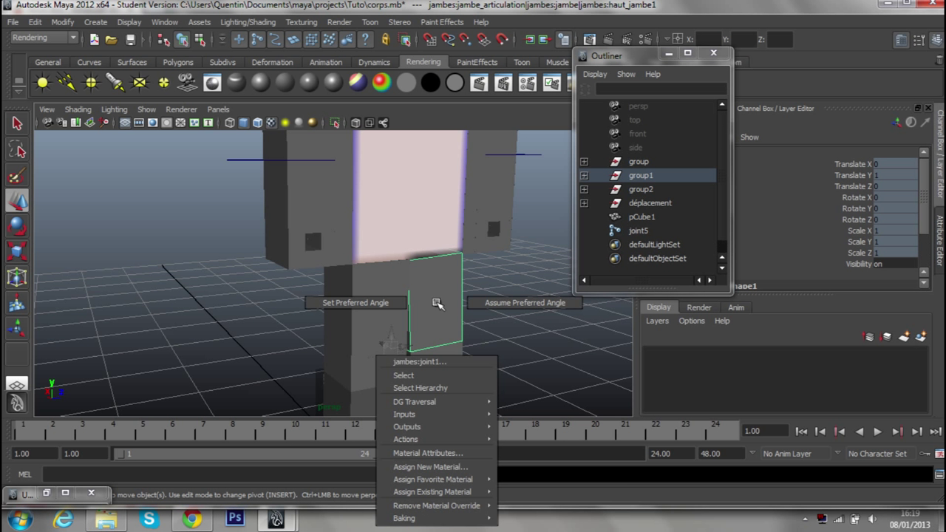
mouse_move(435, 492)
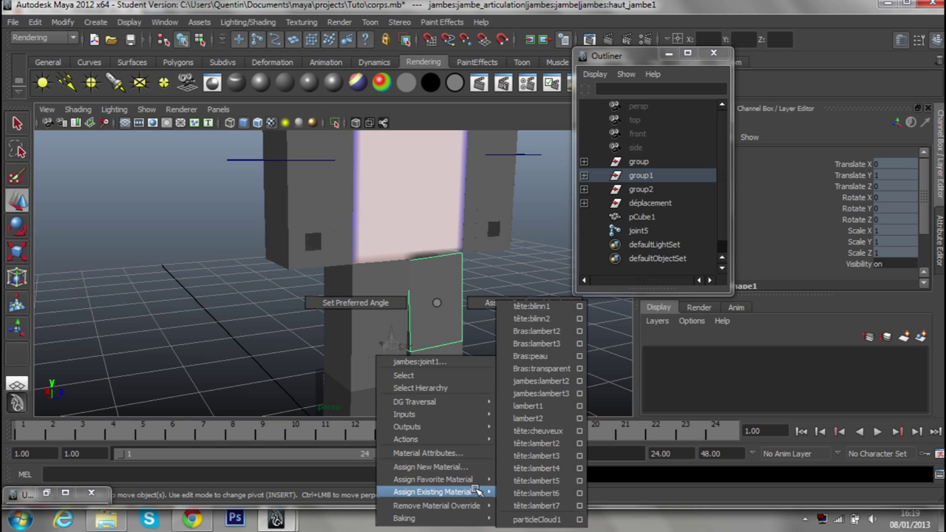
click(547, 418)
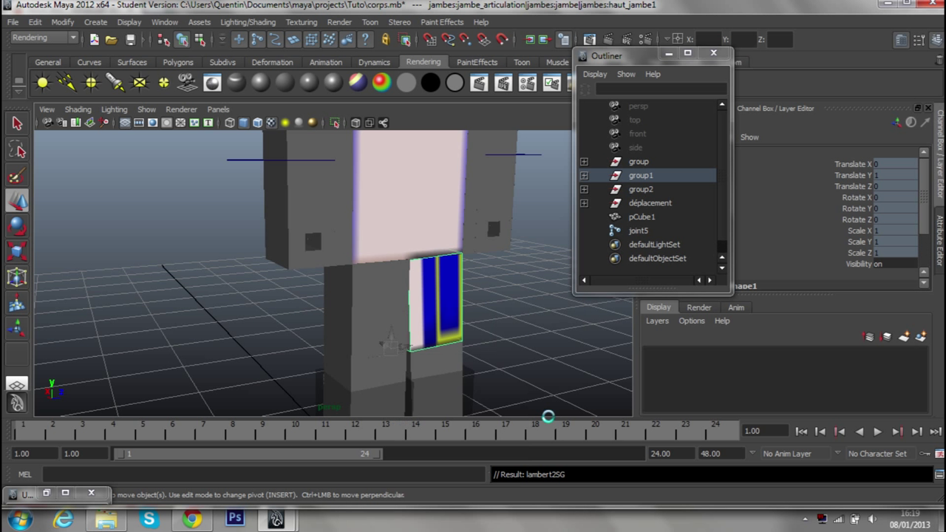
alt+drag(563, 291, 439, 312)
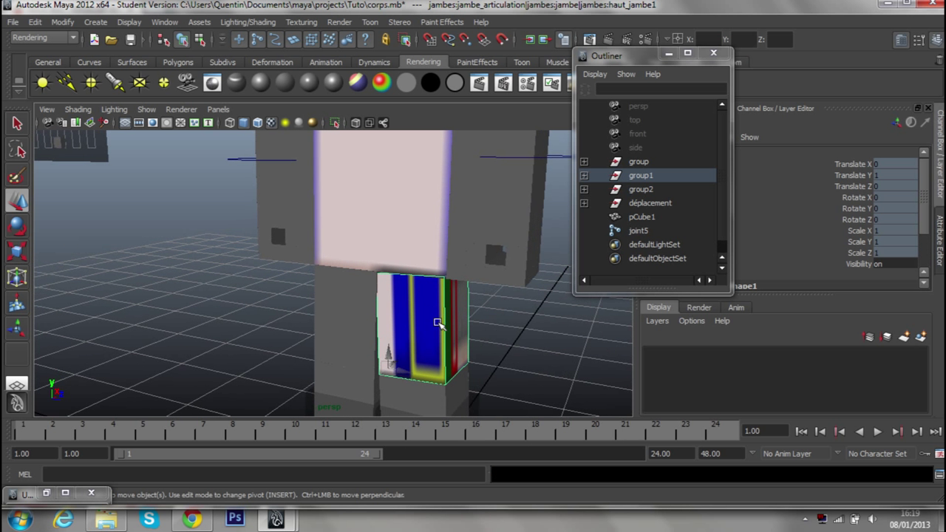
Open the leg's material attributes and rename lambert2 to 'skin'.
right_click(439, 267)
click(470, 458)
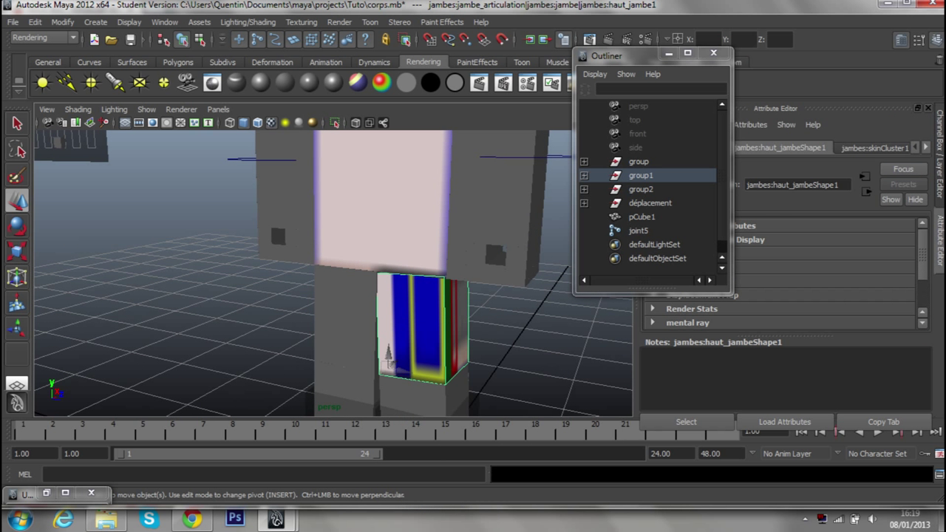
right_click(461, 266)
mouse_move(435, 440)
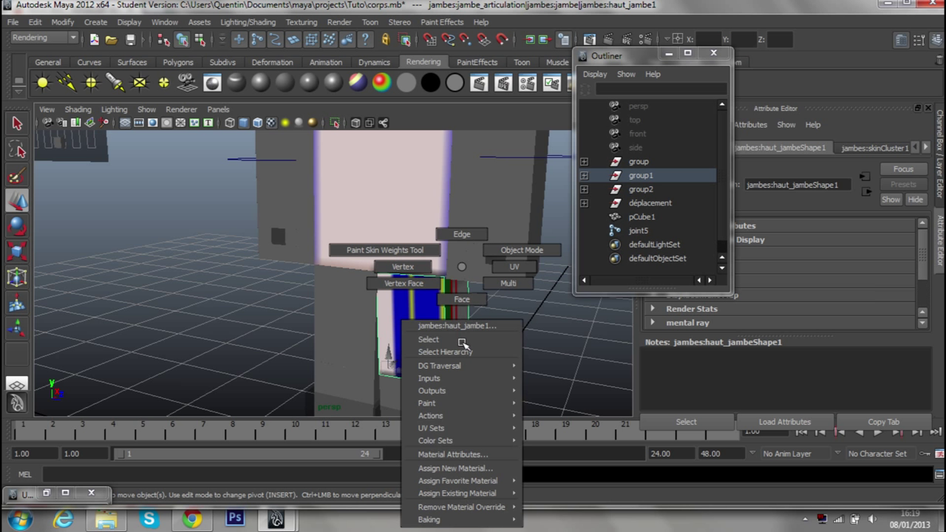
click(479, 454)
text(skin)
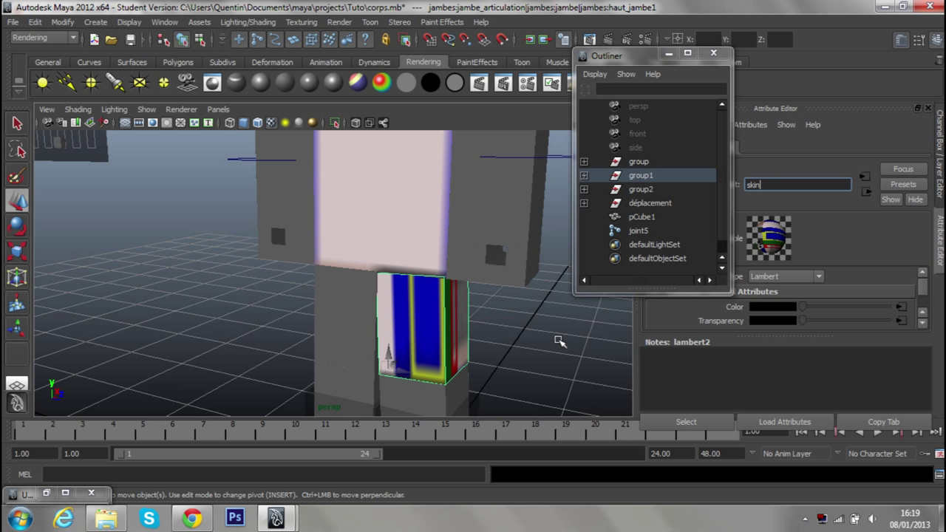
alt+drag(544, 333, 446, 326)
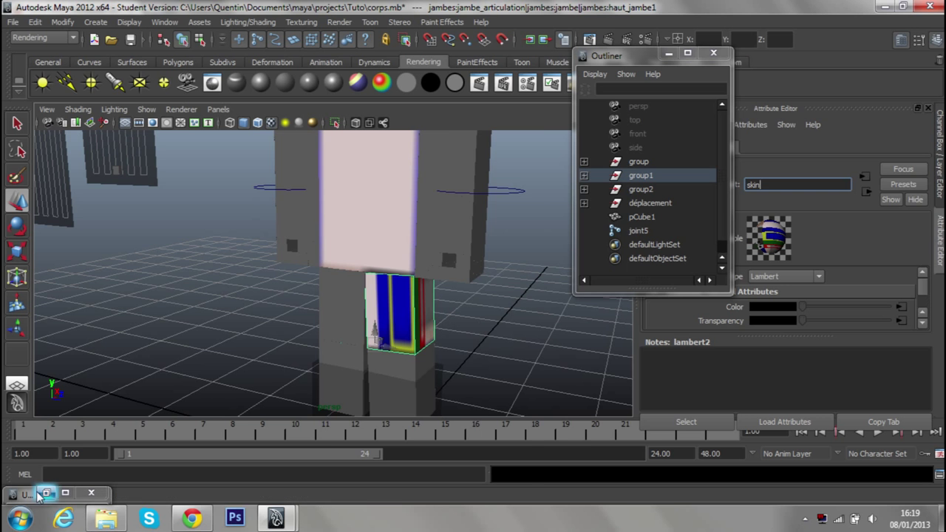
right_drag(222, 403, 244, 443)
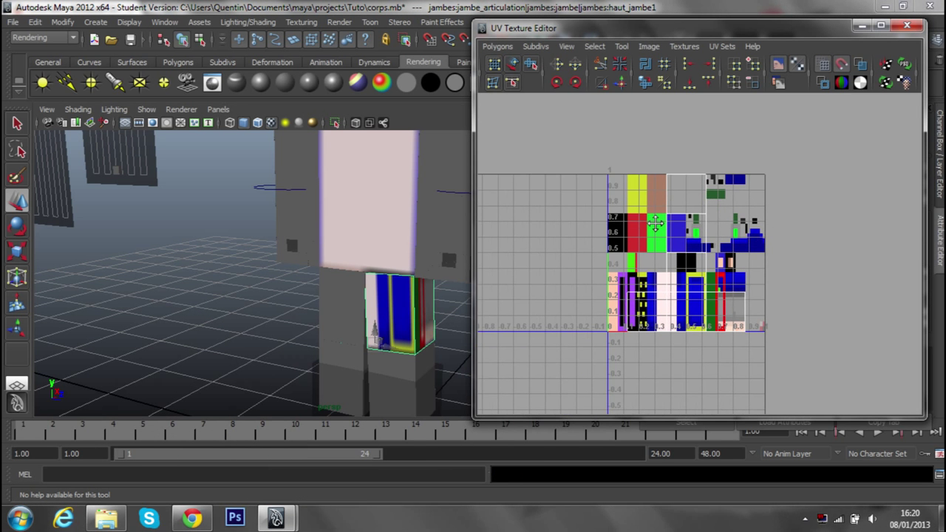
Zoom and orbit in close on the upper leg and its UVs.
scroll(641, 294, up, 3)
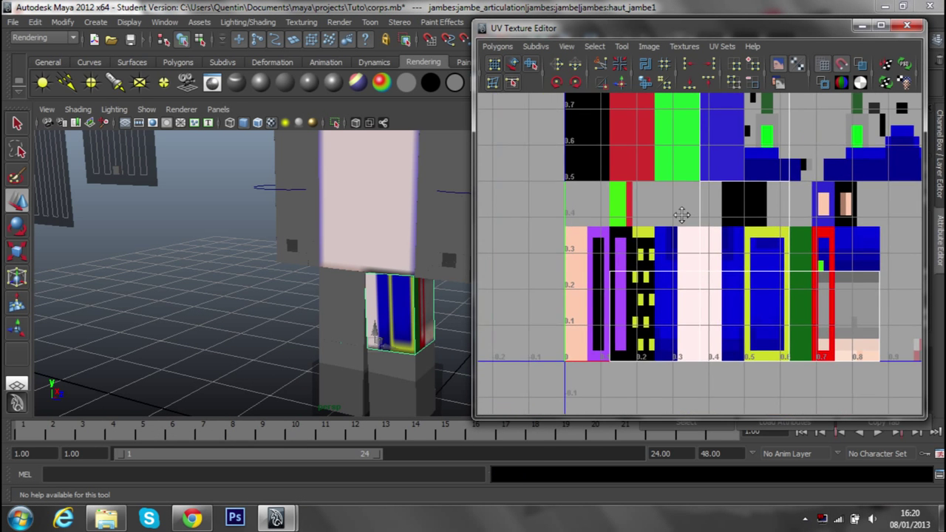
scroll(606, 297, up, 2)
scroll(188, 337, down, 3)
mouse_move(188, 337)
alt+mouse_down()
mouse_move(245, 313)
mouse_move(306, 327)
alt+mouse_up()
scroll(309, 328, up, 5)
scroll(266, 327, down, 3)
scroll(306, 246, down, 2)
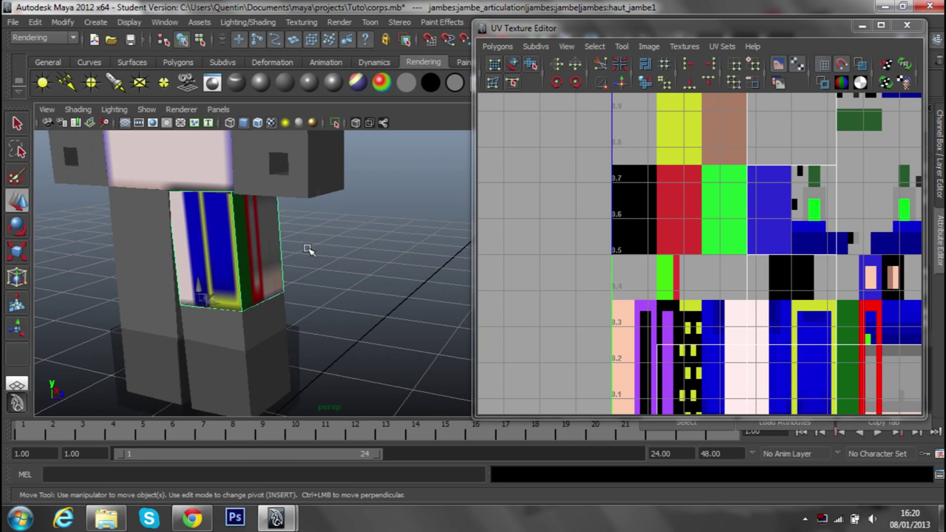
scroll(754, 300, down, 2)
scroll(694, 275, down, 1)
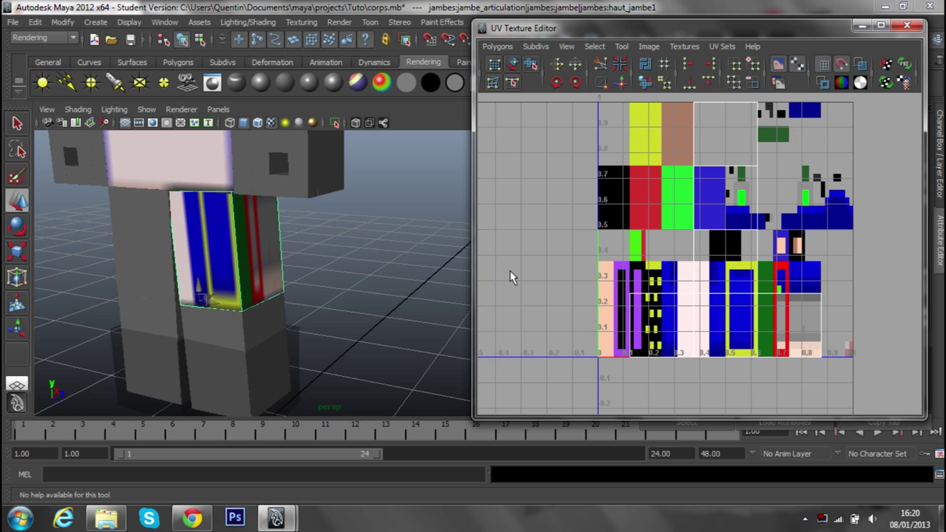
scroll(632, 281, down, 1)
scroll(593, 302, down, 1)
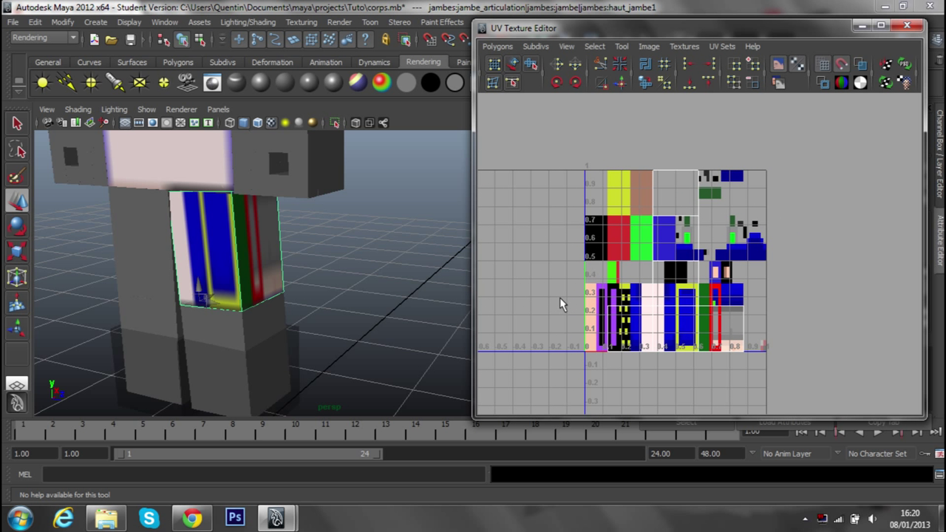
Select the upper leg's UV shell and cut its UV edges (polyMapCut2).
right_drag(566, 297, 719, 327)
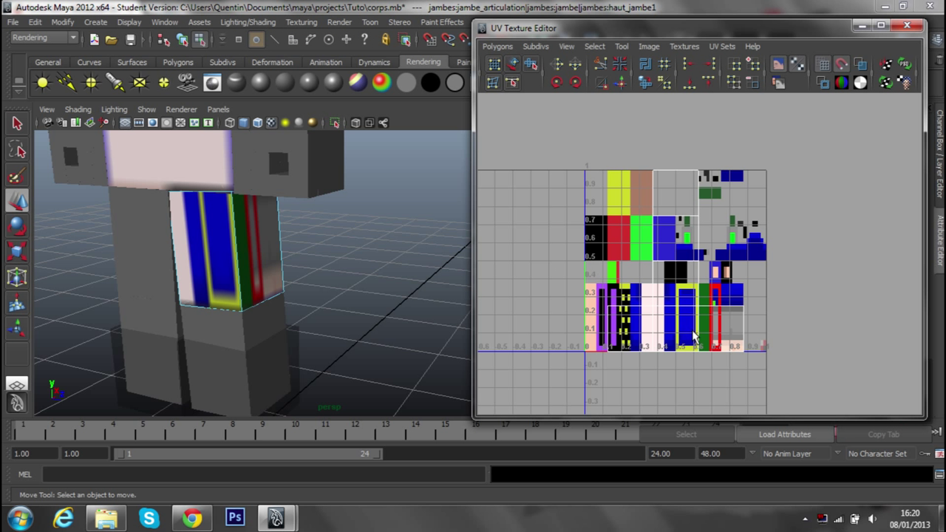
drag(508, 165, 815, 402)
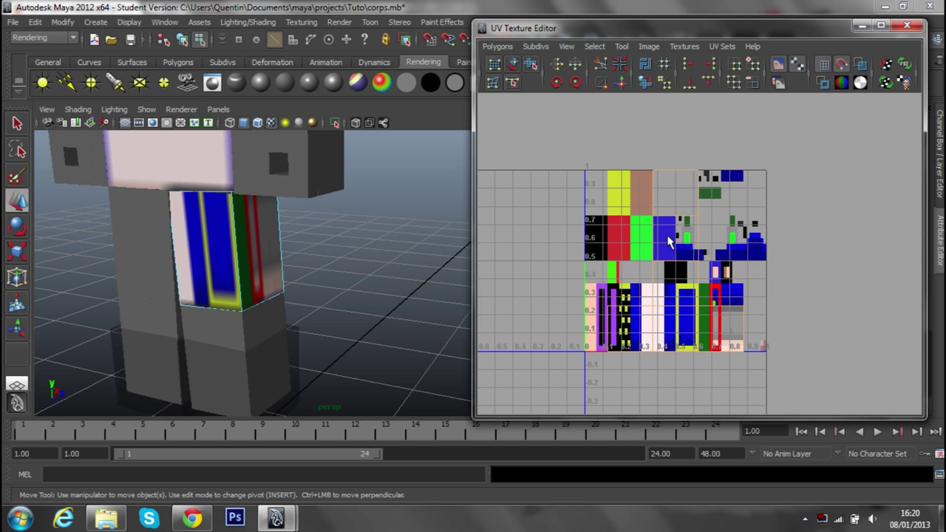
mouse_move(674, 235)
right_down()
mouse_move(686, 294)
mouse_move(769, 442)
right_up()
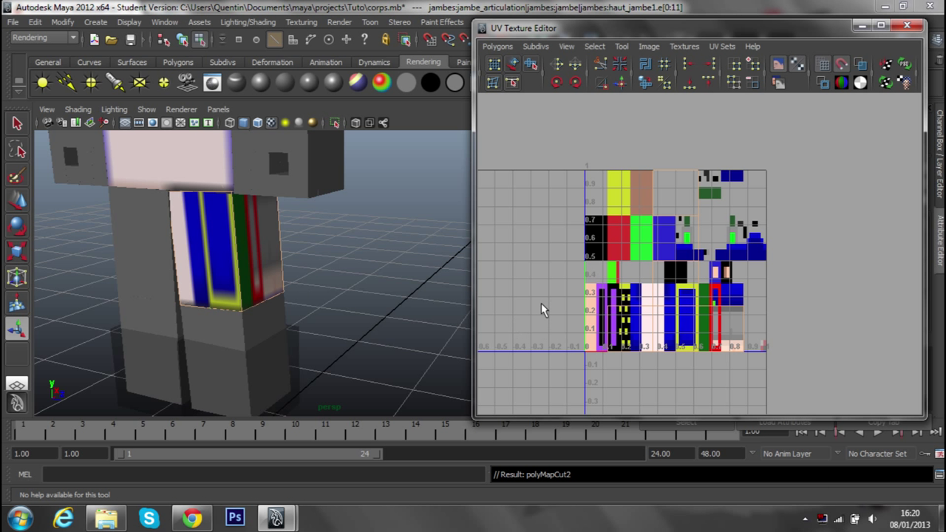
click(191, 518)
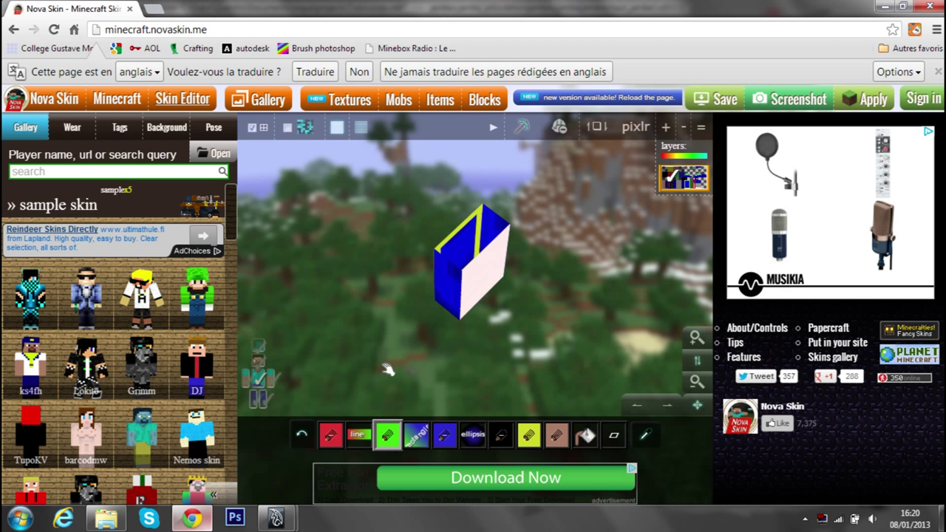
Toggle the head overlay, show both arms and legs, and hide the torso in Nova Skin.
click(262, 348)
click(260, 368)
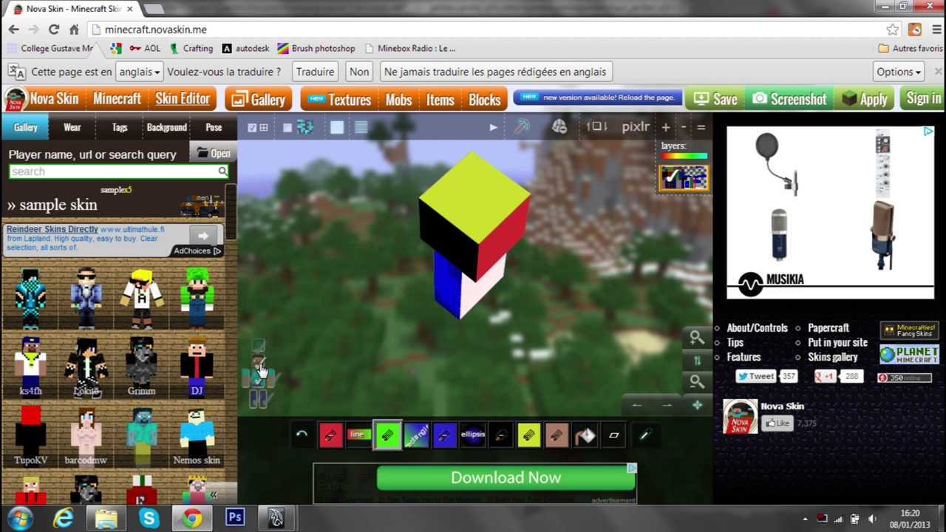
click(251, 380)
click(272, 379)
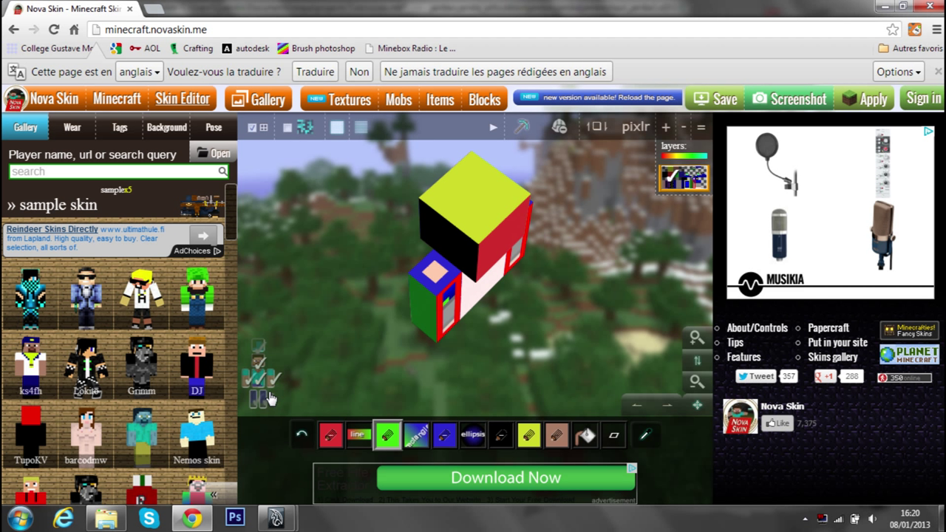
click(260, 401)
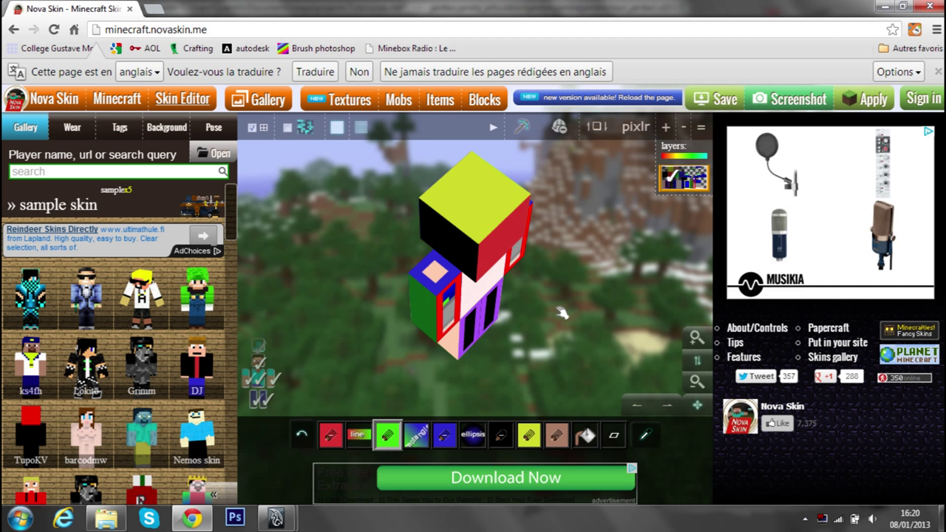
drag(562, 314, 496, 253)
click(259, 378)
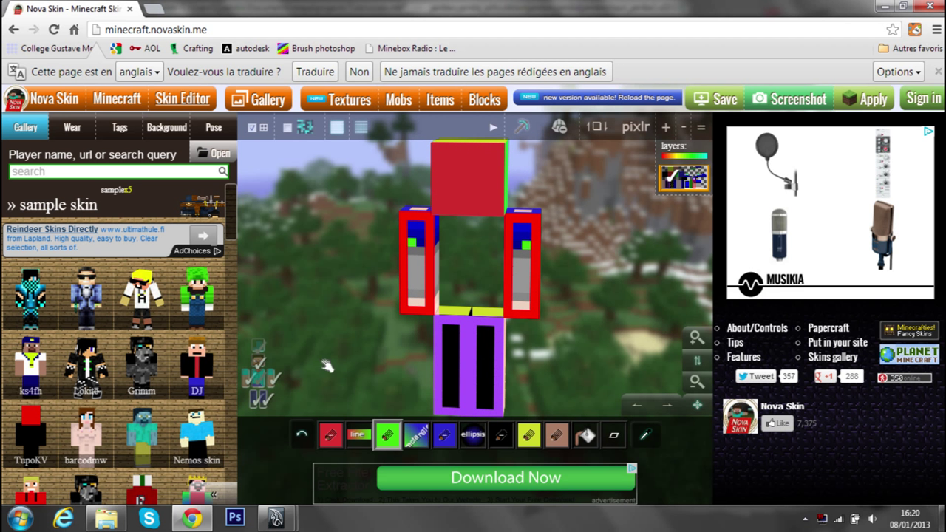
Rotate the skin model to view it from above, the sides, and back to front.
drag(385, 299, 515, 312)
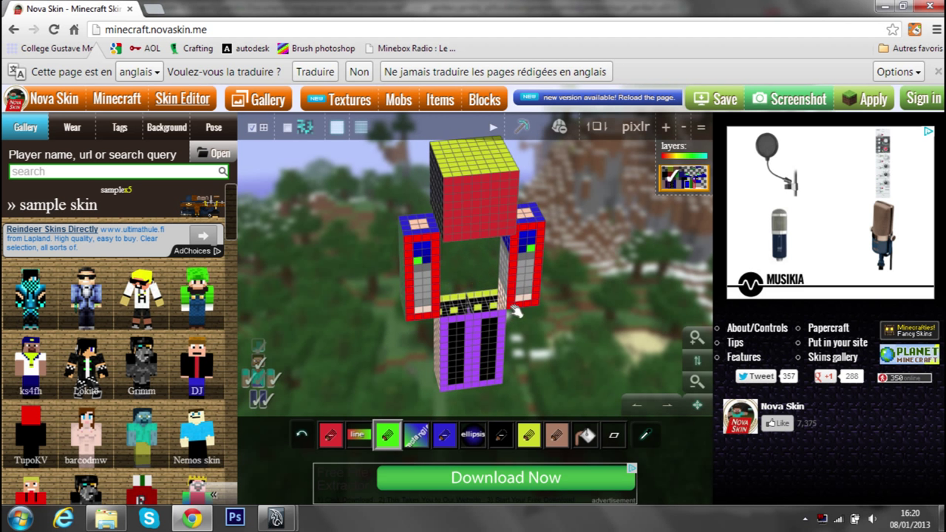
drag(545, 323, 668, 373)
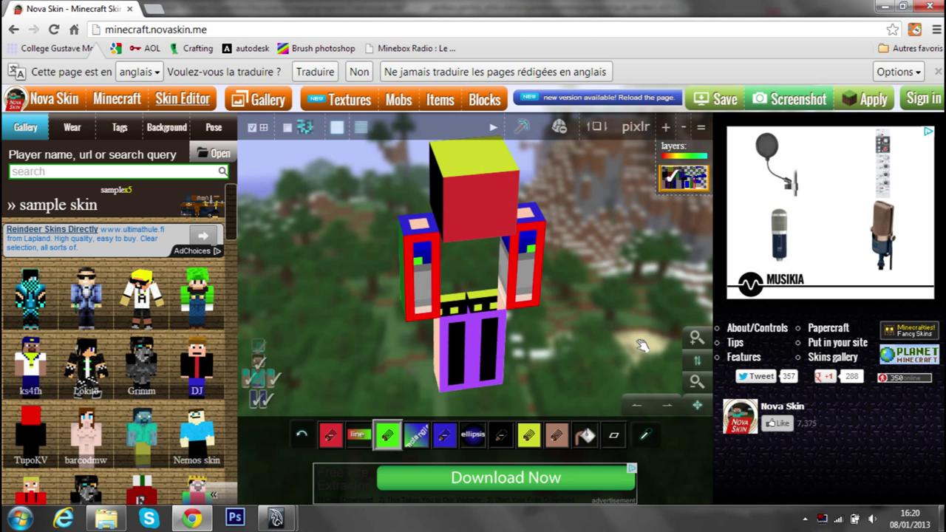
mouse_move(610, 322)
mouse_down()
mouse_move(510, 266)
mouse_move(413, 281)
mouse_up()
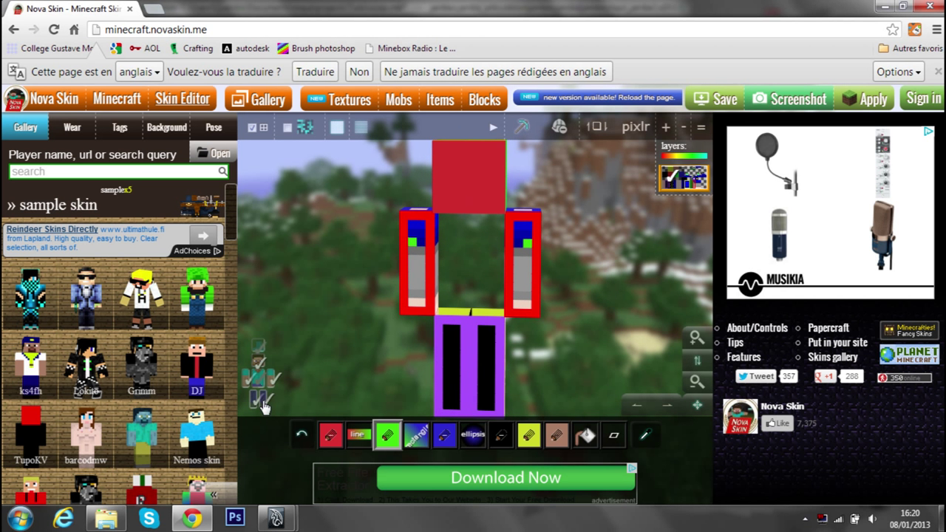
mouse_move(691, 306)
mouse_down()
mouse_move(645, 303)
mouse_move(601, 279)
mouse_move(618, 298)
mouse_move(649, 277)
mouse_move(588, 296)
mouse_move(550, 284)
mouse_up()
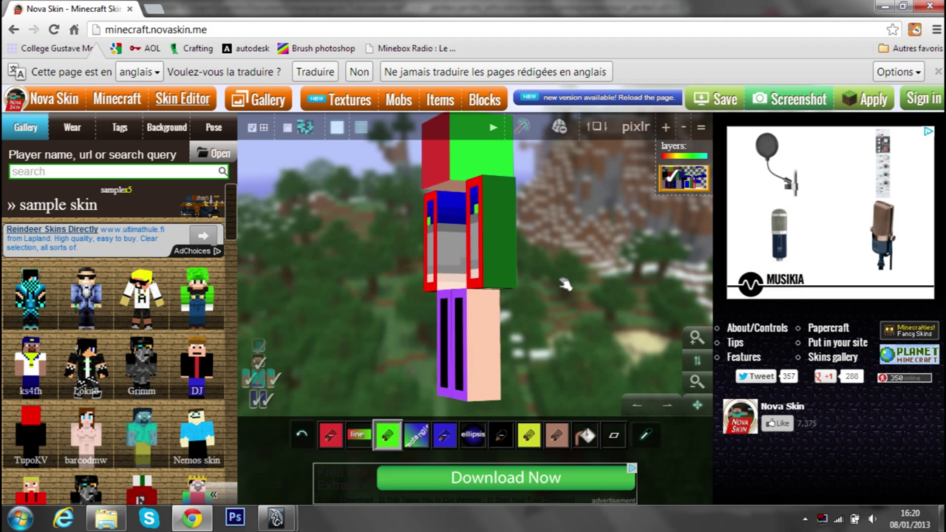
drag(519, 282, 507, 305)
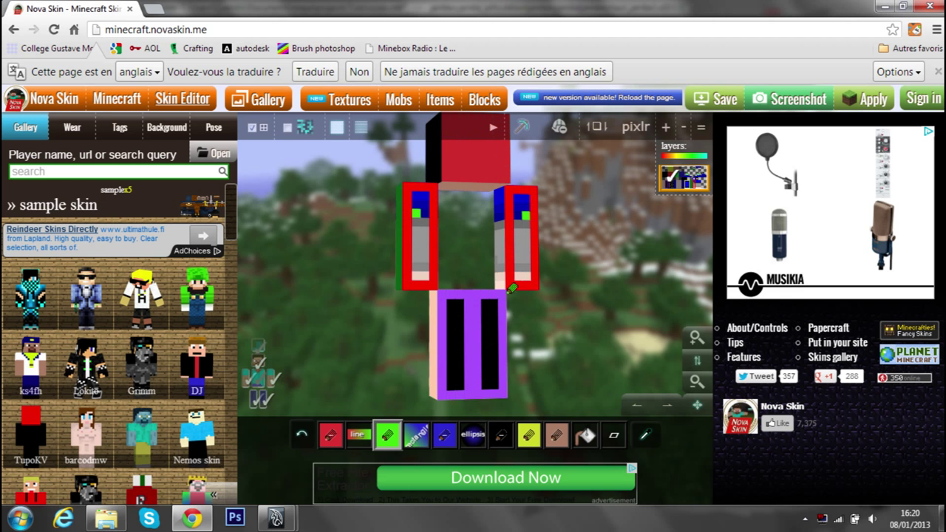
Back in Maya, zoom and orbit in around the textured upper leg.
mouse_move(275, 518)
click(363, 418)
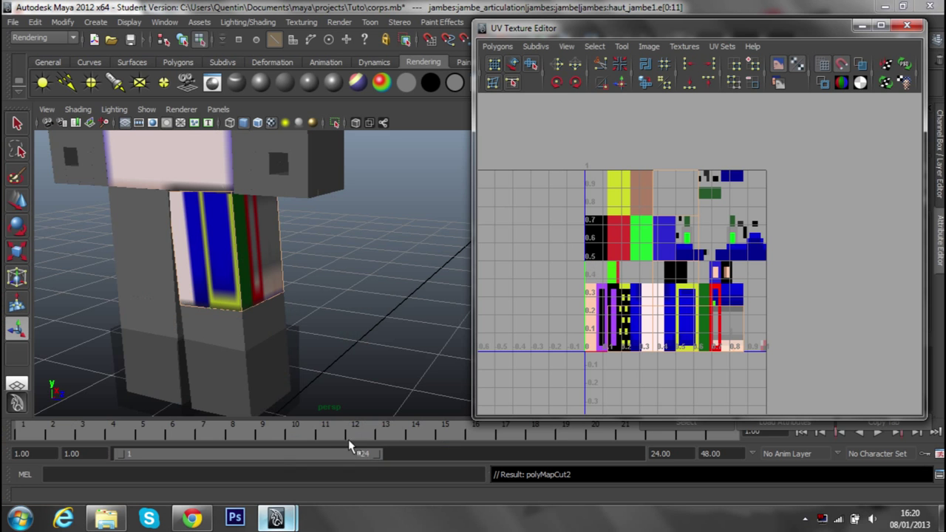
scroll(322, 327, up, 2)
scroll(627, 342, up, 2)
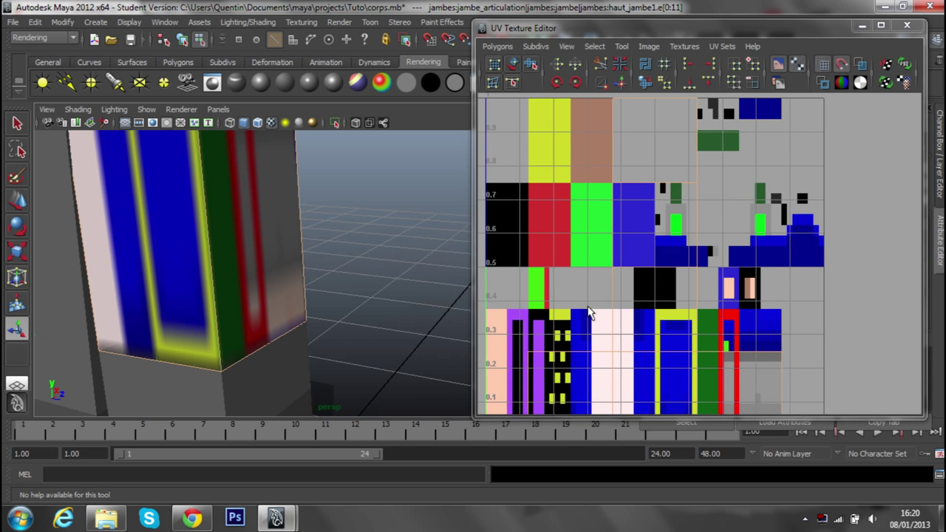
scroll(627, 342, up, 2)
scroll(626, 341, up, 1)
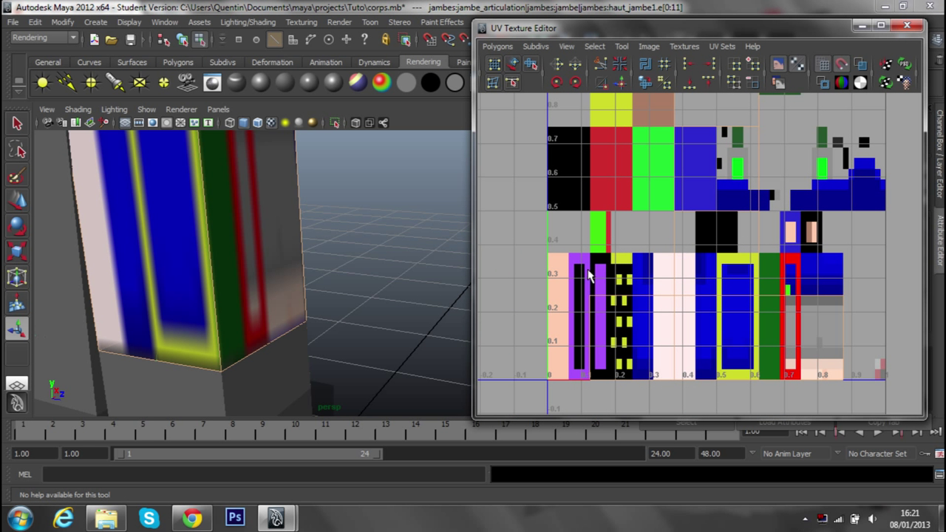
right_drag(644, 318, 672, 340)
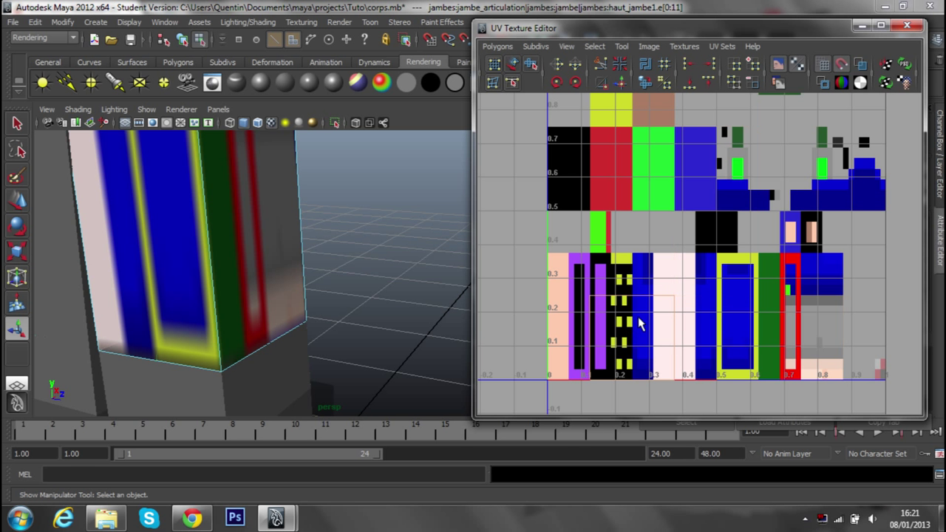
mouse_move(264, 248)
alt+mouse_down()
mouse_move(212, 205)
mouse_move(147, 218)
alt+mouse_up()
click(18, 199)
alt+right_drag(118, 229, 266, 202)
mouse_move(266, 202)
alt+mouse_down()
mouse_move(323, 211)
mouse_move(355, 229)
alt+mouse_up()
right_drag(687, 307, 717, 304)
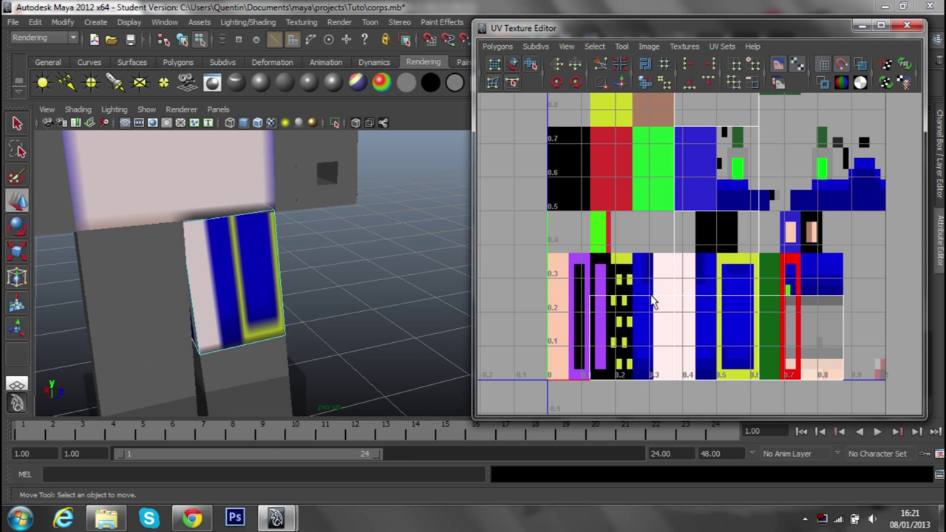
Select the upper leg's front face and drag its first UV corner left on the texture.
right_click(244, 267)
click(263, 268)
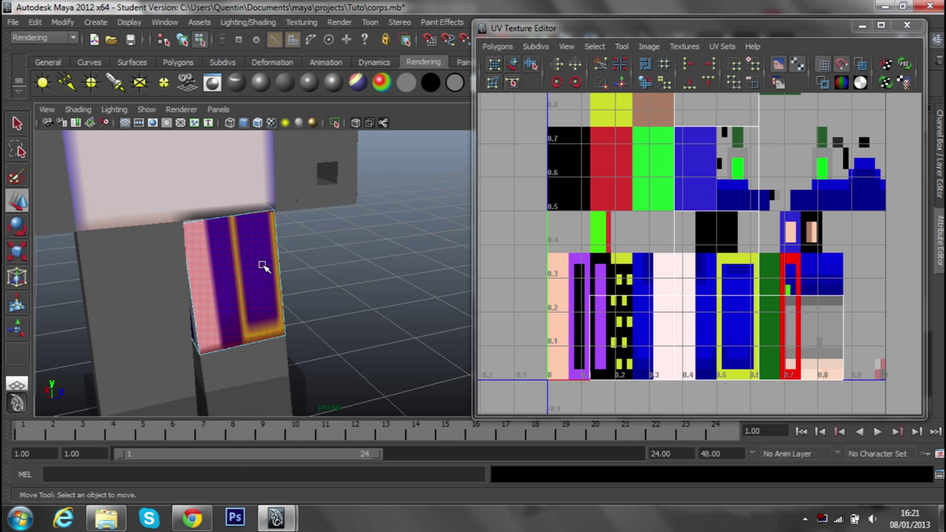
right_drag(264, 269, 273, 292)
click(273, 292)
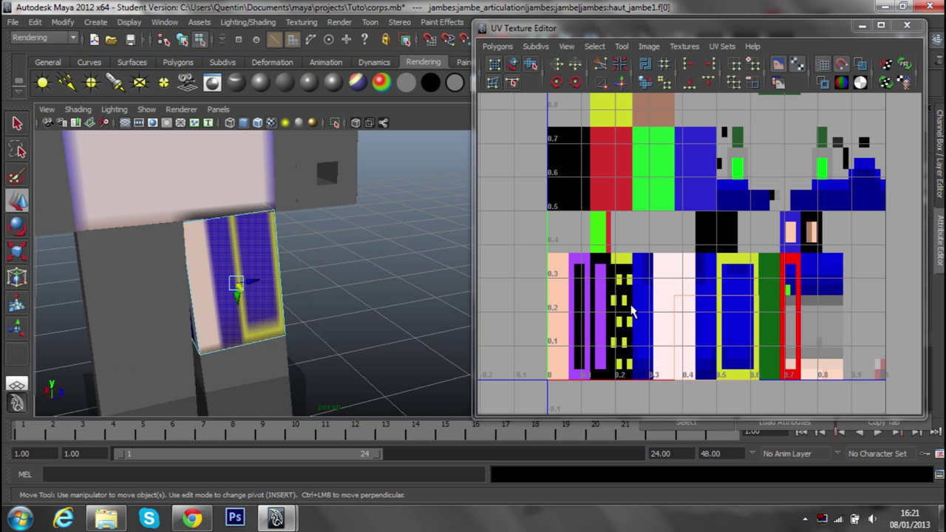
right_drag(707, 326, 733, 324)
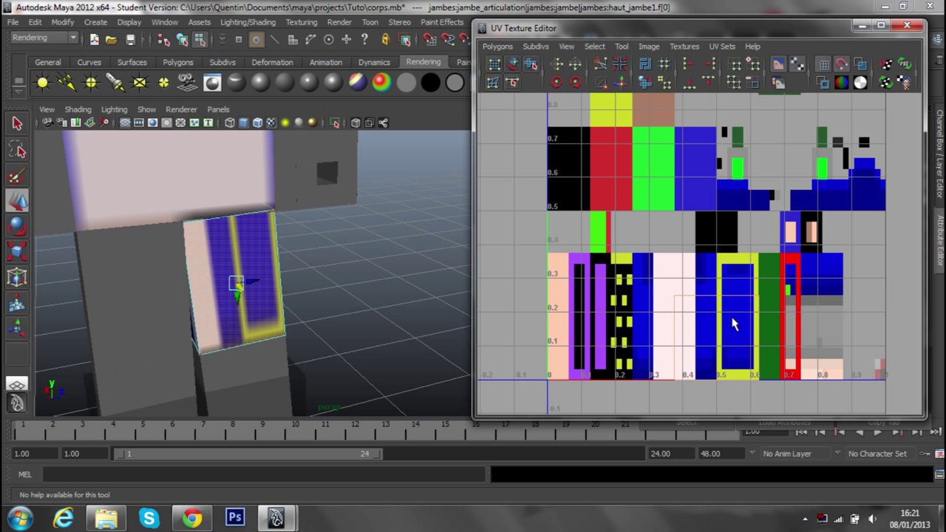
click(671, 277)
drag(671, 278, 572, 257)
Move two more front-face UV corners left onto the purple leg strip.
right_drag(730, 329, 781, 339)
click(750, 292)
key(w)
drag(750, 292, 593, 255)
right_drag(748, 375, 746, 405)
right_drag(722, 356, 747, 356)
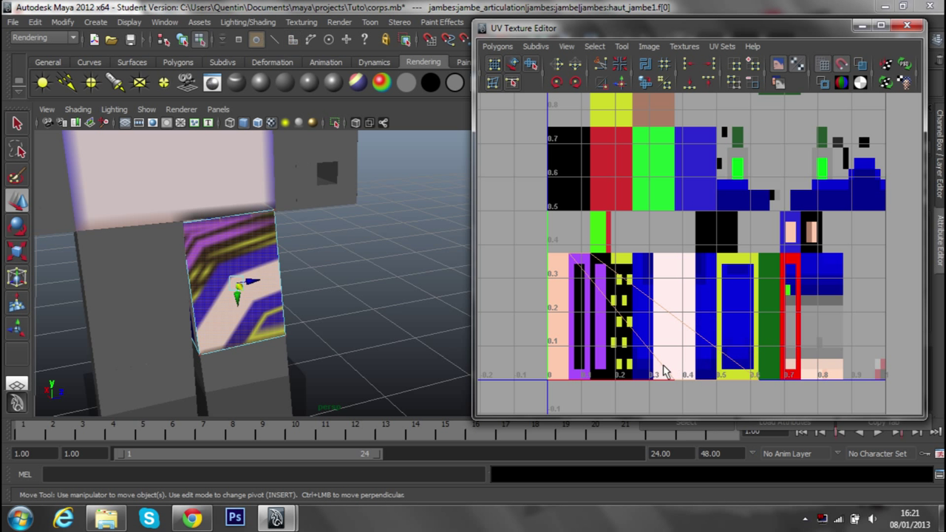
drag(688, 378, 573, 388)
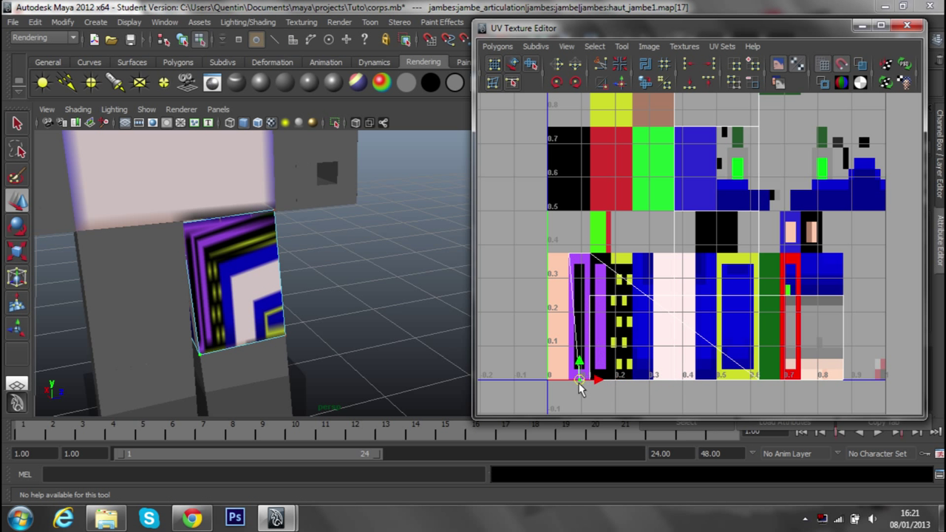
Align the remaining front-face UV corners with the purple strip's top and bottom edges.
mouse_move(707, 375)
right_down()
mouse_move(708, 395)
mouse_move(741, 360)
right_up()
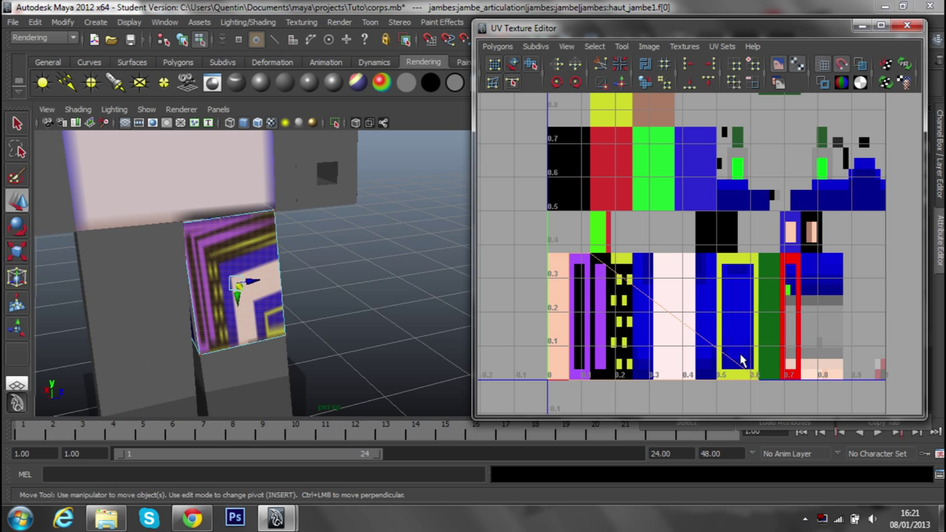
drag(741, 360, 758, 376)
drag(612, 377, 589, 384)
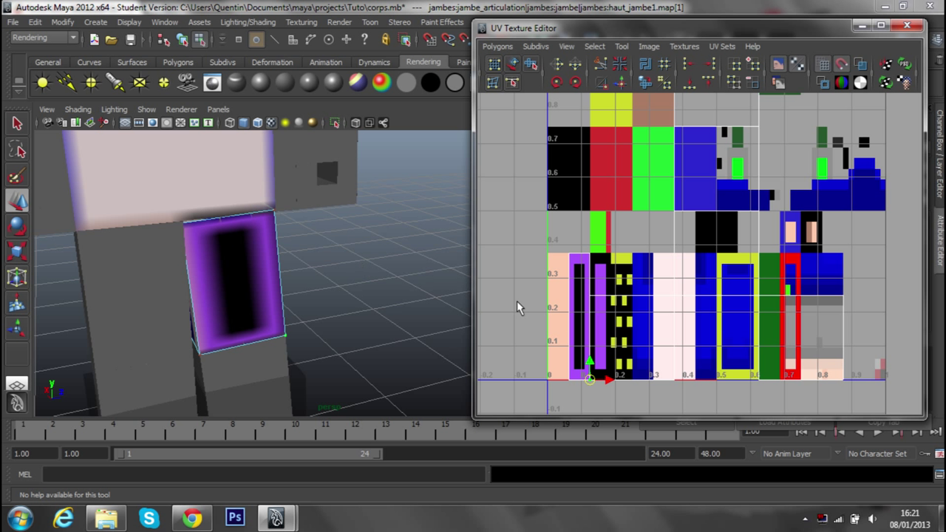
drag(589, 364, 591, 242)
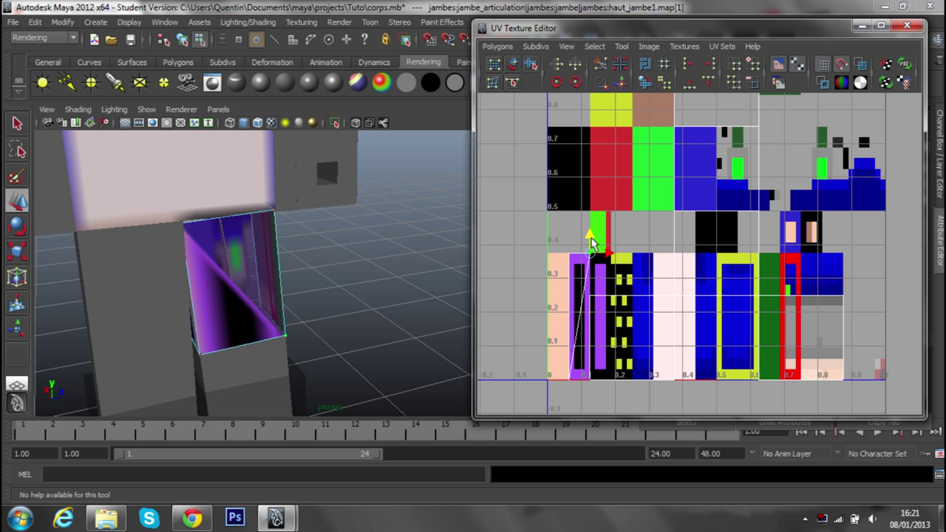
drag(592, 242, 600, 300)
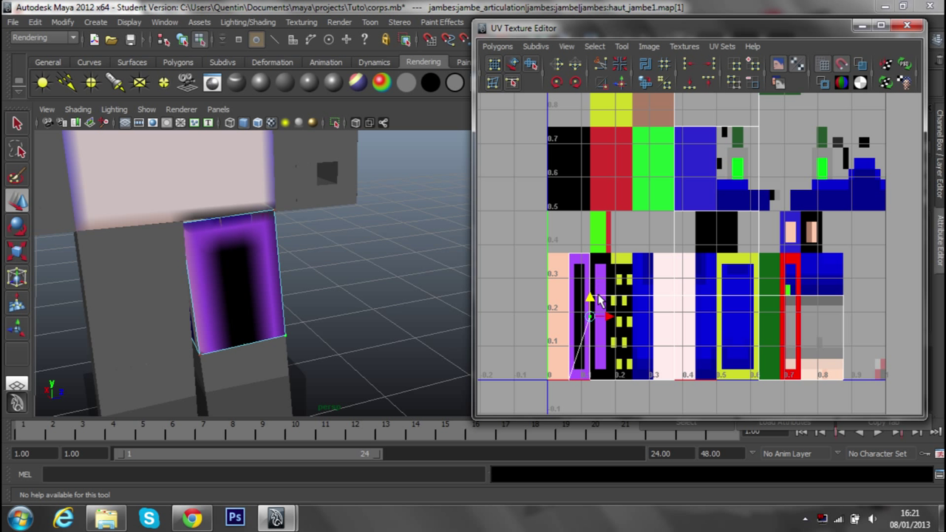
click(569, 377)
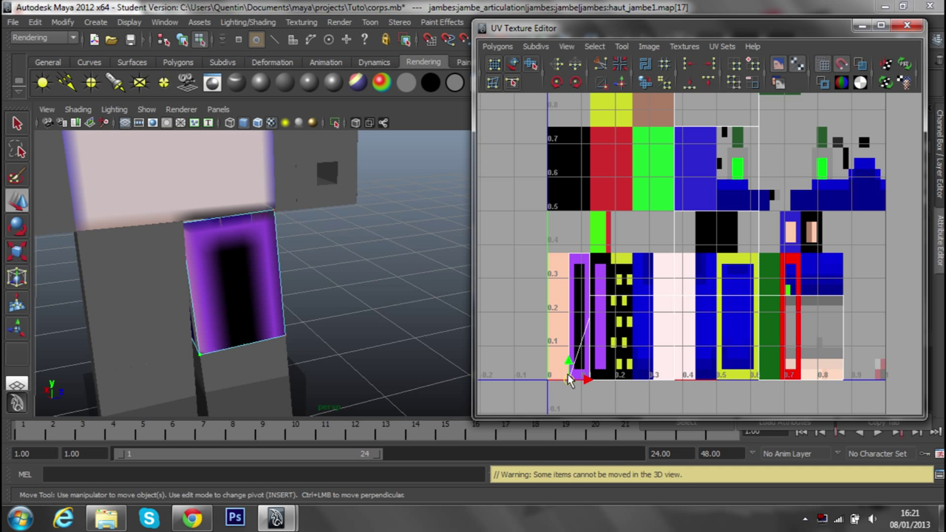
drag(569, 367, 571, 303)
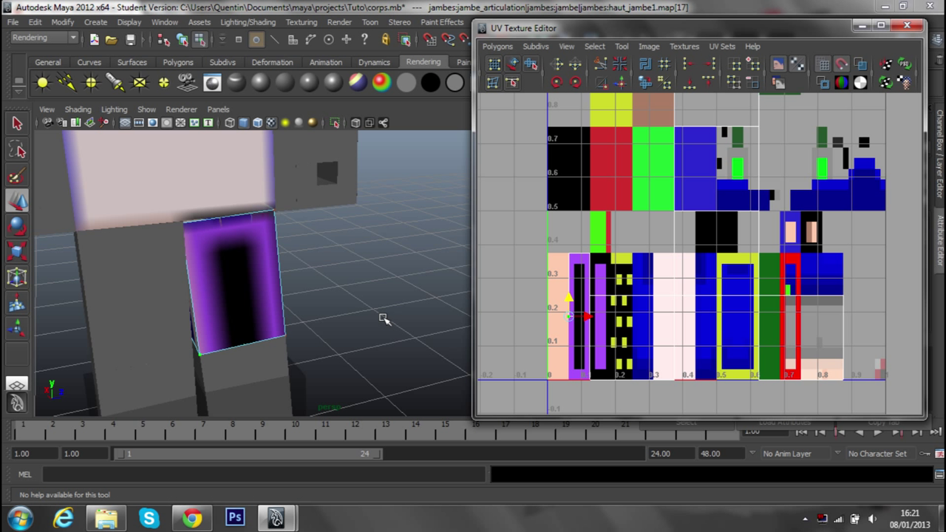
Select the upper leg's side face and compare it with the Nova Skin reference.
scroll(508, 299, down, 2)
scroll(509, 299, down, 2)
right_drag(798, 308, 797, 334)
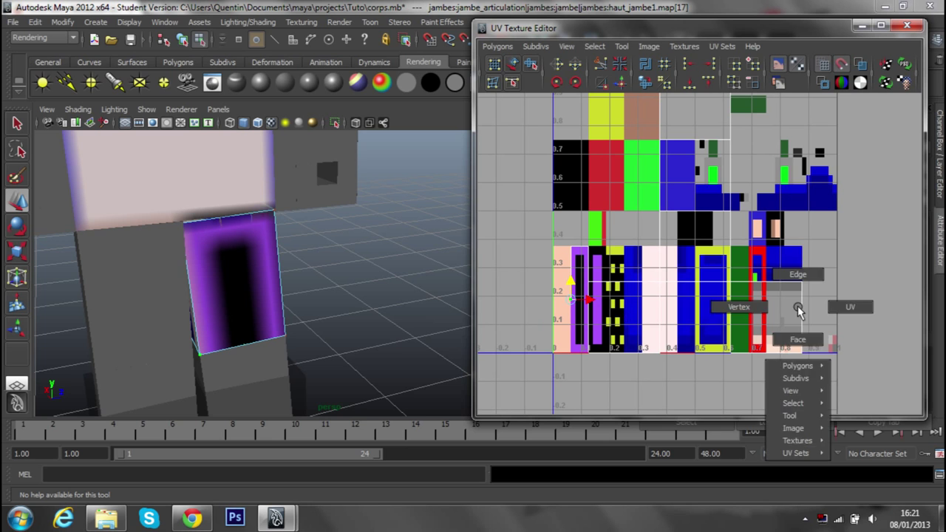
click(274, 292)
mouse_move(311, 292)
alt+mouse_down()
mouse_move(317, 266)
mouse_move(236, 264)
mouse_move(263, 303)
alt+mouse_up()
click(191, 518)
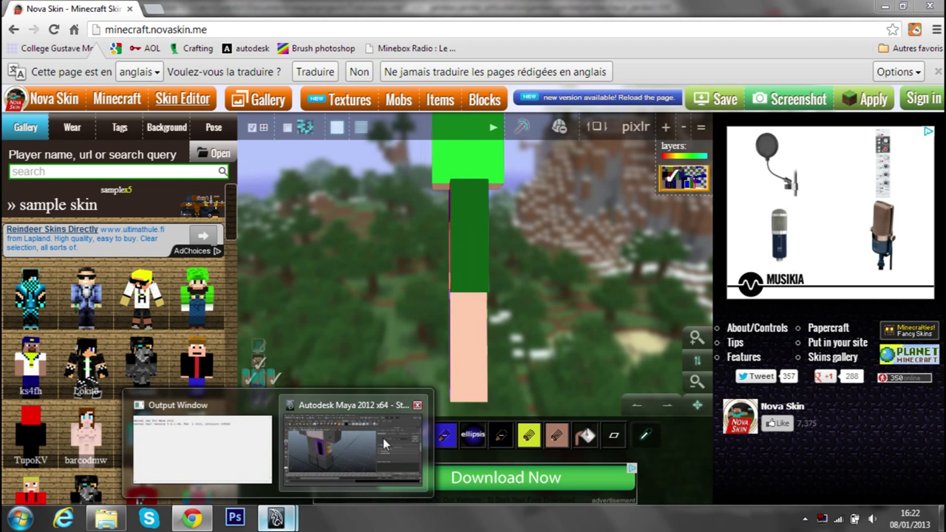
mouse_move(276, 518)
click(383, 438)
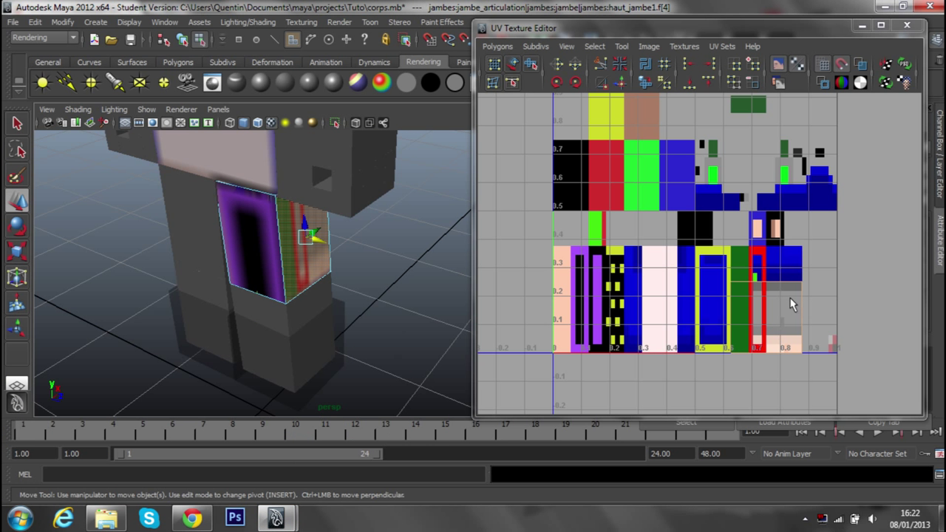
Move the side face's UV corners left onto the skin texture.
right_drag(790, 303, 748, 294)
click(739, 284)
mouse_move(739, 285)
mouse_down()
mouse_move(551, 252)
mouse_move(563, 255)
mouse_up()
click(801, 281)
drag(802, 282, 575, 251)
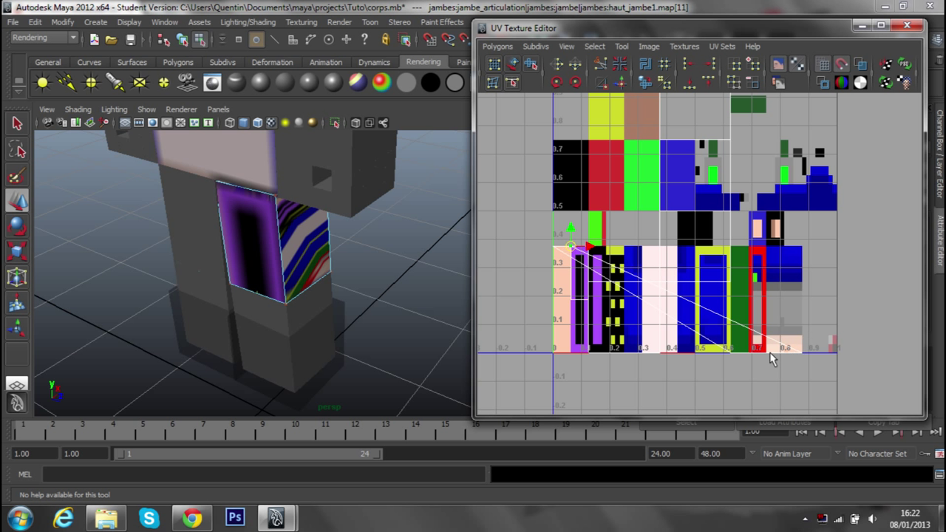
right_drag(754, 342, 747, 372)
right_drag(747, 338, 776, 341)
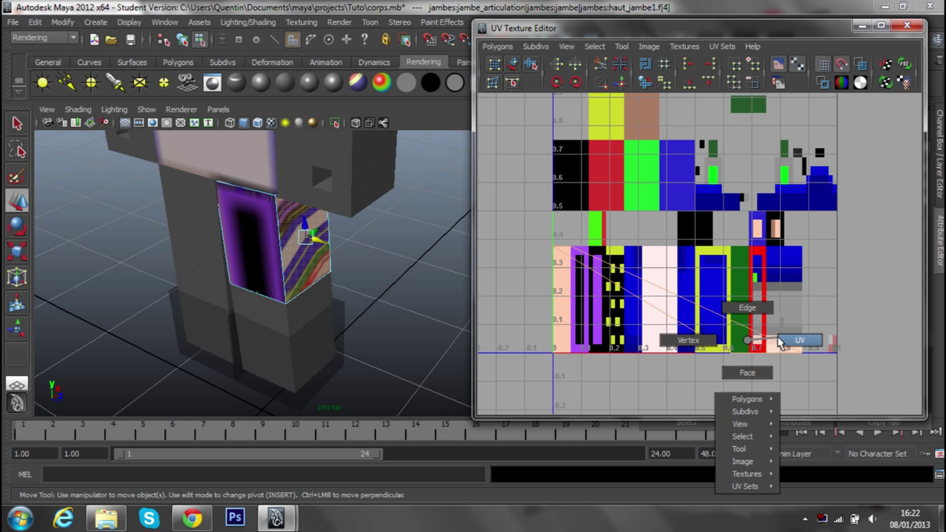
mouse_move(776, 344)
mouse_down()
mouse_move(575, 325)
mouse_move(554, 301)
mouse_up()
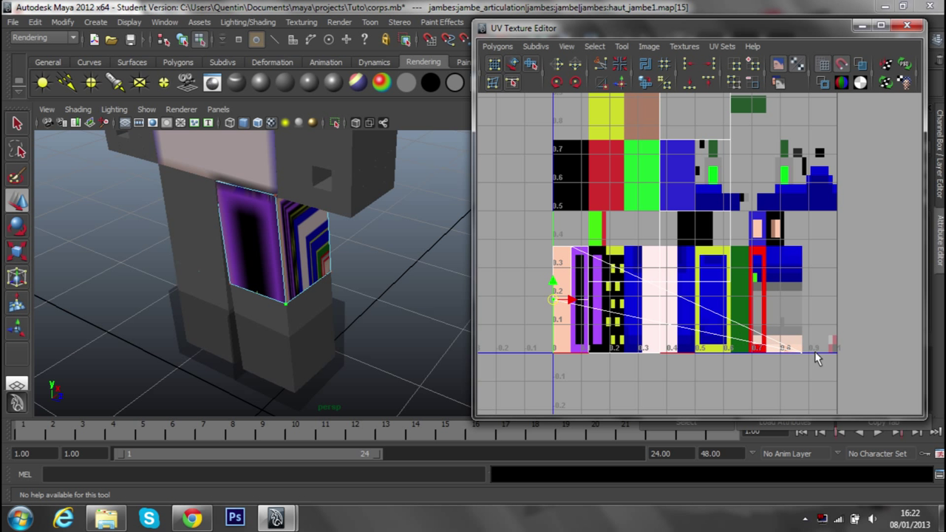
drag(782, 377, 573, 299)
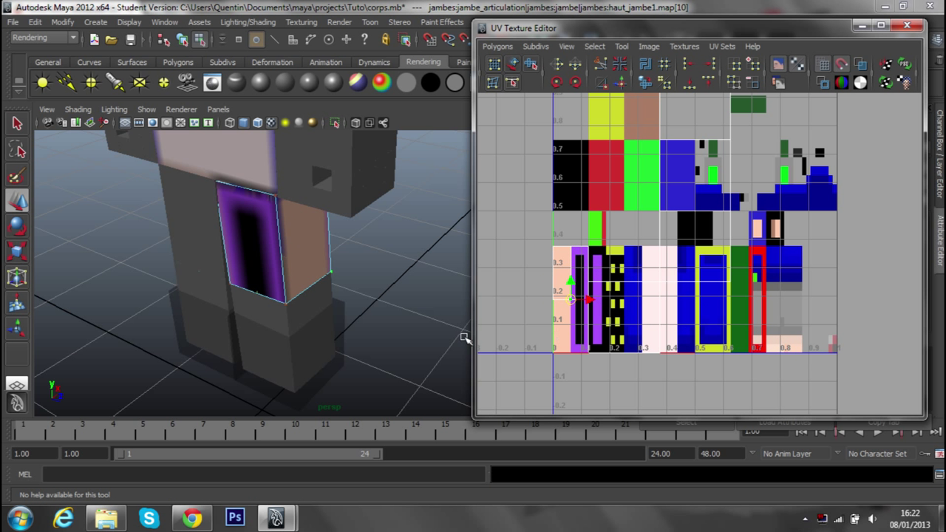
Check the textured leg faces and compare against the rotated Nova Skin model.
mouse_move(455, 235)
alt+mouse_down()
mouse_move(448, 224)
mouse_move(342, 211)
mouse_move(344, 224)
mouse_move(280, 223)
alt+mouse_up()
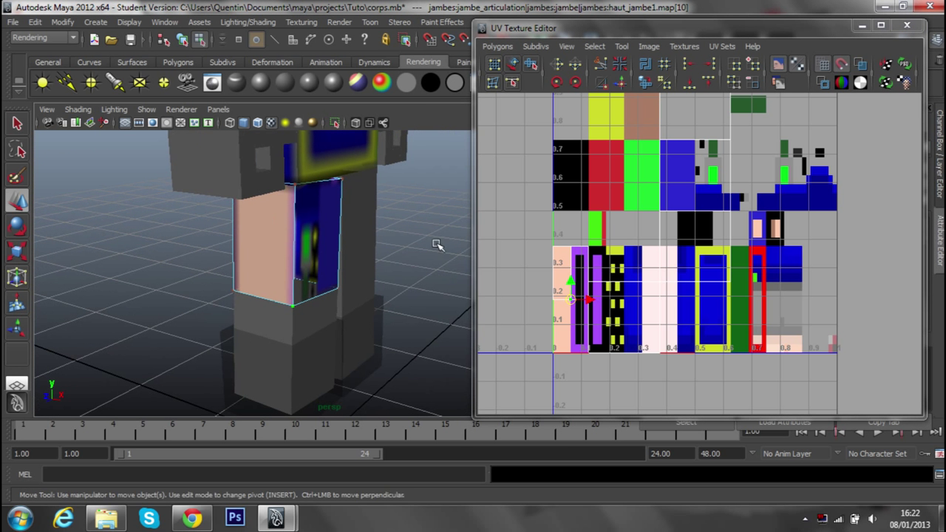
right_drag(693, 216, 686, 240)
click(667, 221)
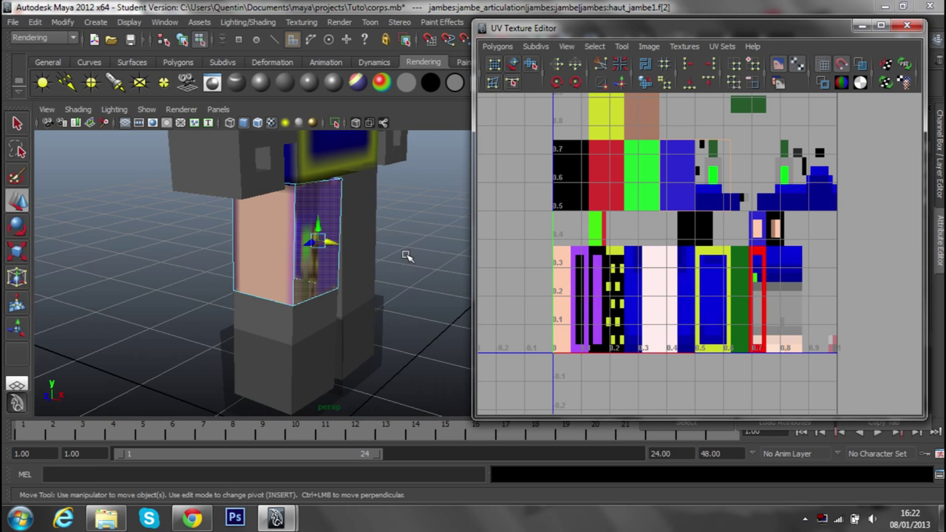
click(192, 519)
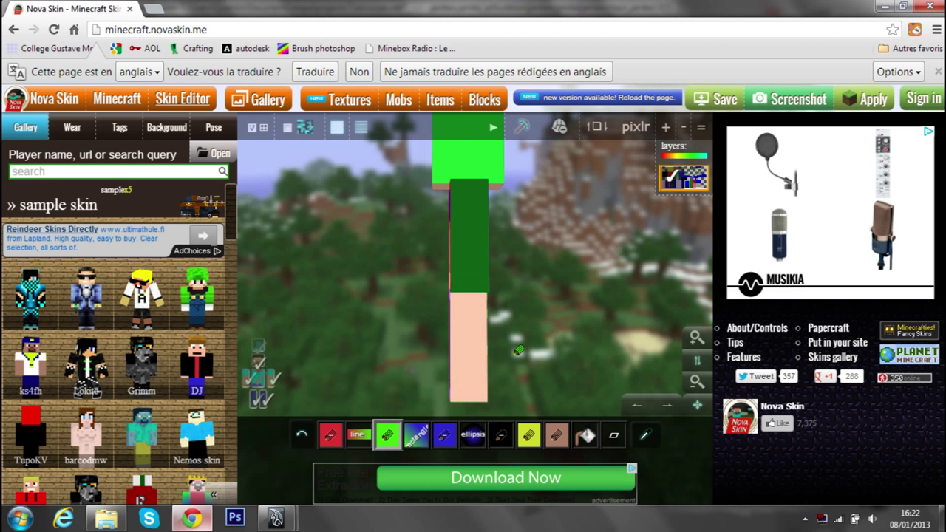
mouse_move(613, 264)
mouse_down()
mouse_move(528, 257)
mouse_move(471, 328)
mouse_move(467, 364)
mouse_move(551, 257)
mouse_up()
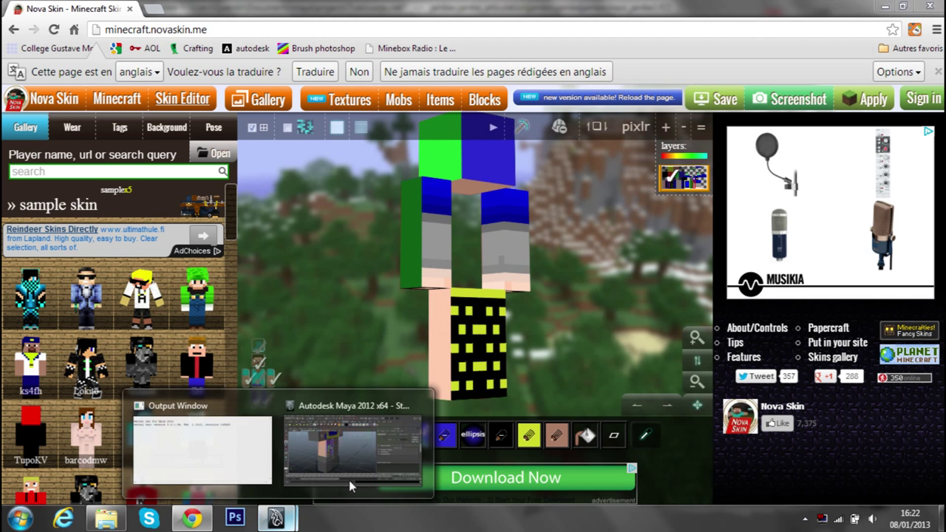
mouse_move(275, 518)
click(373, 453)
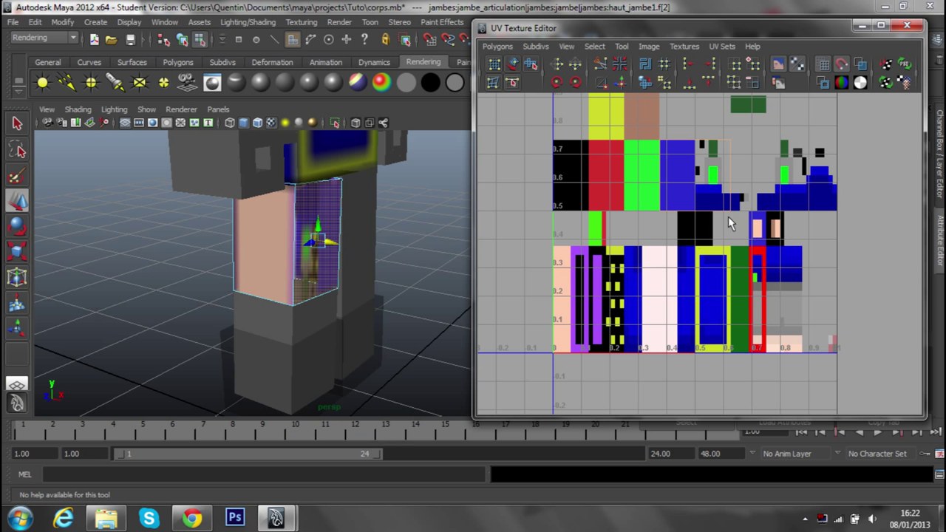
Move the first leg-face UV corners onto the black area with yellow dots.
right_drag(728, 217, 713, 141)
mouse_move(716, 193)
mouse_down()
mouse_move(752, 227)
mouse_move(626, 249)
mouse_move(615, 299)
mouse_move(624, 300)
mouse_up()
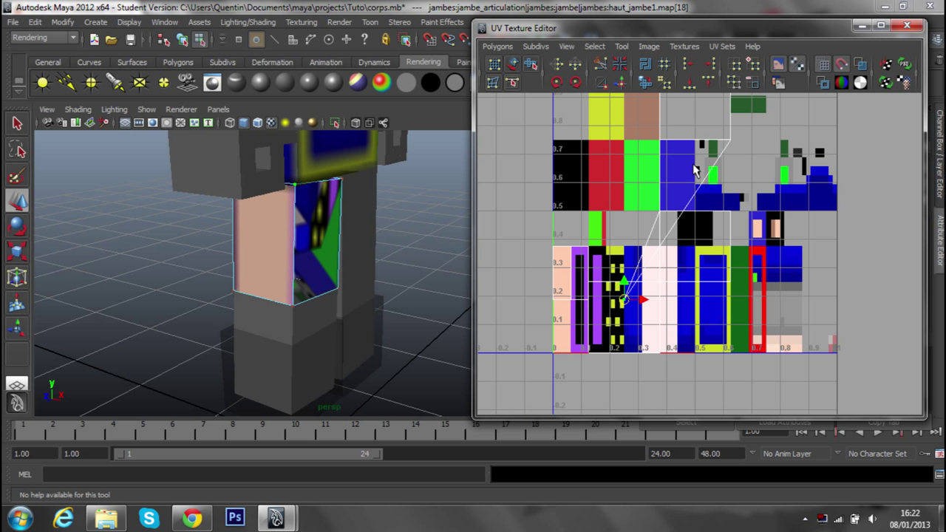
right_drag(695, 185, 673, 218)
click(673, 218)
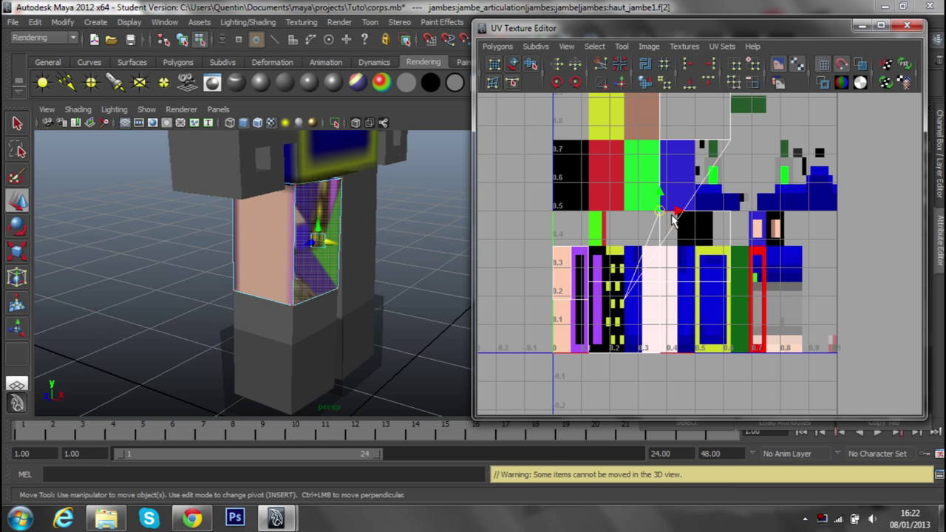
drag(673, 218, 604, 299)
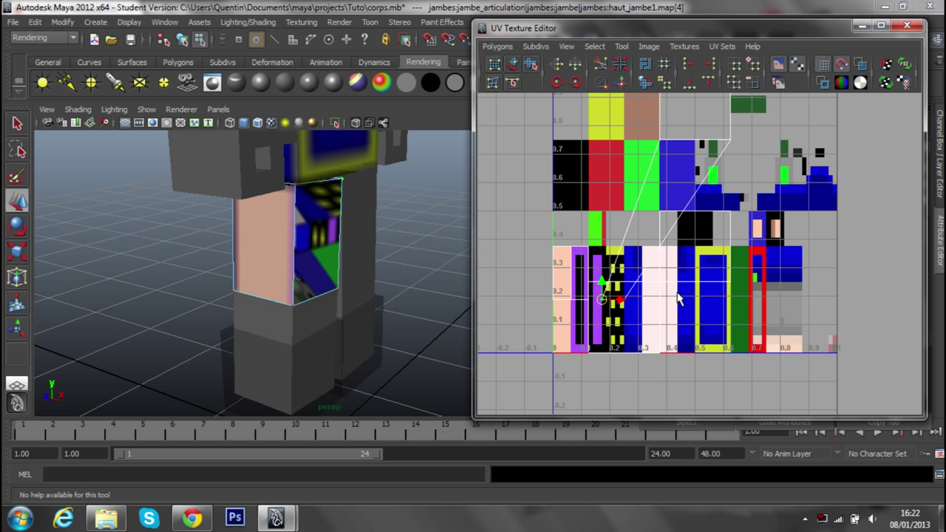
right_drag(686, 164, 674, 186)
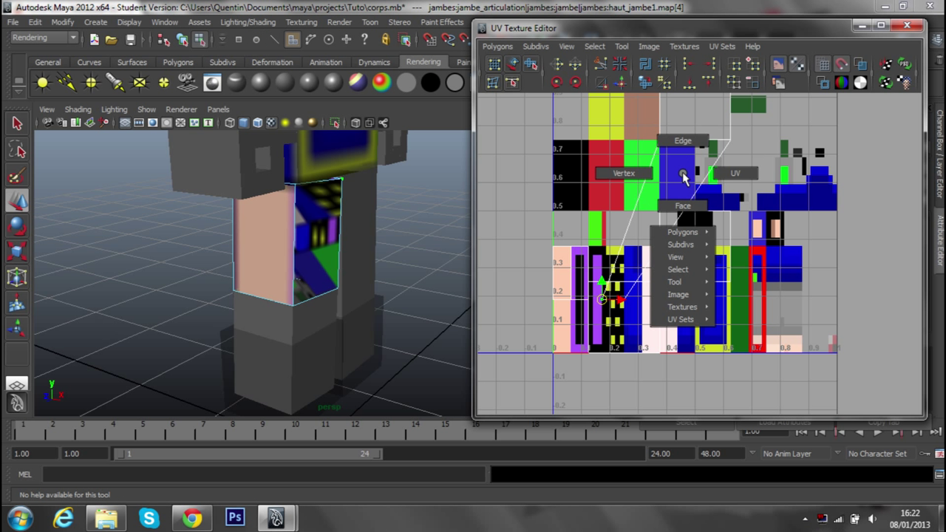
right_drag(671, 164, 662, 153)
click(661, 152)
drag(662, 153, 607, 250)
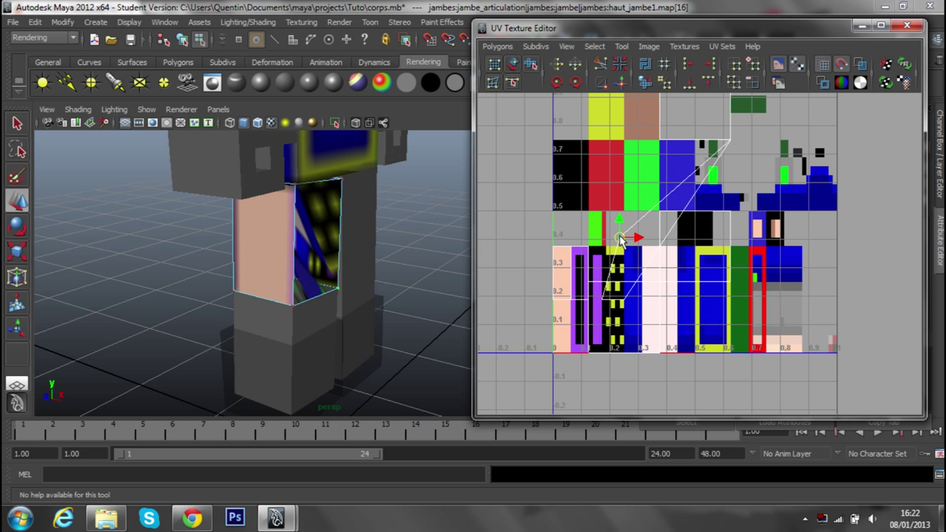
Place the next corner UVs on the dotted pattern's corners and view the leg front.
right_drag(657, 220, 699, 170)
click(684, 196)
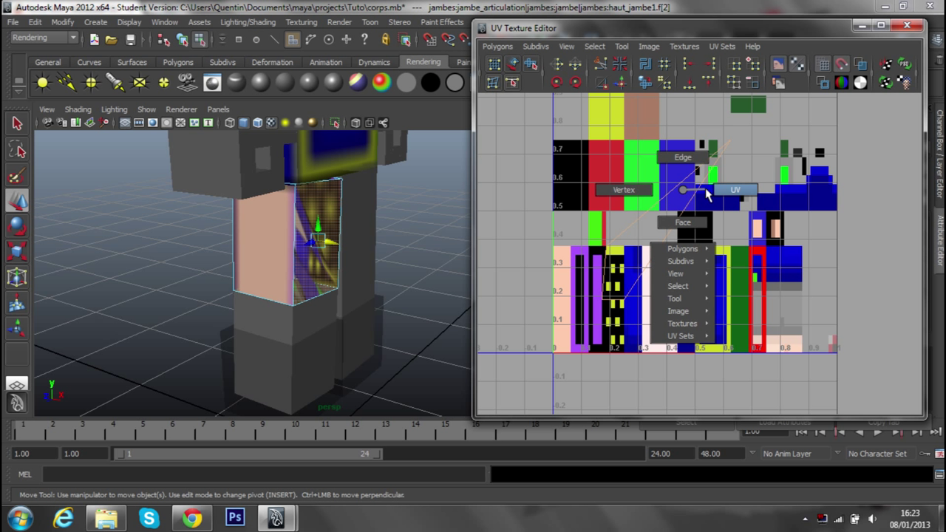
click(730, 140)
drag(733, 140, 624, 251)
right_click(618, 253)
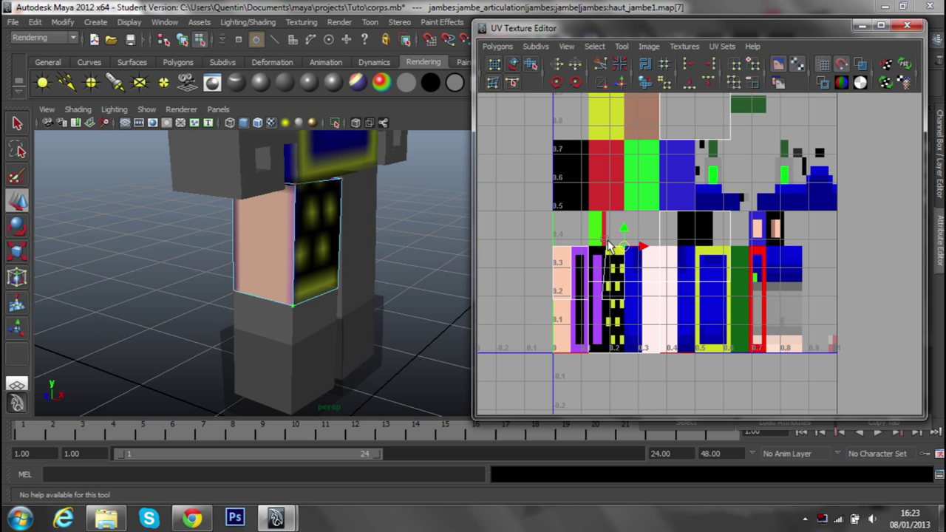
click(610, 249)
click(606, 299)
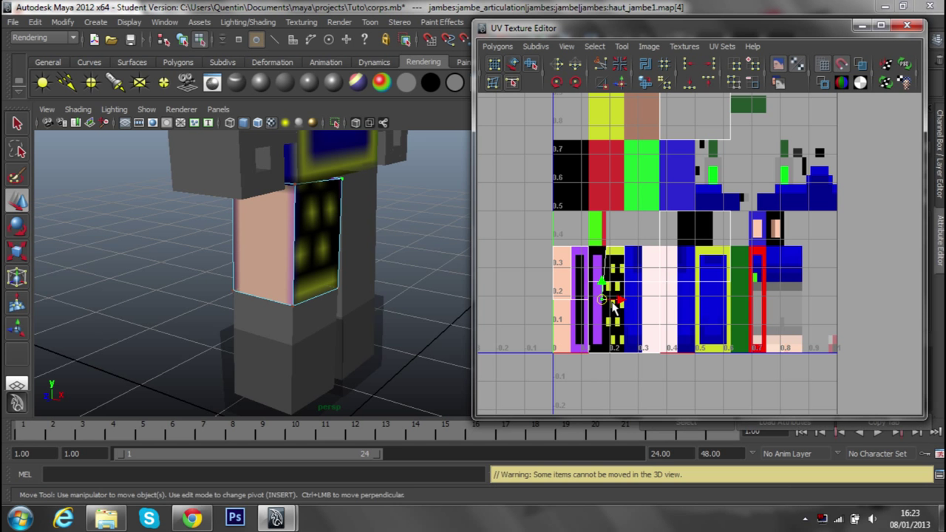
alt+drag(451, 281, 372, 274)
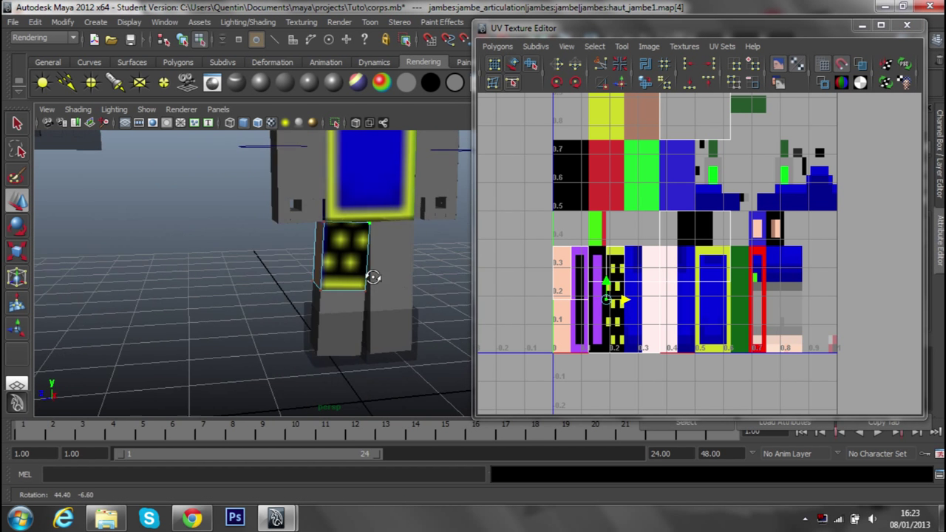
scroll(340, 276, up, 2)
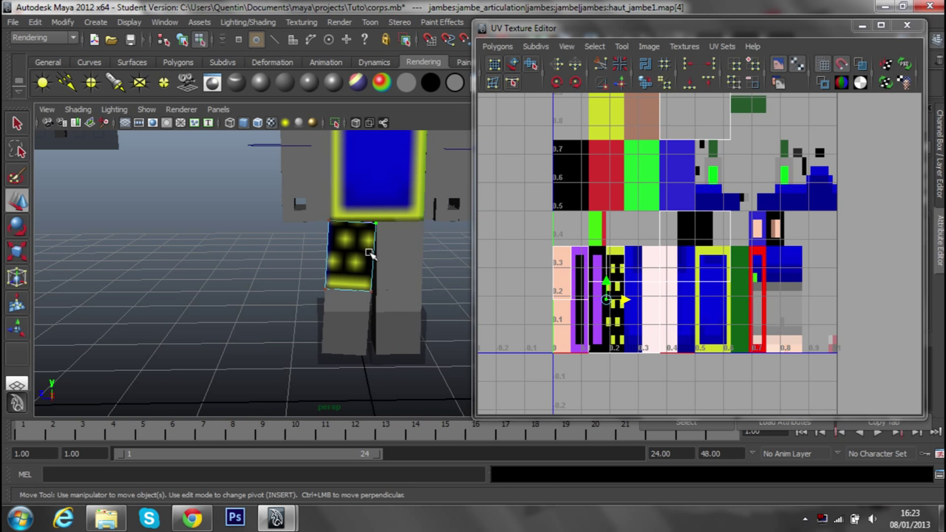
alt+right_drag(371, 255, 229, 313)
mouse_move(228, 313)
alt+mouse_down()
mouse_move(338, 319)
mouse_move(226, 306)
mouse_move(249, 268)
mouse_move(308, 317)
alt+mouse_up()
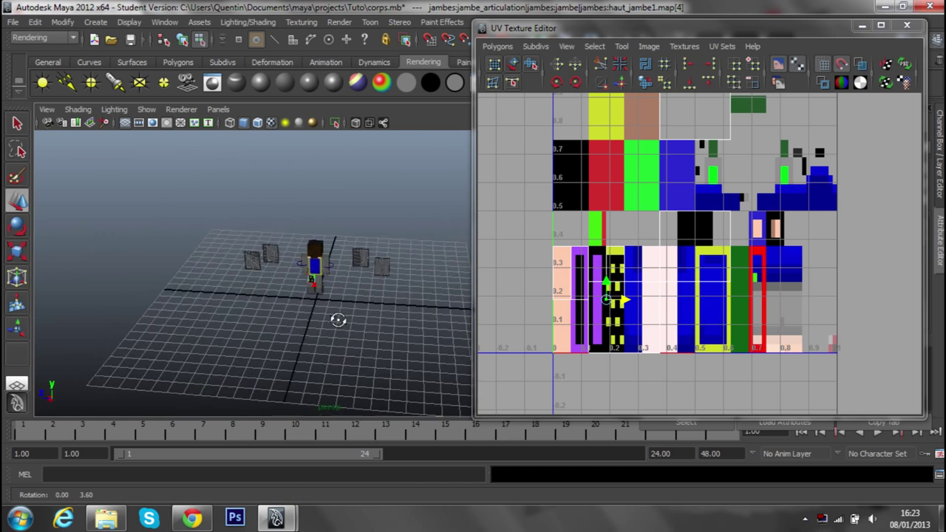
mouse_move(308, 317)
alt+right_down()
mouse_move(373, 282)
mouse_move(339, 325)
alt+right_up()
alt+drag(340, 325, 351, 334)
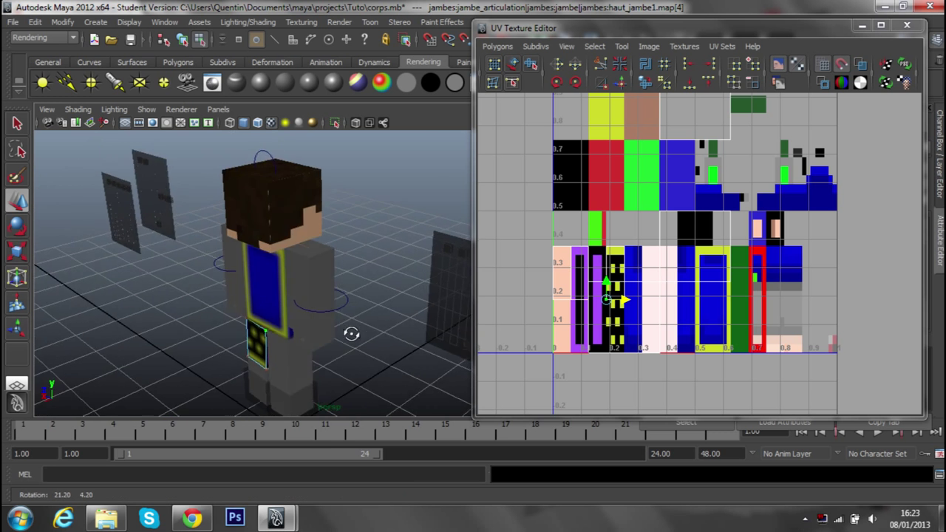
alt+right_drag(351, 333, 459, 294)
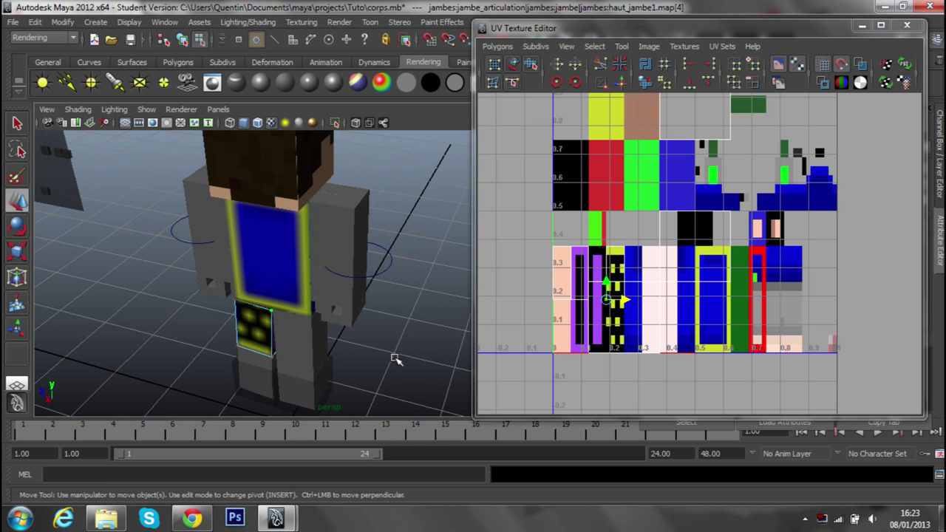
alt+right_drag(395, 359, 369, 296)
mouse_move(369, 296)
alt+mouse_down()
mouse_move(418, 236)
mouse_move(248, 257)
alt+mouse_up()
alt+right_drag(248, 257, 321, 278)
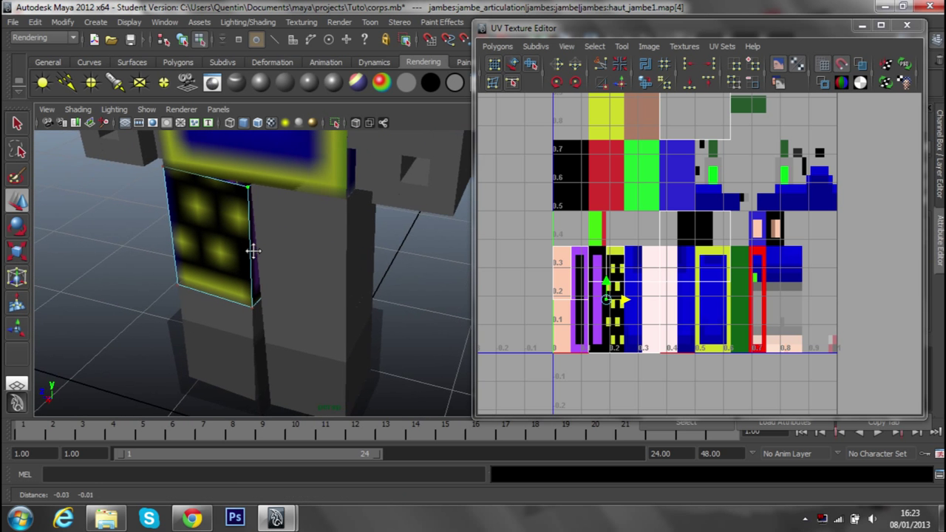
scroll(308, 286, up, 2)
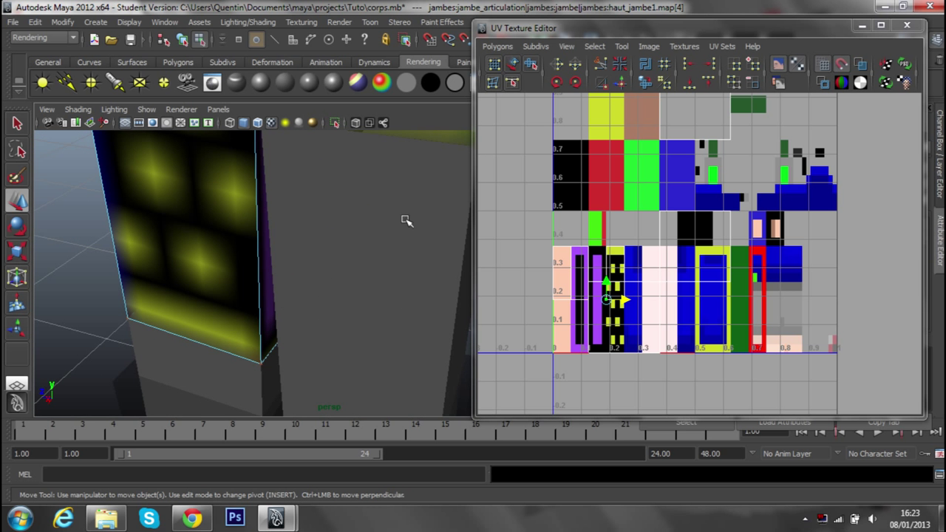
scroll(391, 263, down, 3)
mouse_move(391, 264)
alt+mouse_down()
mouse_move(363, 249)
mouse_move(313, 321)
alt+mouse_up()
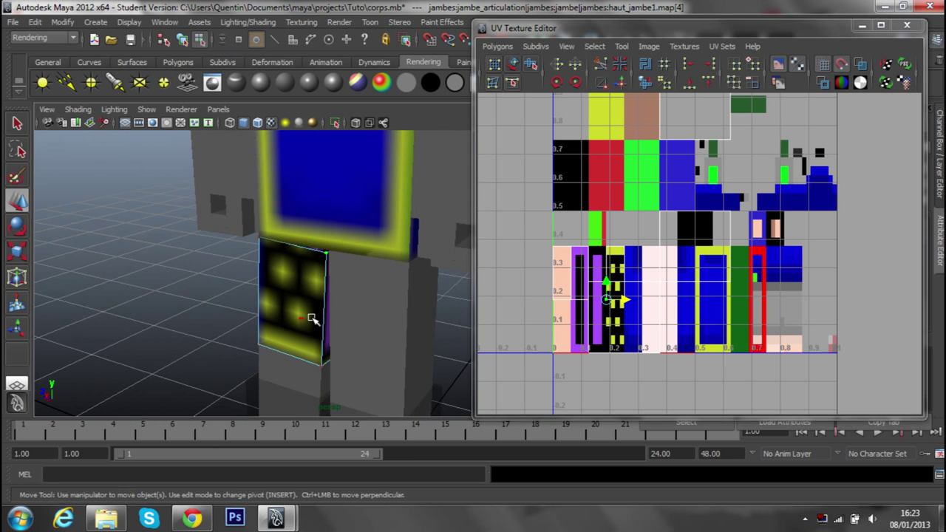
right_drag(724, 276, 724, 318)
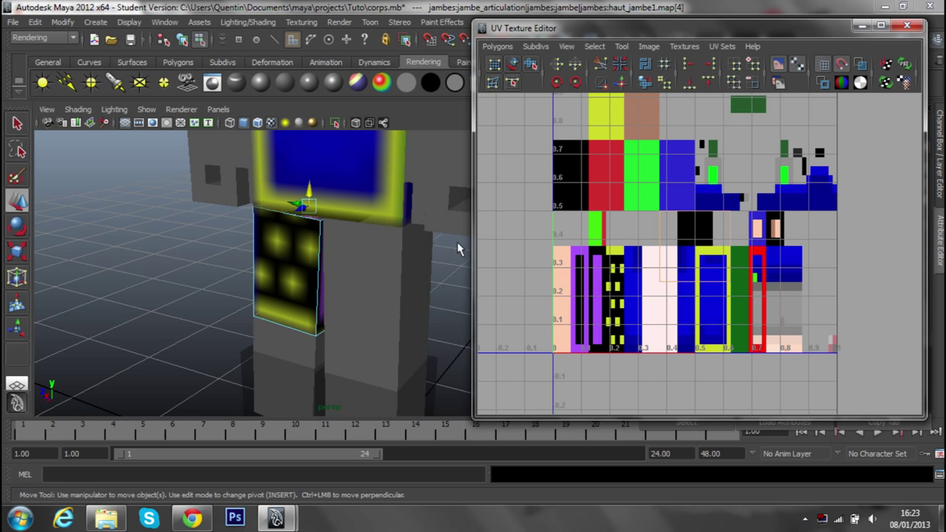
mouse_move(460, 244)
alt+mouse_down()
mouse_move(389, 241)
mouse_move(375, 281)
mouse_move(401, 281)
alt+mouse_up()
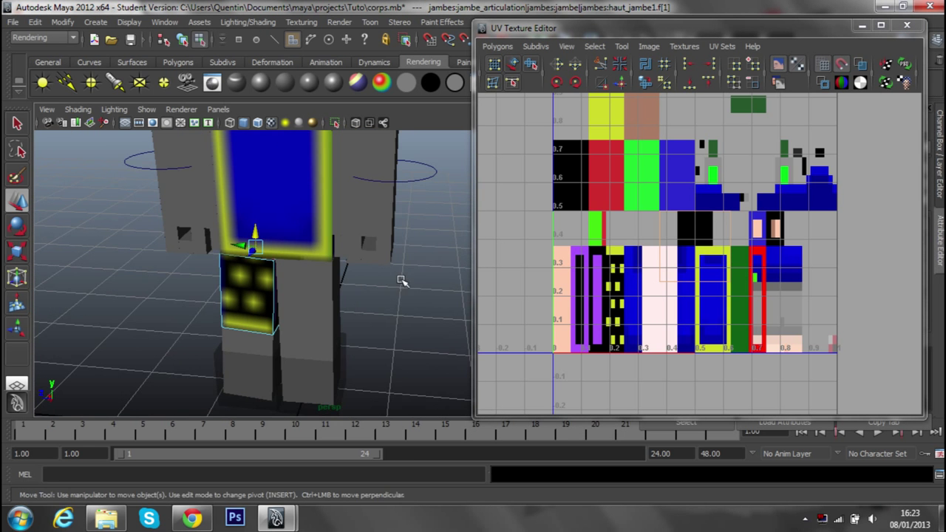
alt+right_drag(401, 281, 428, 344)
key(ctrl+z)
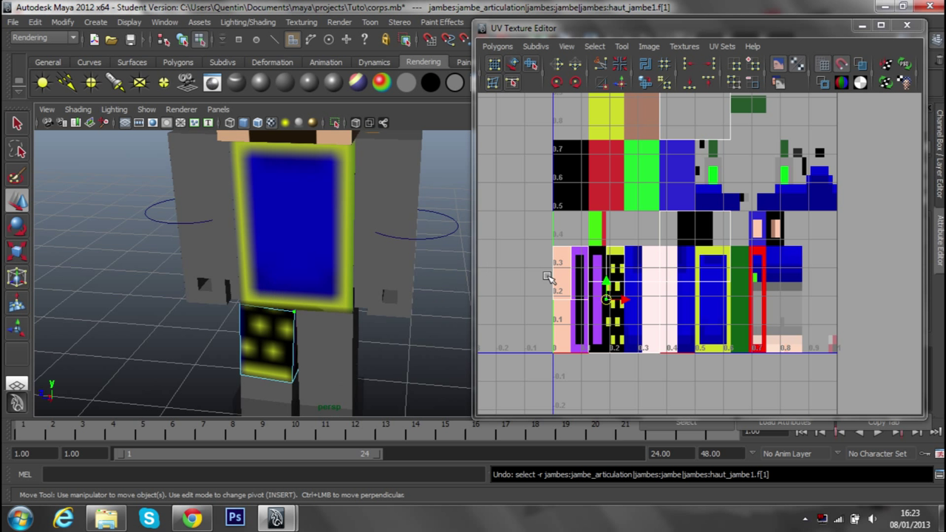
right_drag(710, 230, 761, 231)
click(660, 210)
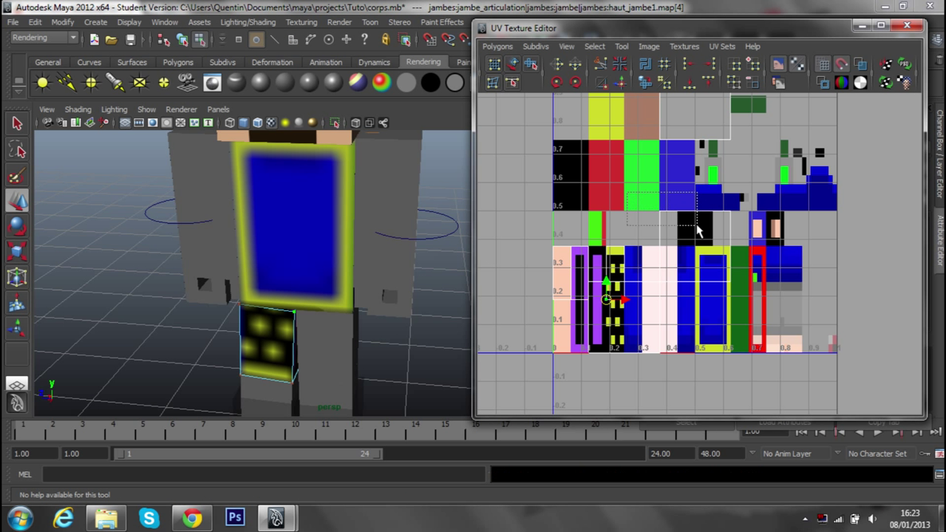
Drag the selected corner UV left with Move (W) to about U 0, V 0.5.
key(w)
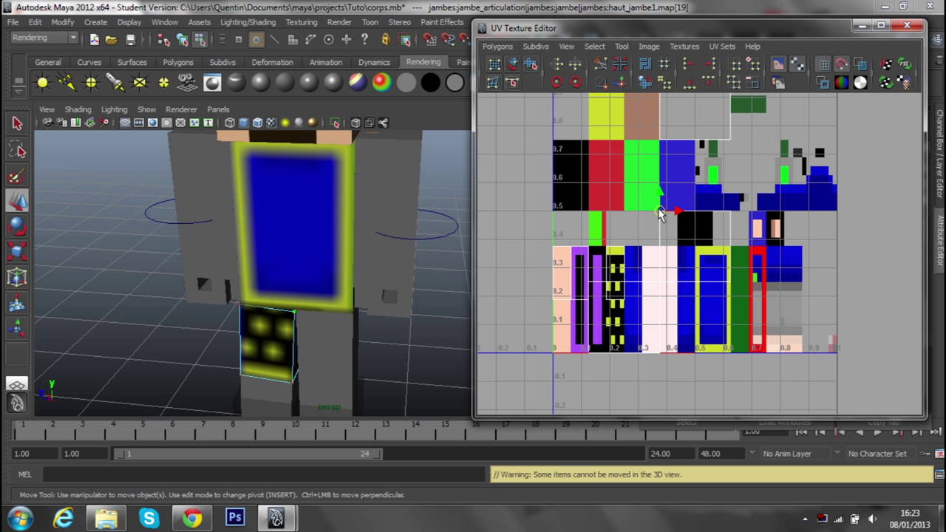
drag(660, 212, 605, 212)
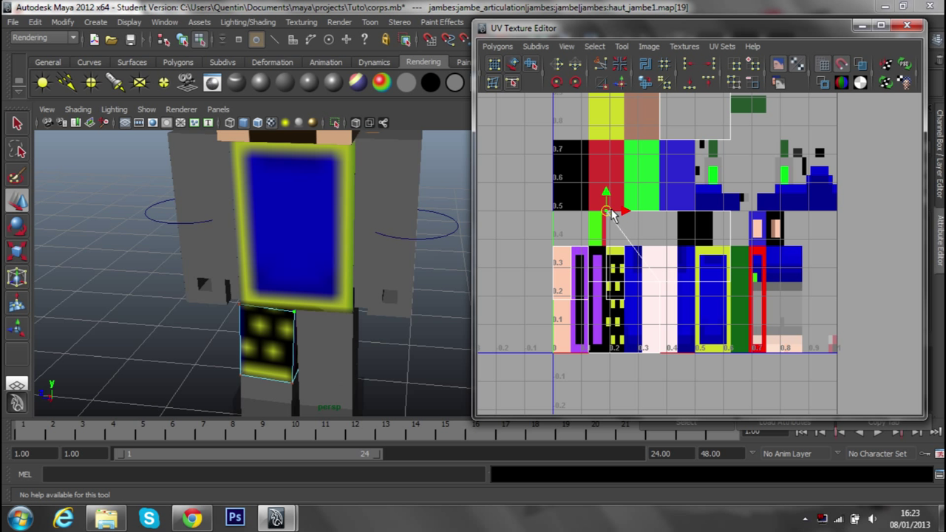
drag(610, 212, 557, 213)
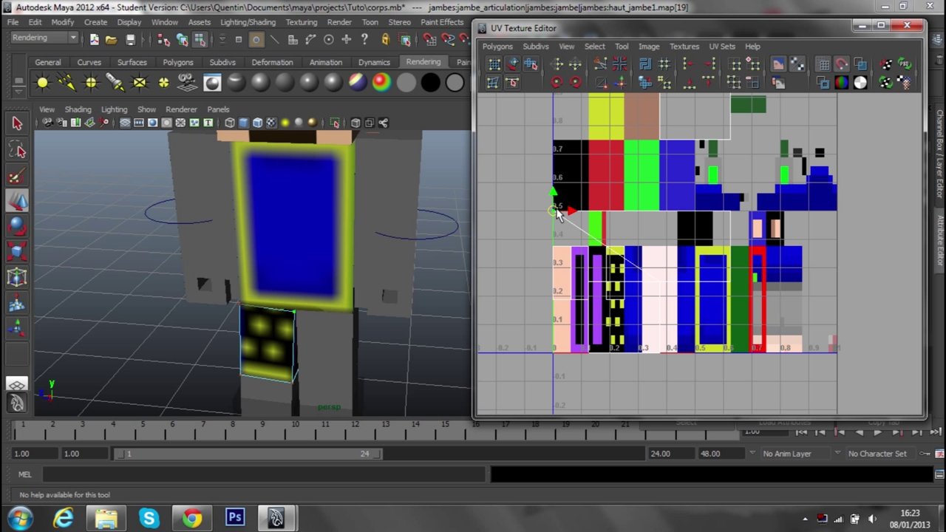
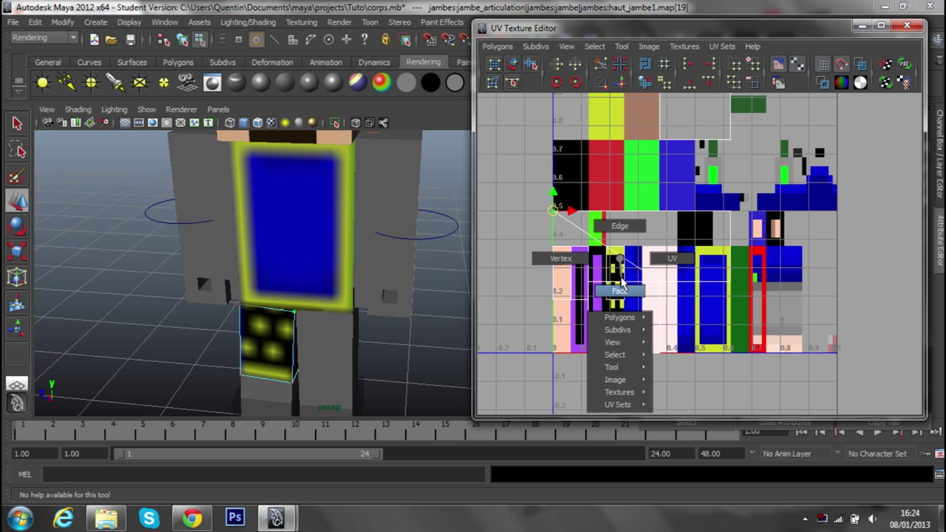
Select the upper leg's face in the UV layout and get the Move tool ready.
right_drag(620, 266, 620, 298)
click(620, 270)
right_click(566, 234)
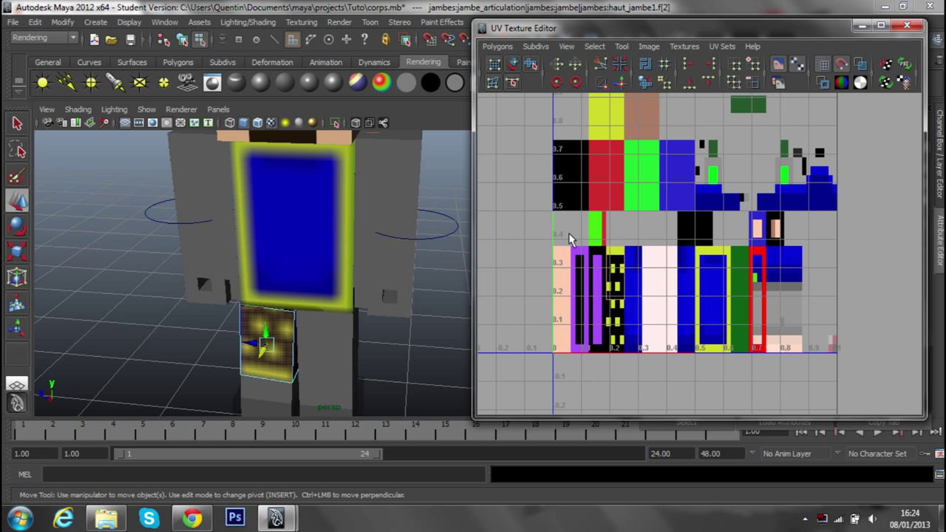
click(569, 238)
right_click(613, 228)
click(613, 237)
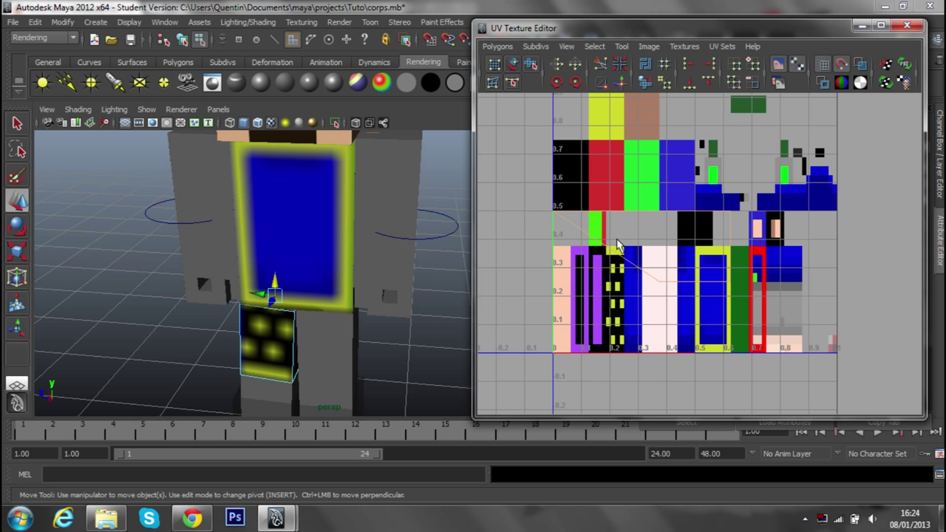
right_drag(612, 236, 704, 274)
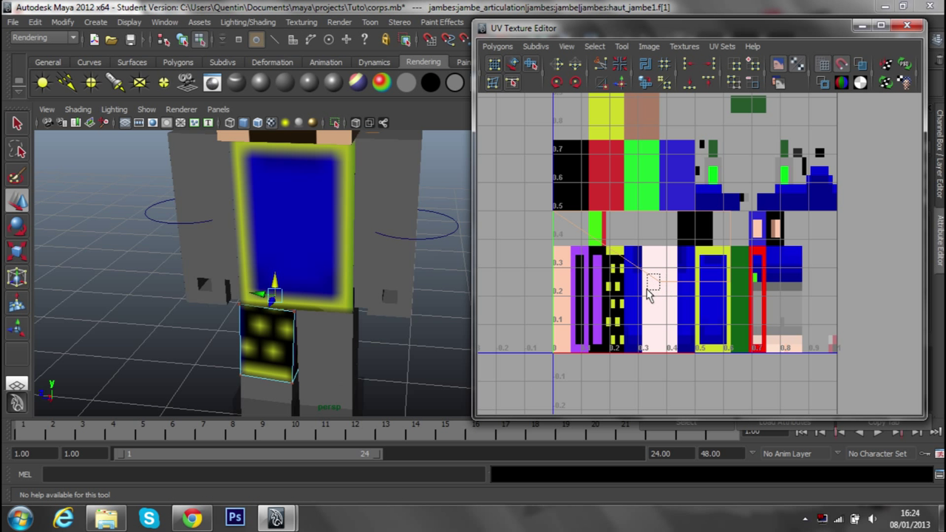
key(w)
Drag the leg's corner UVs left onto the pants region of the skin texture.
right_click(654, 271)
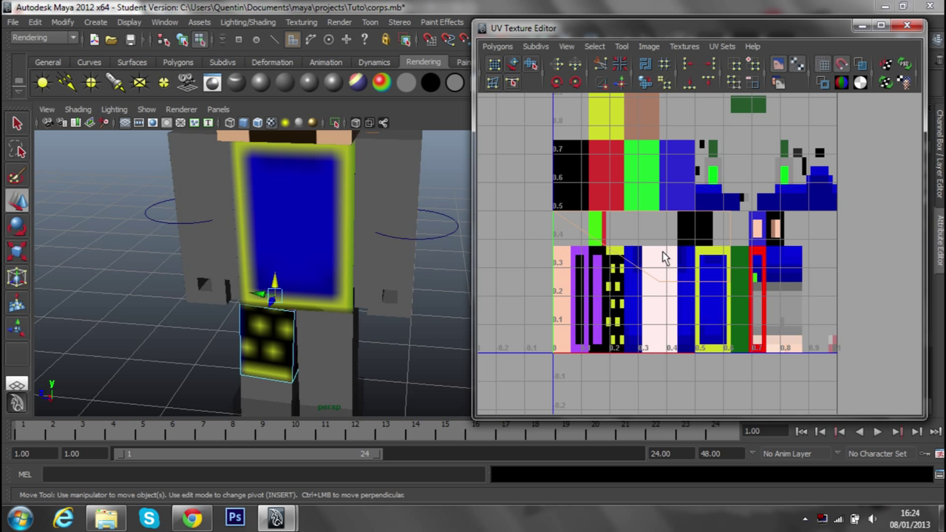
right_drag(663, 257, 669, 267)
mouse_move(674, 266)
mouse_down()
mouse_move(645, 314)
mouse_move(559, 253)
mouse_up()
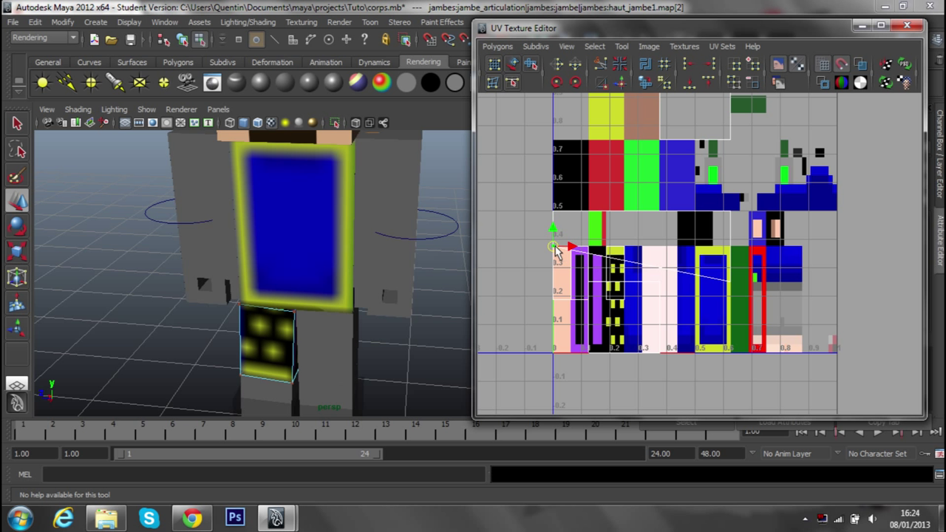
right_drag(718, 226, 718, 259)
mouse_move(736, 227)
right_down()
mouse_move(736, 271)
mouse_move(697, 264)
right_up()
drag(680, 264, 575, 249)
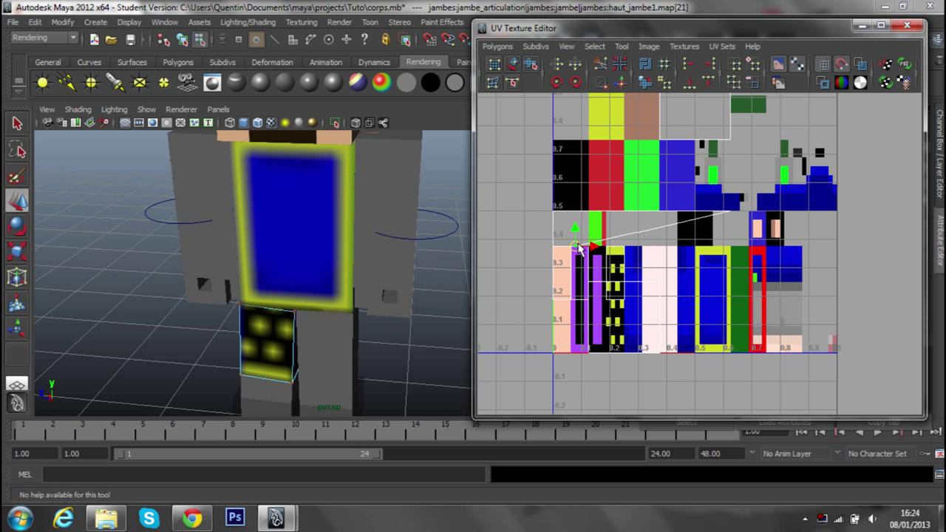
click(731, 214)
drag(731, 215, 595, 214)
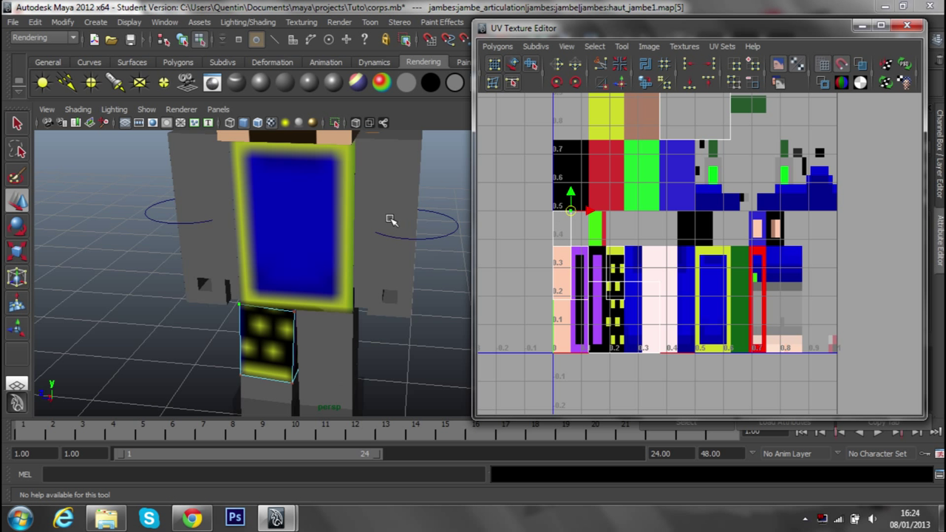
Select leg face f[3] and orbit the 3D view to inspect the leg.
alt+right_drag(678, 292, 663, 299)
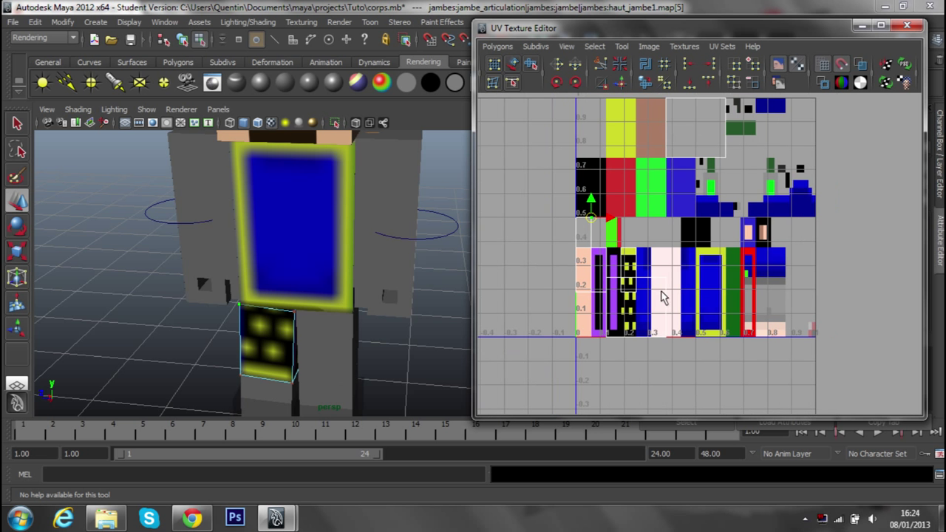
right_drag(693, 129, 695, 145)
click(695, 123)
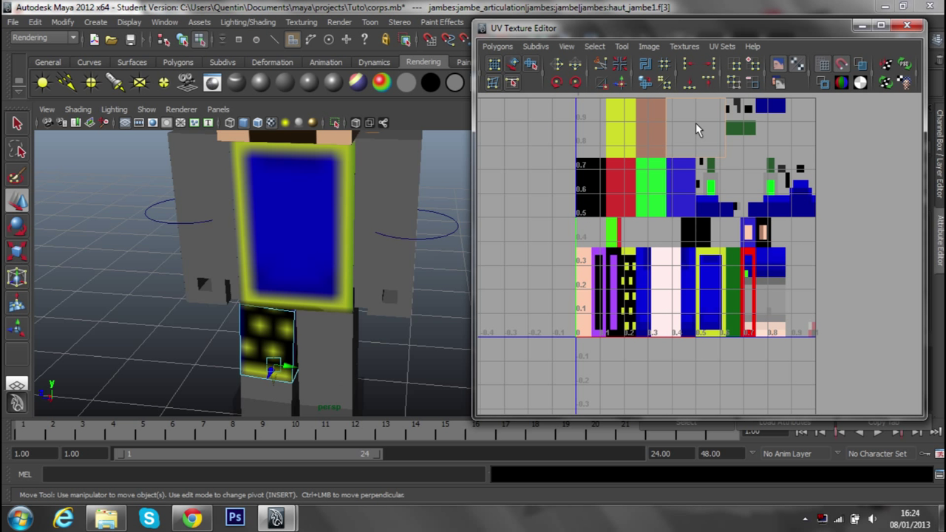
mouse_move(418, 354)
alt+mouse_down()
mouse_move(481, 345)
mouse_move(392, 302)
mouse_move(452, 172)
mouse_move(410, 240)
mouse_move(534, 262)
mouse_move(503, 261)
mouse_move(468, 300)
mouse_move(469, 279)
mouse_move(579, 241)
mouse_move(538, 263)
mouse_move(351, 274)
mouse_move(271, 305)
mouse_move(288, 249)
mouse_move(293, 291)
alt+mouse_up()
scroll(350, 274, up, 3)
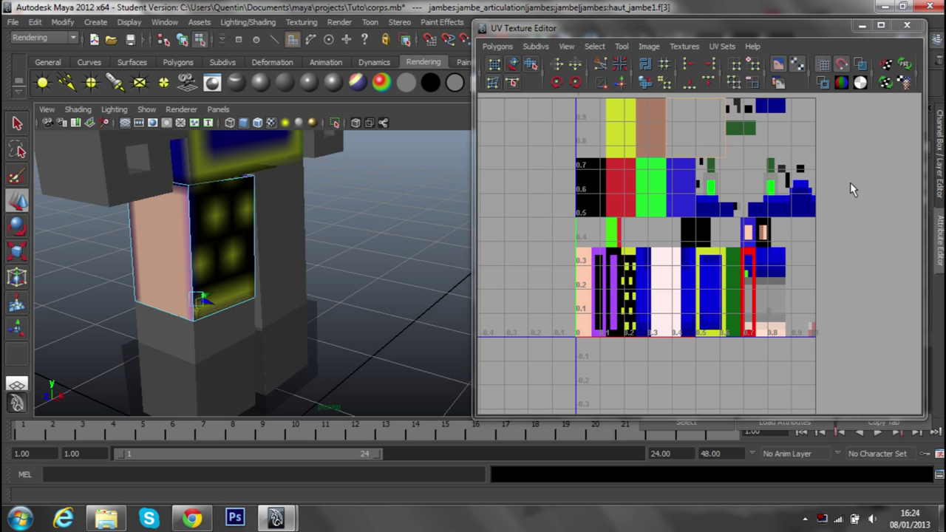
Select the UVs of the leg face for moving, checking the leg from another angle.
mouse_move(645, 266)
right_down()
mouse_move(662, 233)
mouse_move(665, 271)
right_up()
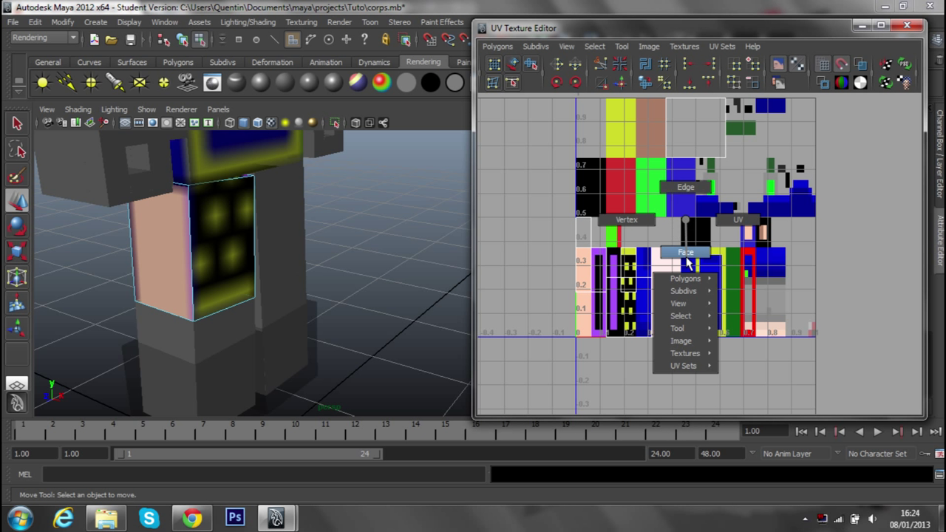
click(645, 308)
right_drag(645, 309, 694, 302)
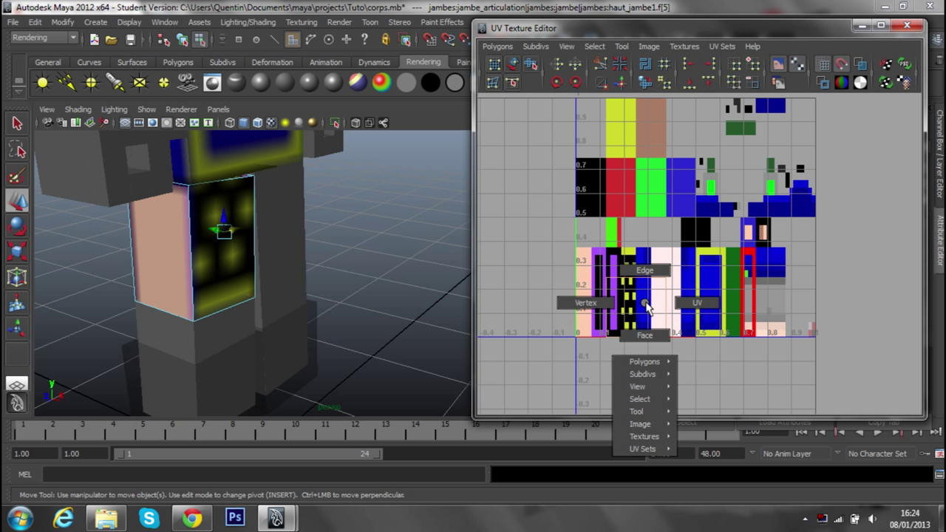
mouse_move(354, 310)
alt+mouse_down()
mouse_move(367, 278)
mouse_move(207, 278)
mouse_move(219, 266)
alt+mouse_up()
right_drag(634, 290, 644, 279)
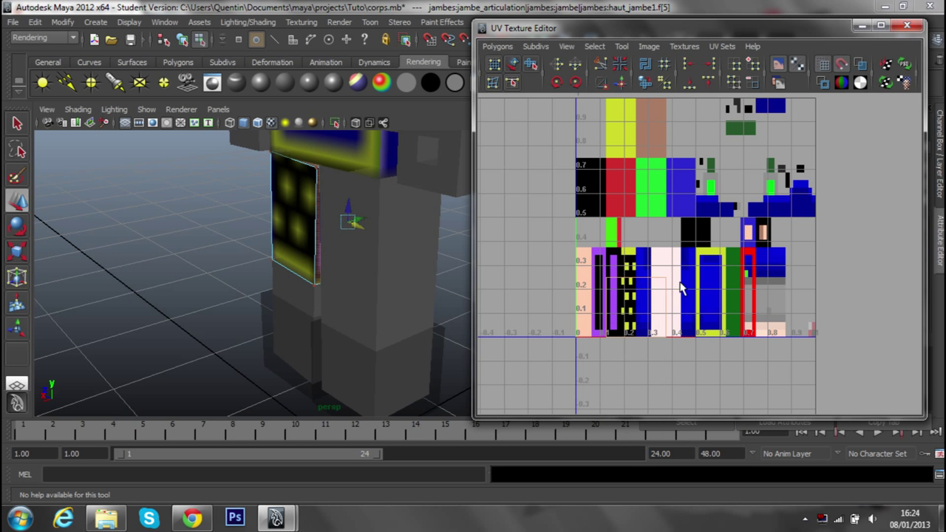
drag(674, 292, 667, 288)
key(w)
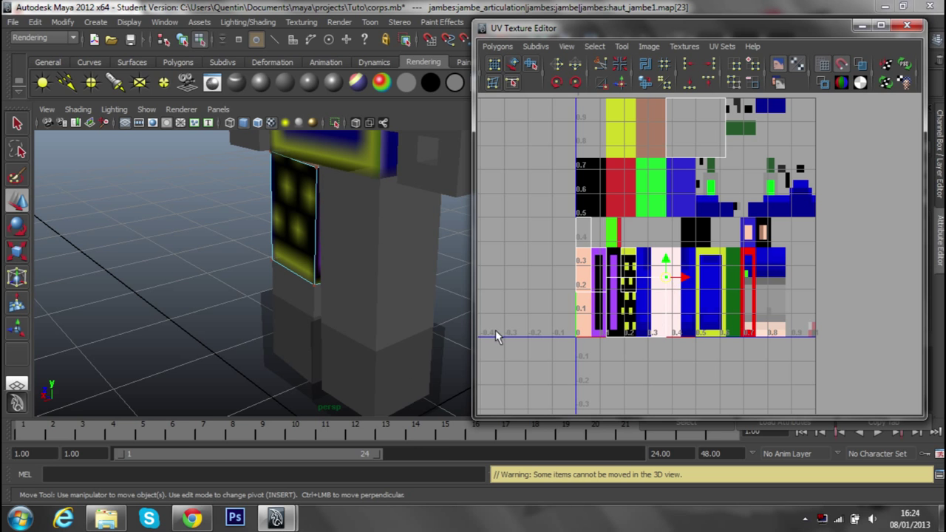
Show the leg layer in the Nova Skin editor for reference, then return to Maya.
click(191, 519)
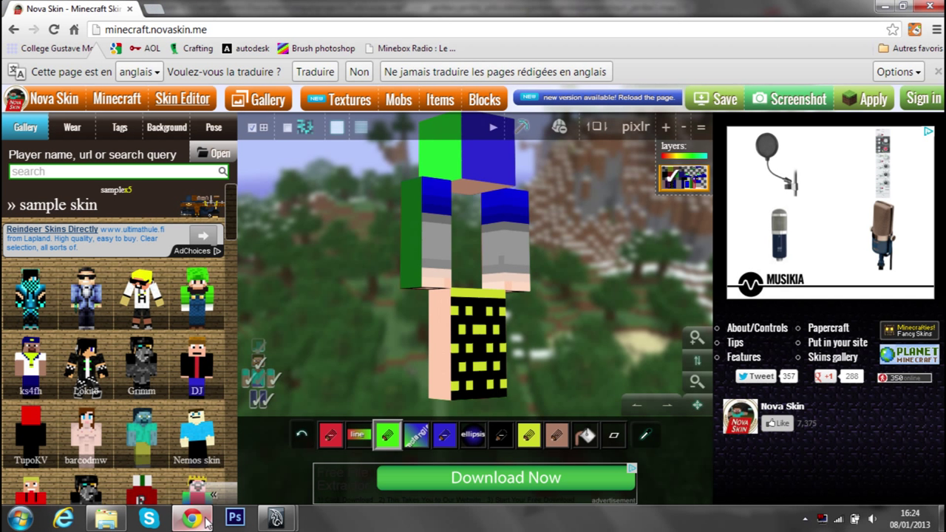
click(263, 403)
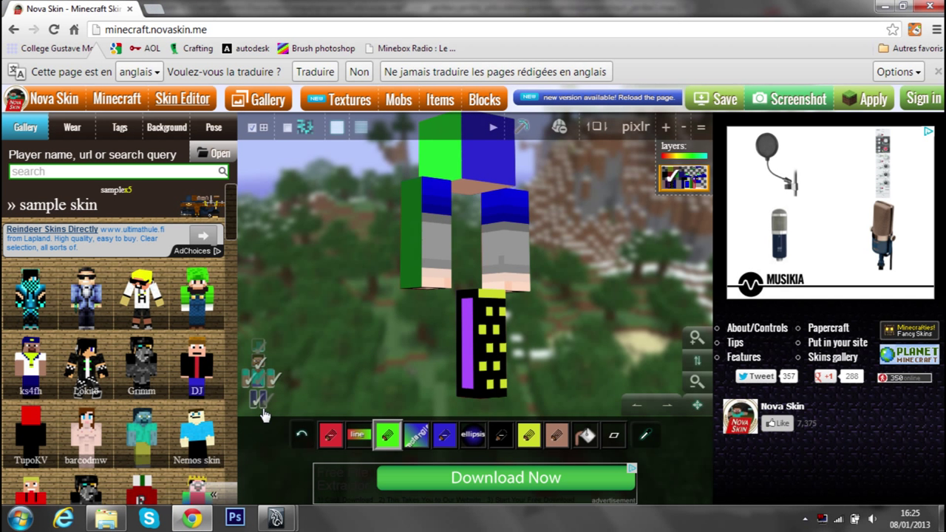
click(352, 473)
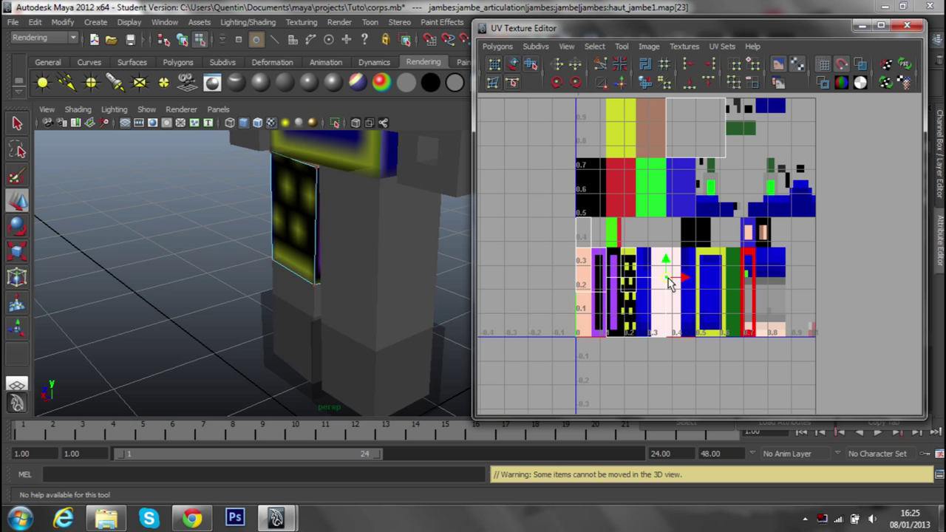
Move the leg face's individual UVs onto the purple stripes, check the leg, then switch to Nova Skin.
drag(668, 283, 613, 251)
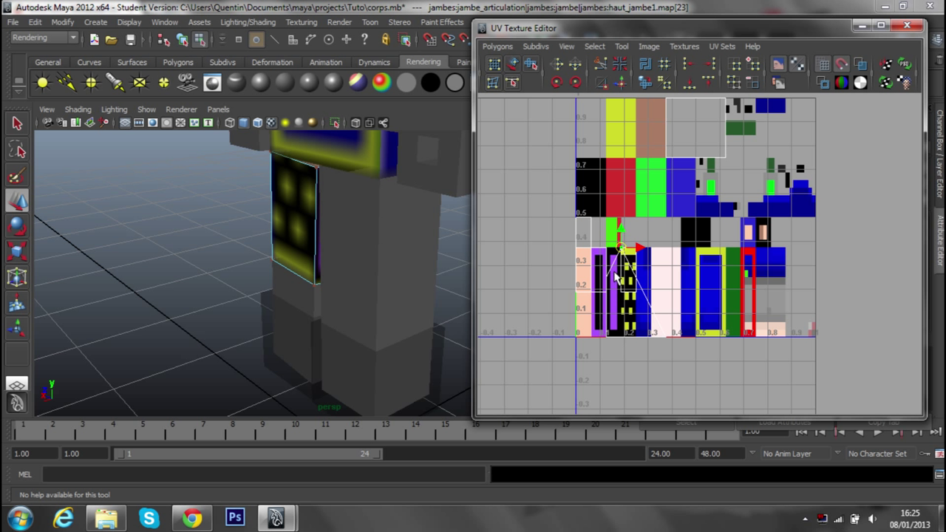
click(602, 284)
drag(608, 283, 606, 249)
click(603, 336)
drag(606, 338, 606, 307)
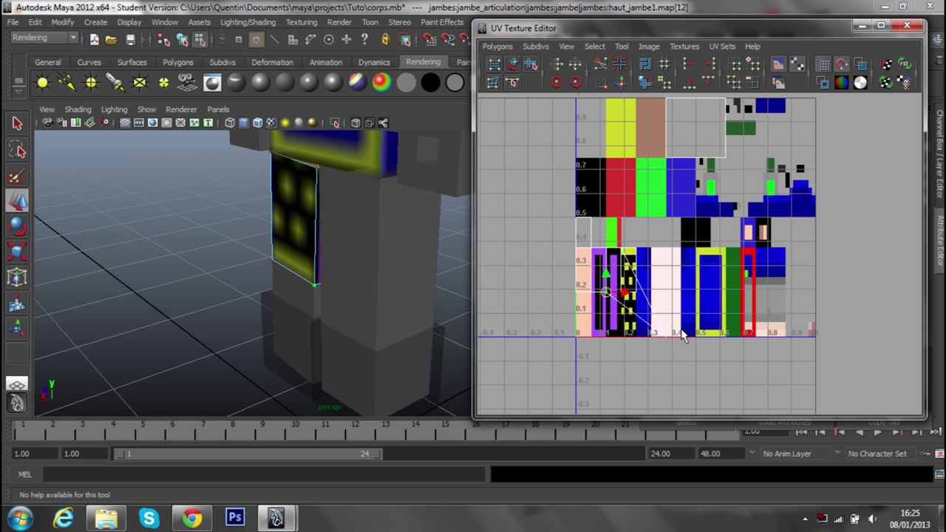
mouse_move(653, 354)
mouse_down()
mouse_move(660, 344)
mouse_move(625, 291)
mouse_up()
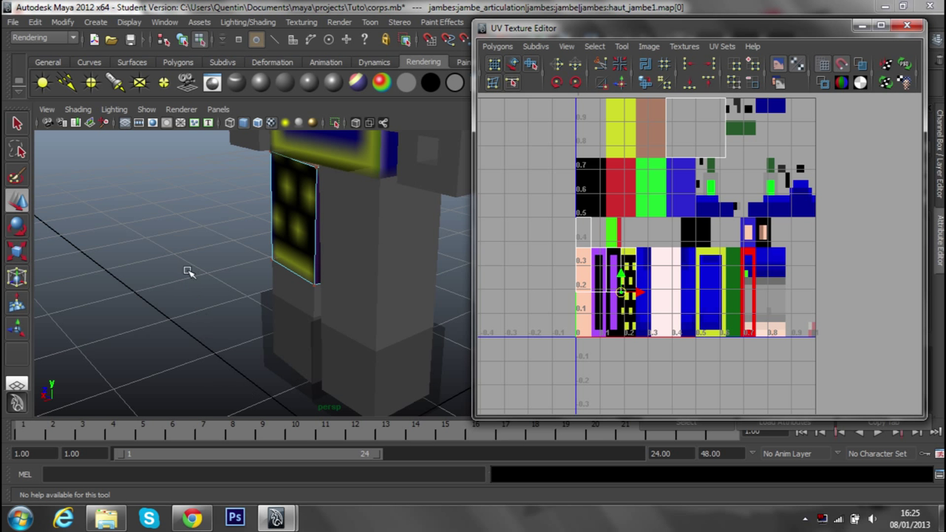
mouse_move(181, 245)
alt+mouse_down()
mouse_move(190, 262)
mouse_move(317, 236)
mouse_move(496, 236)
mouse_move(275, 458)
alt+mouse_up()
click(191, 519)
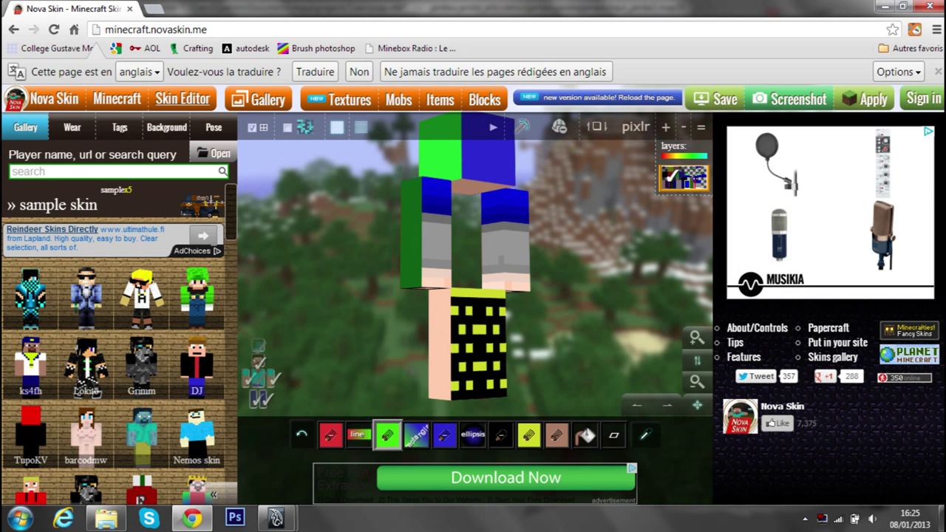
Turn on the pixel grid and rotate the skin model to view its back, then return to Maya.
click(543, 124)
mouse_move(591, 238)
mouse_down()
mouse_move(364, 248)
mouse_move(448, 231)
mouse_move(379, 219)
mouse_move(390, 205)
mouse_up()
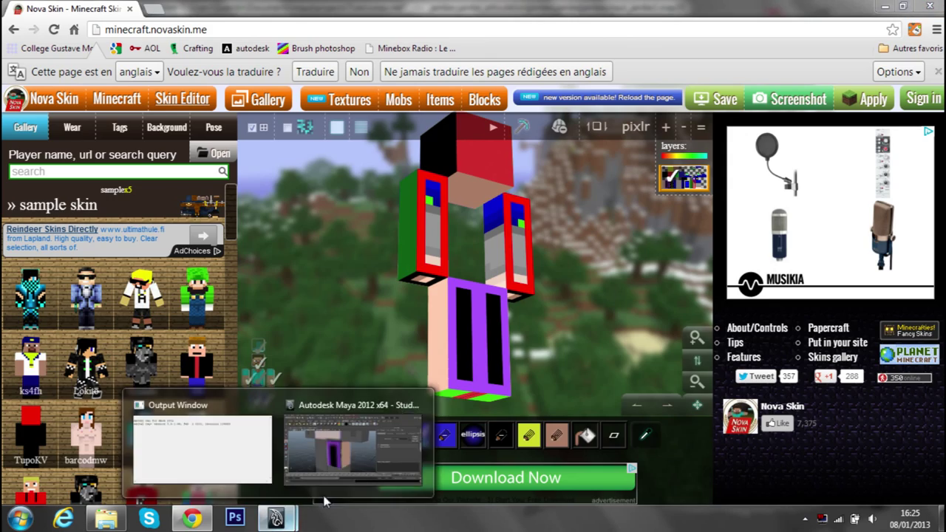
click(353, 443)
scroll(333, 296, down, 5)
Assign the existing textured skin material to the other upper leg.
mouse_move(418, 291)
alt+mouse_down()
mouse_move(837, 294)
mouse_move(561, 302)
alt+mouse_up()
alt+middle_drag(557, 302, 524, 303)
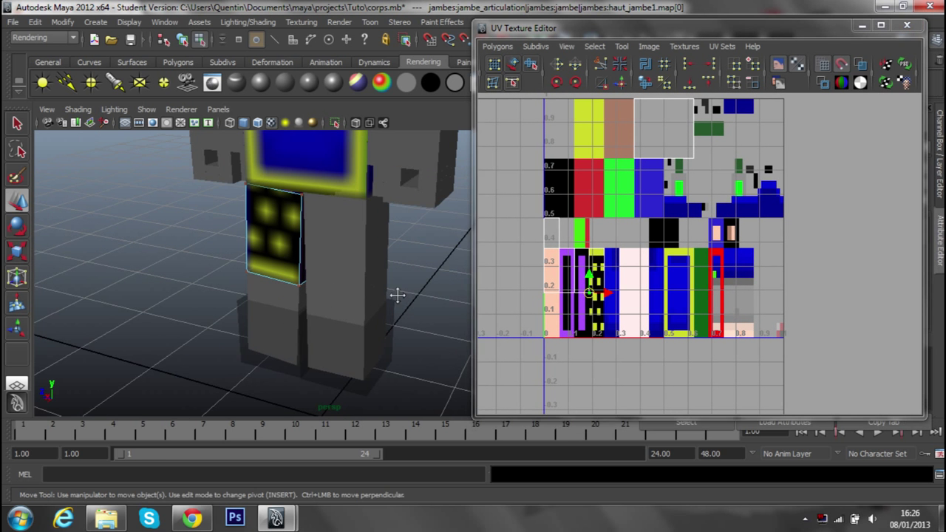
alt+drag(397, 295, 376, 272)
right_drag(268, 263, 329, 240)
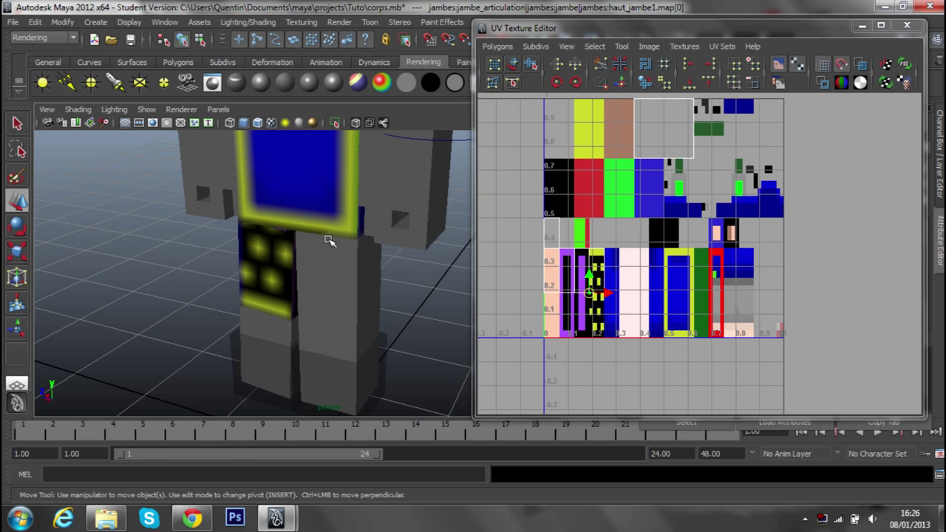
click(375, 281)
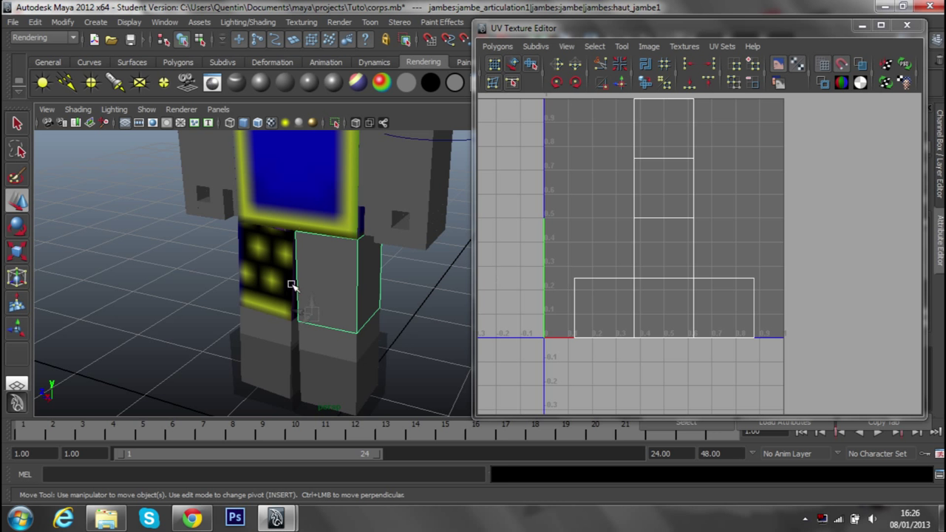
right_drag(329, 266, 354, 497)
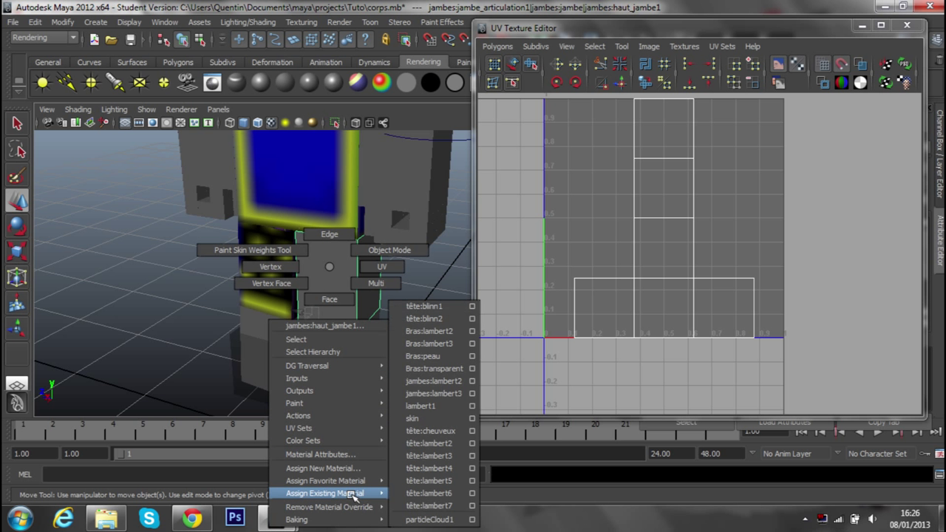
right_drag(354, 497, 414, 418)
Select all of that leg's UV edges and cut them apart.
mouse_move(395, 327)
alt+mouse_down()
mouse_move(465, 321)
mouse_move(380, 327)
alt+mouse_up()
mouse_move(379, 327)
alt+middle_down()
mouse_move(354, 329)
mouse_move(366, 256)
alt+middle_up()
right_drag(639, 293, 633, 235)
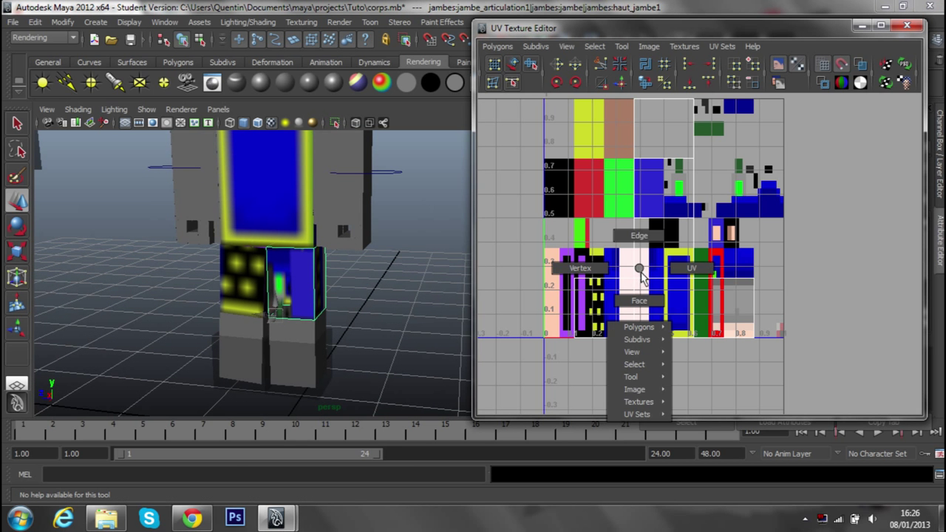
alt+middle_drag(762, 334, 748, 367)
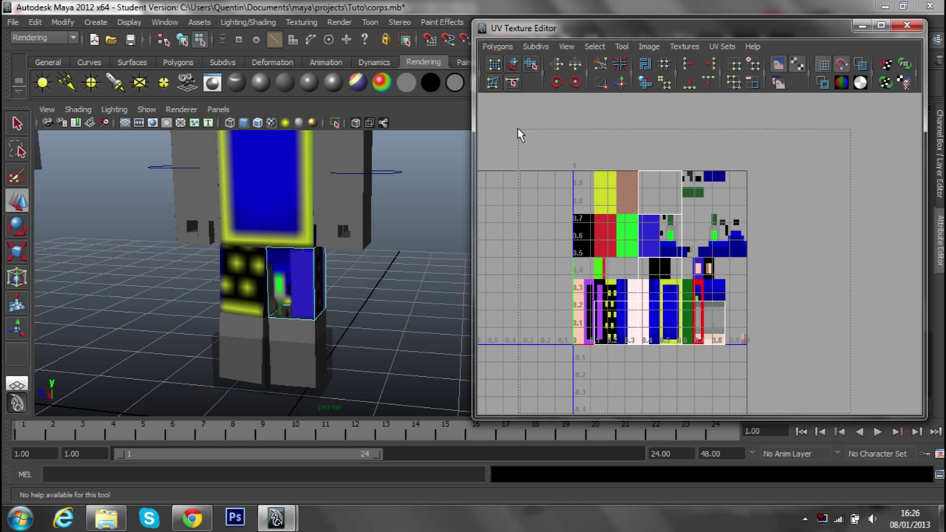
drag(532, 167, 726, 346)
right_drag(655, 268, 726, 443)
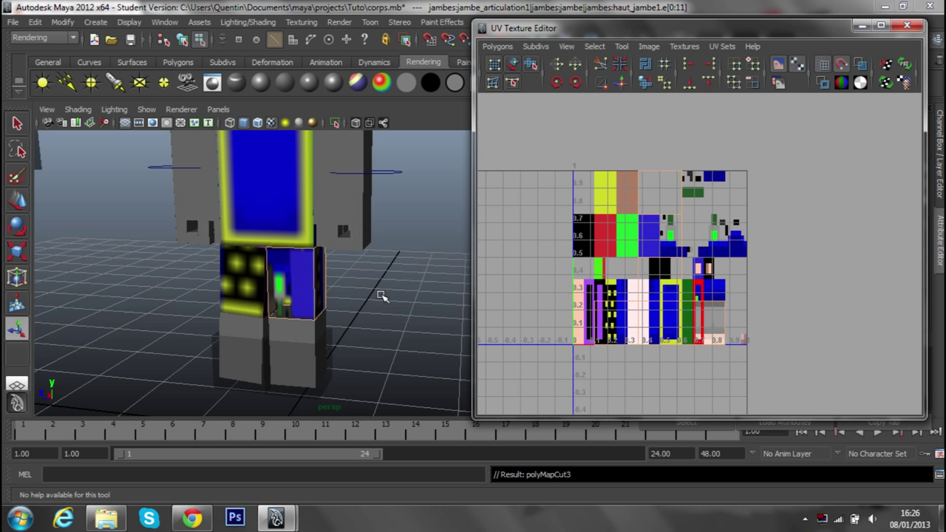
Zoom into the UV layout, select the second leg's faces, and get the Move tool ready.
scroll(384, 297, up, 3)
scroll(629, 316, up, 1)
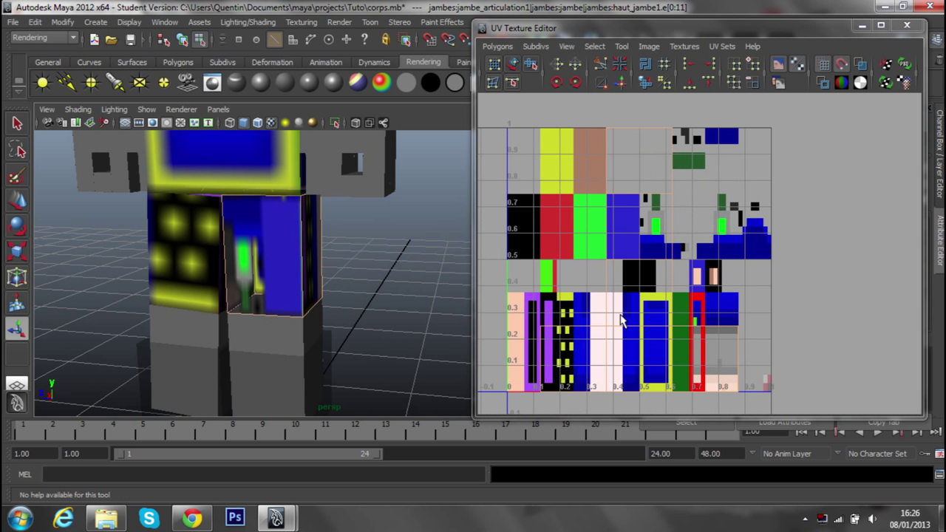
scroll(632, 295, up, 1)
scroll(640, 251, up, 1)
right_drag(643, 266, 686, 269)
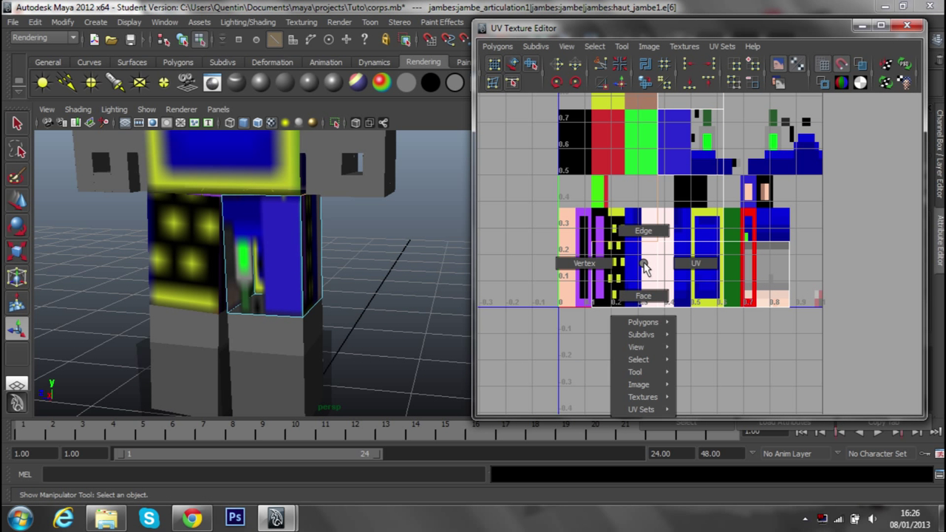
mouse_move(623, 265)
right_down()
mouse_move(628, 294)
mouse_move(630, 276)
right_up()
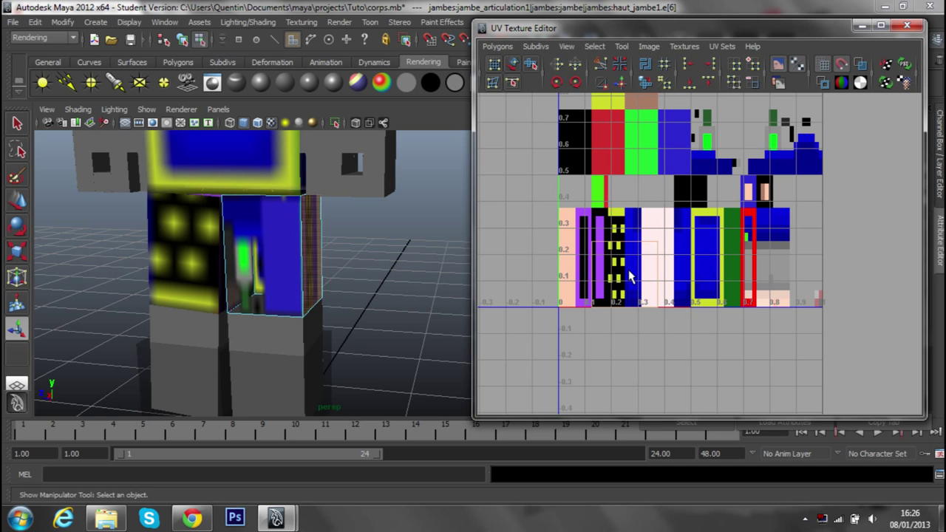
mouse_move(419, 273)
alt+mouse_down()
mouse_move(394, 266)
mouse_move(551, 266)
mouse_move(318, 279)
alt+mouse_up()
alt+middle_drag(629, 246, 614, 255)
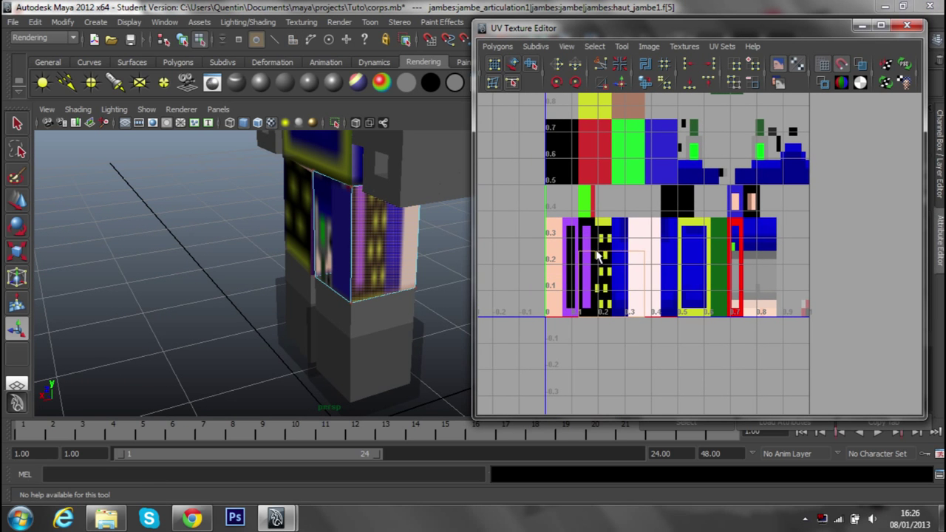
key(t)
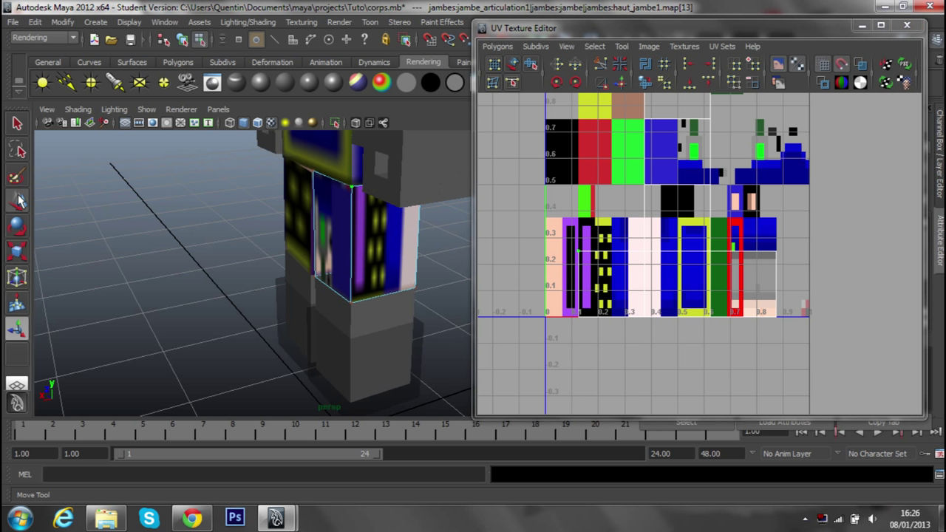
key(w)
Drag the leg shell's corner UVs up-left over the purple trouser region.
drag(580, 251, 549, 221)
mouse_move(624, 257)
right_down()
mouse_move(624, 283)
mouse_move(649, 283)
right_up()
click(610, 234)
drag(611, 241, 564, 223)
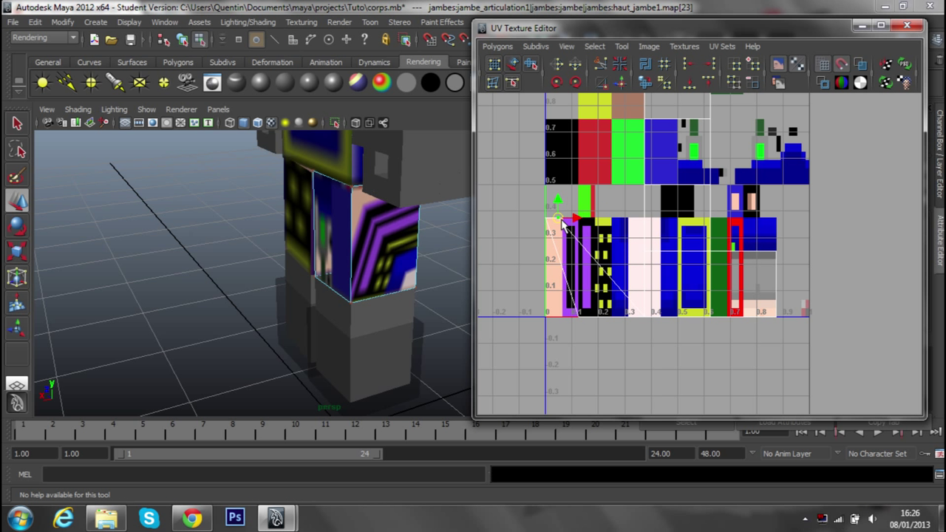
click(579, 314)
drag(579, 314, 544, 265)
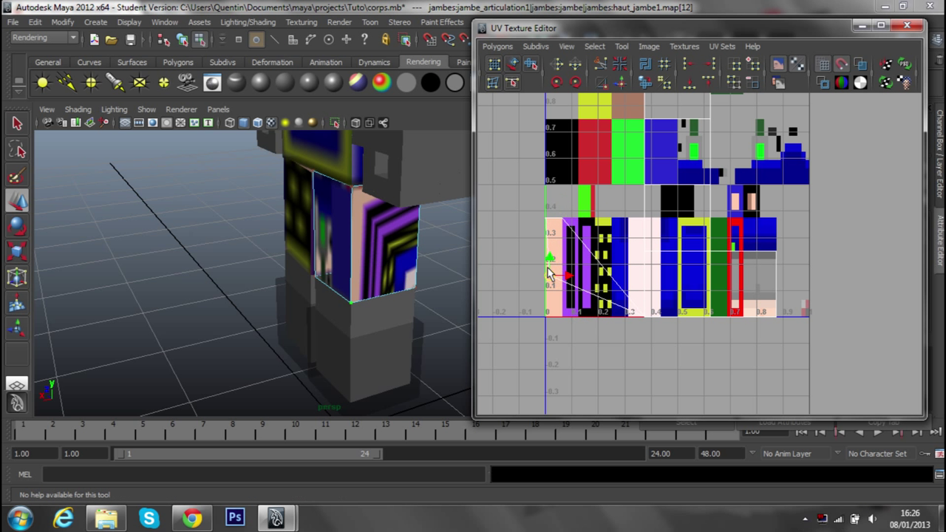
drag(547, 264, 547, 260)
Switch back to UV mode and select further leg UVs for adjustment.
right_drag(627, 305, 628, 327)
right_drag(614, 280, 663, 279)
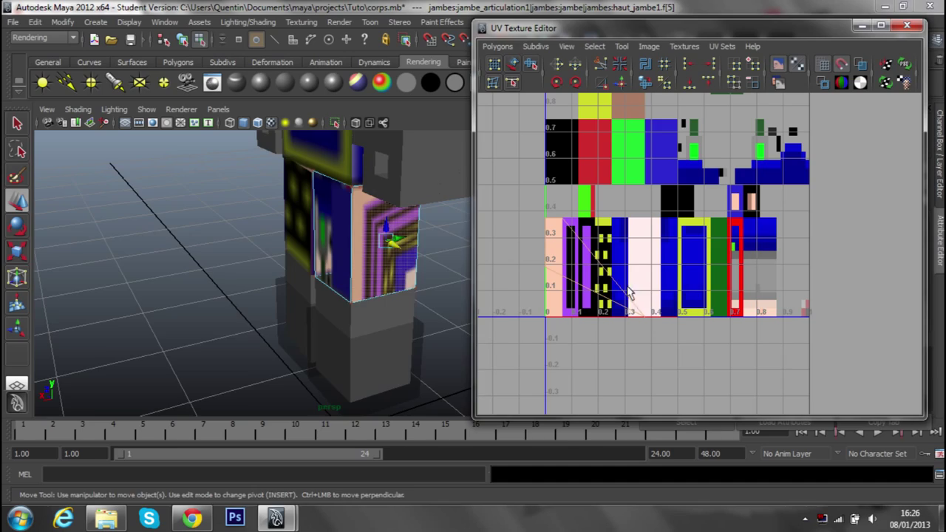
click(563, 268)
alt+drag(313, 308, 325, 296)
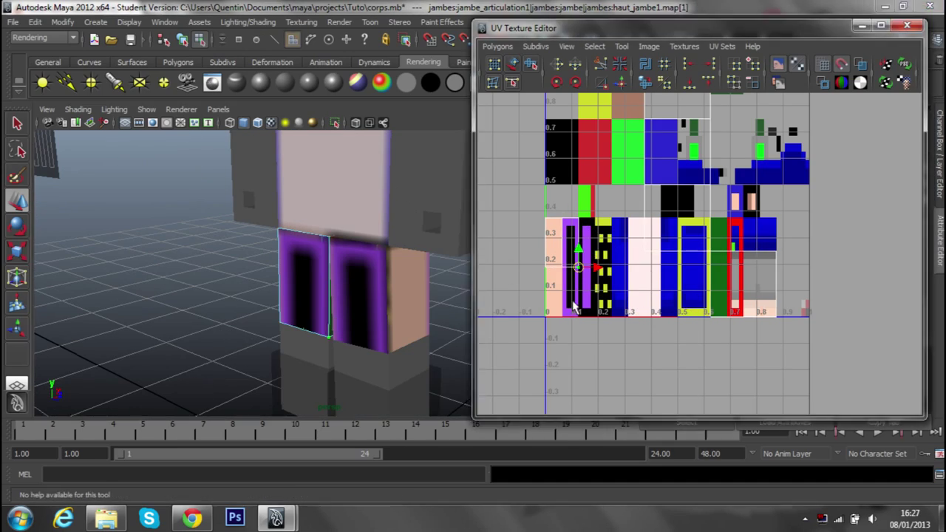
scroll(619, 281, down, 1)
click(555, 264)
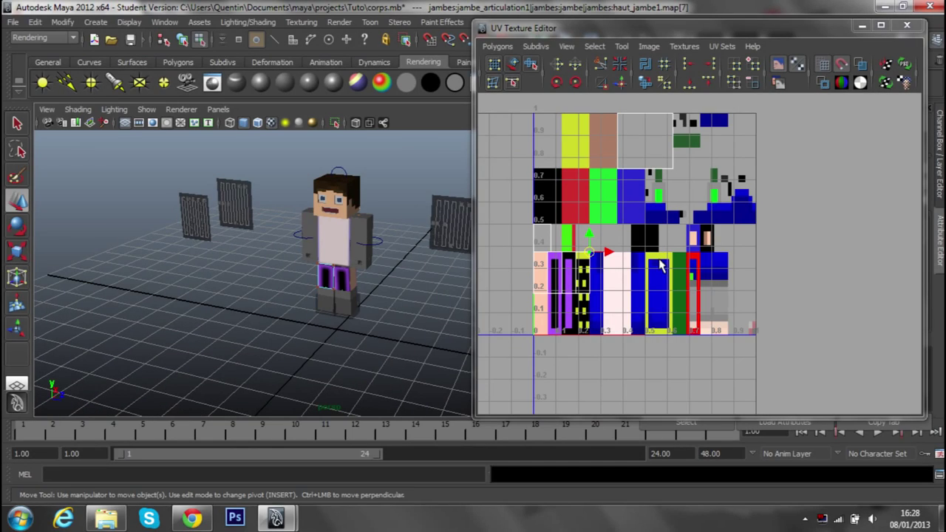
Frame the legs from the front and select the lower right leg in Object Mode.
mouse_move(362, 311)
alt+right_down()
mouse_move(370, 285)
mouse_move(394, 274)
mouse_move(359, 235)
alt+right_up()
mouse_move(379, 250)
alt+mouse_down()
mouse_move(422, 190)
mouse_move(460, 223)
mouse_move(433, 222)
mouse_move(363, 296)
alt+mouse_up()
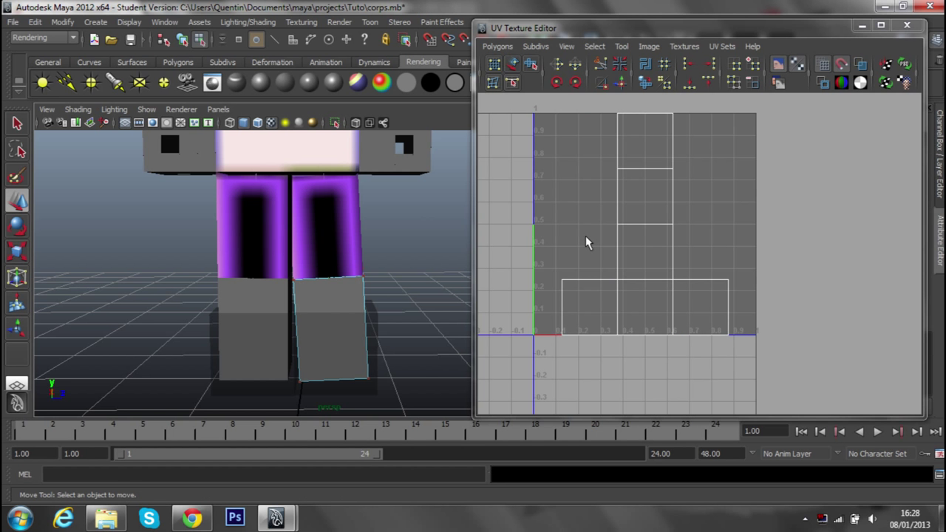
right_drag(585, 239, 570, 243)
mouse_move(443, 236)
alt+right_down()
mouse_move(399, 235)
mouse_move(391, 271)
alt+right_up()
alt+drag(391, 270, 354, 295)
alt+right_drag(355, 295, 348, 273)
alt+middle_drag(347, 274, 321, 306)
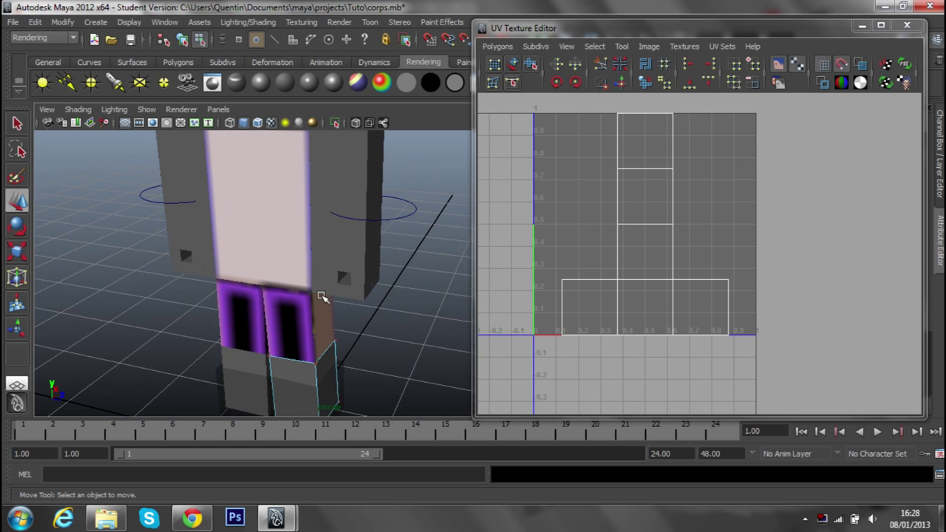
right_click(286, 314)
right_click(303, 315)
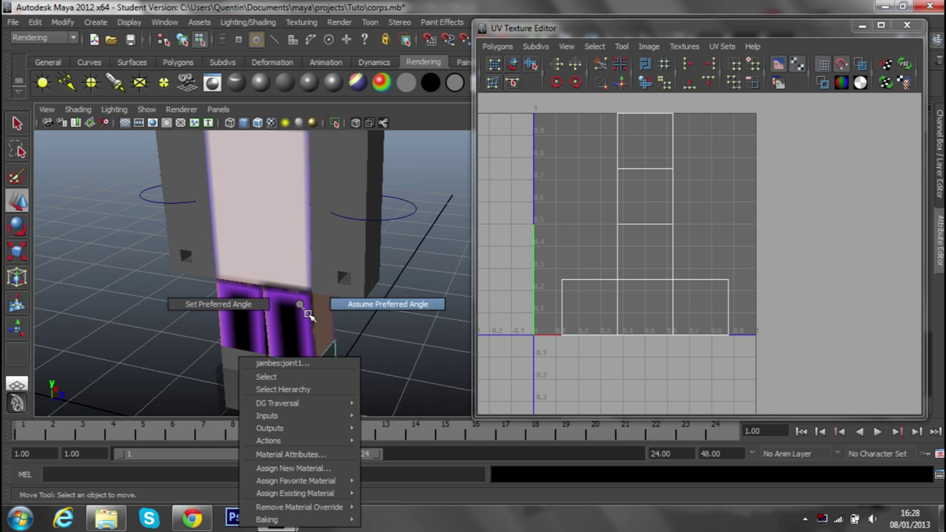
right_drag(330, 316, 391, 253)
mouse_move(391, 253)
alt+mouse_down()
mouse_move(397, 260)
mouse_move(450, 235)
alt+mouse_up()
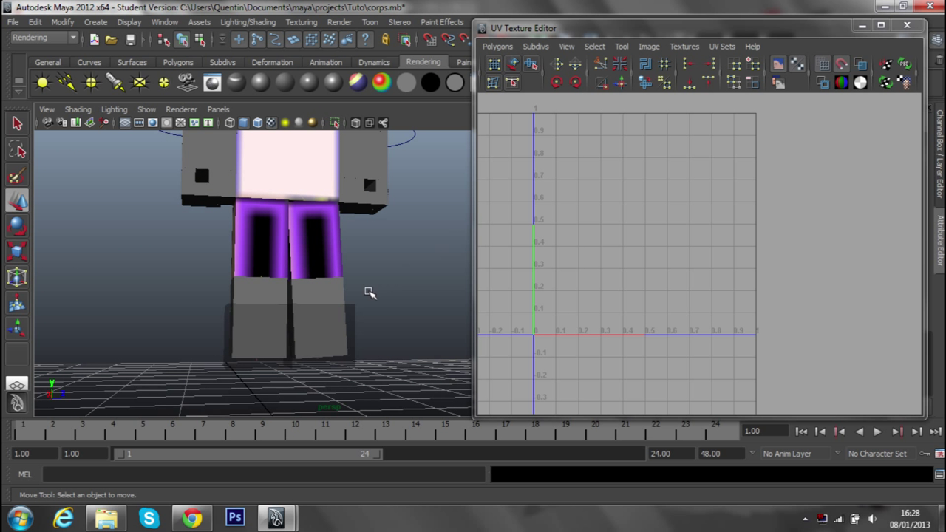
click(336, 292)
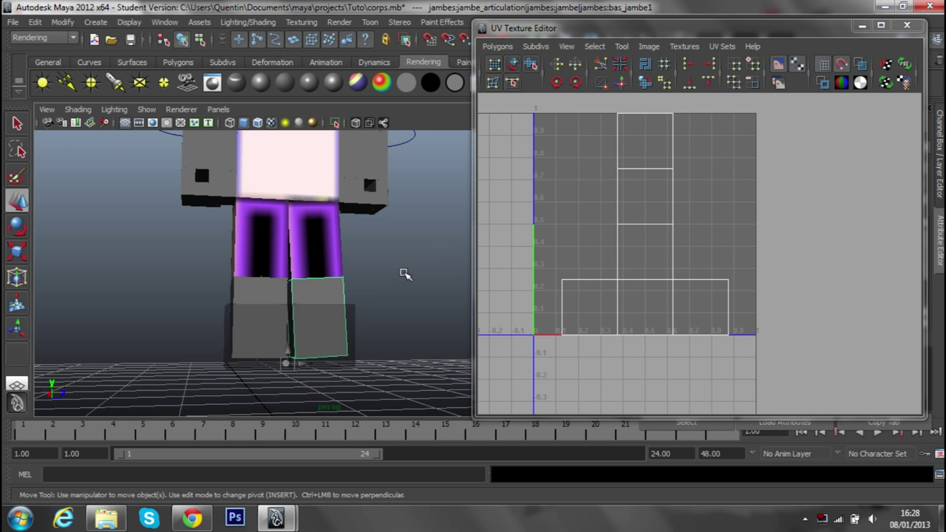
Assign the existing skin material to the lower right leg.
right_click(589, 228)
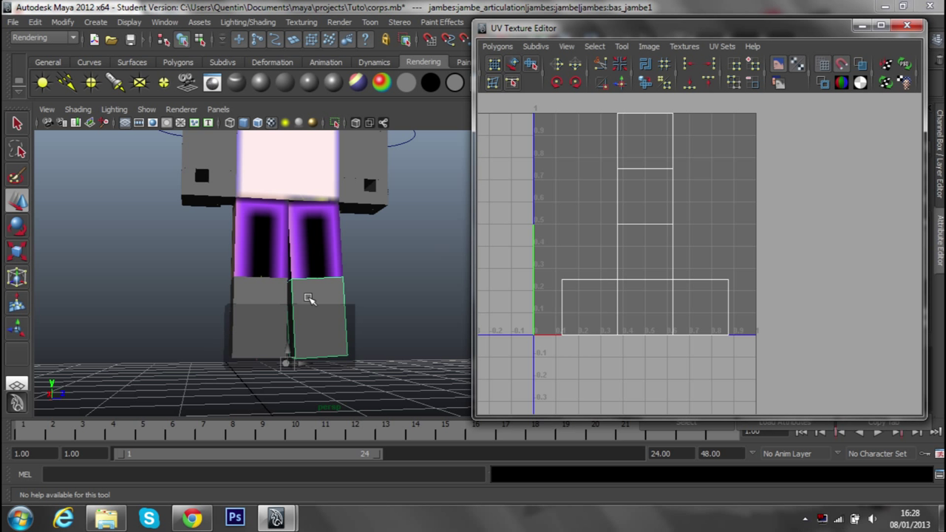
right_click(338, 286)
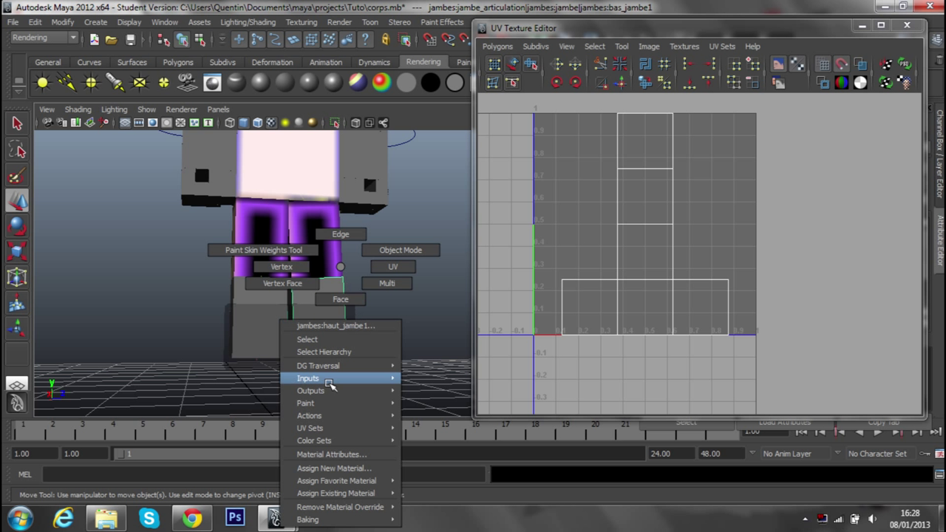
mouse_move(336, 493)
click(459, 419)
alt+drag(422, 332, 419, 314)
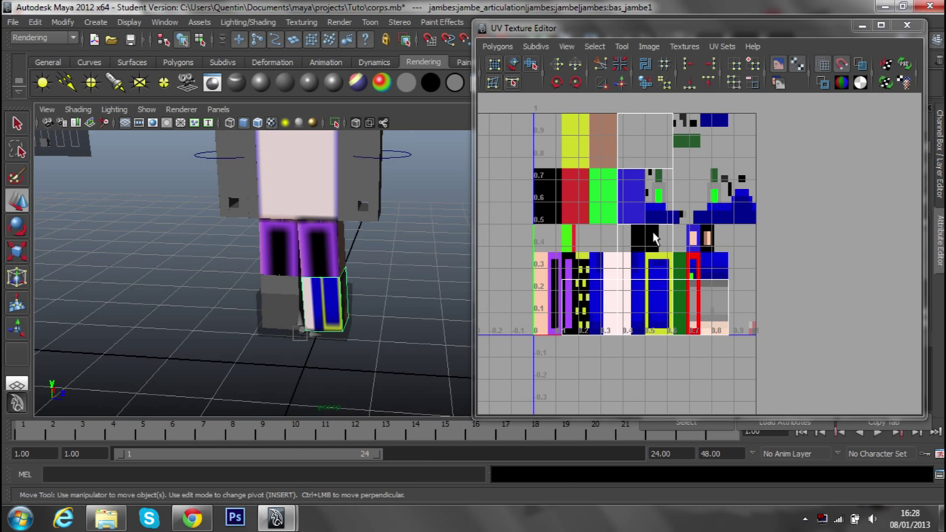
Select the lower leg's UV edges in the UV Texture Editor.
right_click(655, 222)
click(667, 228)
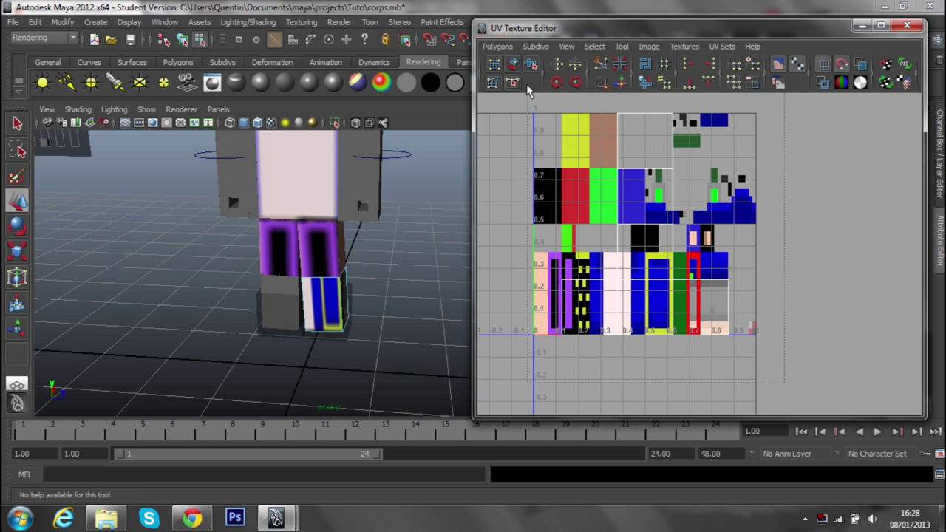
click(611, 193)
right_click(643, 198)
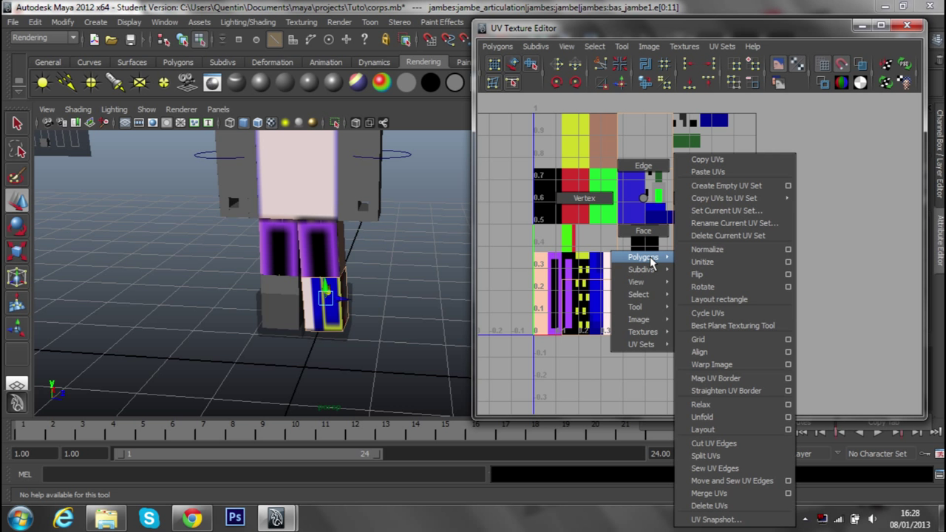
Cut the lower leg's UV edges and shift its front face UVs left over the texture.
click(714, 443)
mouse_move(390, 299)
alt+right_down()
mouse_move(427, 321)
mouse_move(385, 282)
alt+right_up()
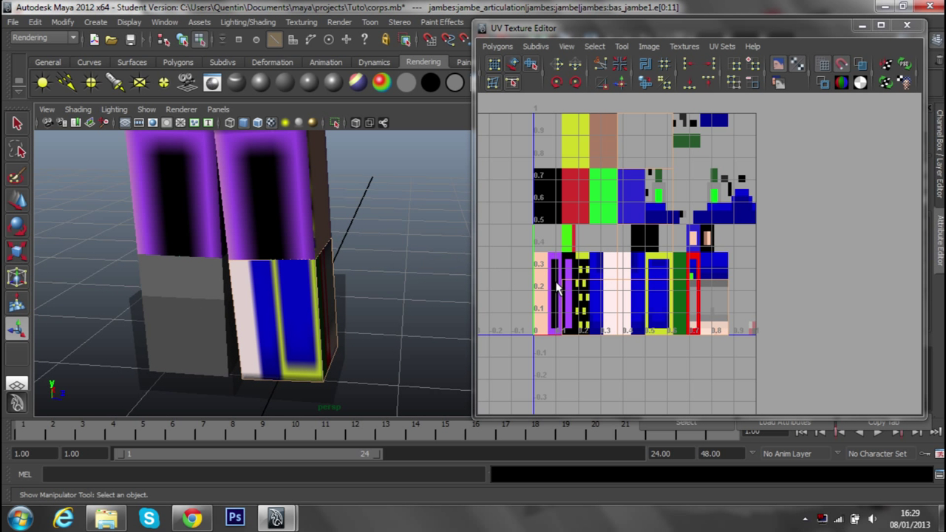
right_drag(583, 287, 584, 311)
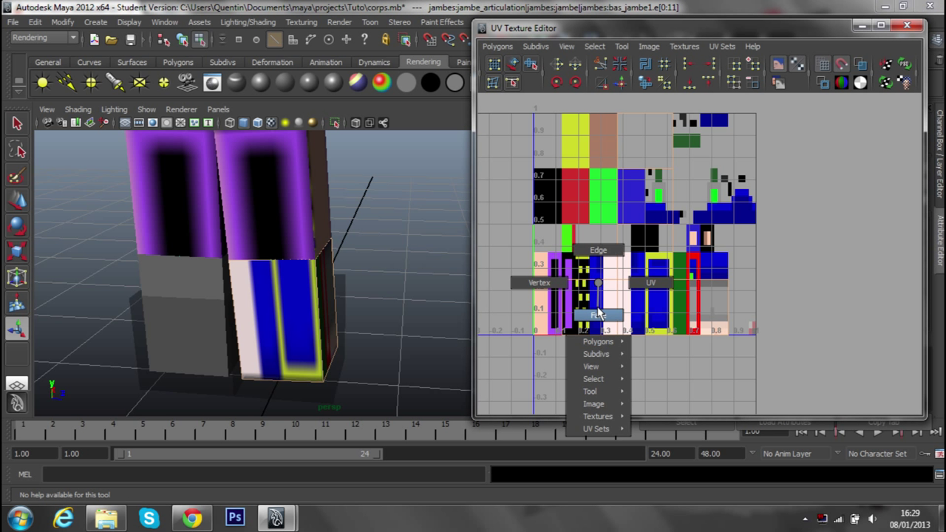
click(274, 307)
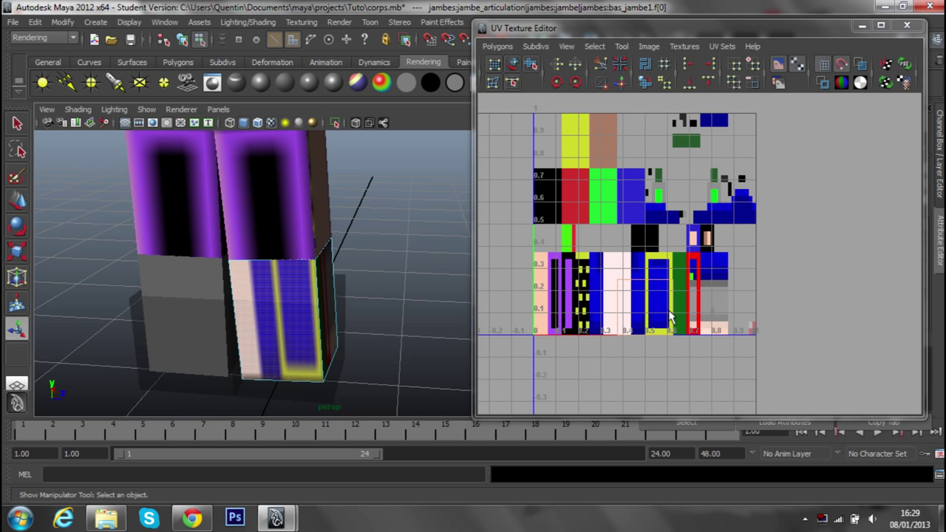
right_drag(671, 316, 644, 323)
drag(649, 344, 612, 334)
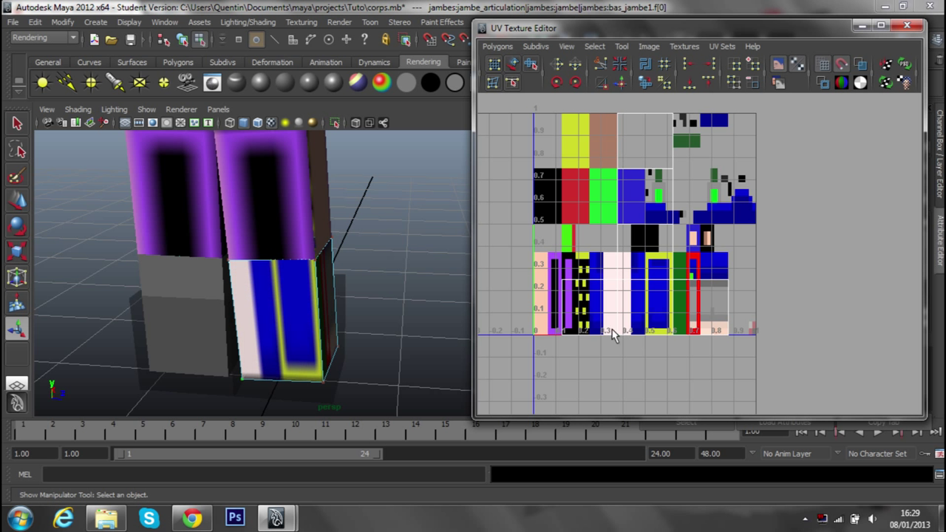
click(16, 202)
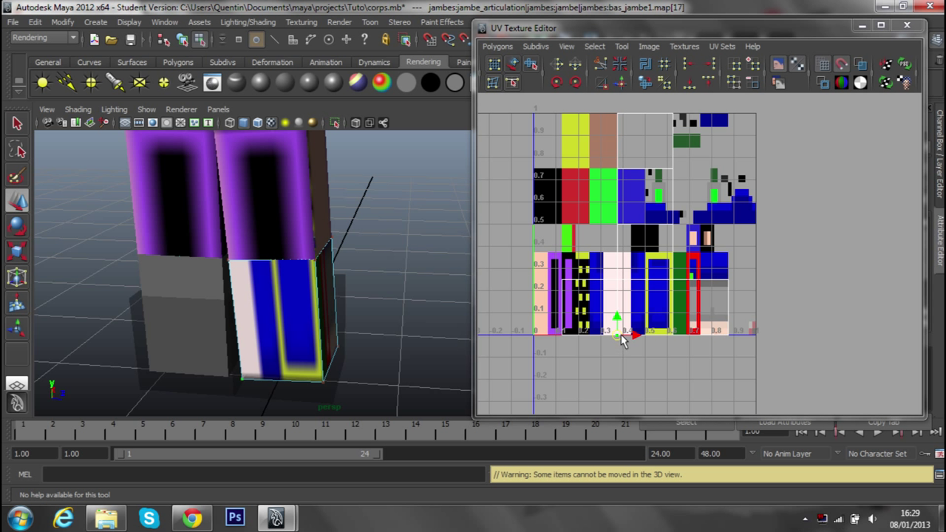
drag(622, 340, 556, 338)
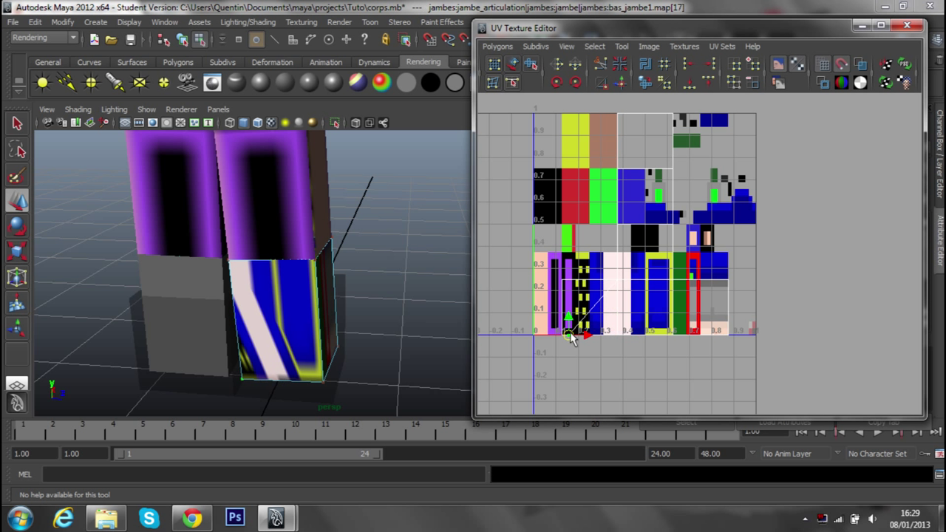
Drag the front face's remaining corner UVs onto the purple-bordered trouser pattern.
mouse_move(650, 319)
right_down()
mouse_move(650, 342)
mouse_move(667, 320)
right_up()
click(652, 317)
drag(680, 342, 562, 339)
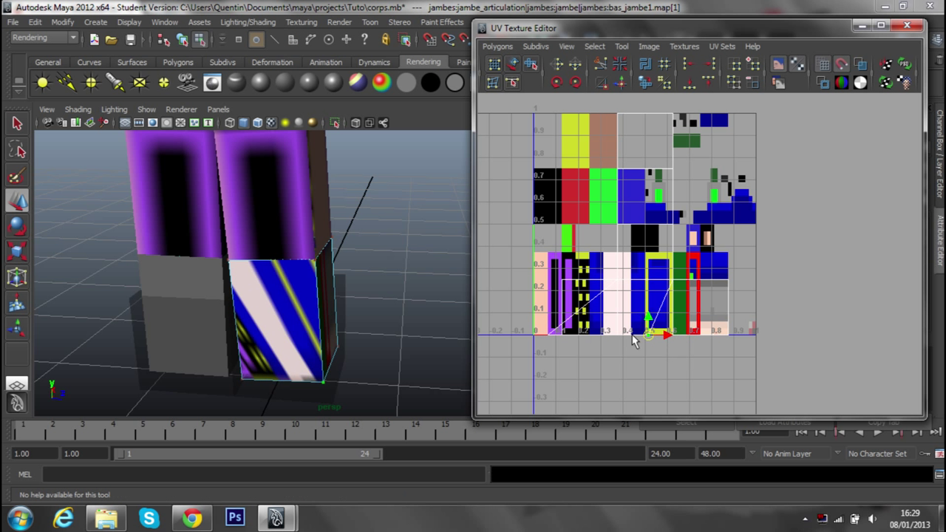
right_click(631, 294)
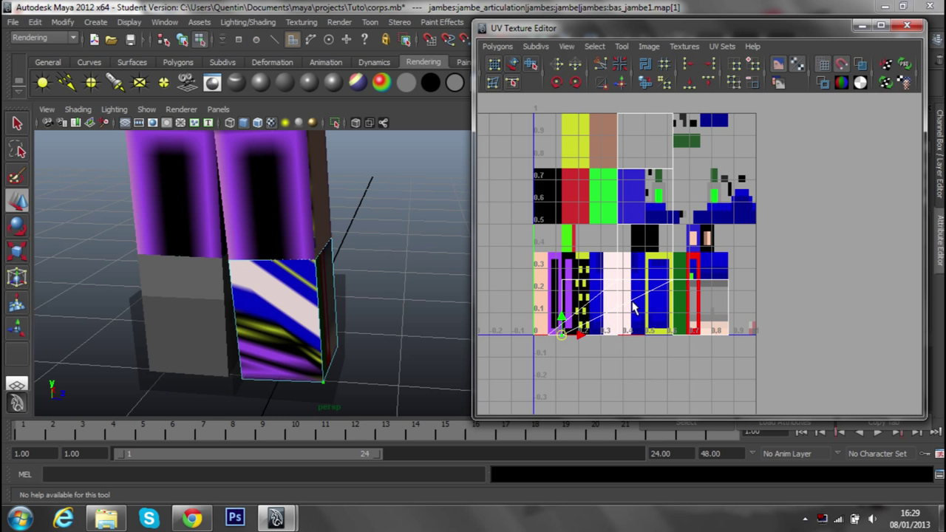
click(632, 294)
right_click(631, 294)
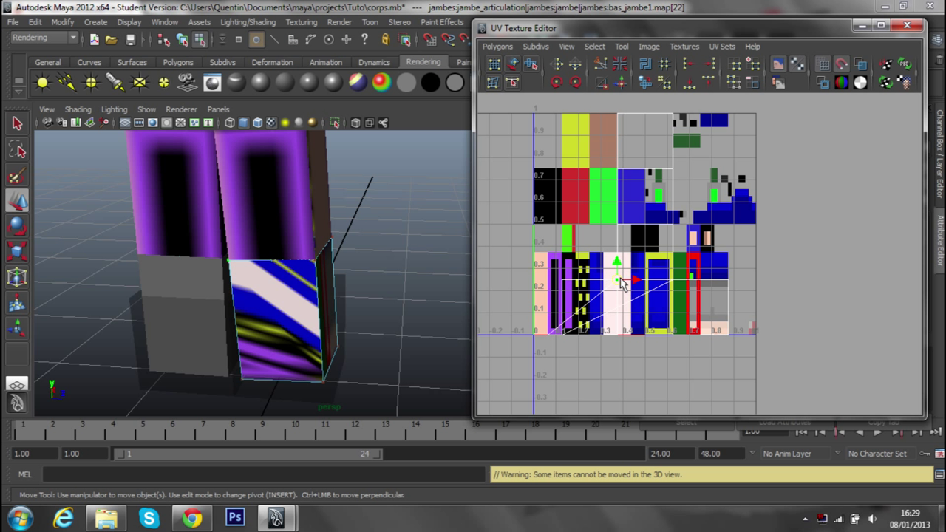
drag(632, 294, 549, 285)
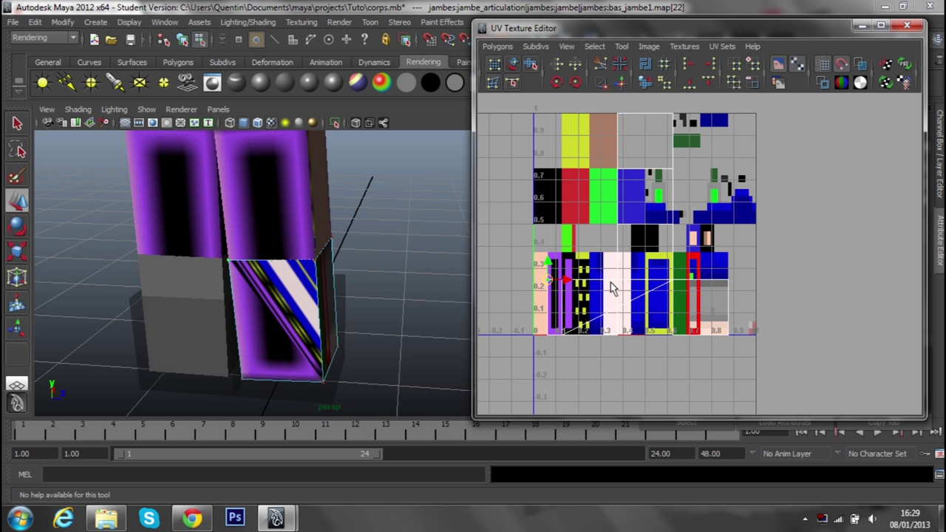
right_drag(635, 288, 635, 317)
right_click(635, 288)
click(687, 284)
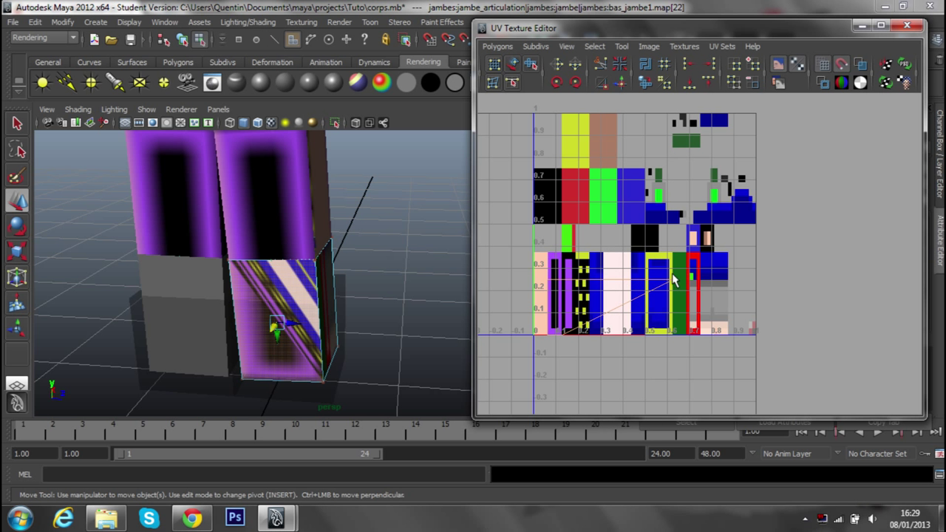
drag(669, 284, 563, 287)
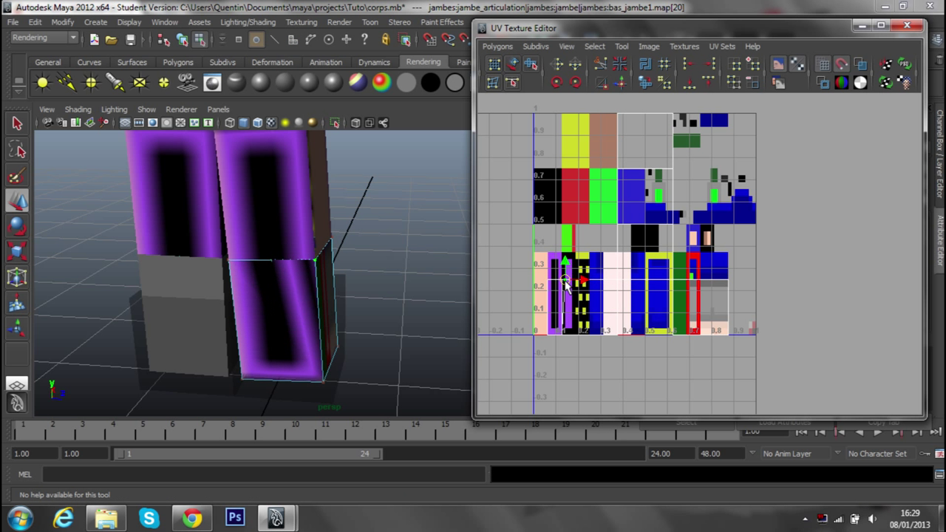
mouse_move(406, 283)
alt+mouse_down()
mouse_move(477, 264)
mouse_move(329, 277)
mouse_move(482, 272)
mouse_move(414, 253)
mouse_move(437, 254)
alt+mouse_up()
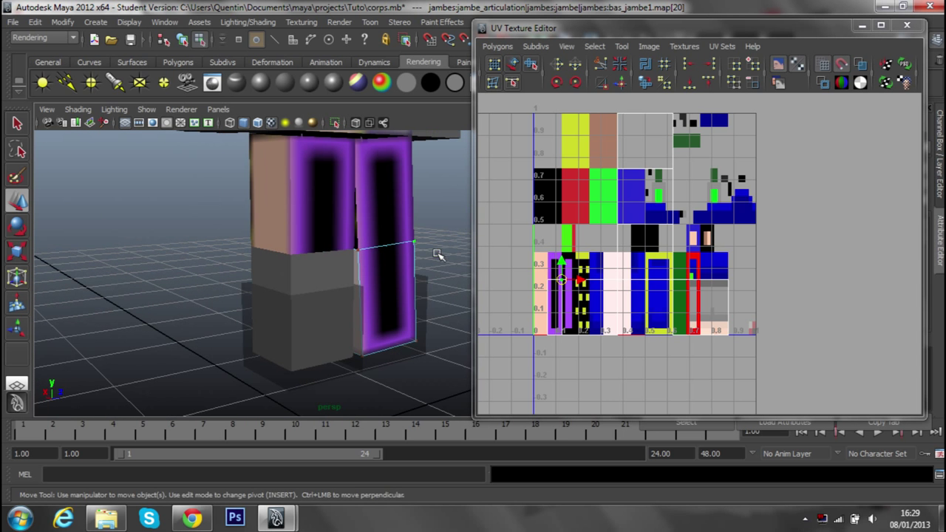
Select the leg's lower front face f[4] and switch to moving its UVs.
right_drag(701, 311, 697, 325)
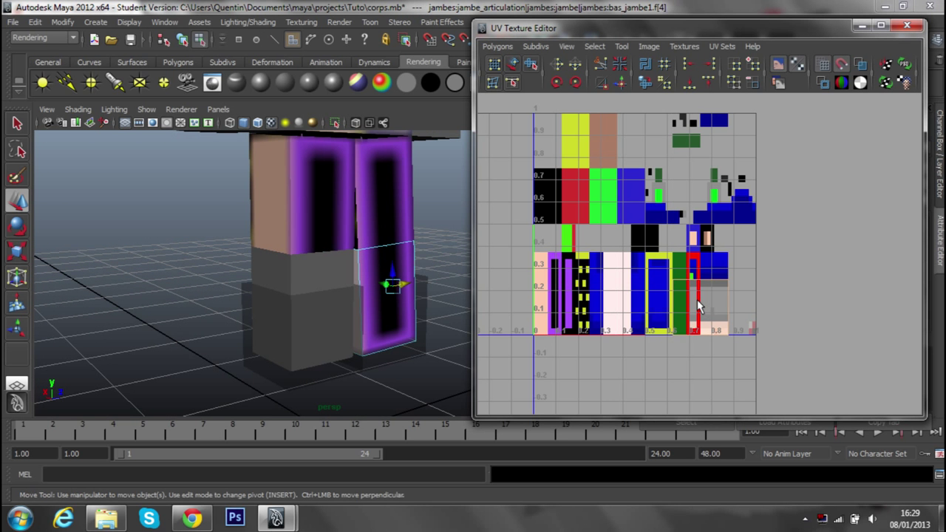
mouse_move(449, 263)
alt+mouse_down()
mouse_move(249, 268)
mouse_move(333, 268)
alt+mouse_up()
drag(591, 288, 611, 291)
right_drag(711, 303, 750, 294)
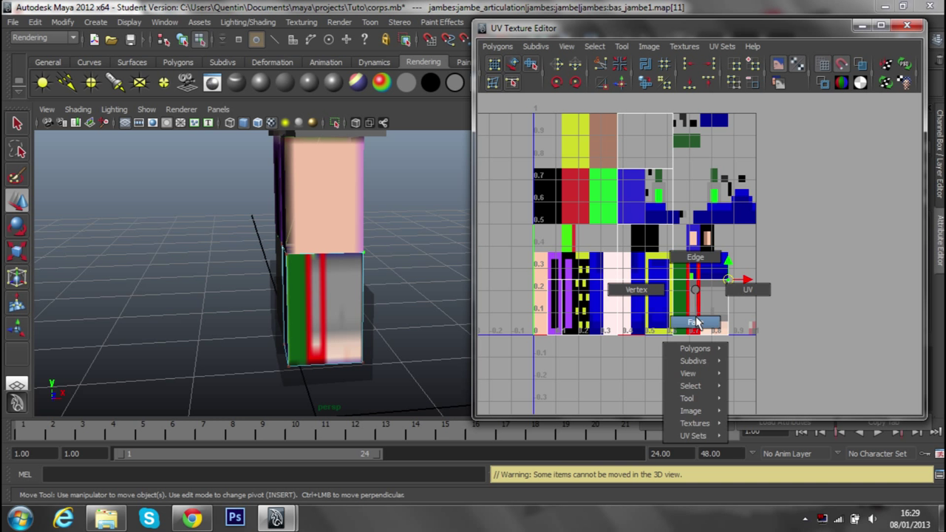
right_drag(693, 290, 697, 314)
click(660, 272)
Move the face's four corner UVs onto the texture's leftmost peach skin strip.
mouse_move(660, 272)
mouse_down()
mouse_move(536, 311)
mouse_move(537, 283)
mouse_move(535, 297)
mouse_up()
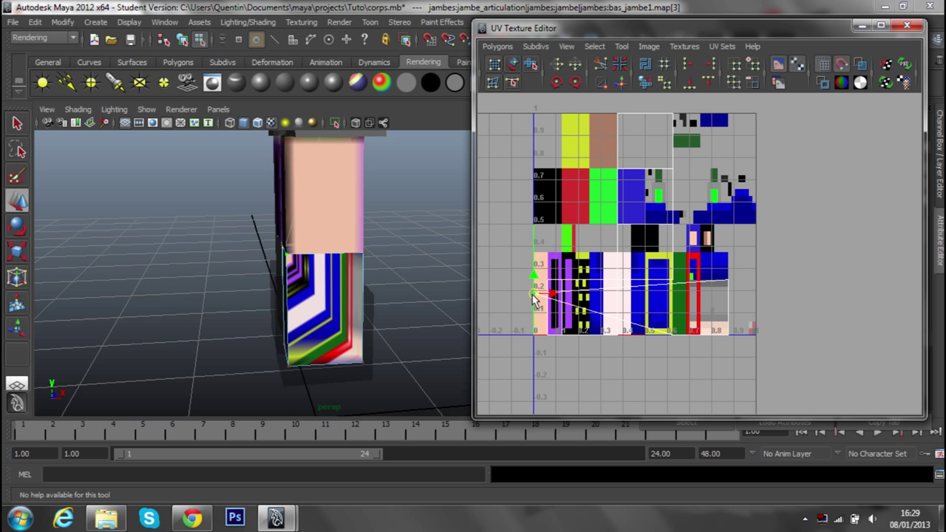
click(727, 278)
drag(728, 279, 550, 299)
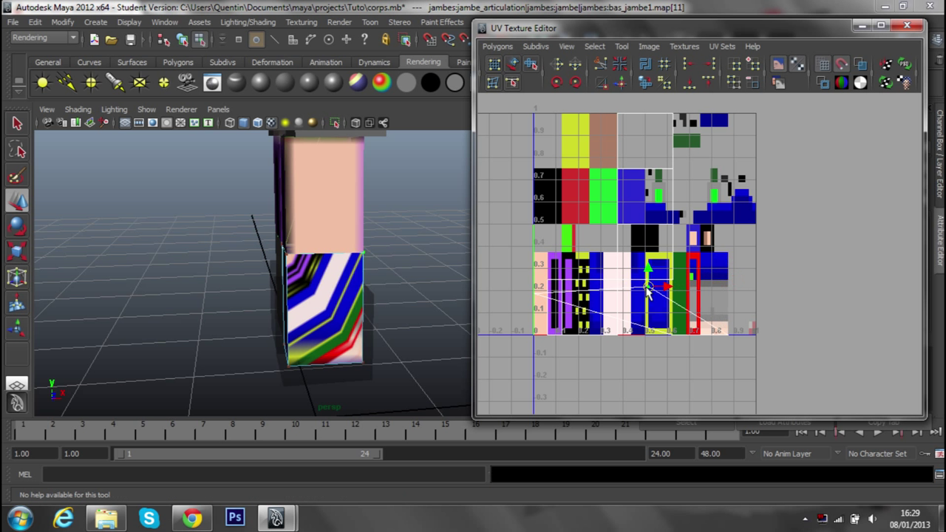
click(670, 336)
drag(669, 336, 534, 336)
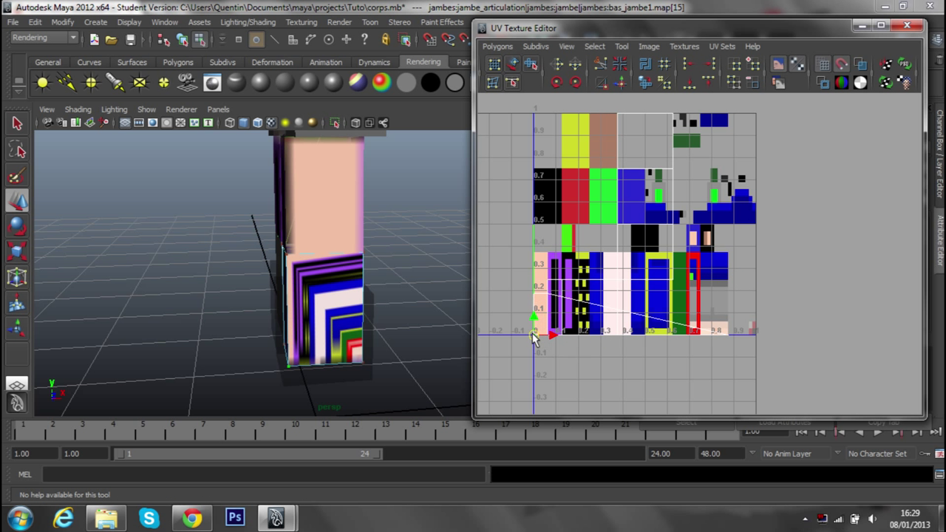
click(732, 334)
drag(734, 337, 544, 338)
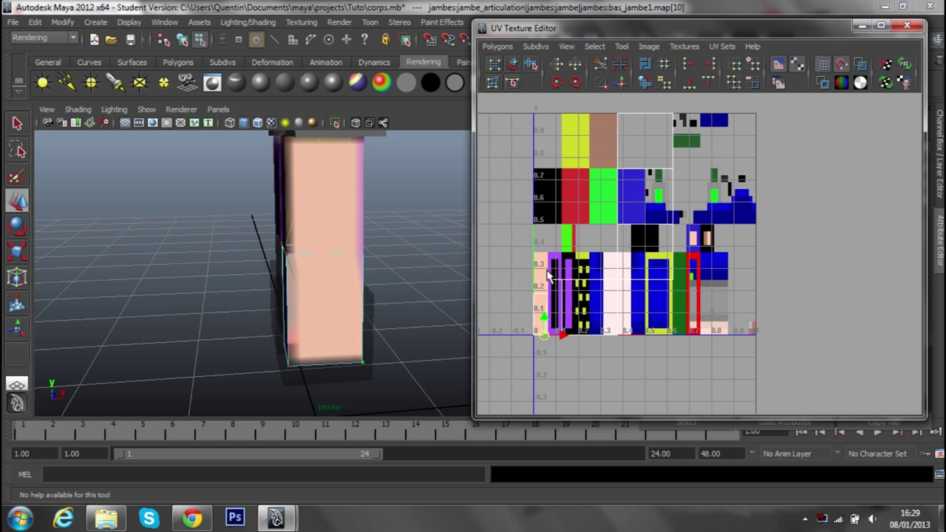
click(567, 288)
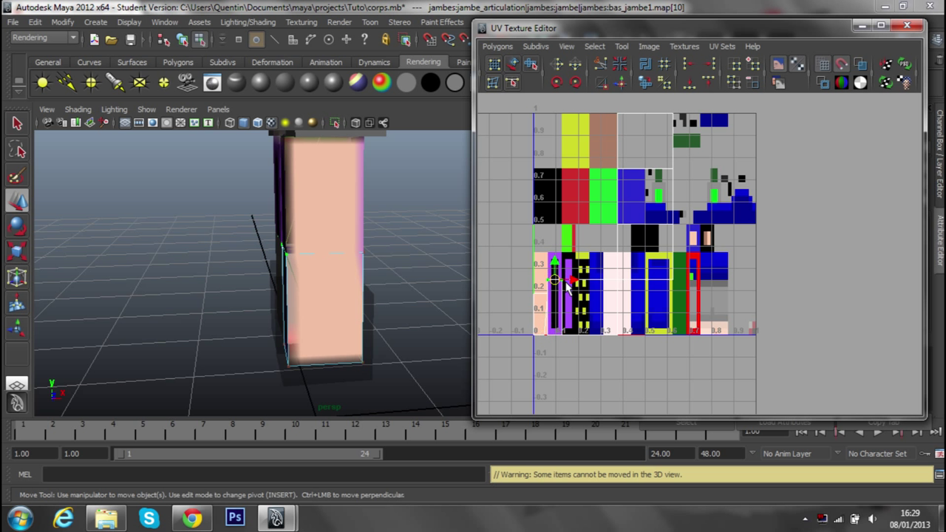
drag(554, 272, 555, 277)
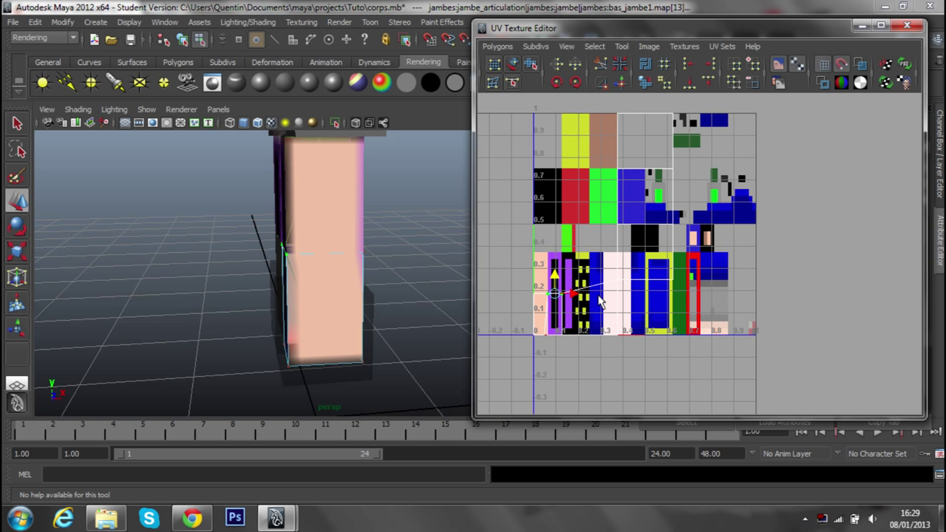
right_drag(602, 336, 607, 318)
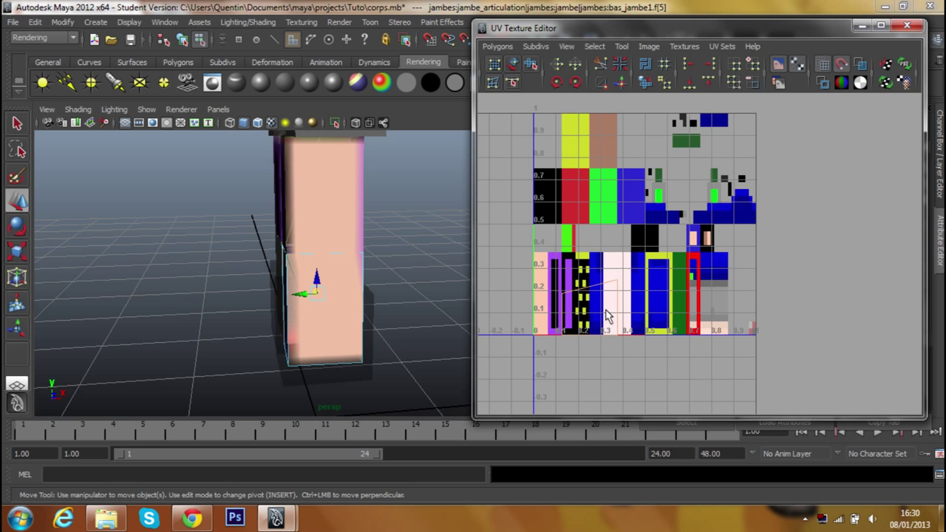
Shift the right leg's lower face f[5] UVs left so its purple frame continues from above.
mouse_move(342, 290)
alt+mouse_down()
mouse_move(374, 276)
mouse_move(540, 283)
mouse_move(418, 286)
mouse_move(538, 310)
alt+mouse_up()
right_drag(615, 309, 653, 307)
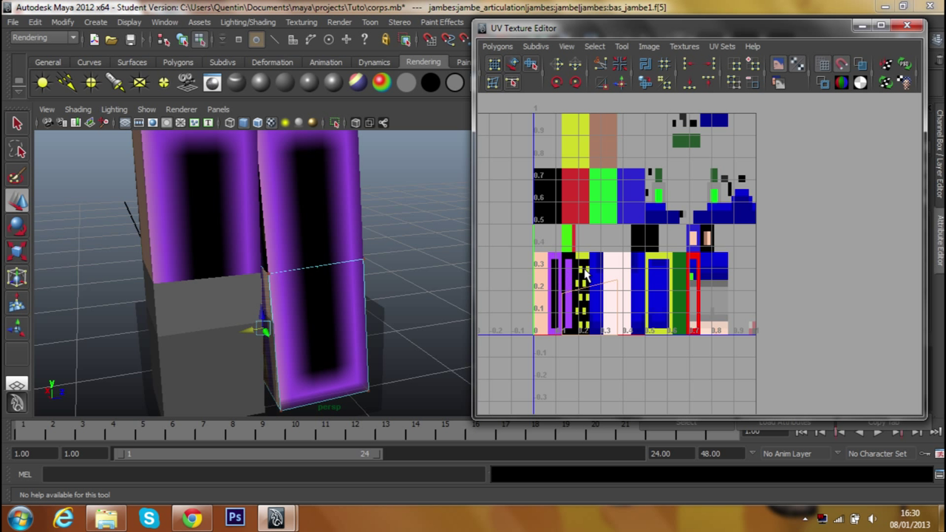
key(w)
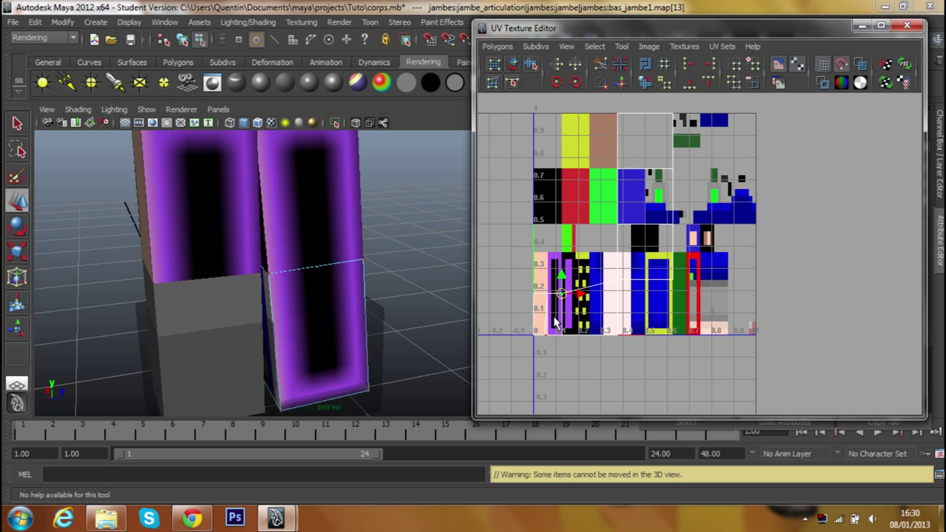
right_click(610, 295)
mouse_move(602, 317)
right_down()
mouse_move(604, 279)
mouse_move(597, 290)
right_up()
click(591, 295)
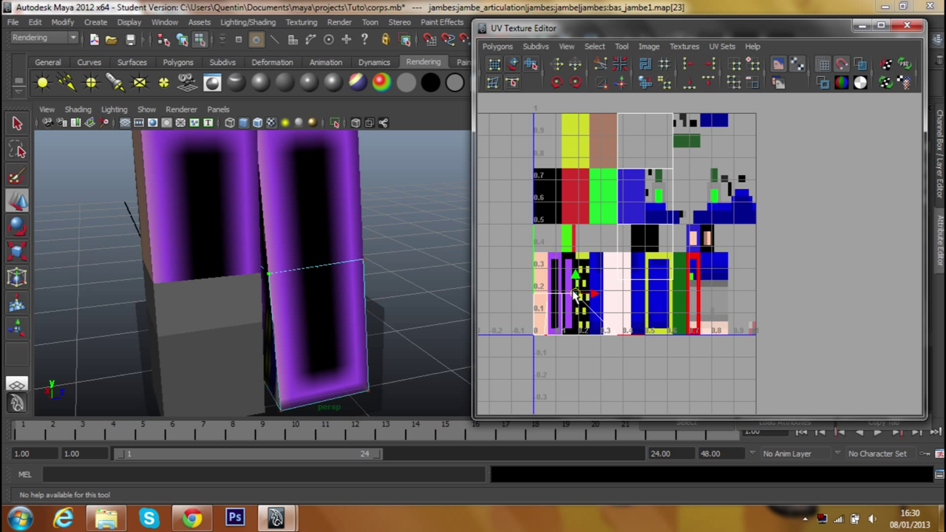
right_drag(580, 321, 576, 300)
click(558, 331)
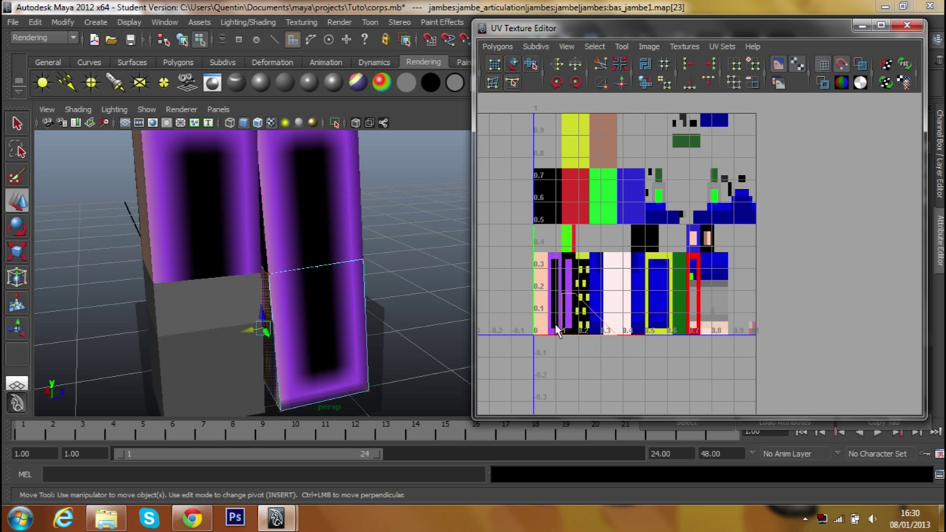
click(617, 338)
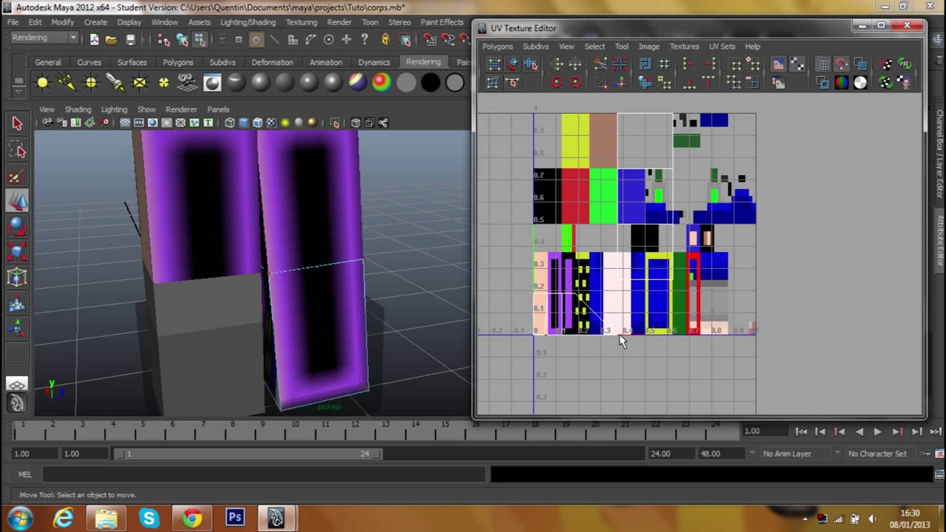
drag(608, 347, 581, 337)
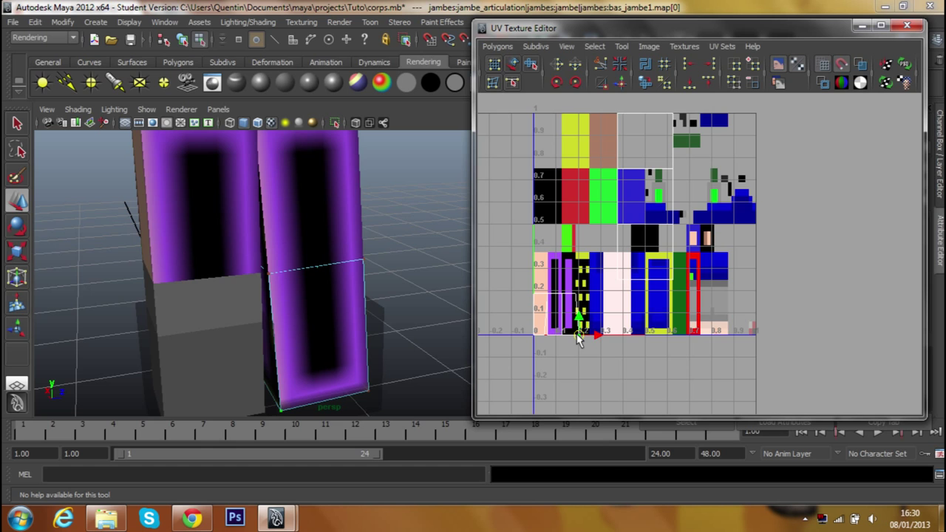
mouse_move(419, 334)
alt+mouse_down()
mouse_move(515, 196)
mouse_move(609, 290)
mouse_move(374, 292)
mouse_move(416, 281)
mouse_move(359, 300)
mouse_move(307, 295)
alt+mouse_up()
scroll(307, 294, up, 5)
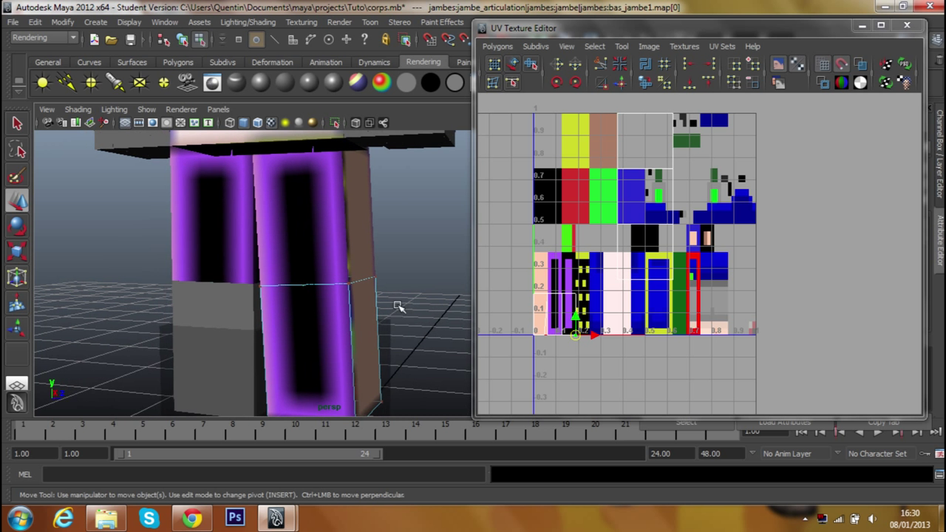
Select the other leg's lower front face f[2] and bring the UV layout into view.
right_click(371, 302)
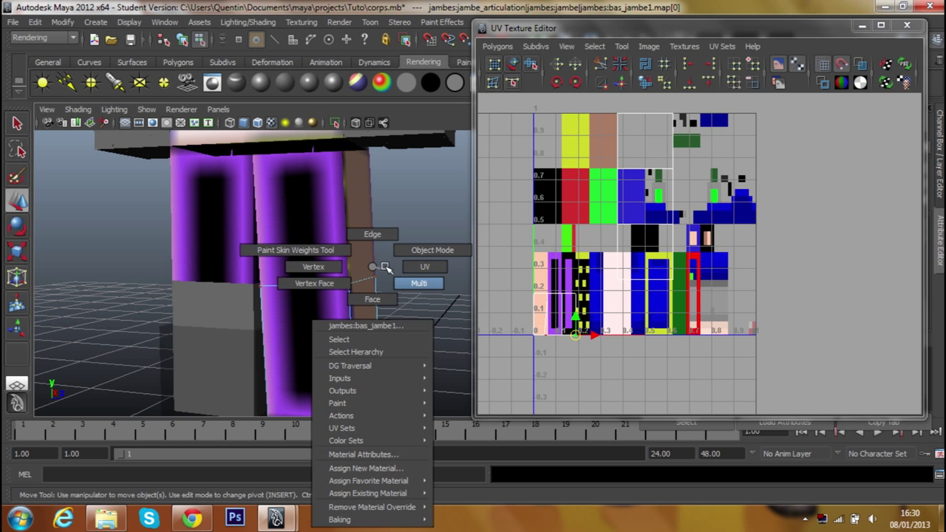
right_drag(382, 271, 370, 268)
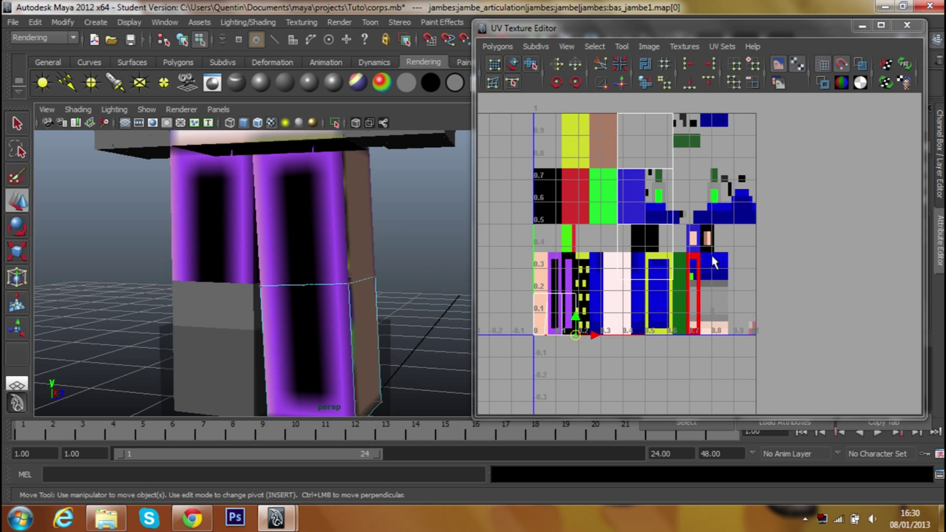
scroll(723, 270, up, 4)
right_click(674, 299)
alt+drag(369, 318, 106, 308)
click(340, 333)
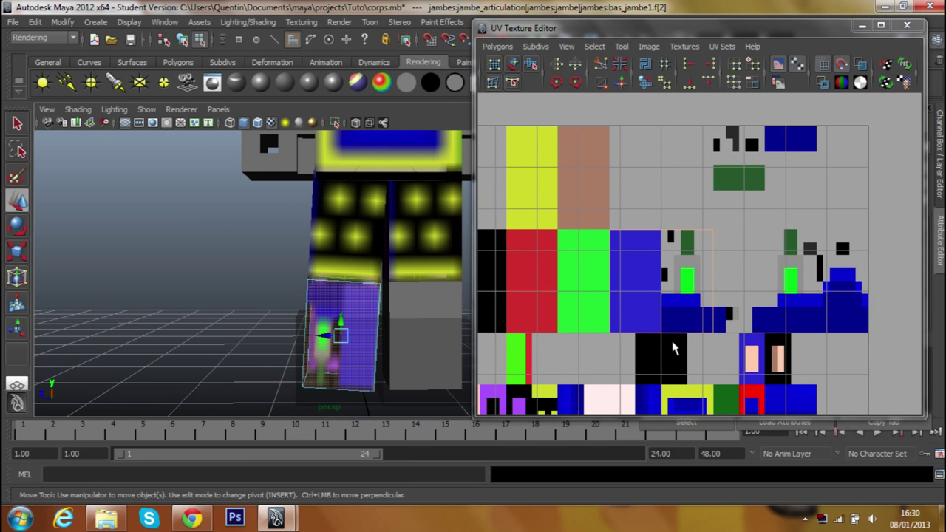
alt+middle_drag(674, 349, 674, 284)
scroll(696, 208, down, 3)
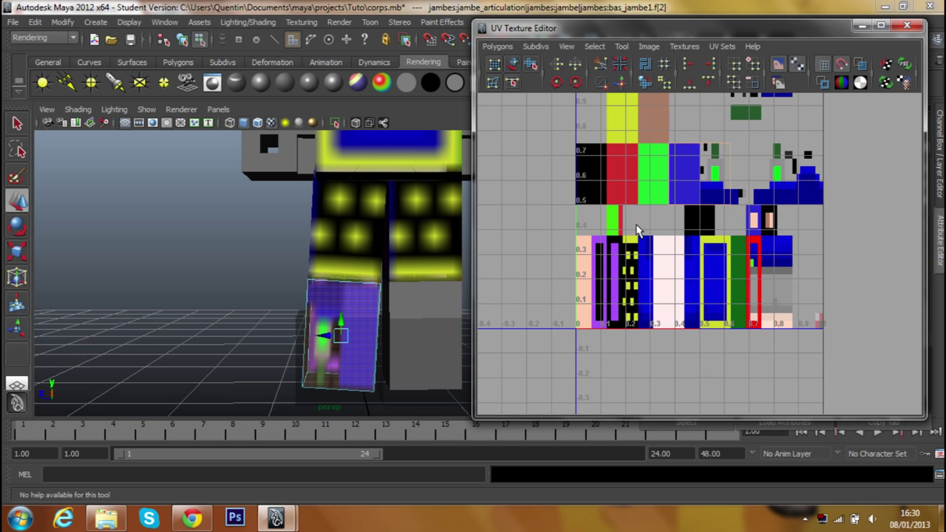
alt+middle_drag(699, 196, 684, 236)
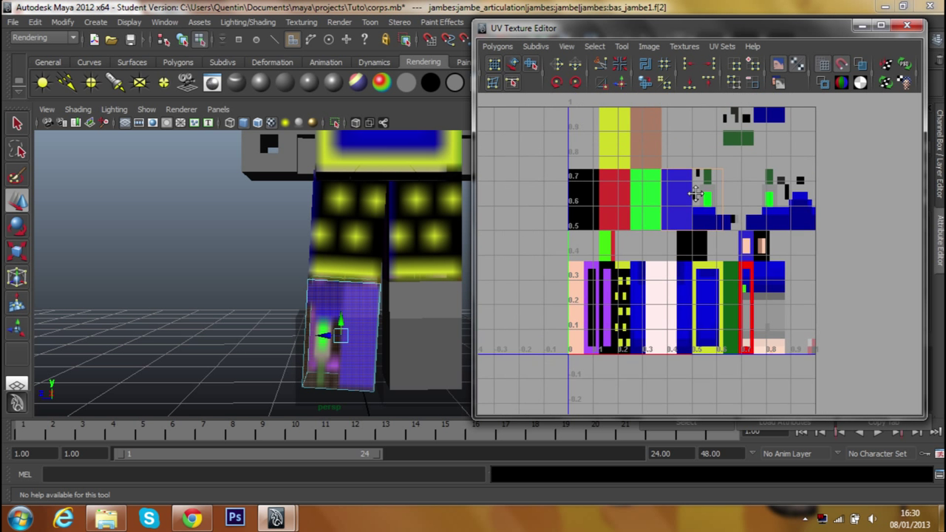
Move that face's UVs toward the yellow-dot area of the trouser texture.
right_drag(676, 224, 741, 225)
key(w)
mouse_move(632, 237)
mouse_down()
mouse_move(671, 256)
mouse_move(607, 375)
mouse_up()
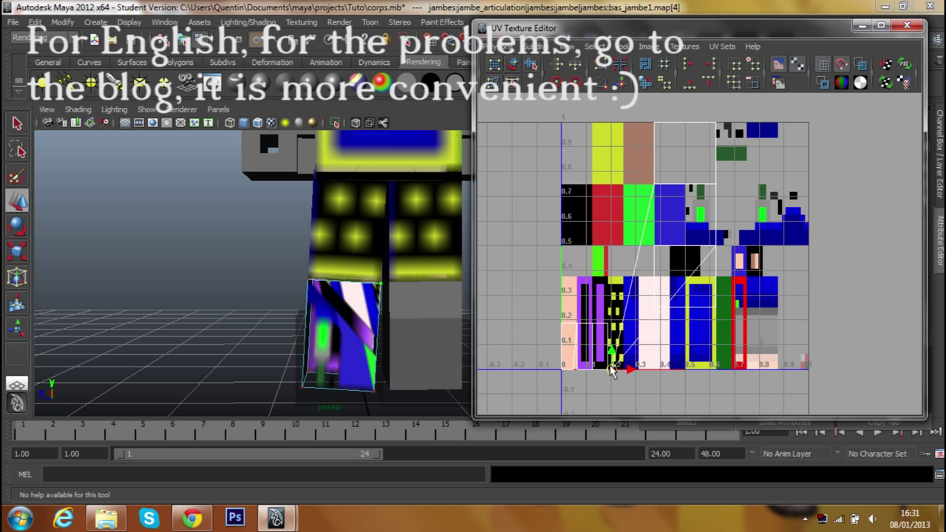
right_drag(680, 288, 676, 318)
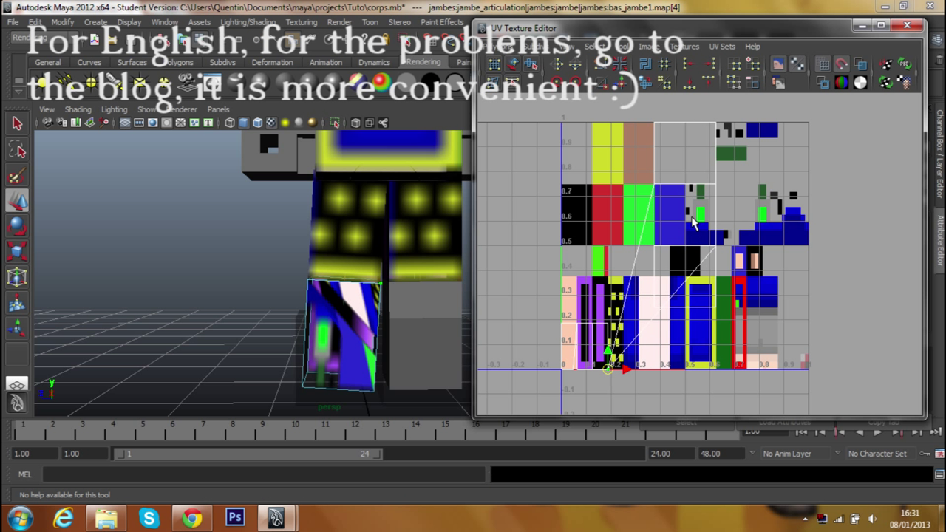
right_drag(676, 266, 703, 236)
mouse_move(704, 237)
mouse_down()
mouse_move(736, 259)
mouse_move(619, 372)
mouse_up()
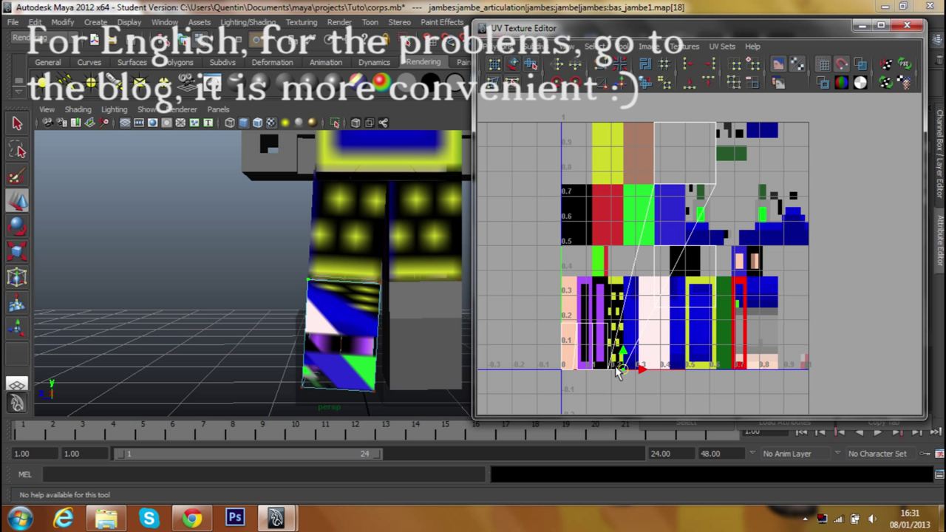
right_drag(677, 237, 724, 216)
mouse_move(639, 175)
mouse_down()
mouse_move(671, 194)
mouse_move(610, 325)
mouse_up()
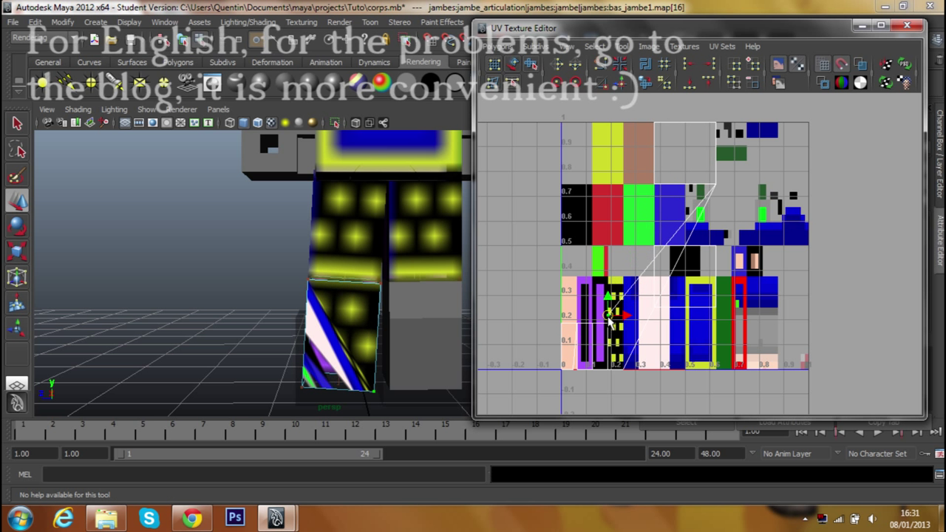
right_drag(672, 236, 715, 208)
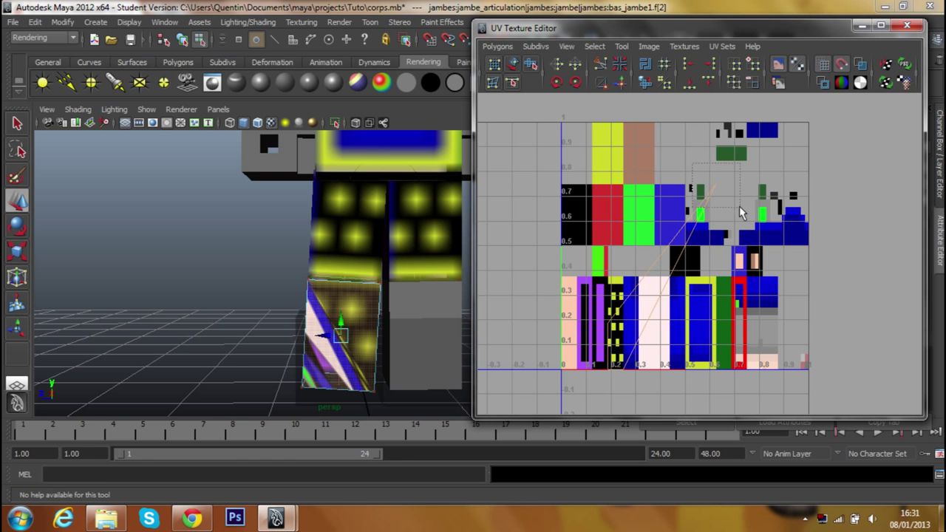
Drag the face's last corner UV onto the yellow dots and check the leg.
click(717, 190)
drag(717, 190, 625, 328)
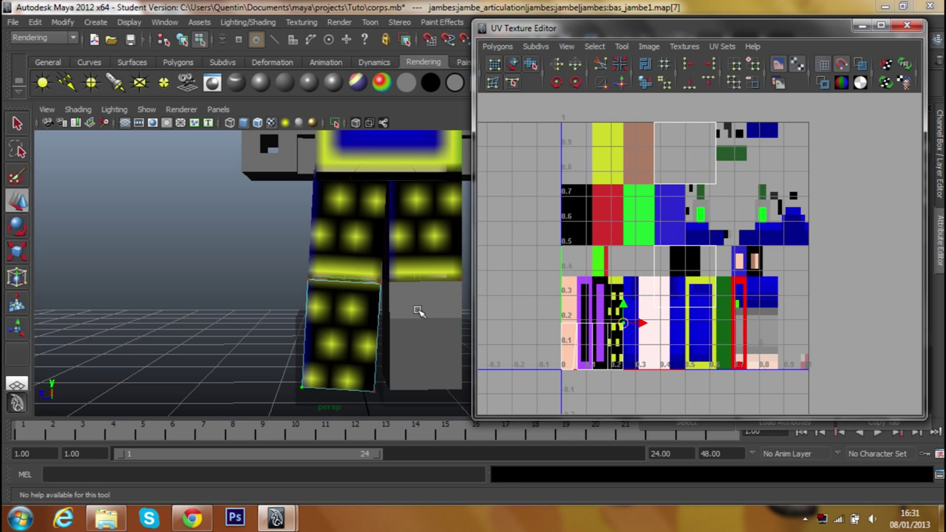
alt+right_drag(442, 318, 306, 274)
mouse_move(306, 274)
alt+mouse_down()
mouse_move(416, 280)
mouse_move(308, 277)
alt+mouse_up()
alt+right_drag(308, 277, 413, 272)
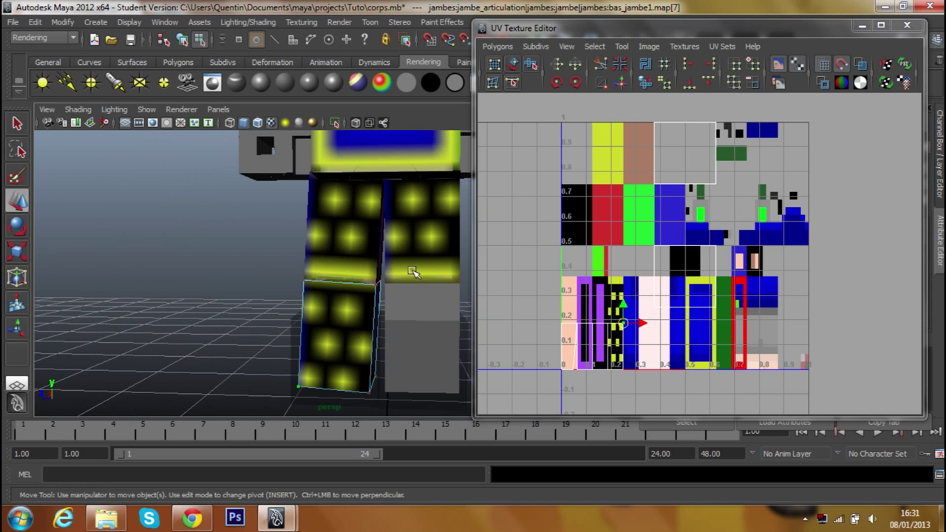
alt+middle_drag(413, 272, 306, 257)
Select the lower leg's bottom face and view the leg's underside.
right_drag(728, 311, 709, 311)
click(684, 311)
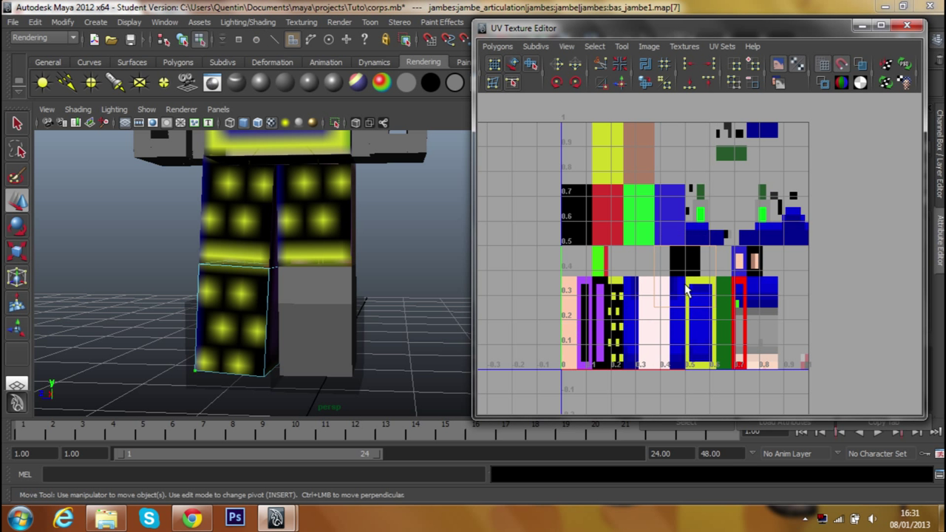
alt+drag(407, 288, 436, 292)
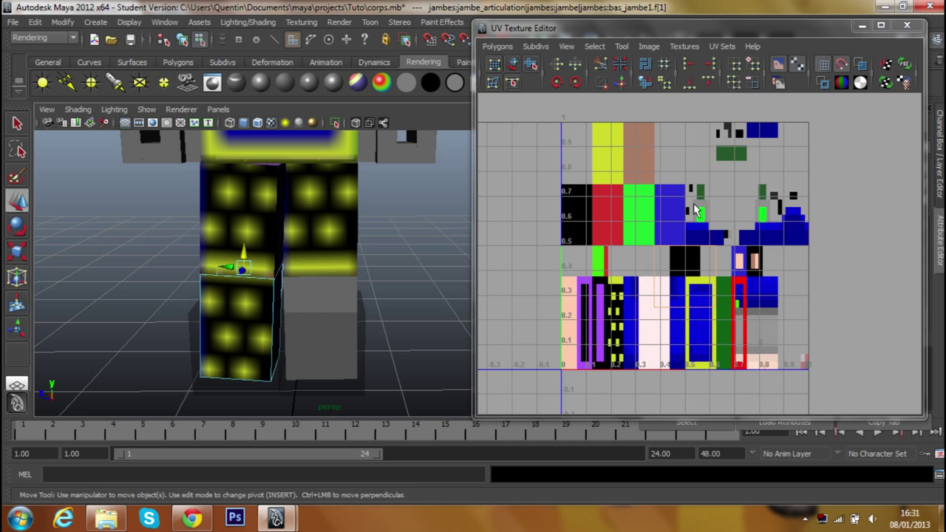
right_drag(637, 259, 637, 214)
click(695, 153)
mouse_move(461, 244)
alt+mouse_down()
mouse_move(485, 190)
mouse_move(566, 204)
mouse_move(505, 296)
mouse_move(437, 287)
mouse_move(492, 243)
mouse_move(507, 198)
mouse_move(587, 173)
mouse_move(584, 188)
mouse_move(532, 200)
mouse_move(258, 167)
mouse_move(378, 184)
mouse_move(454, 165)
mouse_move(453, 196)
alt+mouse_up()
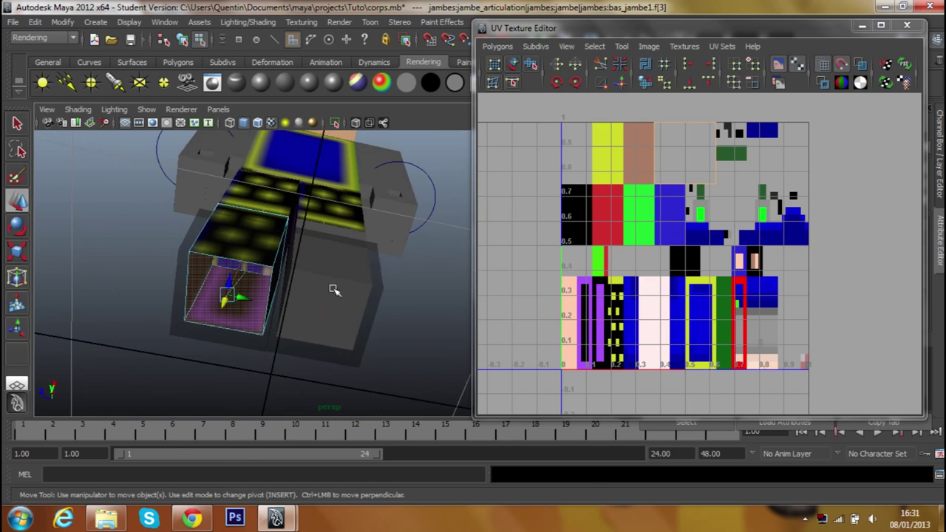
Check the leg's underside on the Nova Skin model in Chrome, then return to Maya.
click(200, 520)
mouse_move(563, 346)
mouse_down()
mouse_move(594, 292)
mouse_move(612, 291)
mouse_move(517, 325)
mouse_up()
click(330, 451)
click(192, 520)
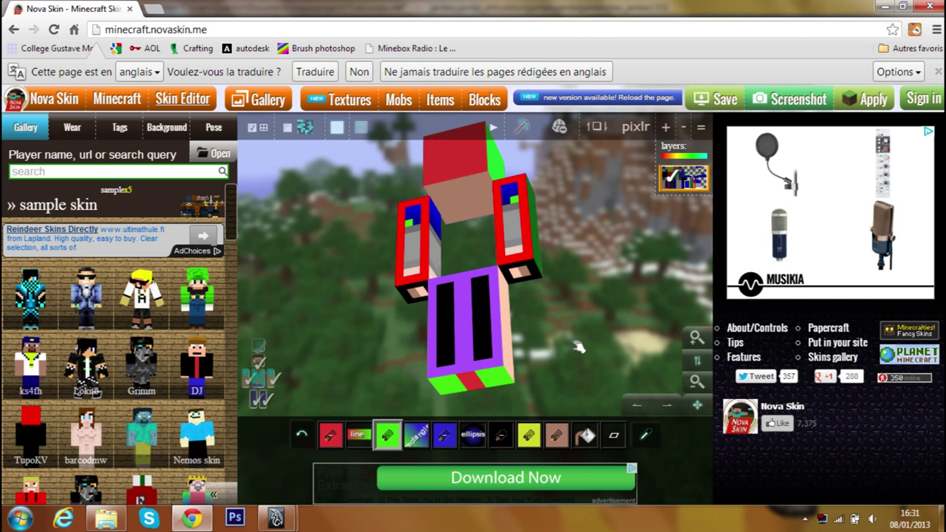
click(352, 445)
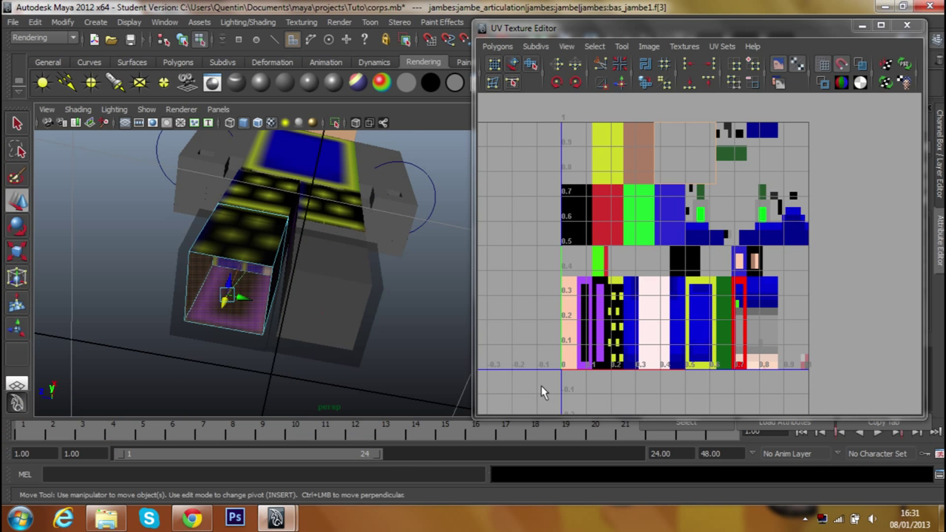
Move the bottom face's corner UVs onto the green patch of the skin texture.
right_drag(697, 171, 743, 165)
mouse_move(632, 175)
mouse_down()
mouse_move(662, 190)
mouse_move(597, 267)
mouse_move(594, 276)
mouse_move(606, 277)
mouse_up()
click(616, 249)
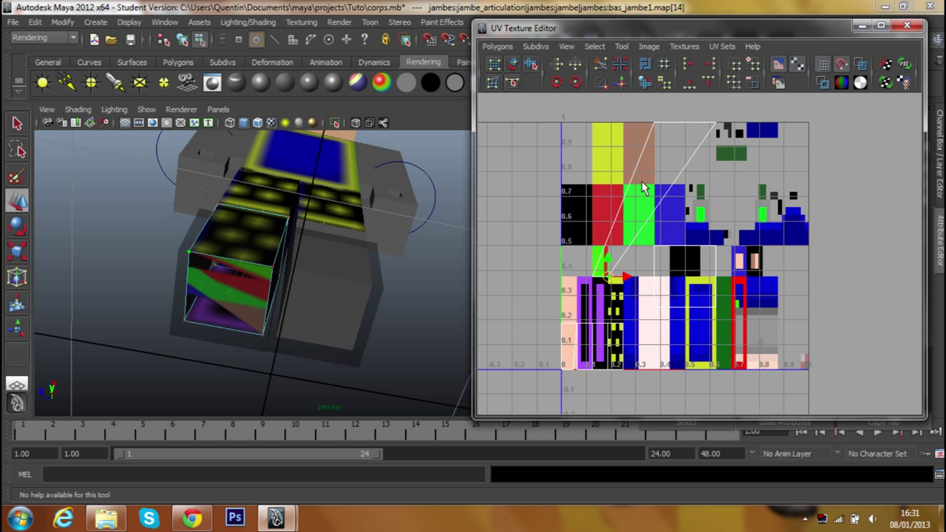
middle_drag(645, 116, 664, 126)
drag(652, 126, 591, 251)
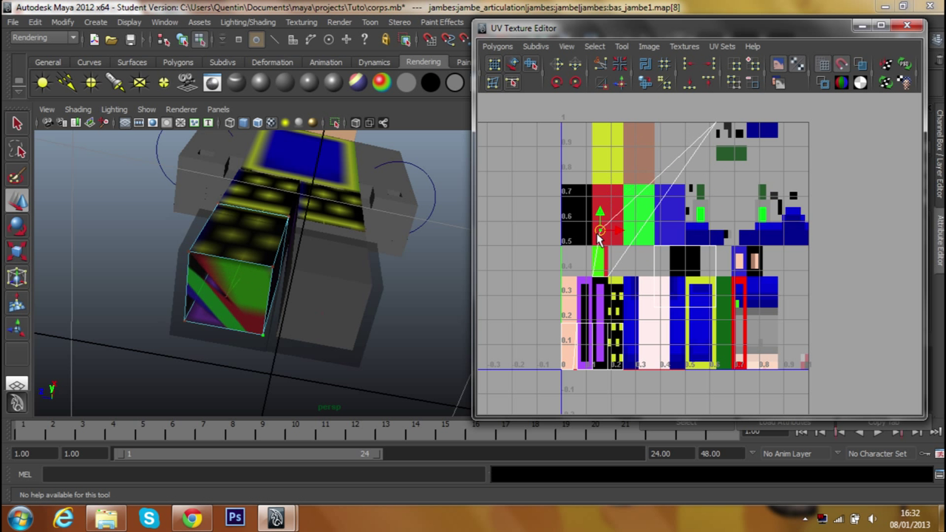
drag(730, 133, 606, 248)
mouse_move(403, 314)
alt+mouse_down()
mouse_move(416, 303)
mouse_move(333, 341)
mouse_move(333, 374)
mouse_move(446, 262)
mouse_move(547, 325)
mouse_move(744, 312)
mouse_move(697, 317)
mouse_move(708, 284)
mouse_move(281, 279)
mouse_move(347, 279)
alt+mouse_up()
scroll(459, 282, up, 5)
Rotate the bottom face's UVs and frame the now-green face in the view.
right_drag(598, 252, 600, 260)
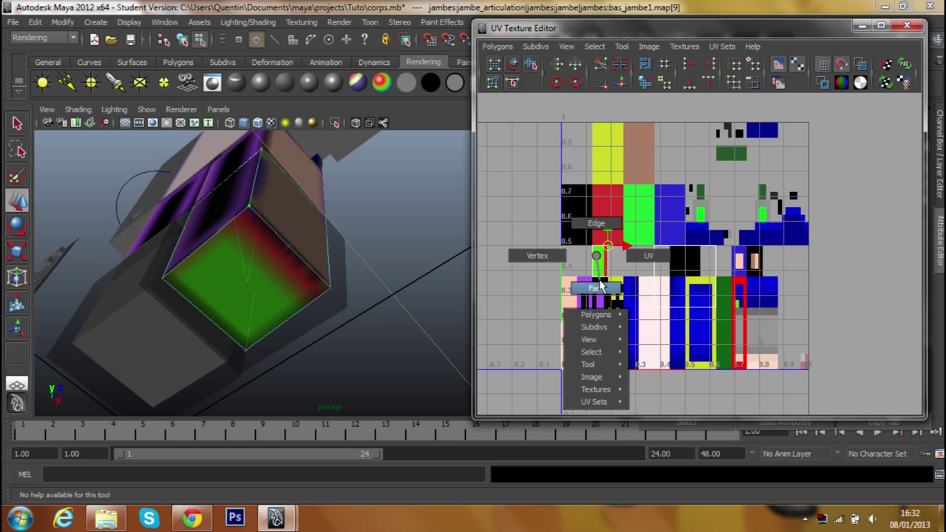
click(576, 83)
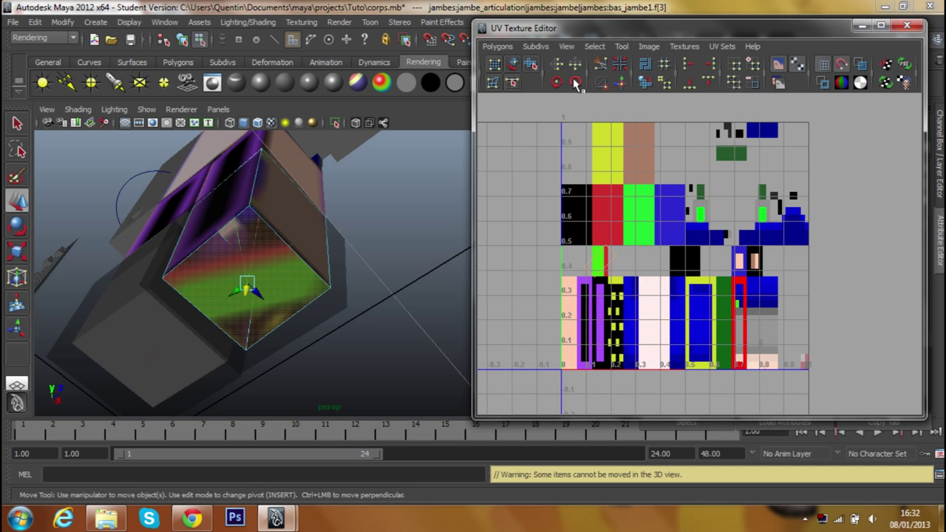
mouse_move(318, 280)
alt+mouse_down()
mouse_move(433, 302)
mouse_move(483, 336)
alt+mouse_up()
alt+drag(483, 300, 461, 204)
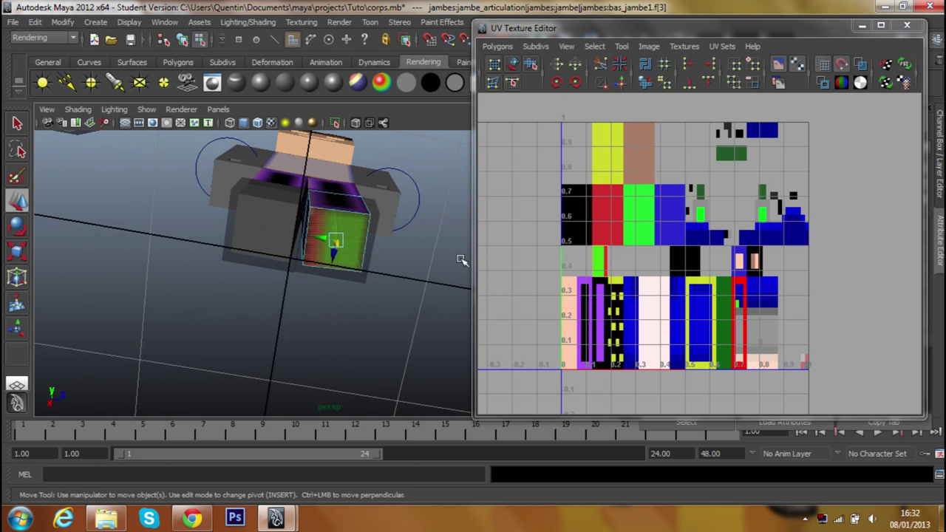
key(f)
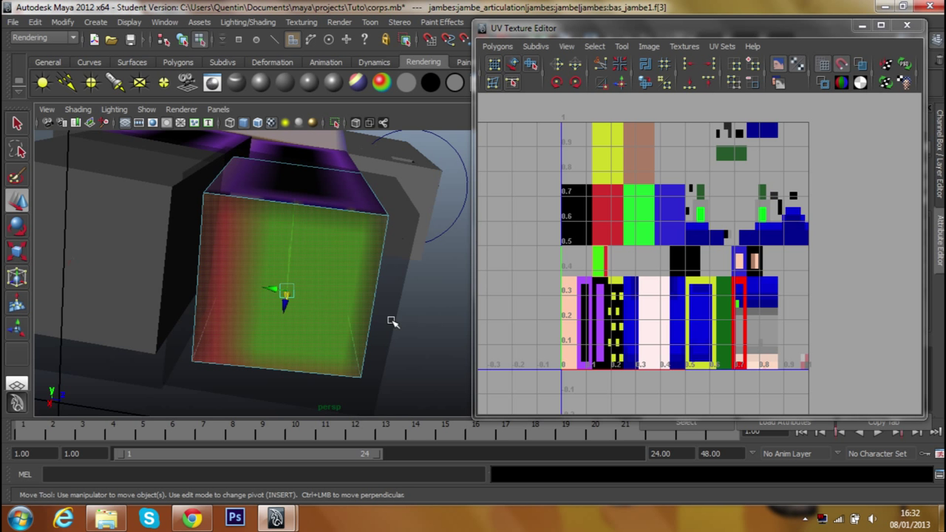
scroll(407, 302, down, 5)
scroll(407, 302, down, 5)
alt+drag(407, 302, 411, 404)
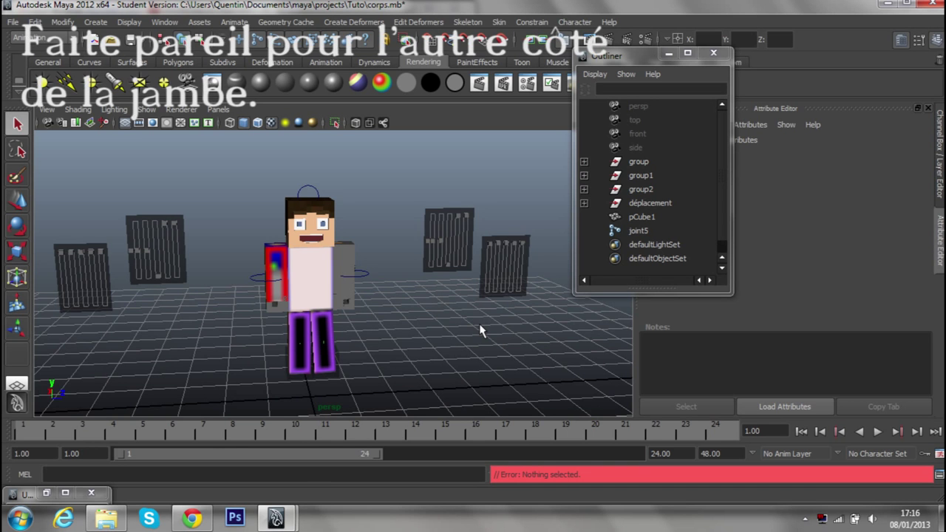
Orbit around the character, selecting the textured arm and the déplacement node.
mouse_move(406, 291)
alt+mouse_down()
mouse_move(495, 313)
mouse_move(348, 295)
mouse_move(390, 300)
mouse_move(175, 302)
mouse_move(249, 261)
mouse_move(268, 266)
mouse_move(212, 279)
mouse_move(204, 269)
alt+mouse_up()
scroll(300, 300, up, 5)
scroll(334, 272, up, 2)
click(150, 305)
scroll(249, 261, down, 5)
click(333, 268)
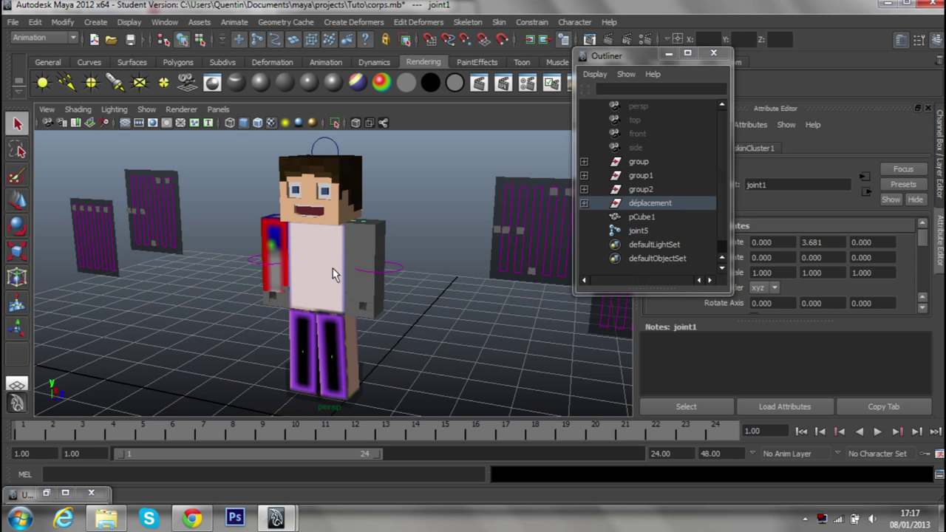
scroll(333, 268, up, 5)
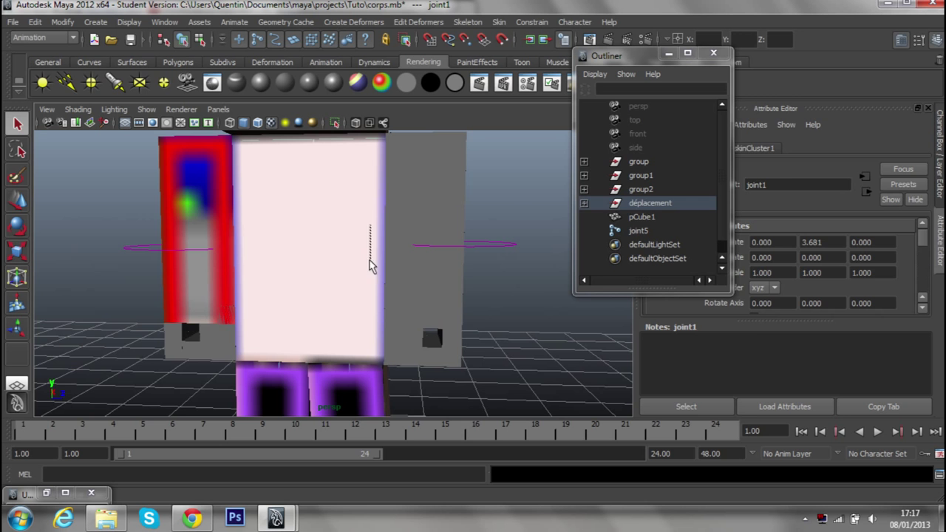
Inspect the torso pCube1's horizontal edge loops, then select the grey arm Bras:pCube38.
click(366, 270)
mouse_move(364, 276)
alt+mouse_down()
mouse_move(422, 309)
mouse_move(360, 305)
mouse_move(404, 292)
alt+mouse_up()
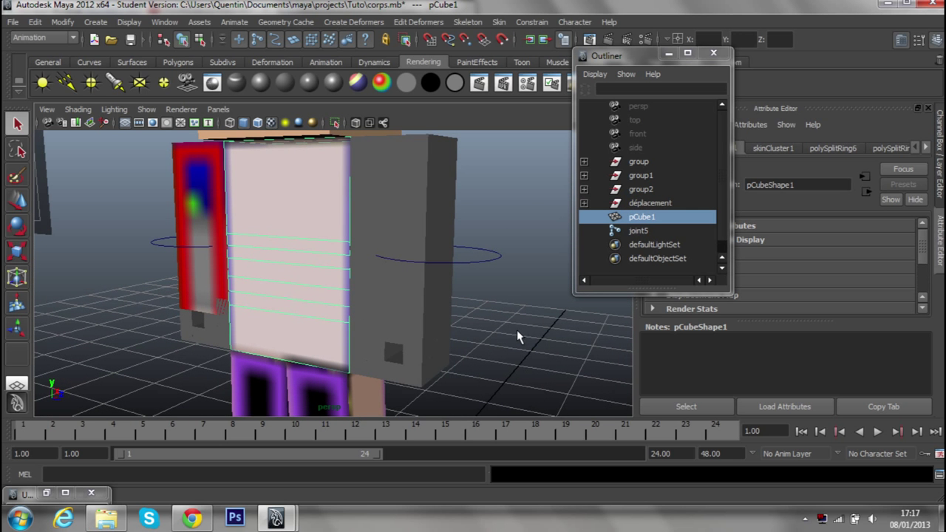
mouse_move(350, 288)
alt+mouse_down()
mouse_move(569, 328)
mouse_move(450, 291)
mouse_move(380, 302)
alt+mouse_up()
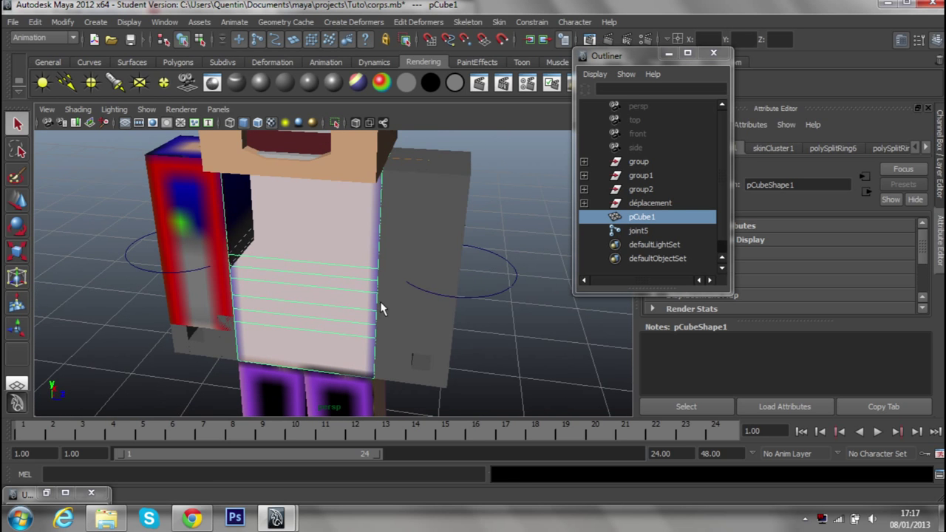
mouse_move(451, 283)
alt+mouse_down()
mouse_move(461, 258)
mouse_move(477, 261)
alt+mouse_up()
click(419, 213)
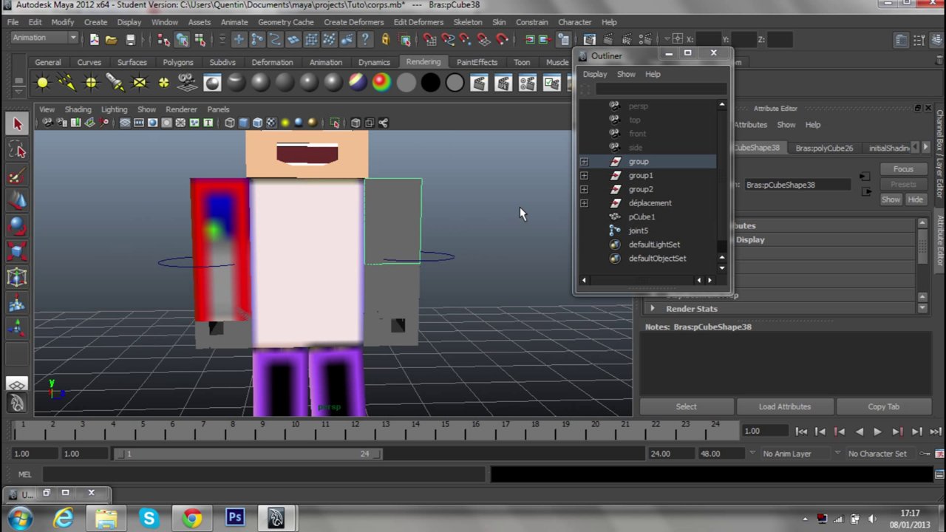
right_click(380, 222)
mouse_move(377, 448)
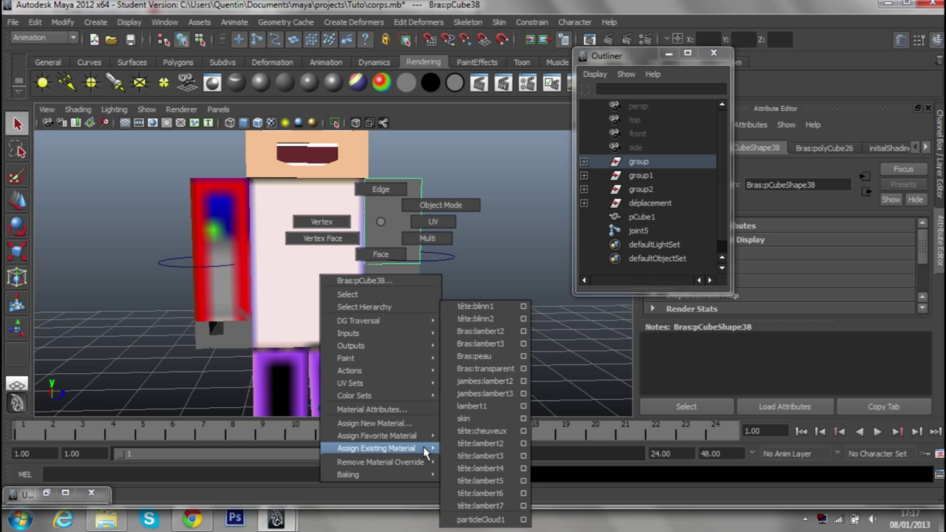
Assign the existing skin material to the grey arm and restore the UV Texture Editor.
click(490, 424)
click(46, 493)
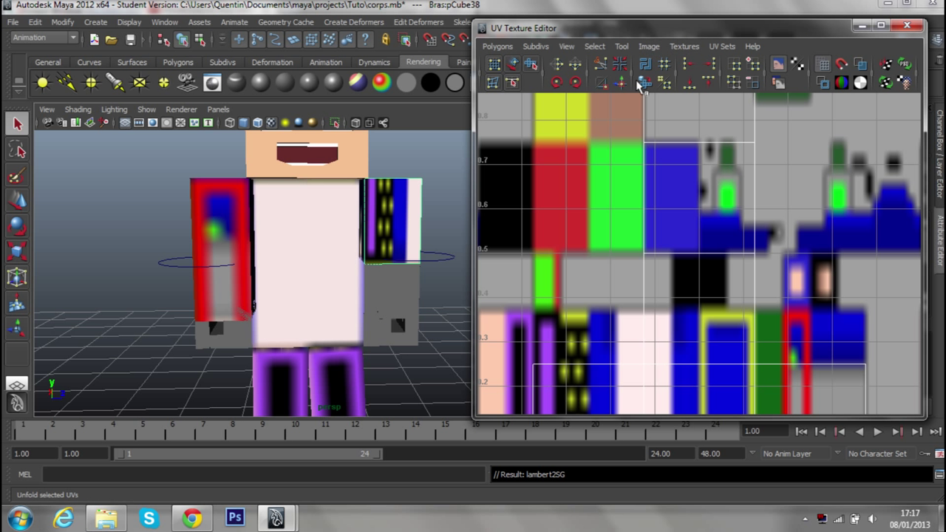
Turn off image filtering in the UV Texture Editor so the skin texture displays crisp.
click(777, 65)
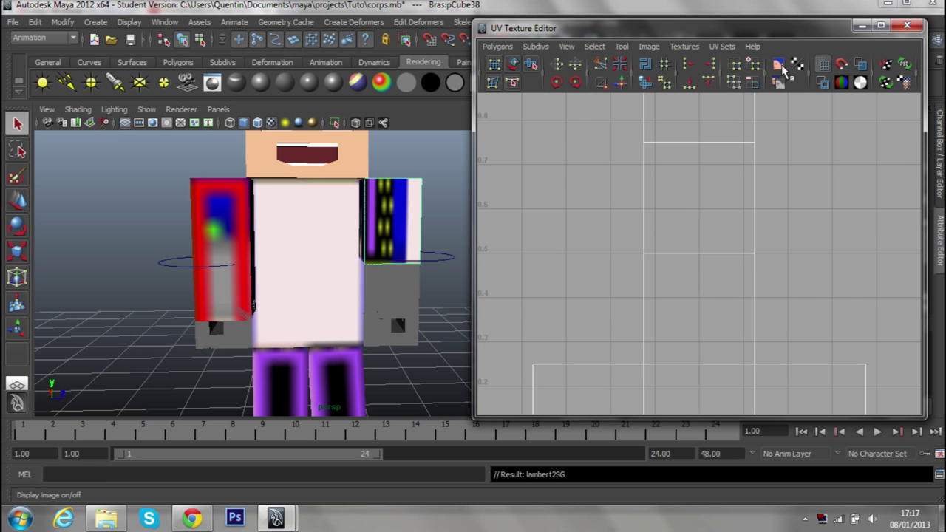
click(778, 65)
click(795, 65)
scroll(627, 237, down, 2)
scroll(628, 236, down, 3)
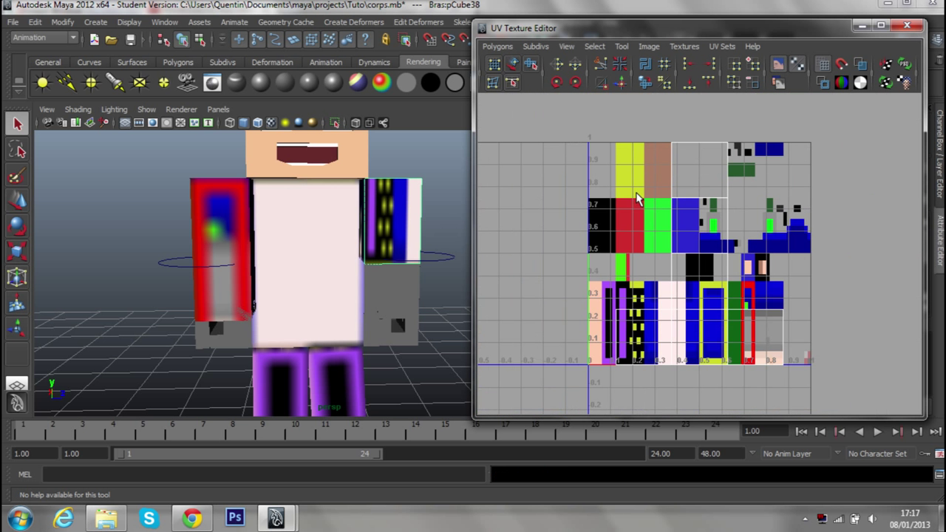
scroll(427, 237, up, 3)
scroll(427, 237, down, 1)
alt+middle_drag(369, 243, 222, 244)
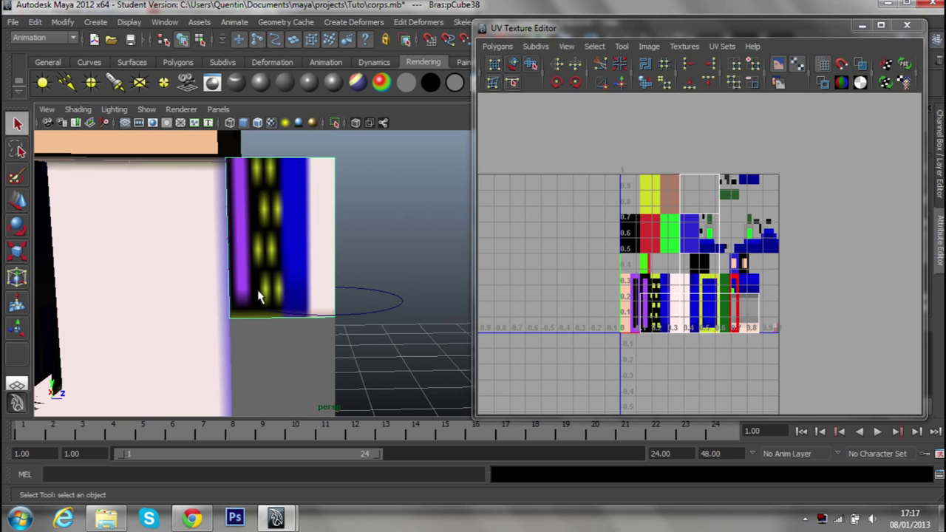
scroll(296, 258, down, 3)
scroll(435, 232, up, 5)
Select all twelve edges of the arm cube in the UV editor.
mouse_move(402, 244)
alt+mouse_down()
mouse_move(354, 239)
mouse_move(349, 288)
alt+mouse_up()
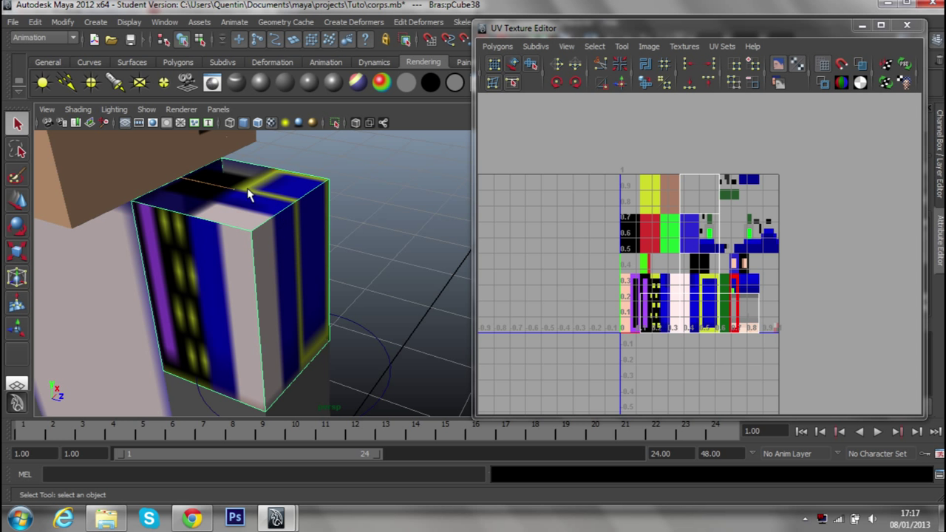
alt+drag(237, 276, 274, 264)
scroll(274, 264, down, 3)
right_drag(636, 251, 643, 270)
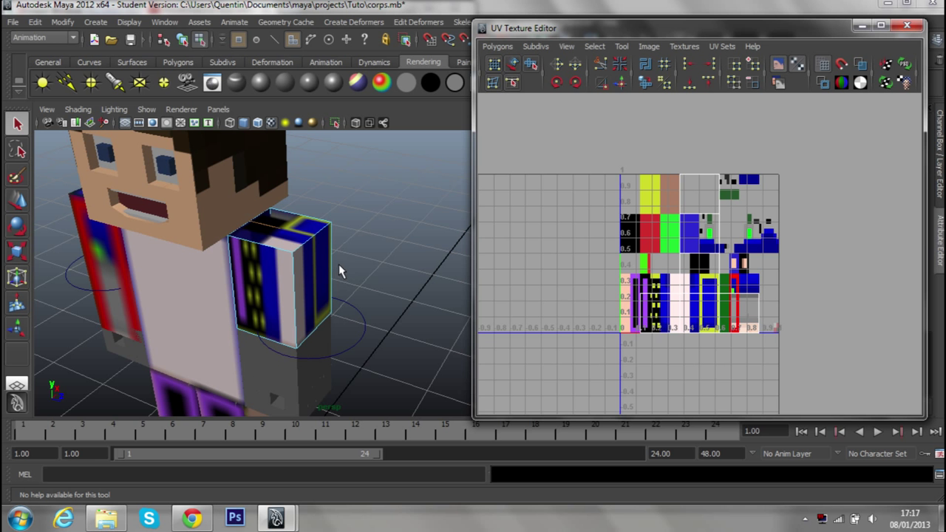
click(311, 279)
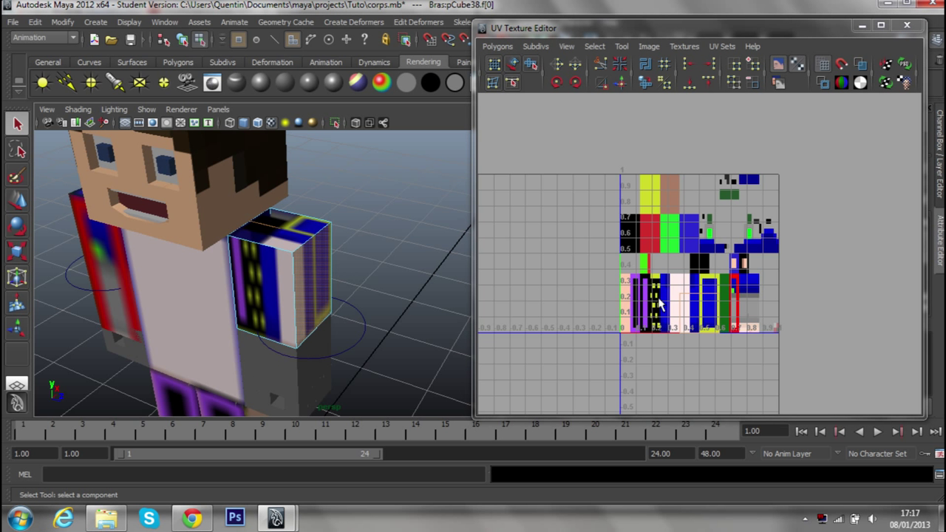
scroll(659, 303, up, 2)
right_drag(562, 222, 567, 220)
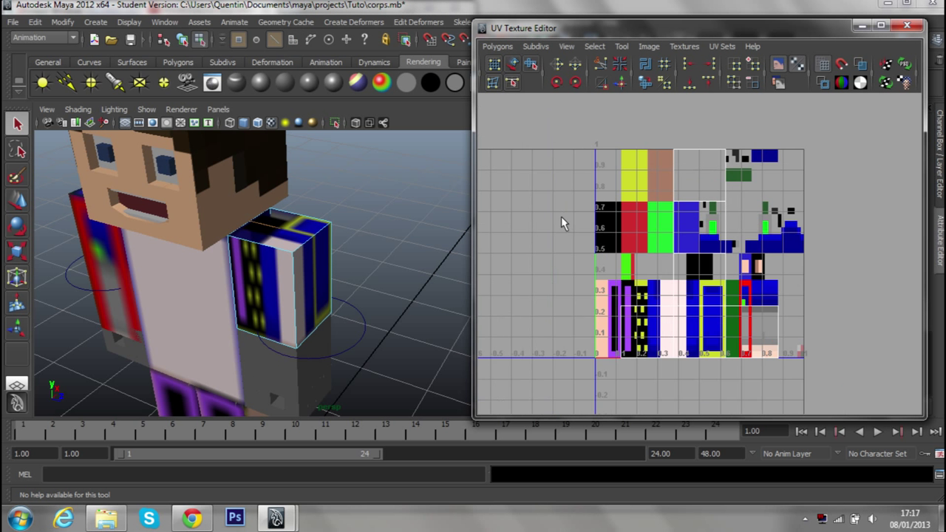
alt+middle_drag(567, 219, 526, 209)
drag(561, 166, 630, 242)
right_drag(630, 243, 631, 305)
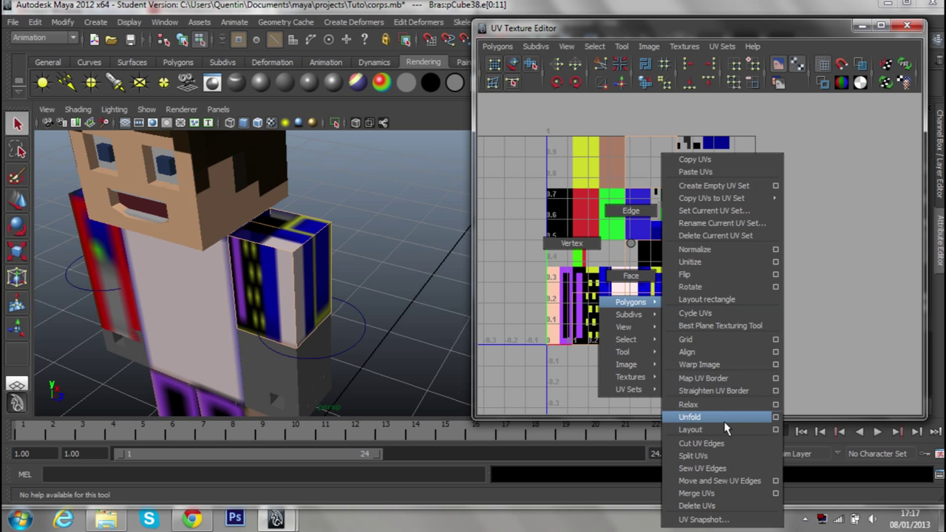
Cut the arm cube's UVs along the selected edges and frame the arm.
right_drag(632, 305, 724, 442)
key(f)
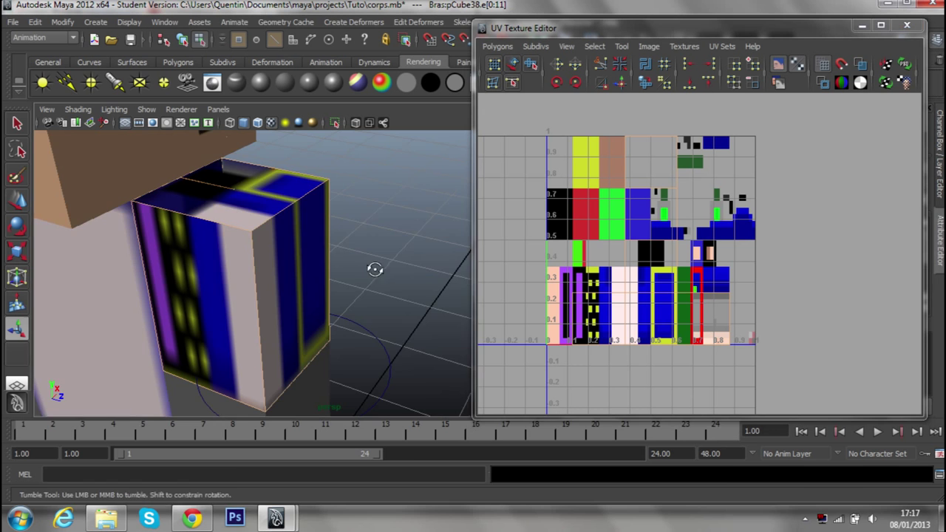
right_drag(577, 242, 584, 277)
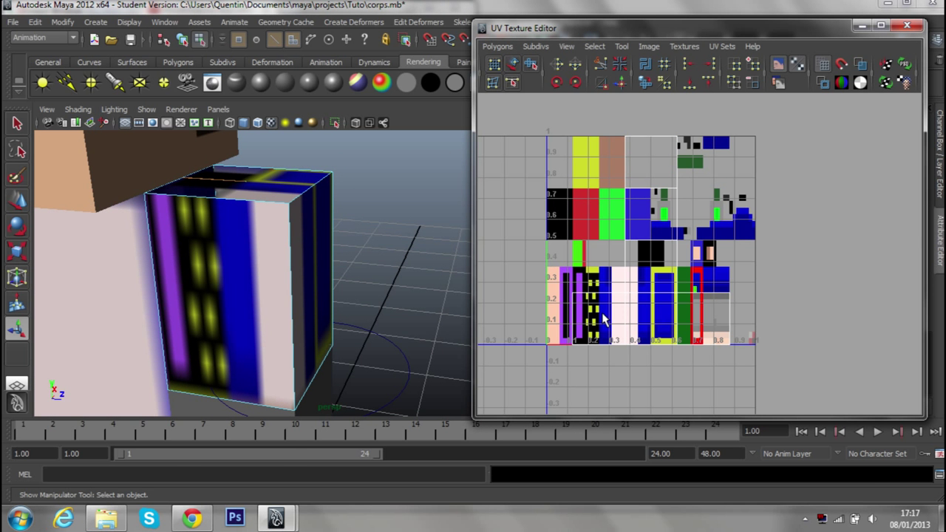
alt+drag(390, 274, 406, 272)
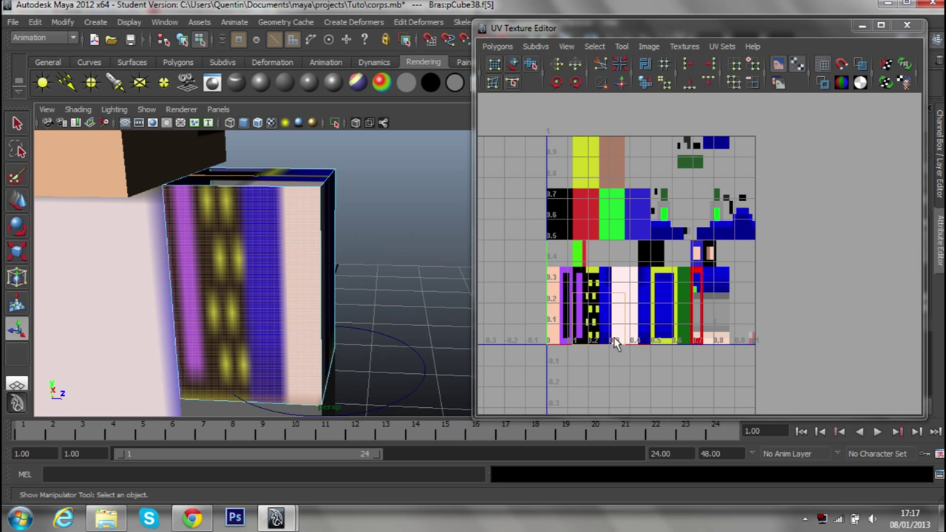
alt+right_drag(358, 272, 127, 290)
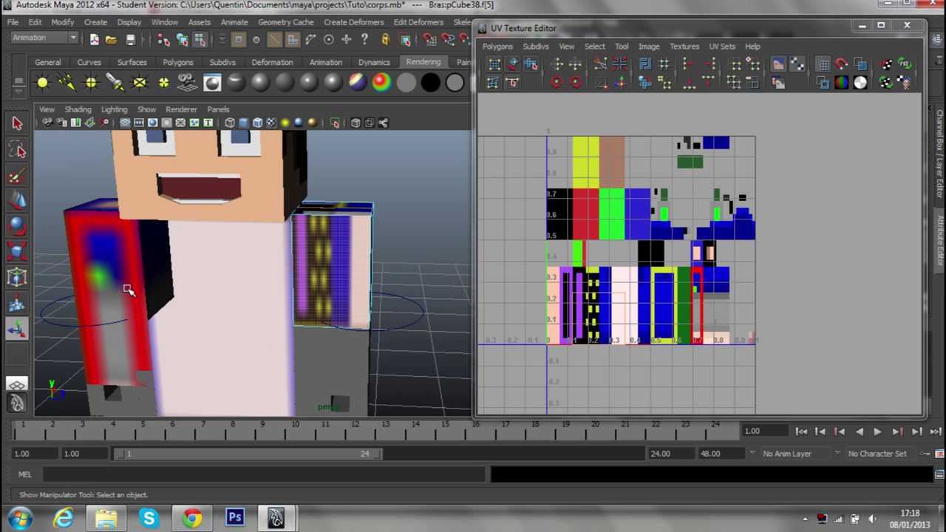
mouse_move(505, 287)
alt+right_down()
mouse_move(627, 220)
mouse_move(602, 238)
alt+right_up()
Move the arm face's corner UVs onto the red-bordered arm region of the skin.
click(618, 250)
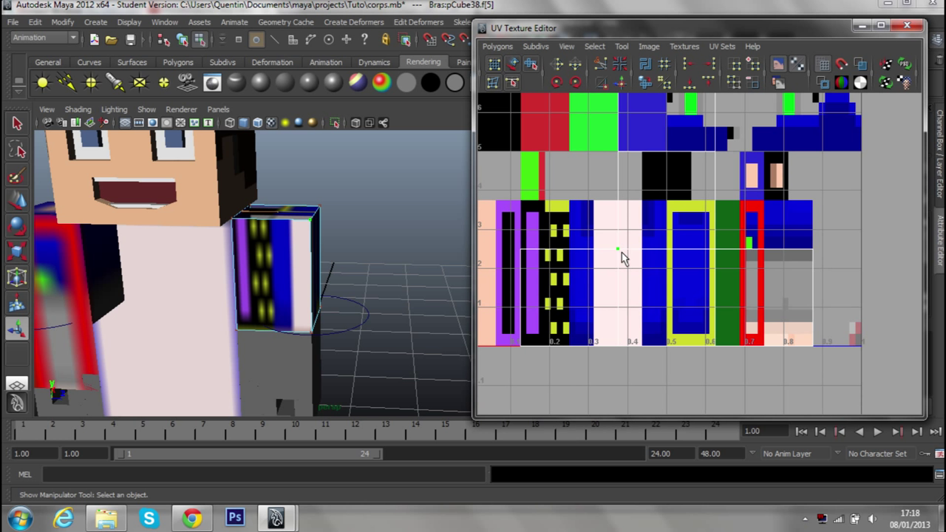
key(w)
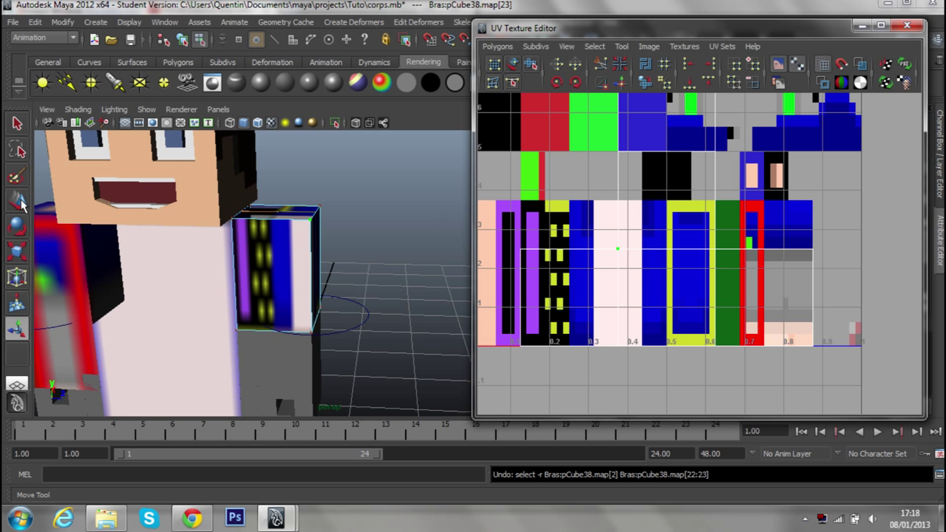
drag(620, 251, 762, 201)
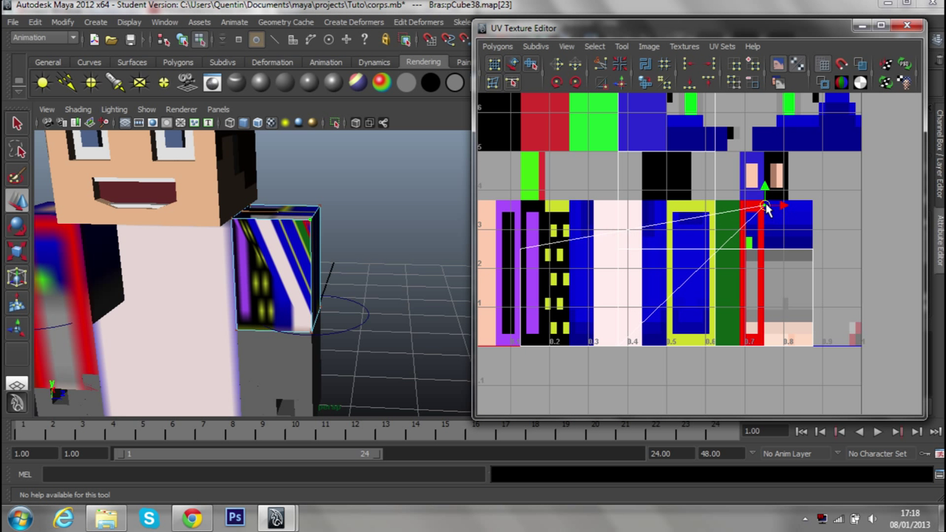
drag(762, 201, 765, 201)
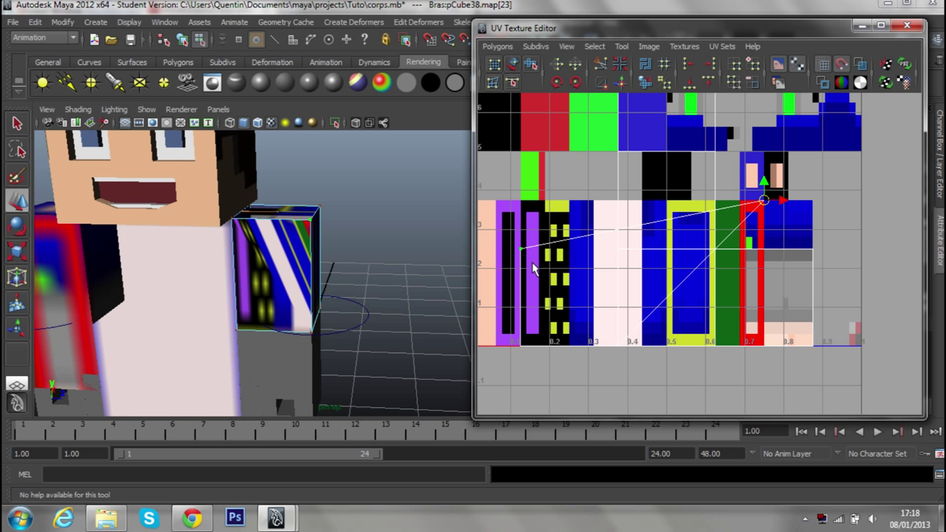
drag(522, 250, 741, 201)
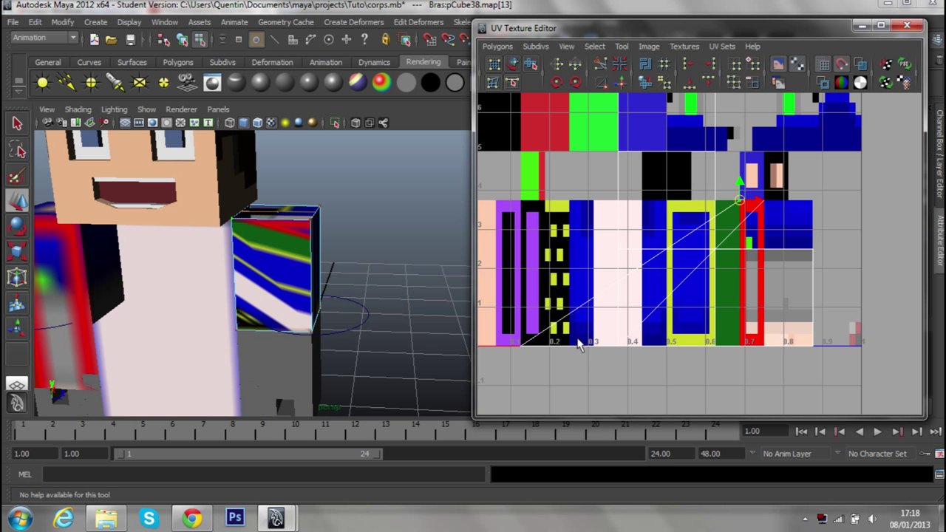
right_drag(578, 345, 581, 360)
right_drag(595, 329, 592, 326)
mouse_move(592, 326)
mouse_down()
mouse_move(623, 353)
mouse_move(763, 207)
mouse_up()
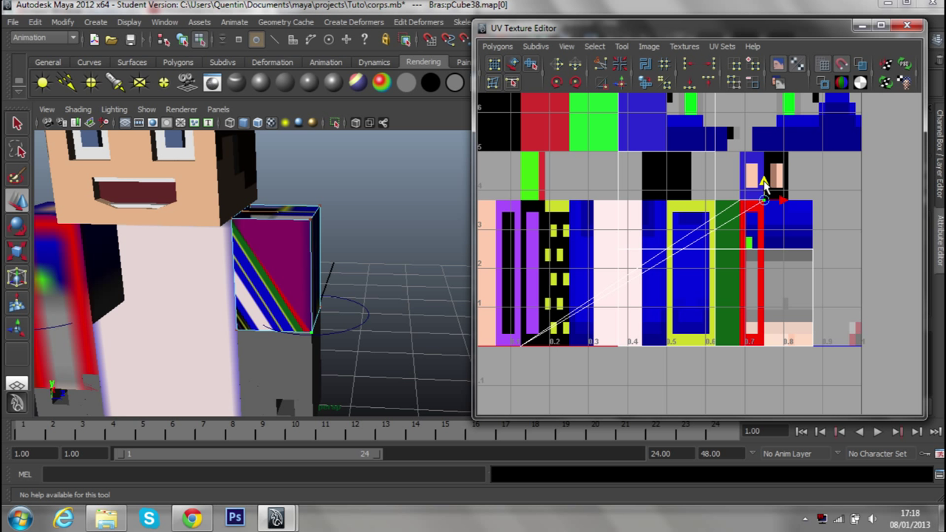
drag(762, 178, 763, 190)
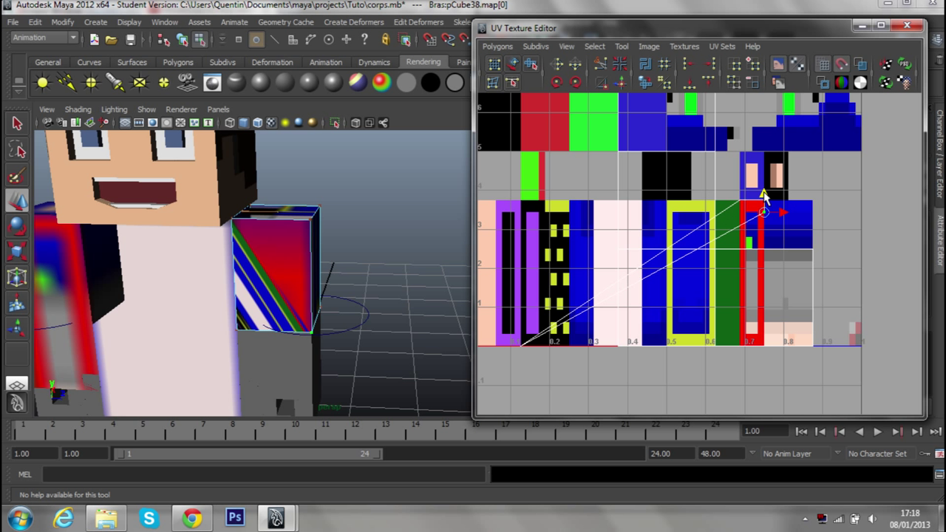
drag(764, 193, 770, 255)
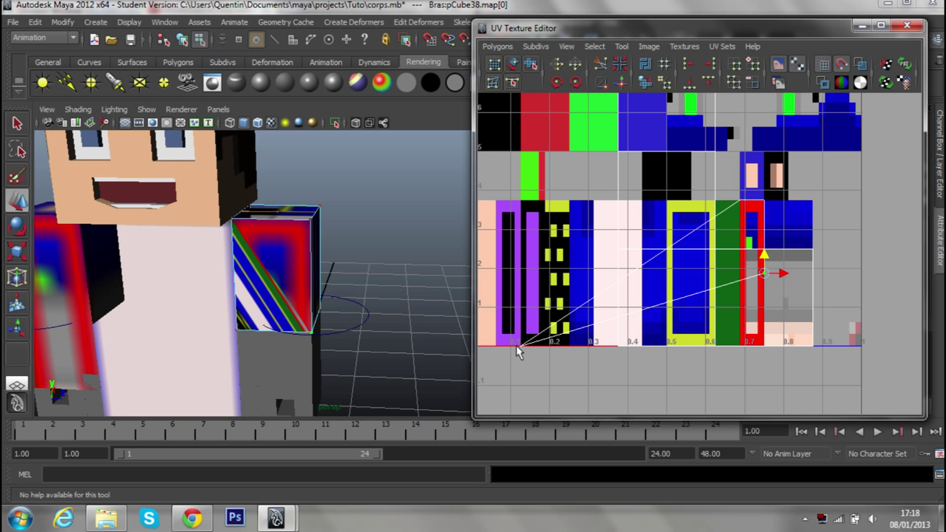
drag(522, 344, 739, 273)
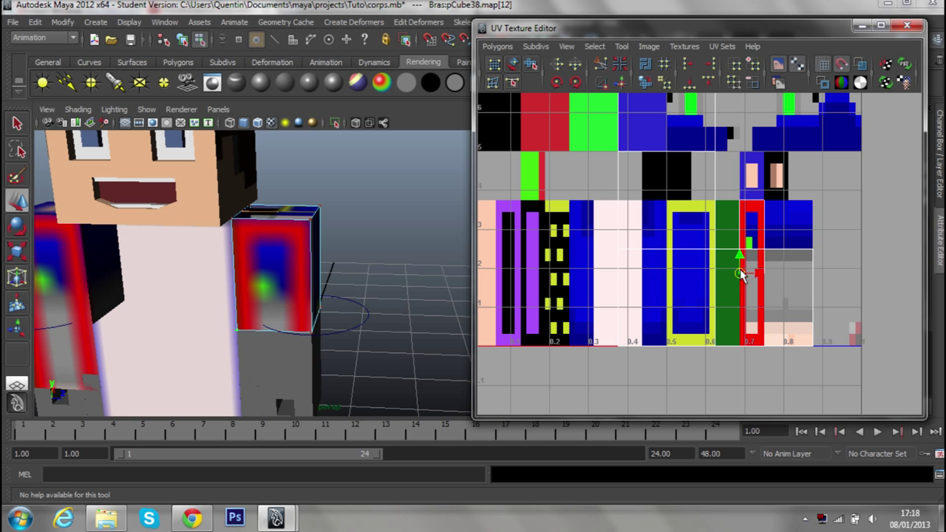
Select the arm cube's side face and orbit to a close side view.
right_drag(766, 338, 761, 318)
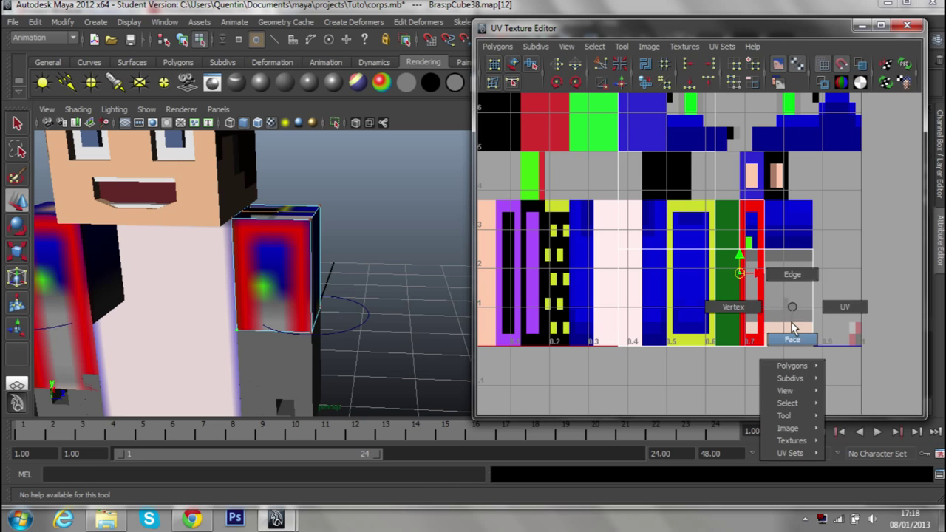
click(281, 274)
scroll(364, 245, down, 3)
mouse_move(364, 244)
alt+mouse_down()
mouse_move(232, 258)
mouse_move(96, 228)
alt+mouse_up()
mouse_move(312, 254)
alt+mouse_down()
mouse_move(110, 239)
mouse_move(96, 251)
alt+mouse_up()
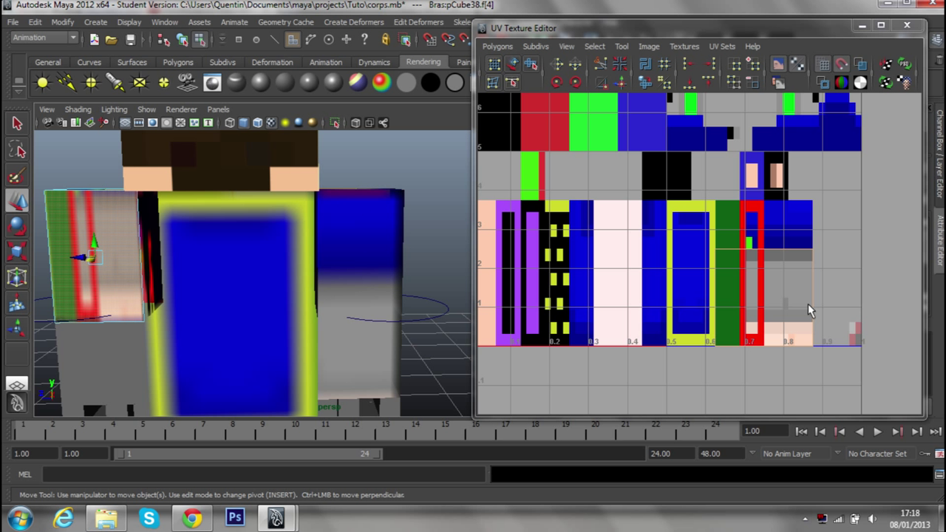
right_click(791, 275)
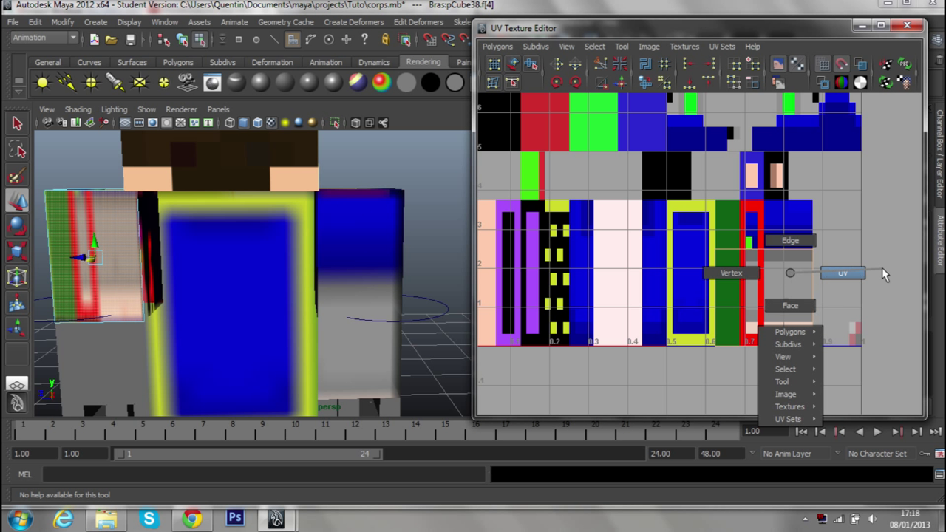
right_drag(791, 275, 842, 273)
key(w)
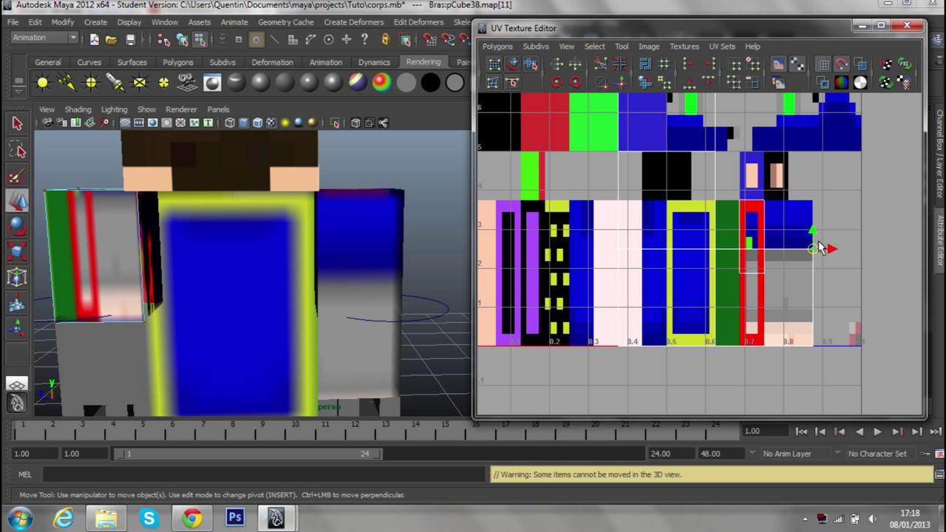
mouse_move(419, 247)
alt+mouse_down()
mouse_move(359, 264)
mouse_move(344, 296)
mouse_move(422, 262)
mouse_move(460, 258)
mouse_move(247, 252)
mouse_move(393, 266)
mouse_move(709, 204)
alt+mouse_up()
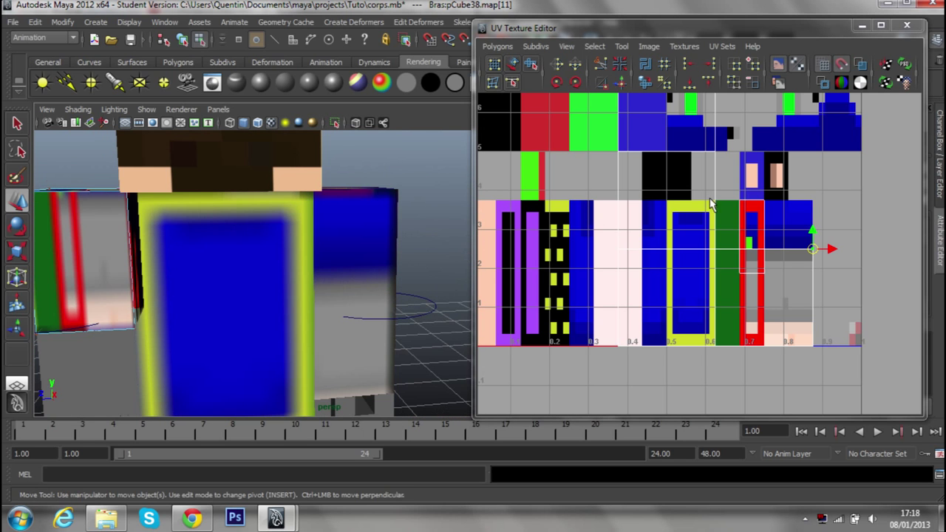
mouse_move(435, 257)
alt+mouse_down()
mouse_move(433, 249)
mouse_move(391, 262)
mouse_move(352, 238)
mouse_move(342, 249)
mouse_move(490, 239)
mouse_move(481, 263)
mouse_move(460, 260)
mouse_move(473, 255)
alt+mouse_up()
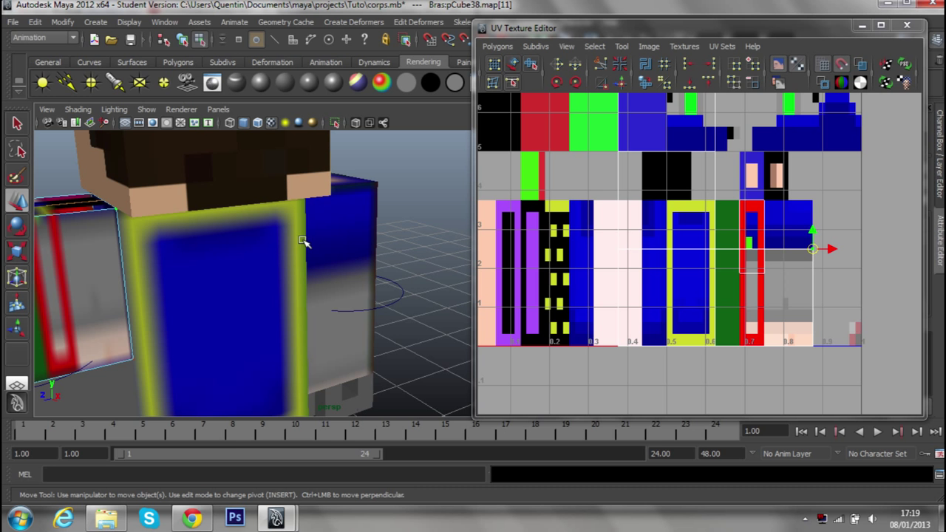
alt+drag(449, 223, 461, 237)
click(194, 520)
click(74, 9)
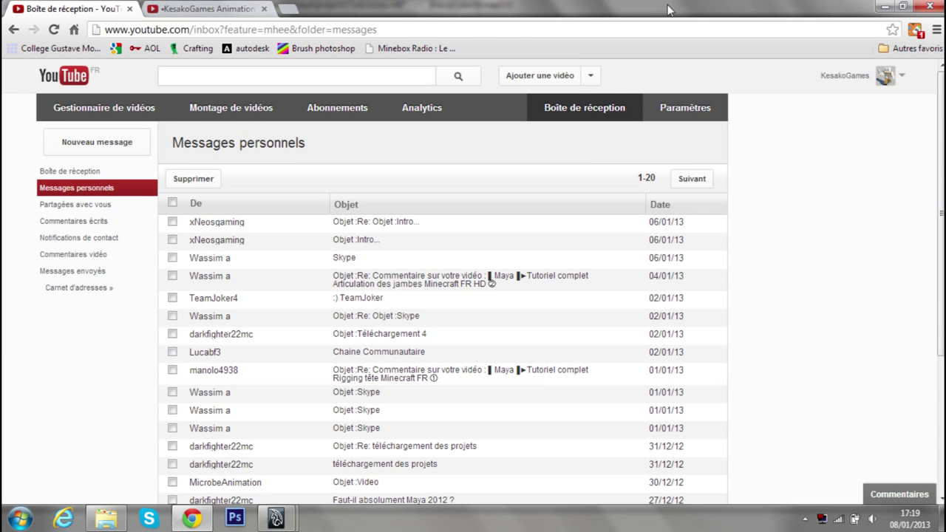
click(929, 6)
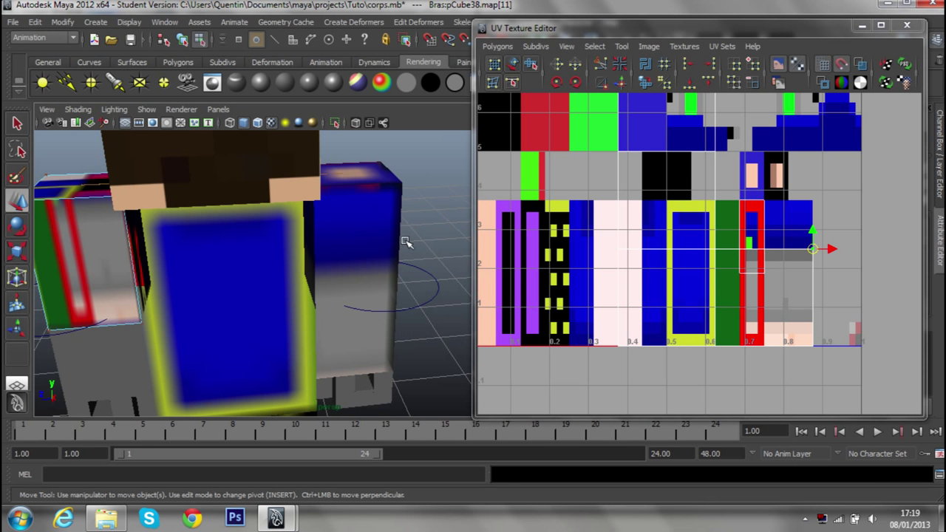
Shift the side face's selected UVs up-left onto the arm area and adjust a top corner.
mouse_move(813, 252)
mouse_down()
mouse_move(774, 201)
mouse_move(765, 206)
mouse_move(829, 203)
mouse_up()
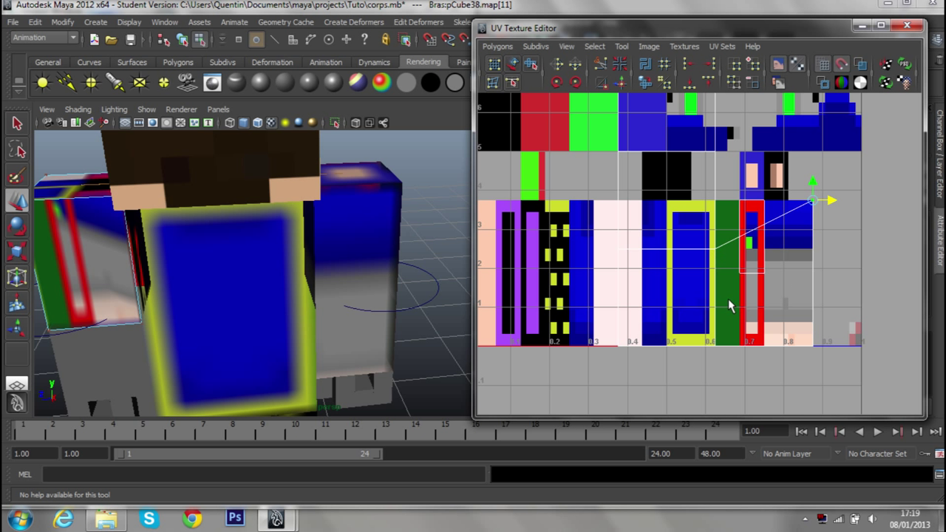
right_drag(730, 322, 713, 235)
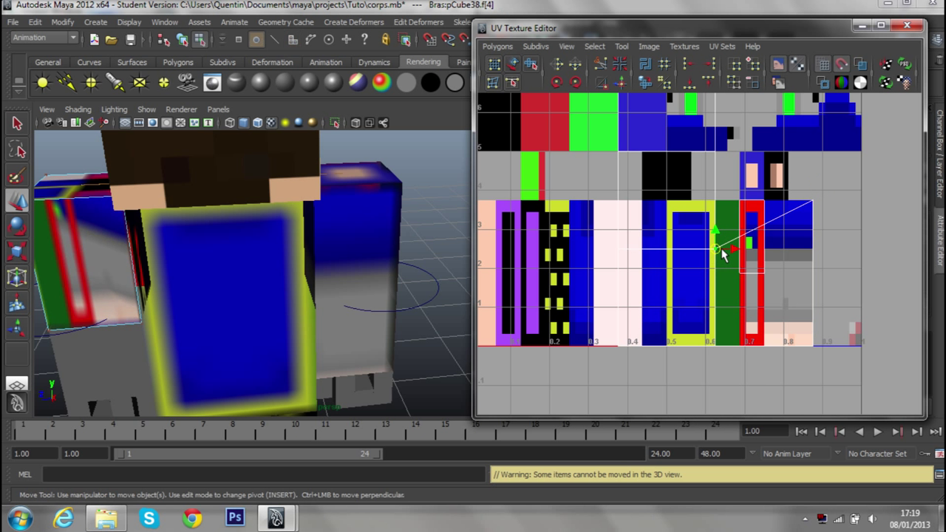
click(813, 207)
drag(812, 207, 795, 206)
Place the side face's two bottom corner UVs on the arm area's bottom edge.
mouse_move(730, 342)
right_down()
mouse_move(727, 329)
mouse_move(701, 329)
right_up()
click(735, 330)
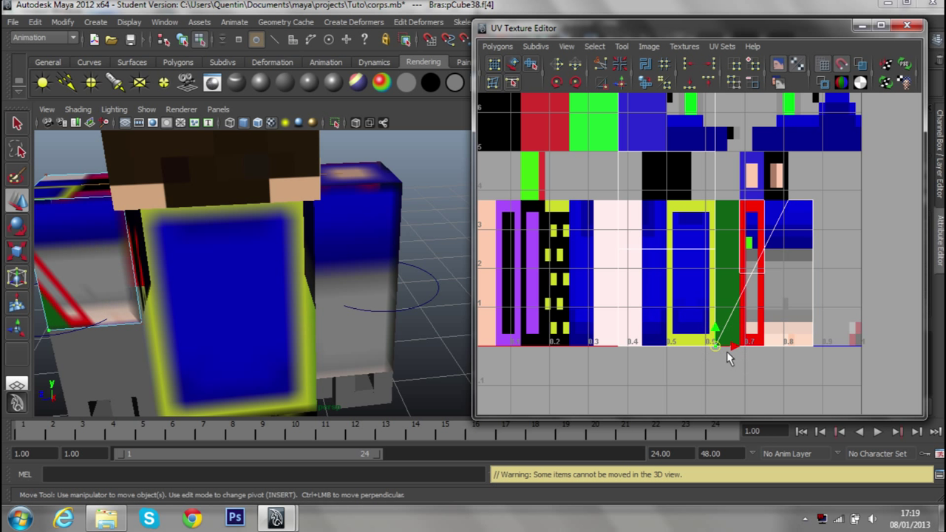
click(711, 342)
mouse_move(727, 346)
mouse_down()
mouse_move(801, 296)
mouse_move(792, 277)
mouse_up()
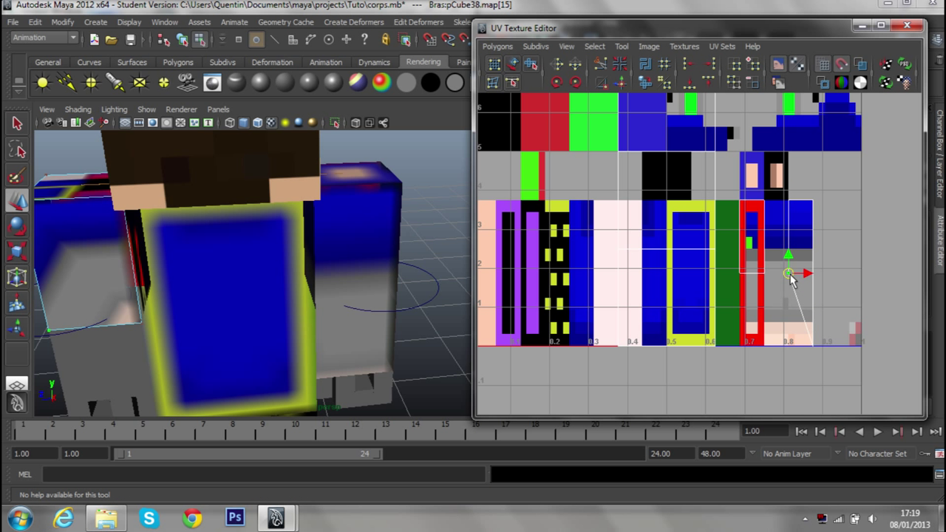
click(813, 345)
drag(813, 345, 812, 273)
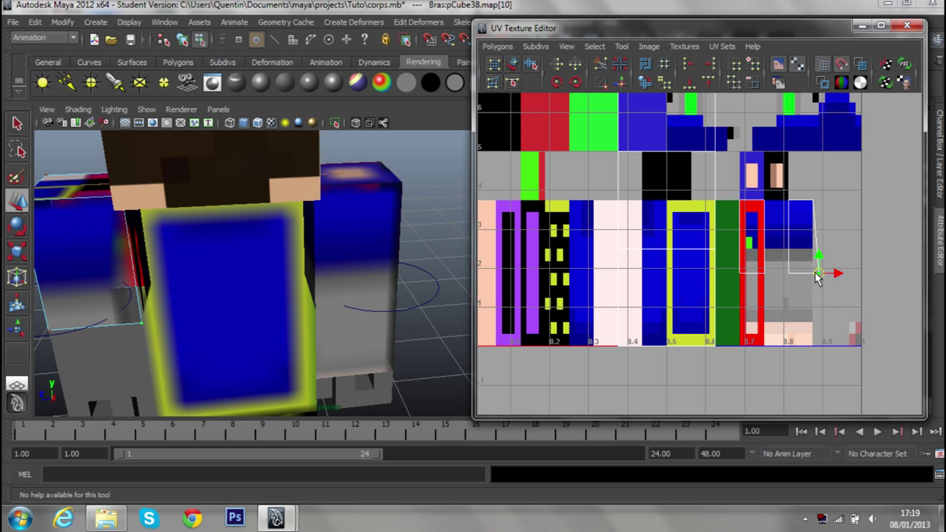
scroll(460, 264, down, 3)
mouse_move(458, 270)
alt+mouse_down()
mouse_move(232, 228)
mouse_move(133, 247)
mouse_move(214, 231)
alt+mouse_up()
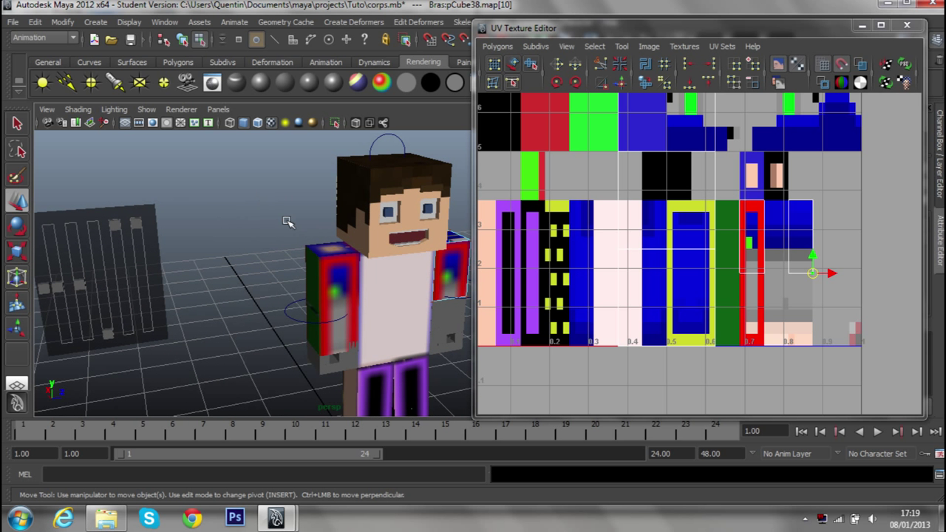
Nudge an arm UV rightward in the upper area of the skin texture layout.
scroll(678, 252, down, 1)
scroll(702, 266, down, 1)
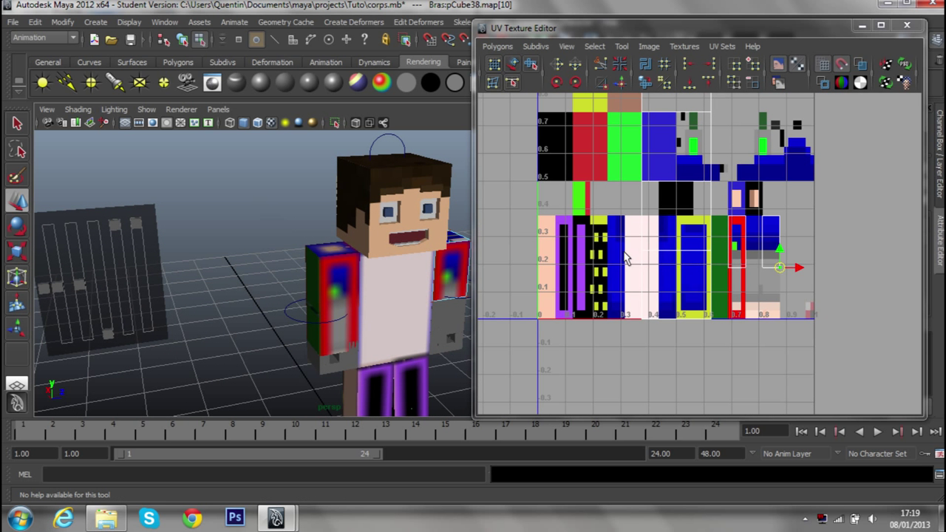
scroll(624, 251, up, 2)
scroll(503, 272, up, 2)
alt+middle_drag(397, 274, 267, 270)
right_drag(691, 283, 690, 298)
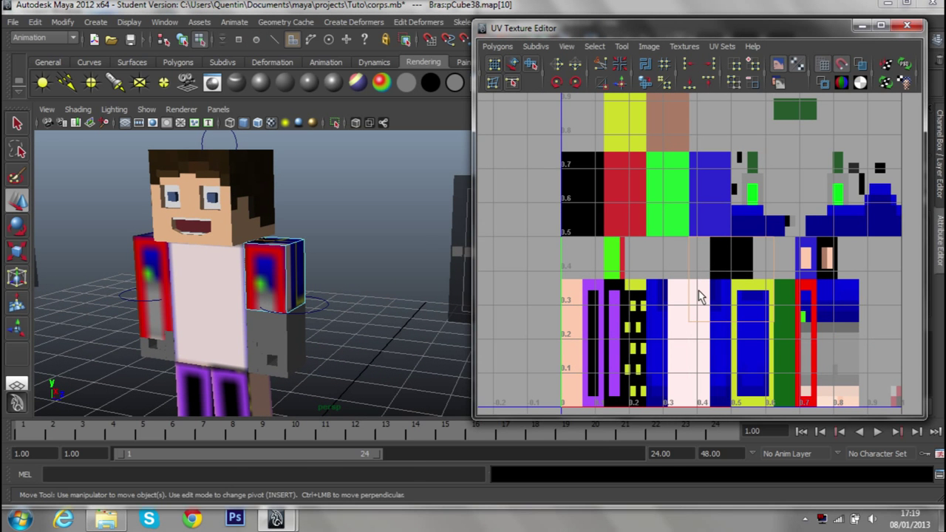
scroll(366, 290, up, 1)
alt+middle_drag(642, 259, 646, 219)
mouse_move(733, 234)
right_down()
mouse_move(768, 235)
mouse_move(769, 210)
right_up()
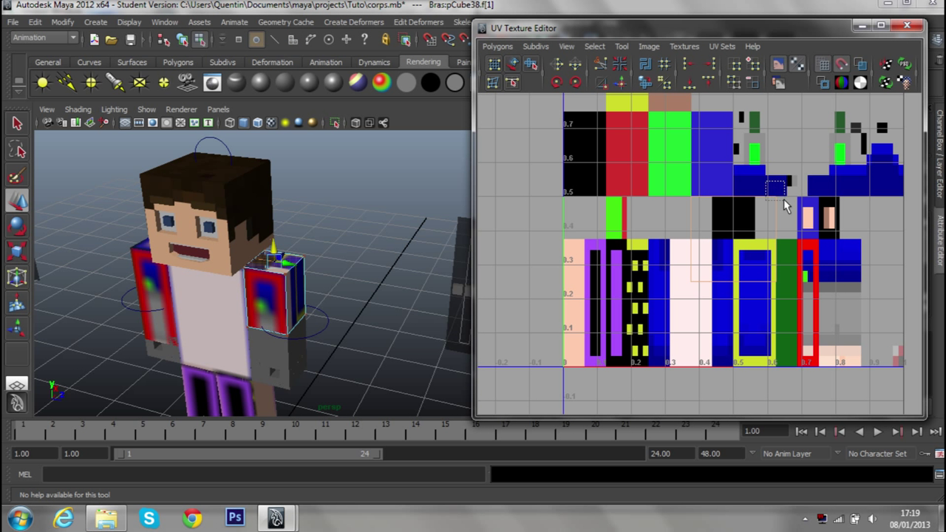
drag(784, 200, 836, 197)
Reselect a pair of arm UV points and undo the last UV move.
alt+drag(453, 234, 461, 226)
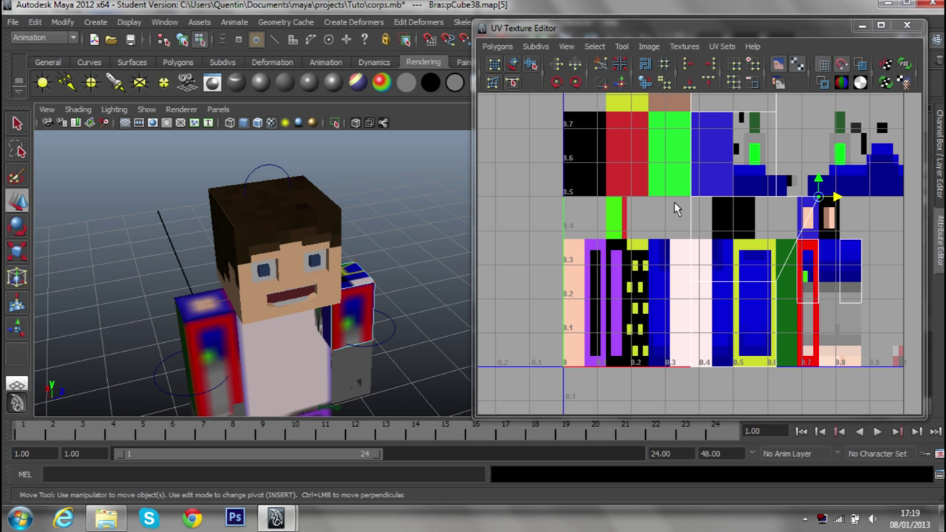
right_drag(724, 198, 723, 255)
right_drag(724, 204, 693, 198)
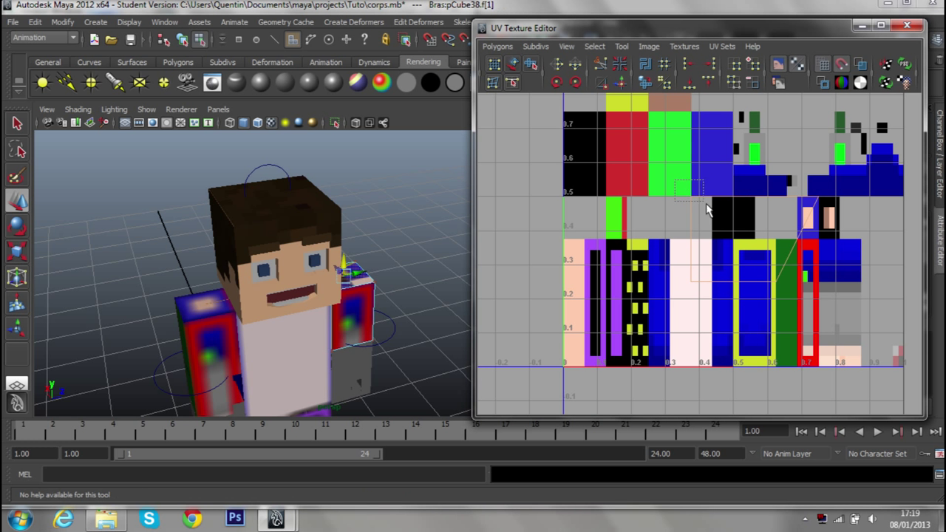
right_drag(802, 200, 819, 208)
click(802, 199)
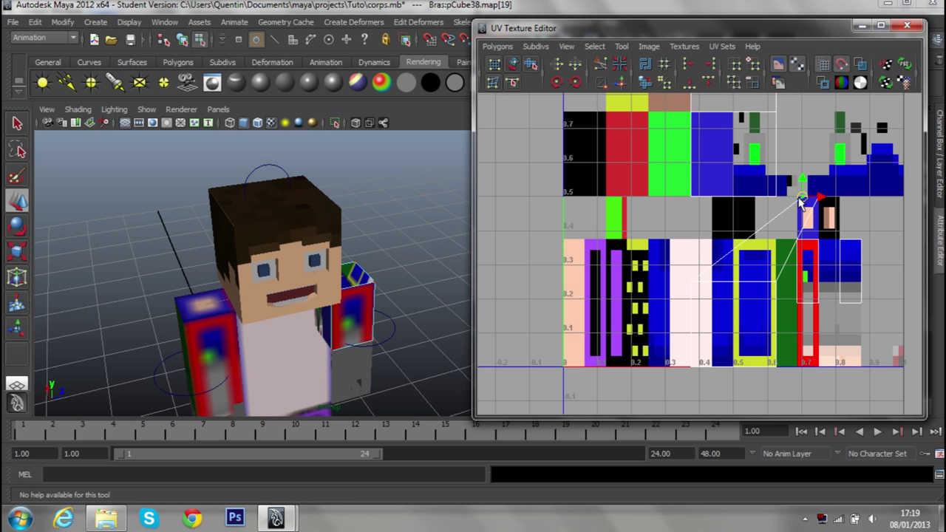
right_drag(763, 248, 766, 279)
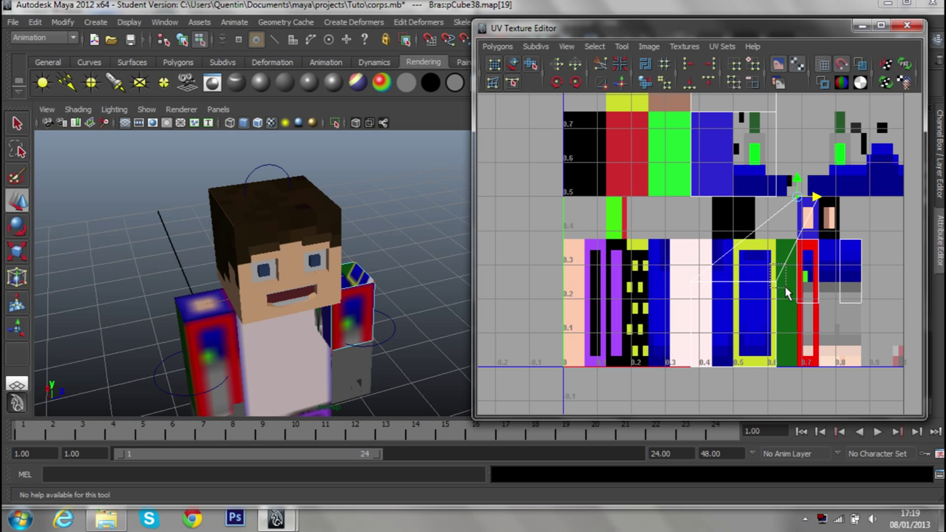
click(822, 238)
key(ctrl+z)
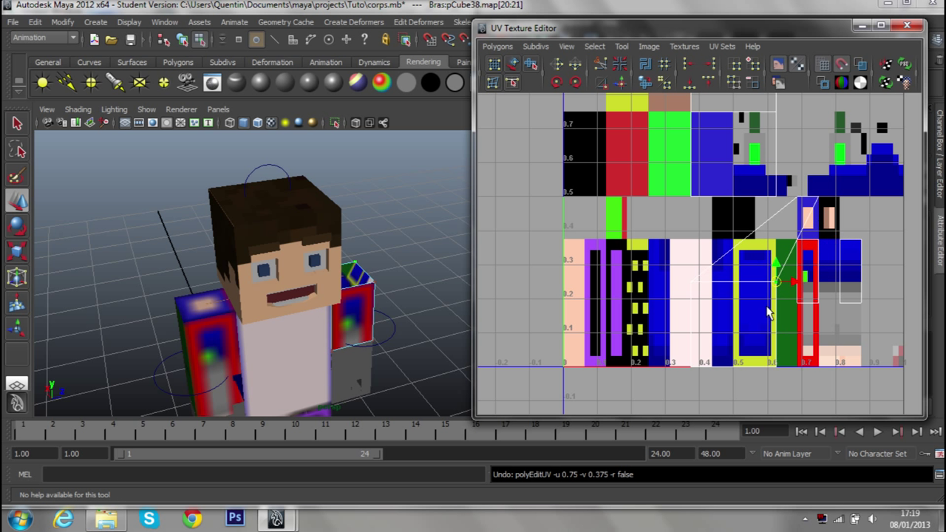
Nudge a UV point on the arm shell slightly left, then clear the selection.
click(754, 266)
mouse_move(750, 270)
right_down()
mouse_move(748, 258)
mouse_move(786, 274)
right_up()
click(822, 240)
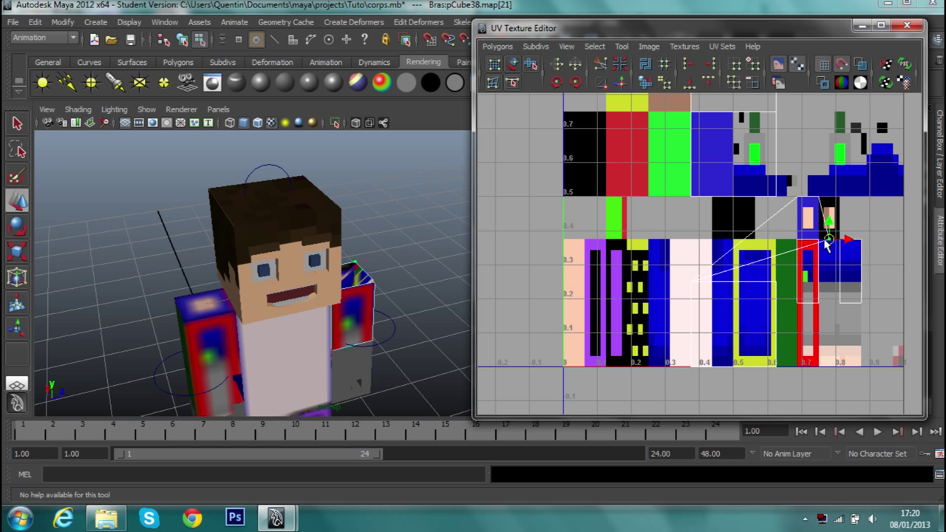
drag(821, 244, 816, 242)
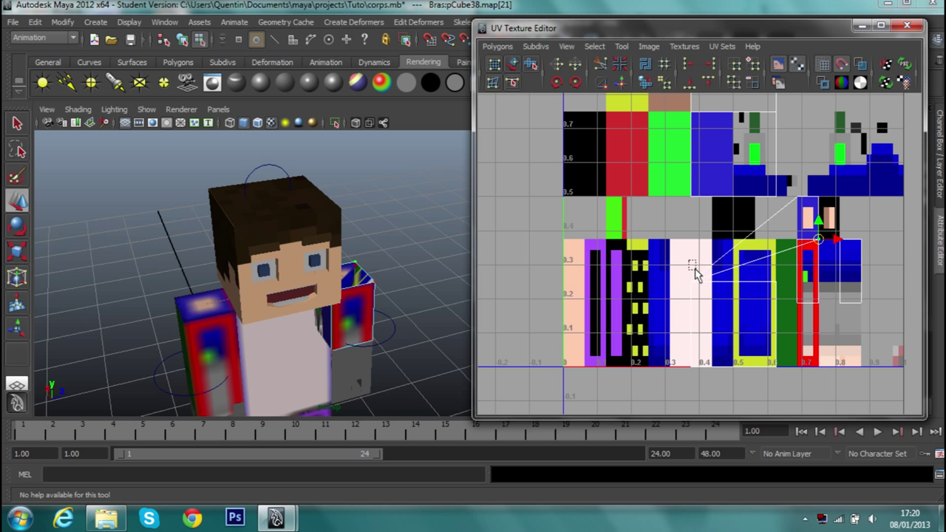
drag(707, 280, 708, 279)
Select a side face of the arm cube and zoom in on it.
right_click(733, 256)
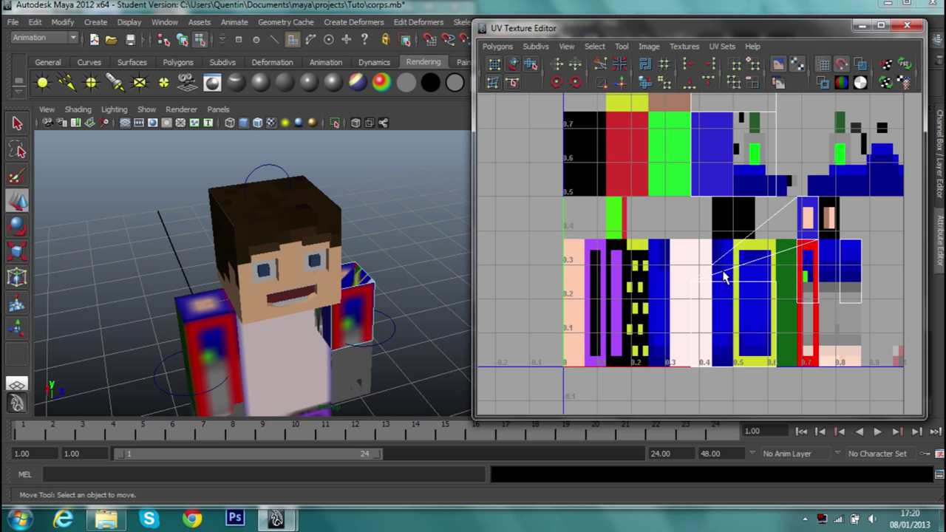
right_click(733, 257)
click(696, 271)
click(798, 238)
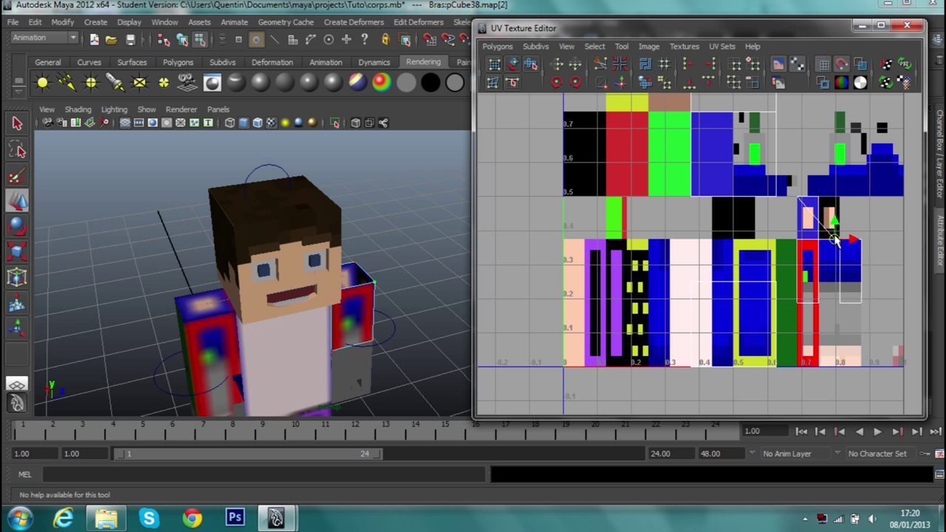
right_drag(707, 281, 719, 316)
click(720, 316)
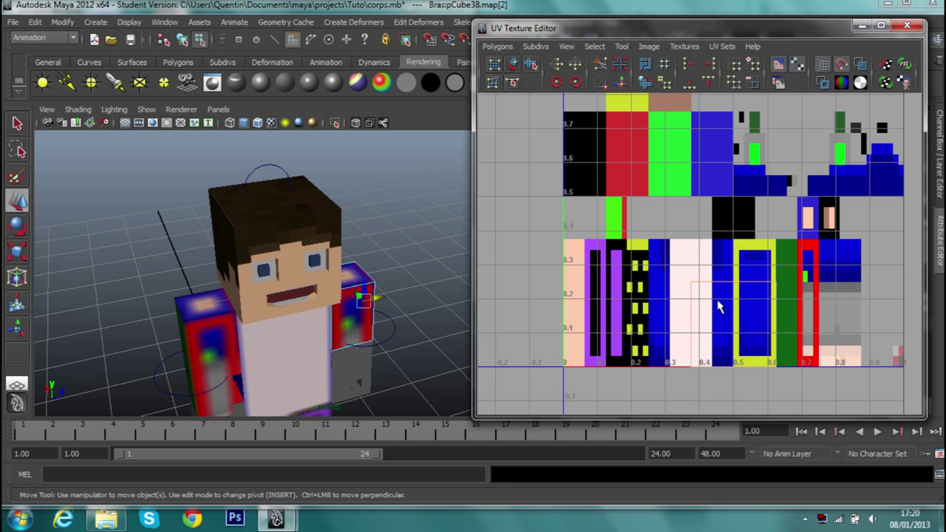
alt+drag(415, 237, 369, 244)
scroll(350, 245, up, 5)
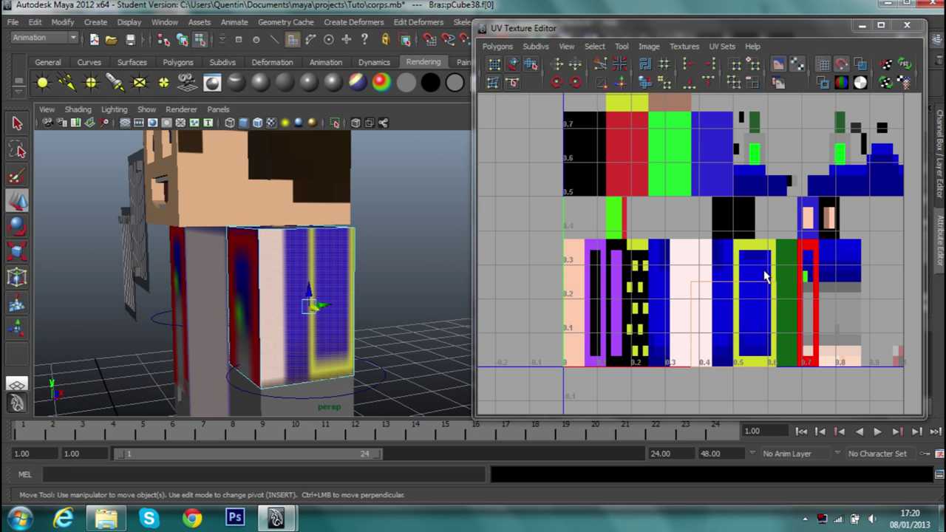
Move the arm face's two upper corner UVs up and right on the texture.
mouse_move(369, 262)
alt+mouse_down()
mouse_move(502, 268)
mouse_move(566, 255)
mouse_move(451, 266)
mouse_move(401, 258)
alt+mouse_up()
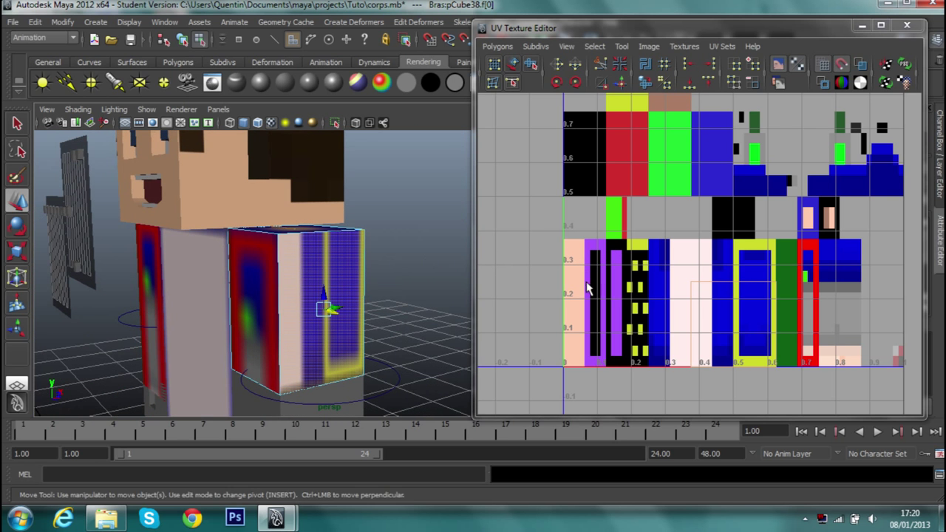
right_drag(768, 318, 776, 306)
click(775, 285)
drag(775, 281, 797, 242)
click(683, 274)
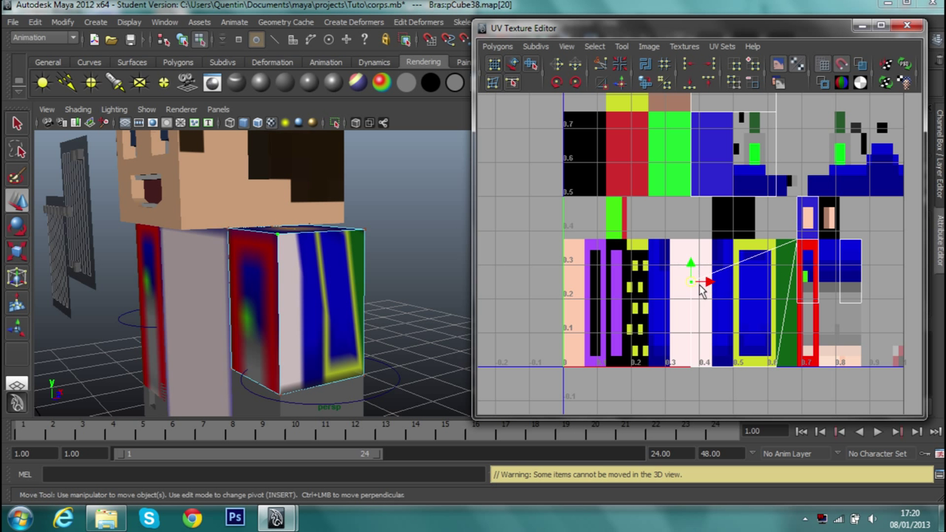
drag(684, 273, 776, 244)
Move the two bottom corner UVs up onto the plain green strip.
click(769, 362)
mouse_move(768, 362)
mouse_down()
mouse_move(798, 316)
mouse_move(794, 304)
mouse_up()
click(691, 362)
drag(694, 361, 782, 303)
mouse_move(458, 307)
alt+mouse_down()
mouse_move(203, 343)
mouse_move(225, 328)
alt+mouse_up()
alt+middle_drag(599, 169, 592, 277)
right_click(721, 185)
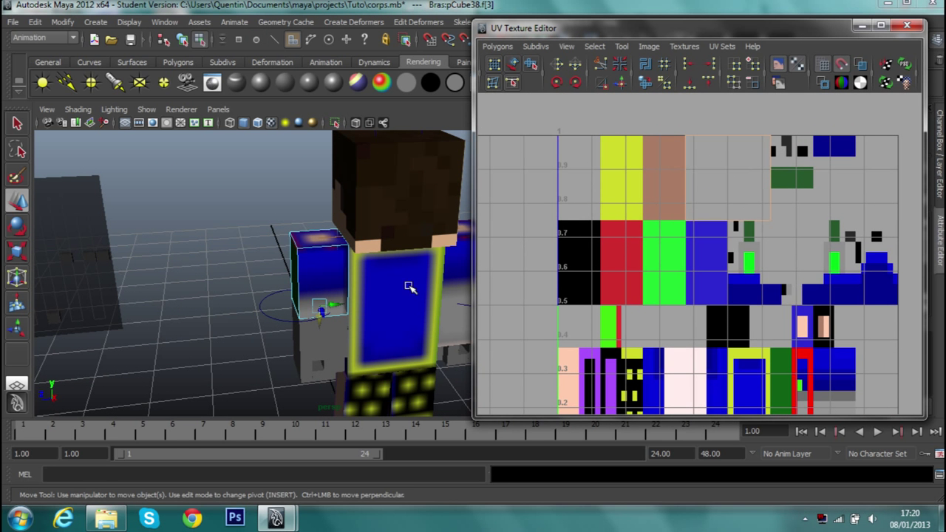
Shift another arm face's UVs down and right onto the arm shell.
right_drag(698, 270, 724, 269)
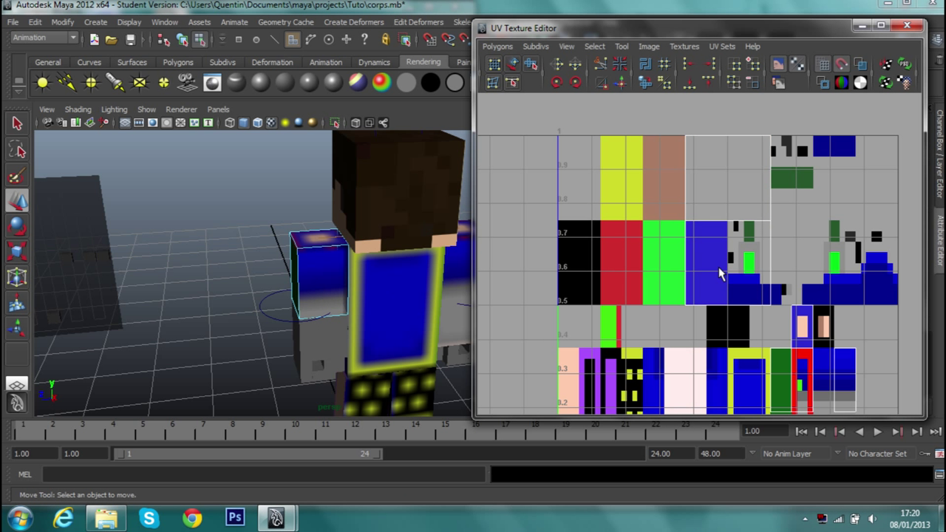
click(729, 281)
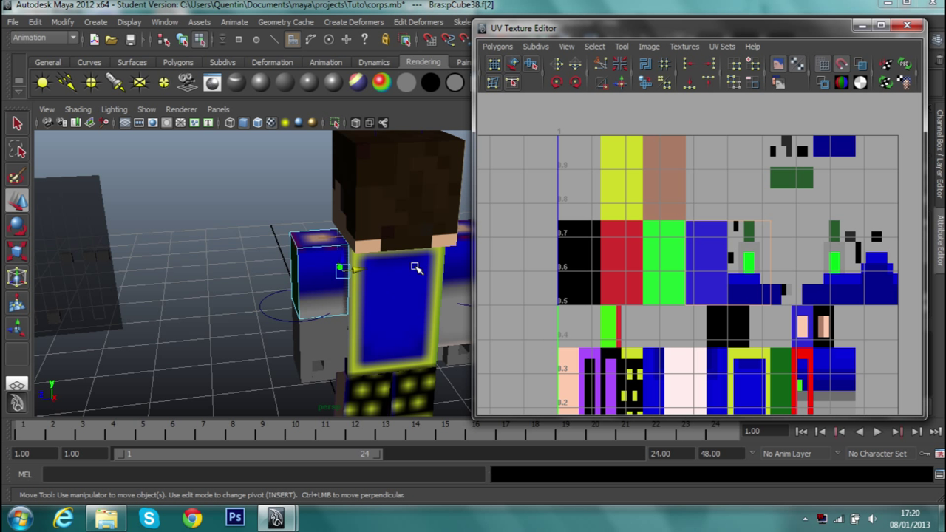
alt+drag(390, 298, 325, 273)
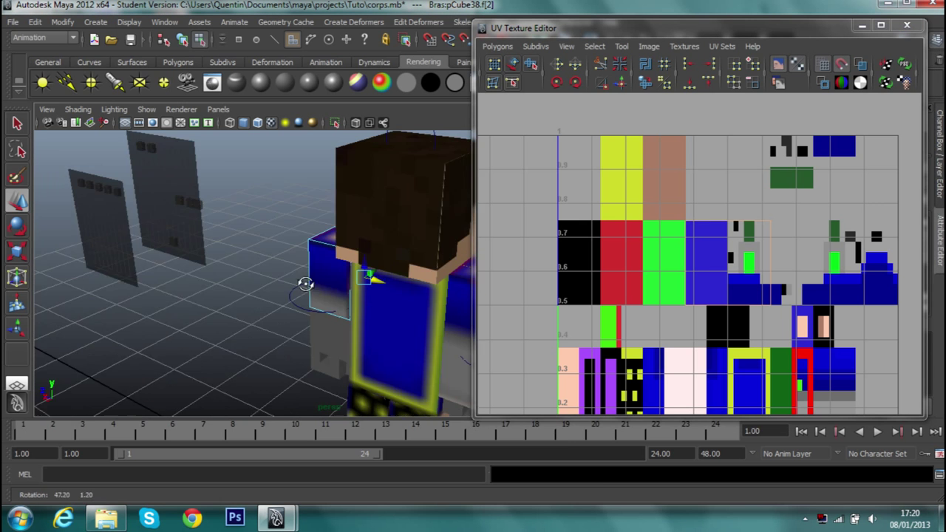
alt+middle_drag(680, 269, 617, 184)
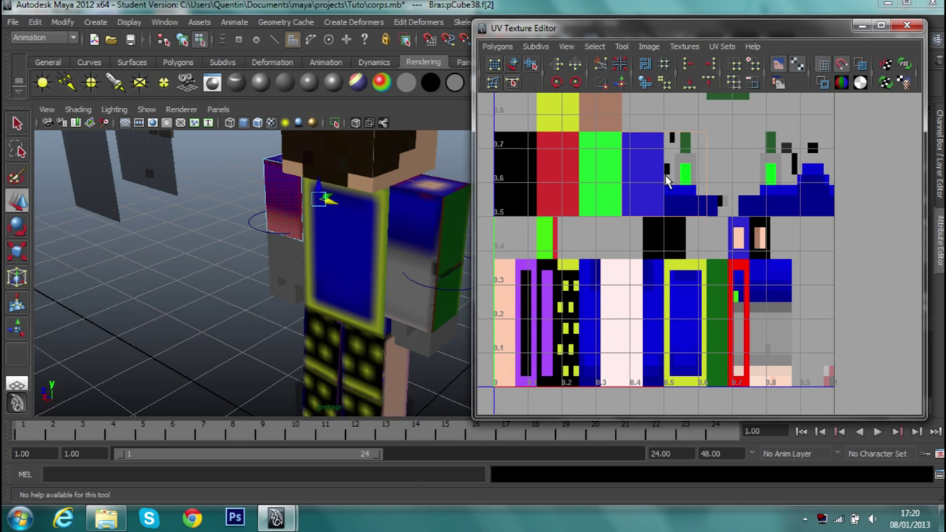
right_drag(672, 185, 671, 197)
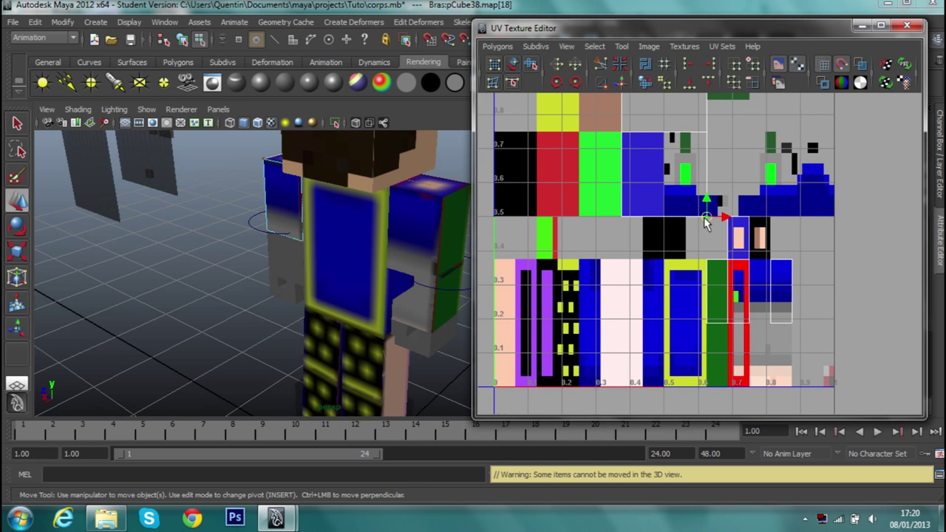
drag(705, 222, 770, 327)
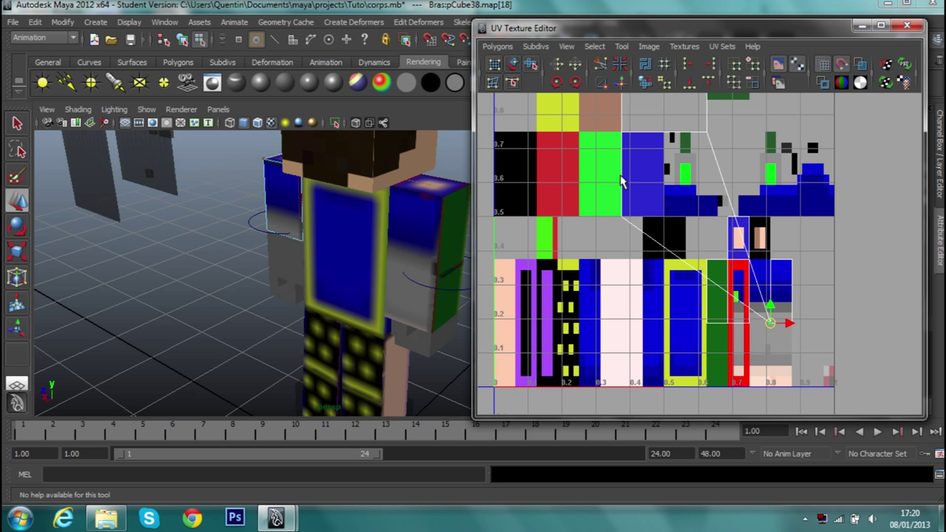
mouse_move(769, 323)
mouse_down()
mouse_move(755, 327)
mouse_move(747, 303)
mouse_up()
Move one more arm UV point down-right onto the arm shell.
mouse_move(684, 207)
right_down()
mouse_move(684, 101)
mouse_move(702, 118)
right_up()
drag(761, 206, 768, 260)
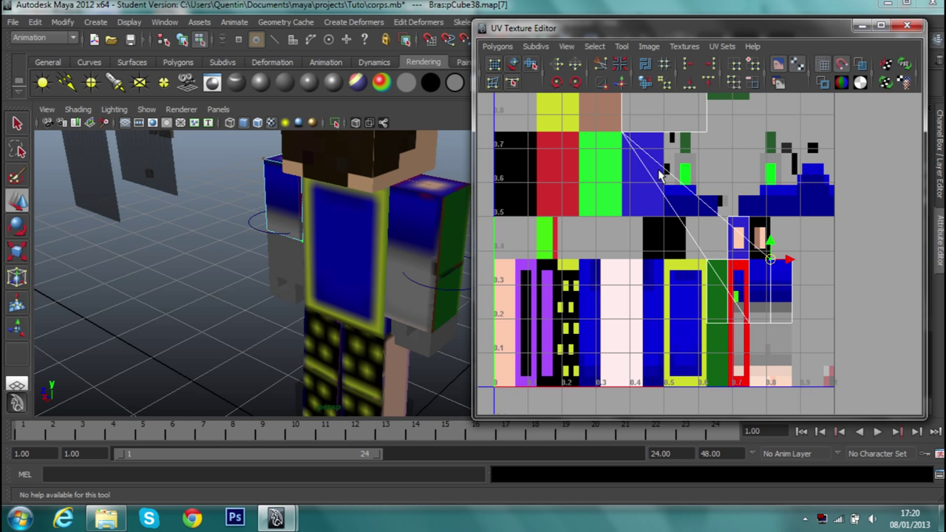
mouse_move(662, 174)
right_down()
mouse_move(672, 203)
mouse_move(683, 188)
right_up()
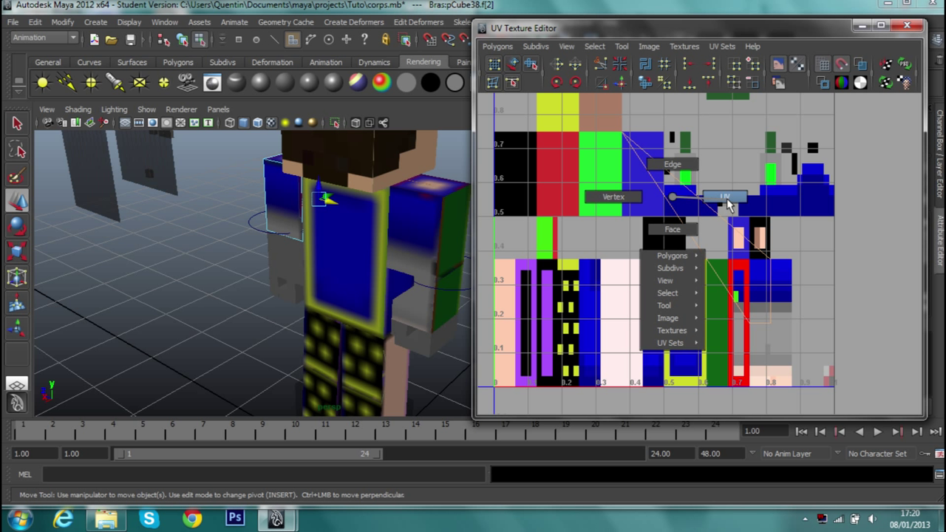
click(665, 185)
drag(667, 189, 743, 266)
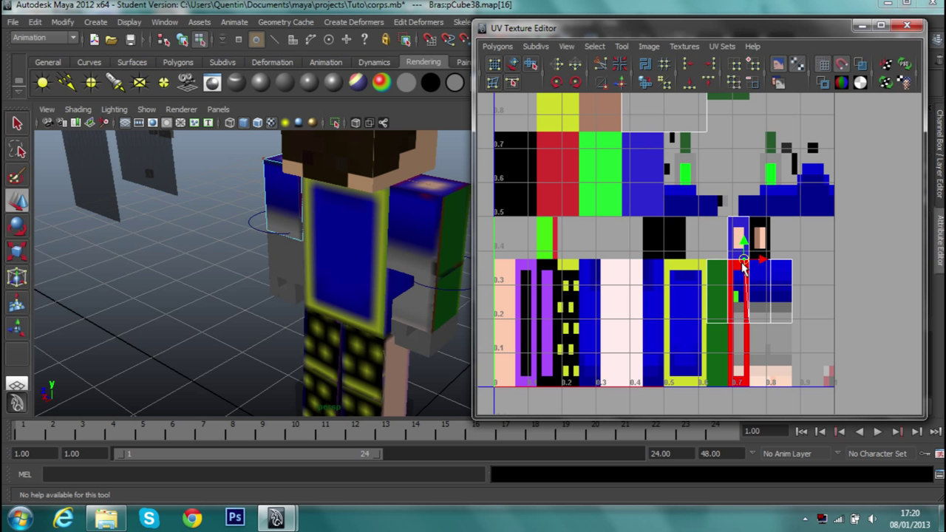
alt+drag(427, 229, 714, 256)
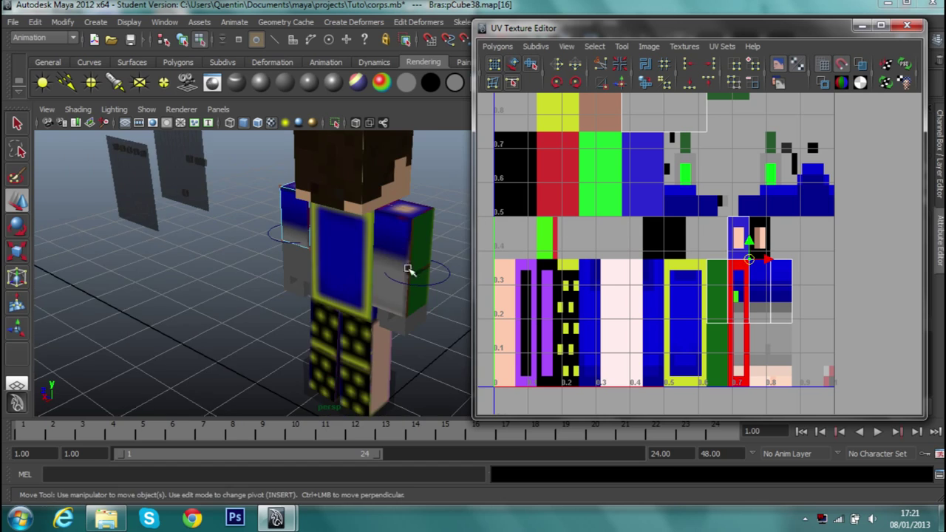
key(ctrl+z)
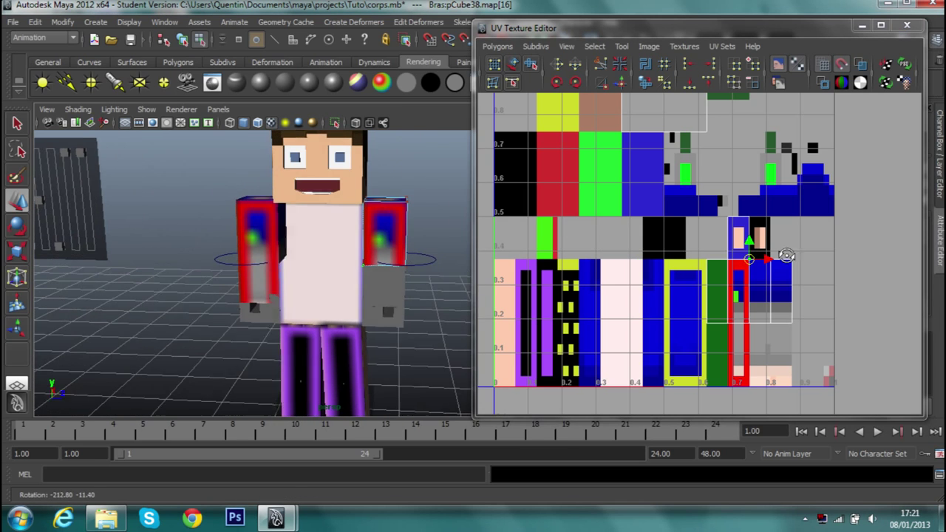
Select the arm faces to check both sleeves show red-bordered blue texture.
scroll(538, 242, down, 1)
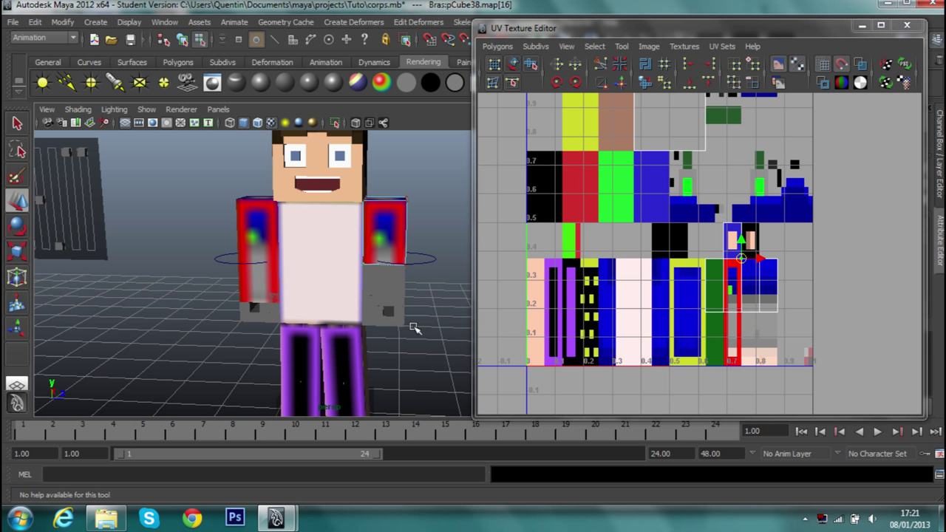
scroll(421, 282, up, 3)
scroll(382, 263, up, 3)
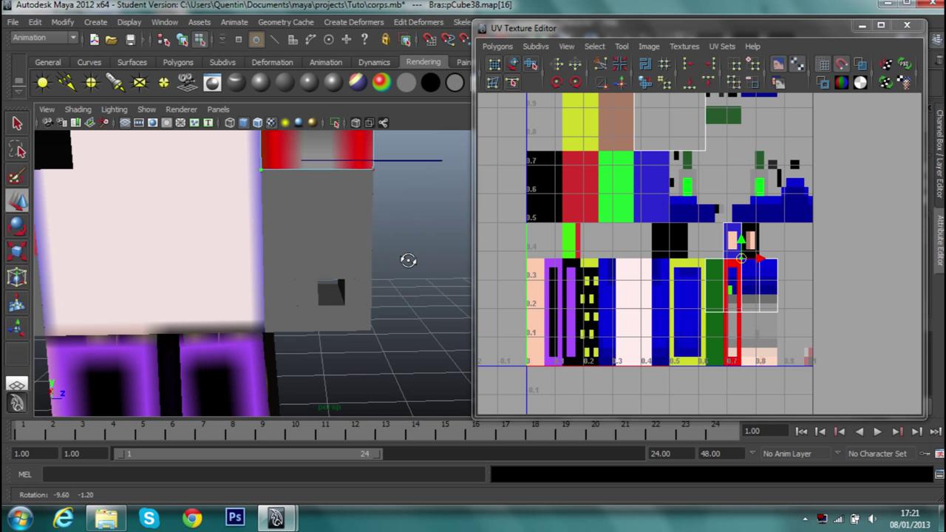
click(350, 230)
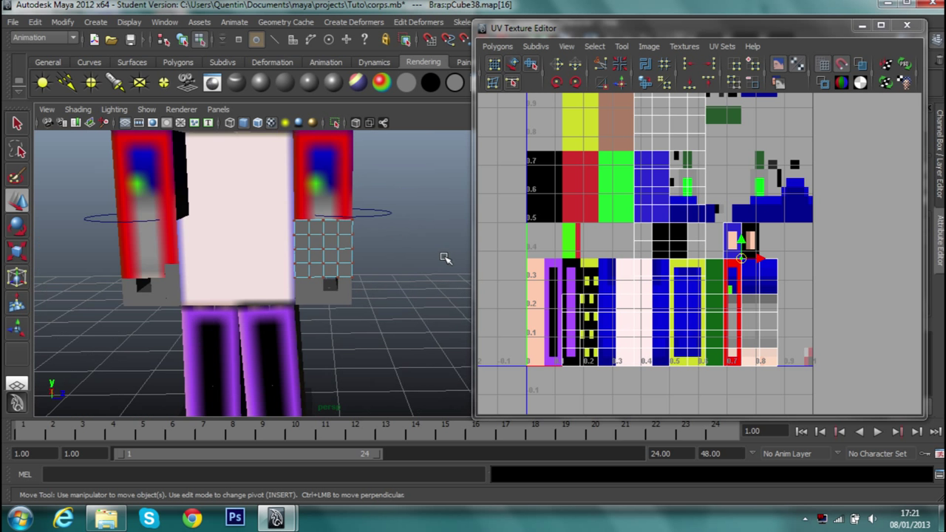
scroll(443, 257, down, 2)
scroll(431, 271, down, 2)
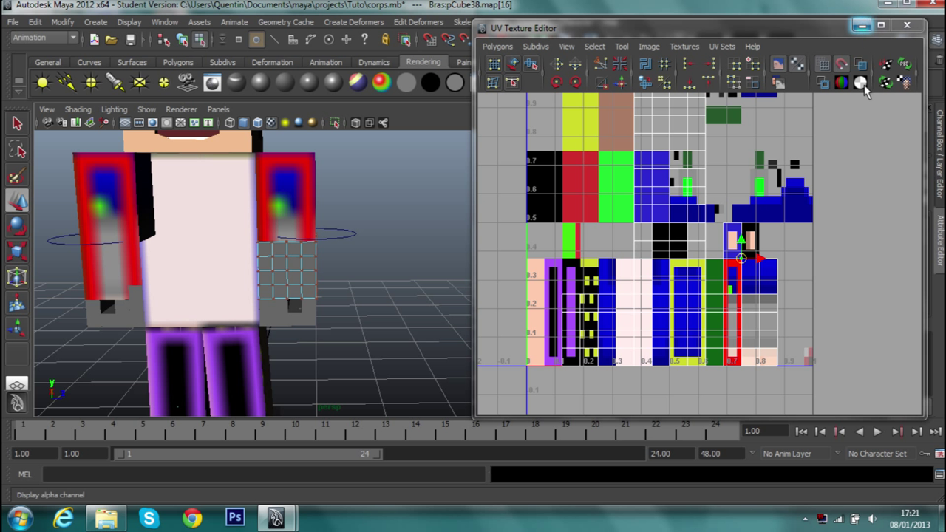
Hide the UV editor and Outliner and select the lower-arm cube pCube39.
click(862, 25)
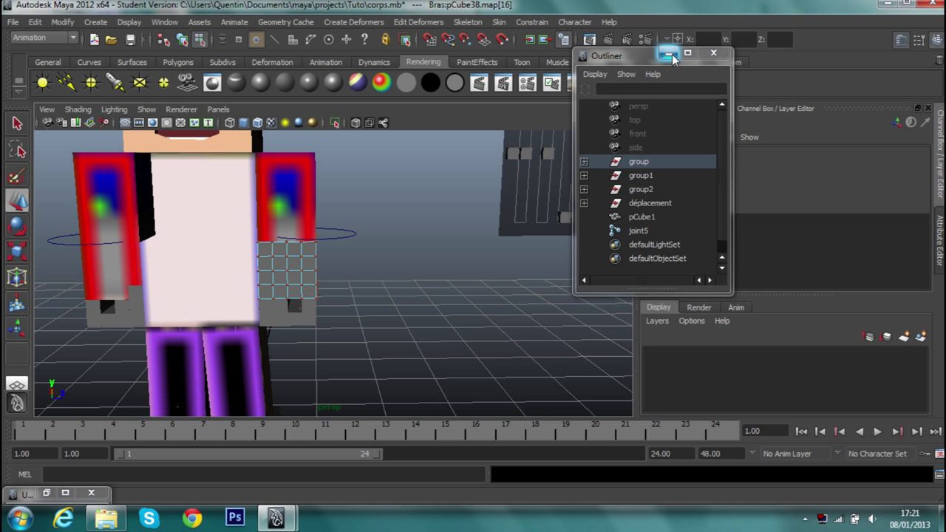
click(668, 54)
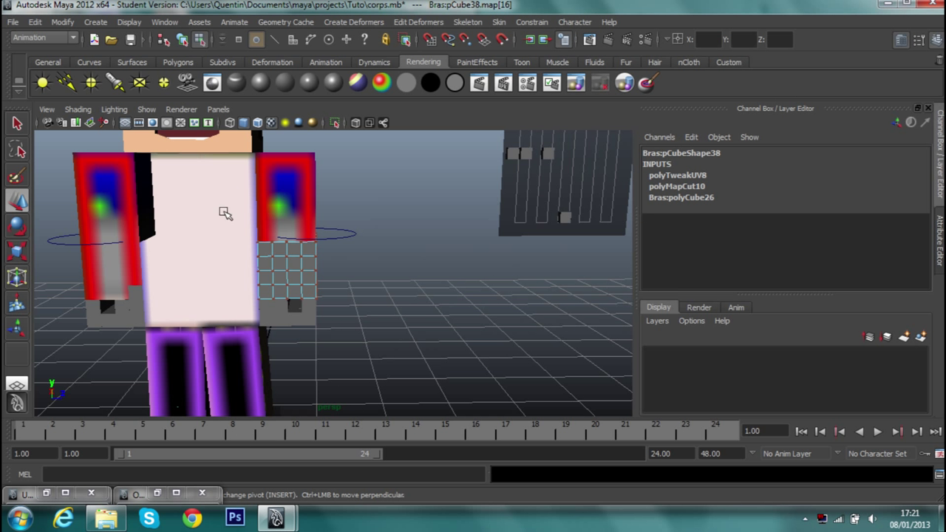
right_drag(313, 257, 373, 239)
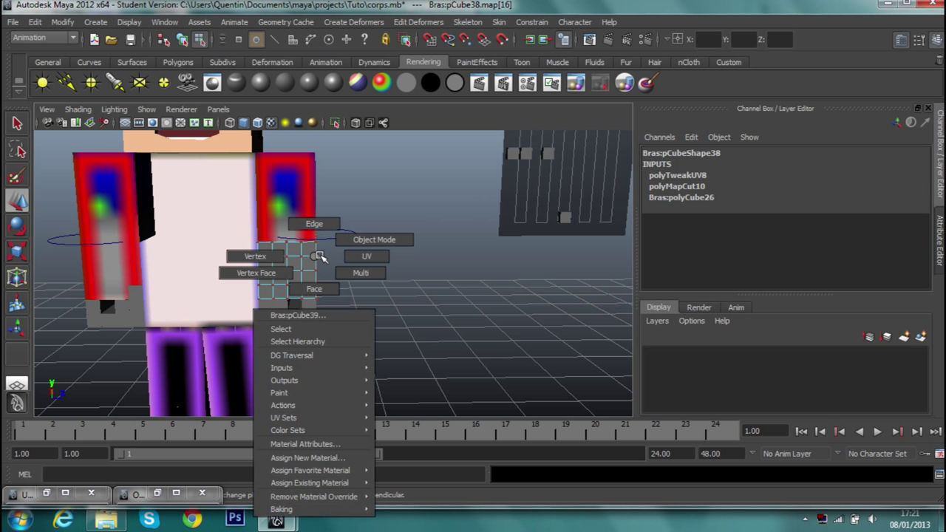
drag(312, 275, 313, 276)
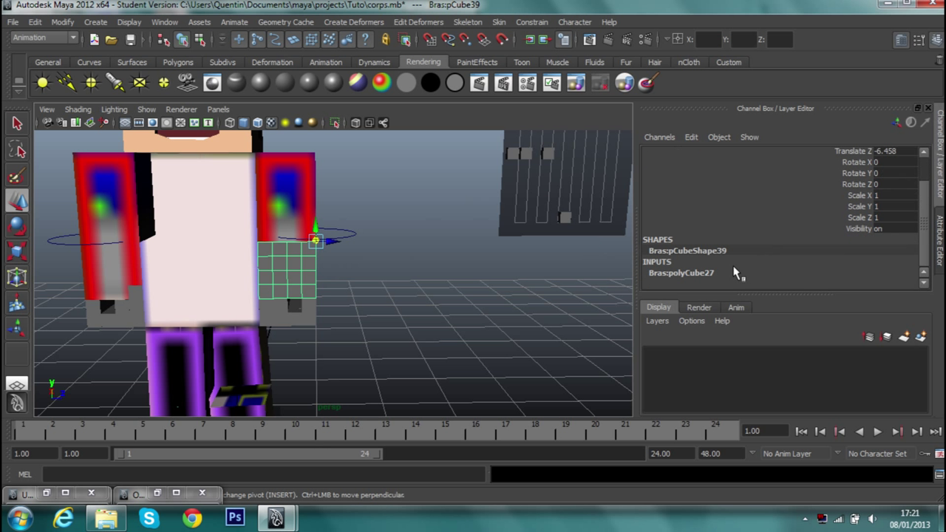
Set all polyCube27 subdivisions to 1 and restore the UV Texture Editor.
click(739, 273)
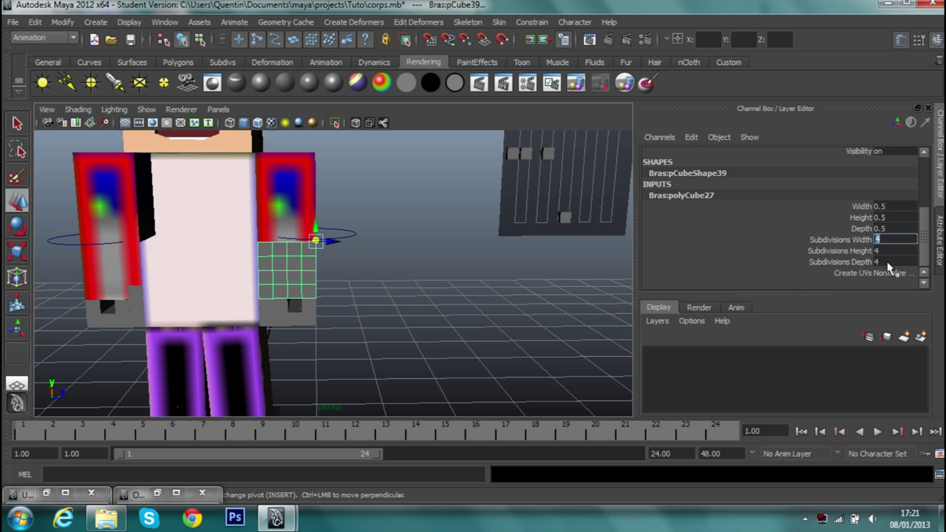
shift+click(887, 263)
key(Return)
click(336, 281)
click(306, 271)
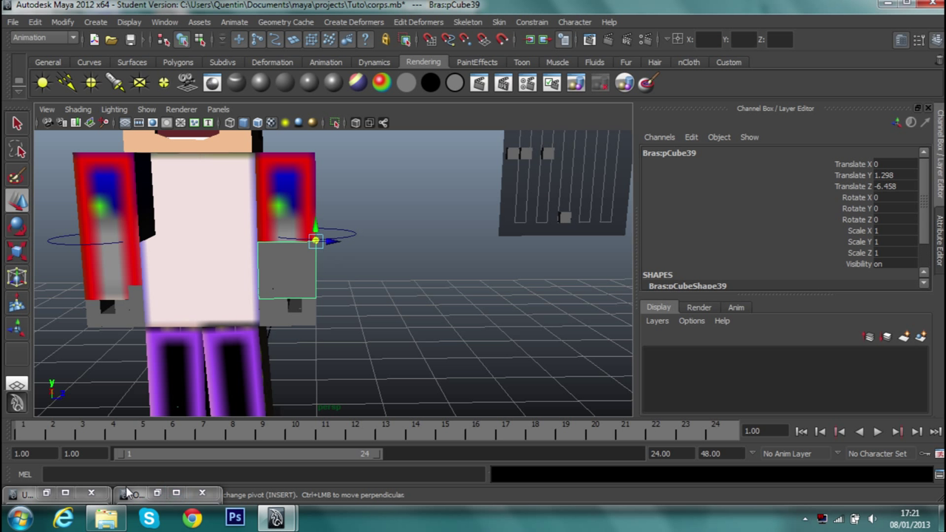
click(62, 494)
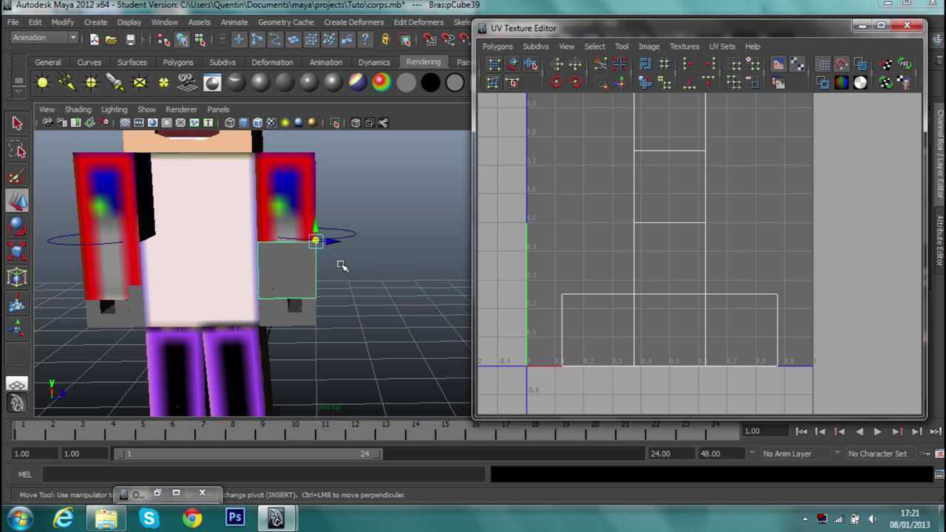
right_click(311, 262)
mouse_move(305, 489)
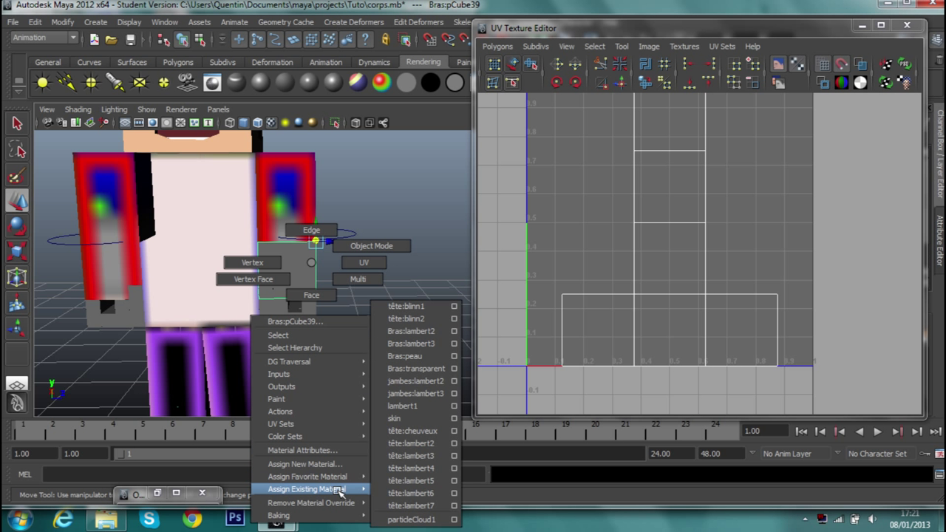
Assign the existing skin material to the lower-arm cube and select its front face.
click(394, 418)
scroll(386, 298, up, 3)
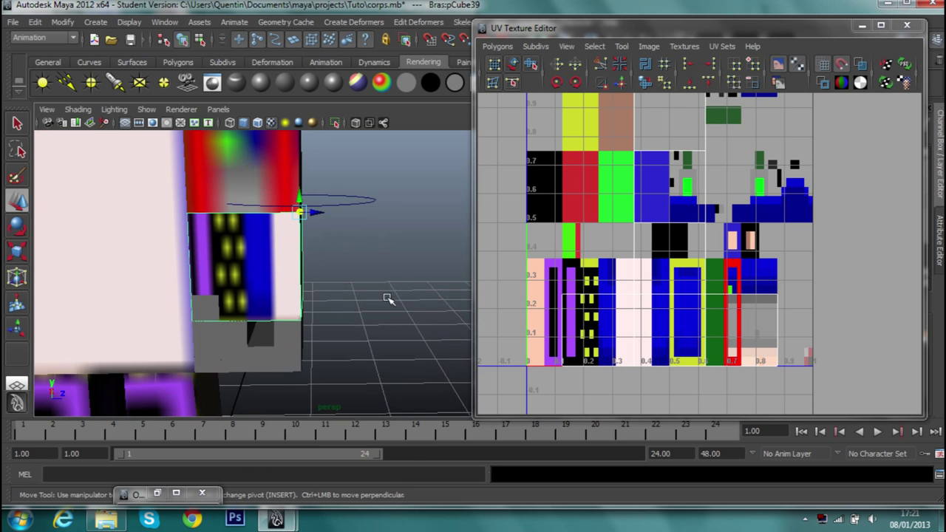
right_drag(311, 281, 309, 295)
click(308, 295)
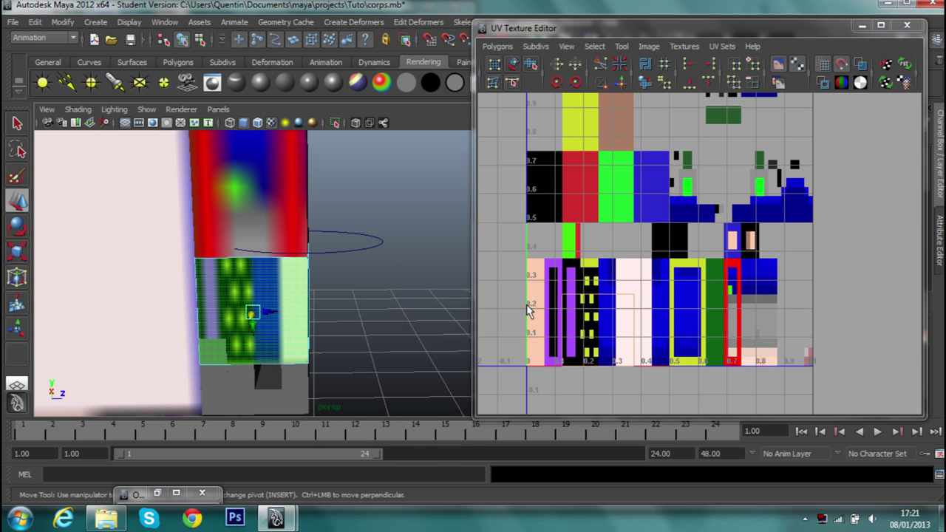
key(a)
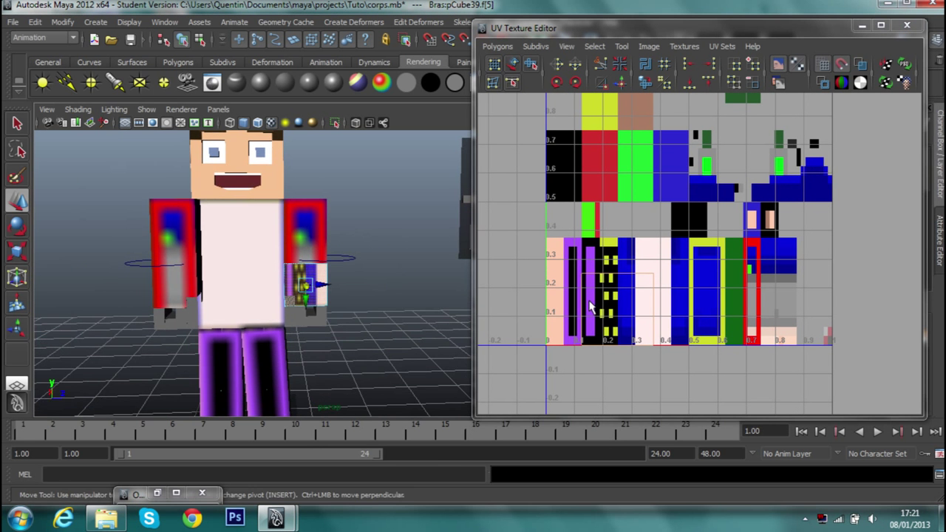
Select the face's UVs, undoing an accidental UV move along the way.
right_drag(591, 307, 633, 443)
click(653, 273)
drag(660, 284, 742, 319)
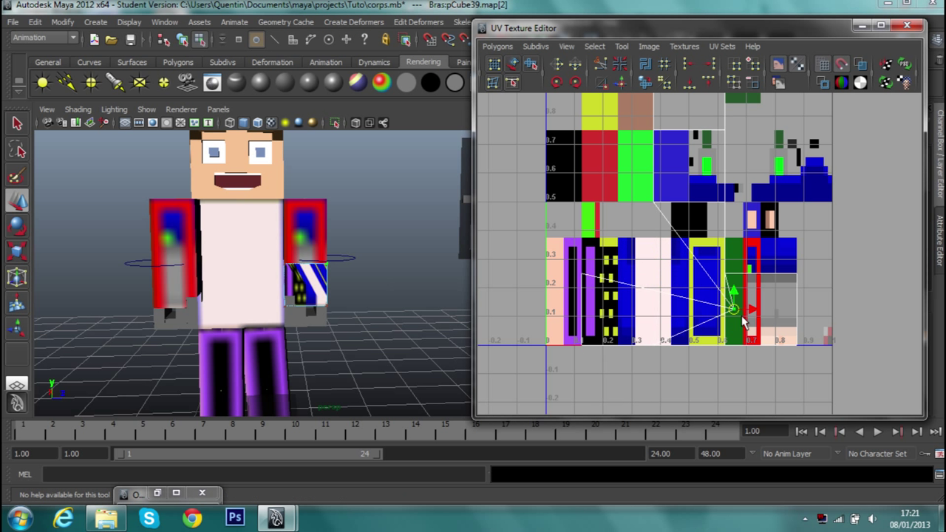
key(ctrl+z)
click(599, 361)
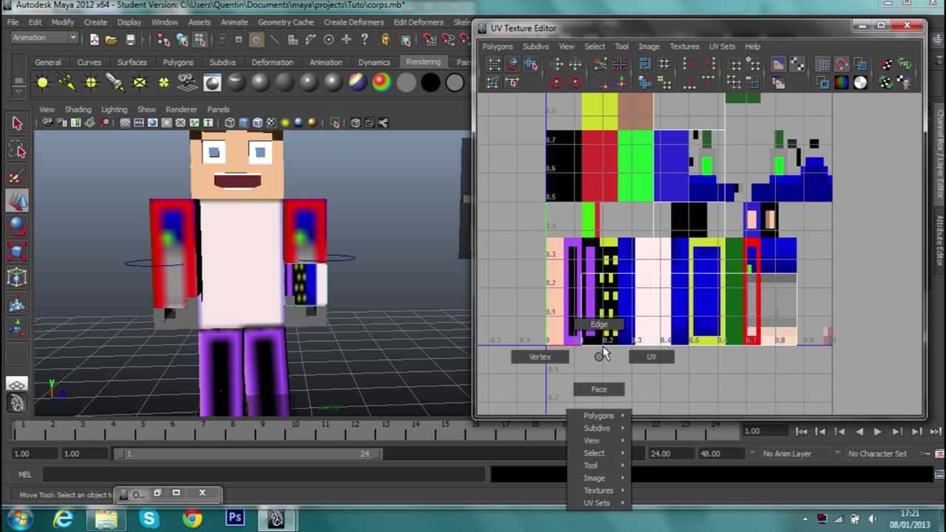
drag(827, 383, 530, 6)
mouse_move(624, 197)
right_down()
mouse_move(737, 438)
mouse_move(728, 429)
right_up()
Move the face's upper UV corners right onto the arm texture area.
right_drag(659, 312, 657, 347)
click(653, 275)
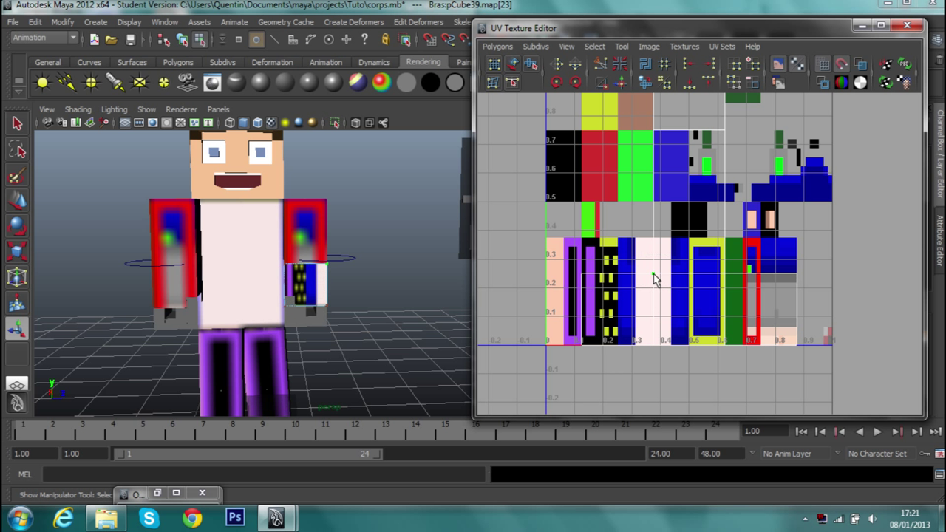
click(23, 205)
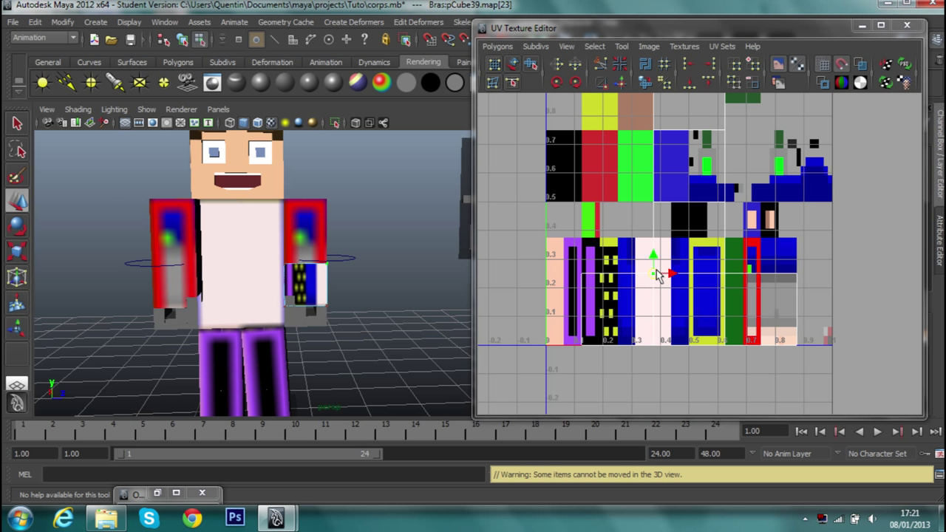
mouse_move(663, 275)
mouse_down()
mouse_move(763, 287)
mouse_move(761, 247)
mouse_up()
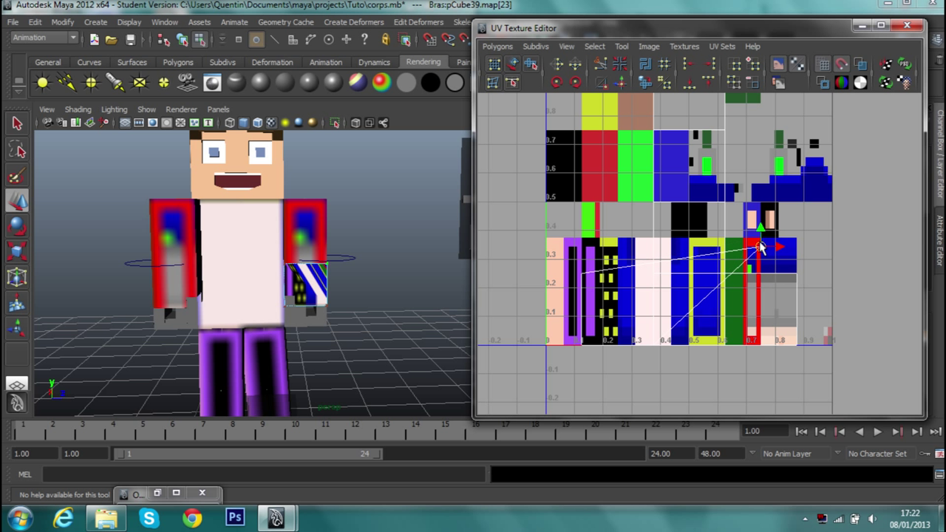
drag(761, 247, 754, 291)
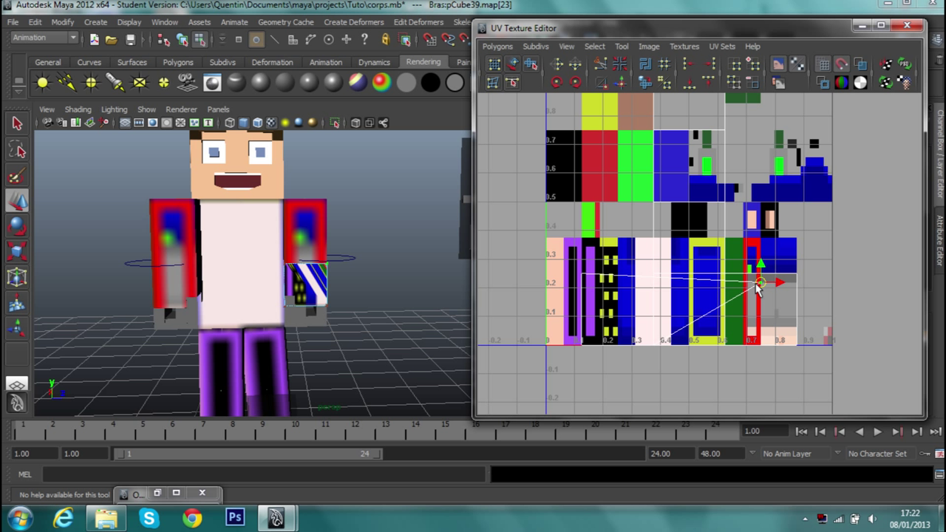
drag(581, 276, 745, 293)
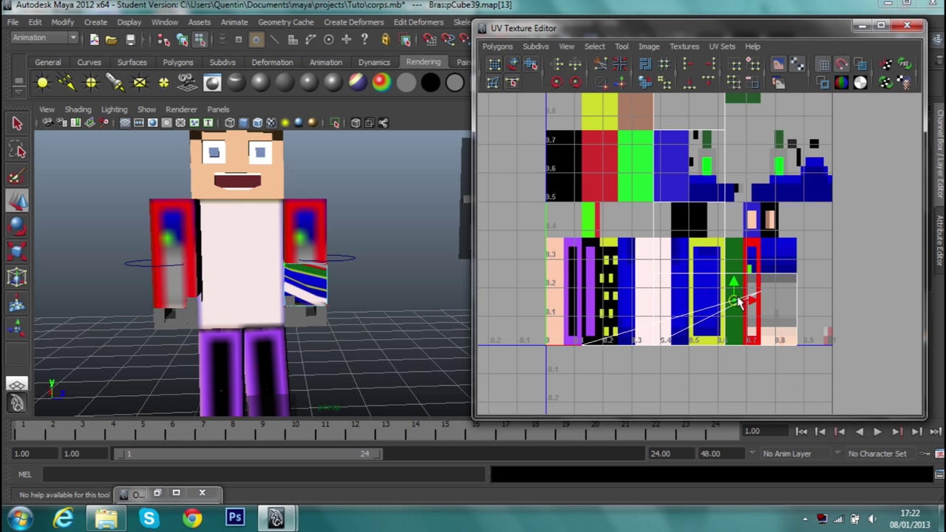
Move the face's lower UV corners right into place and check the arm texture.
mouse_move(625, 343)
right_down()
mouse_move(624, 371)
mouse_move(677, 341)
right_up()
click(625, 346)
click(655, 341)
mouse_move(654, 341)
mouse_down()
mouse_move(759, 352)
mouse_move(759, 323)
mouse_up()
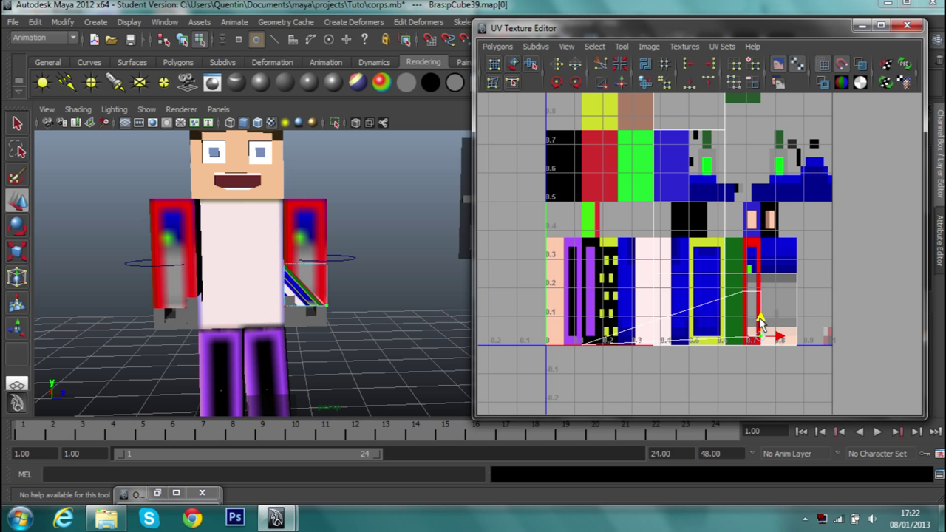
mouse_move(583, 343)
mouse_down()
mouse_move(677, 345)
mouse_move(745, 330)
mouse_up()
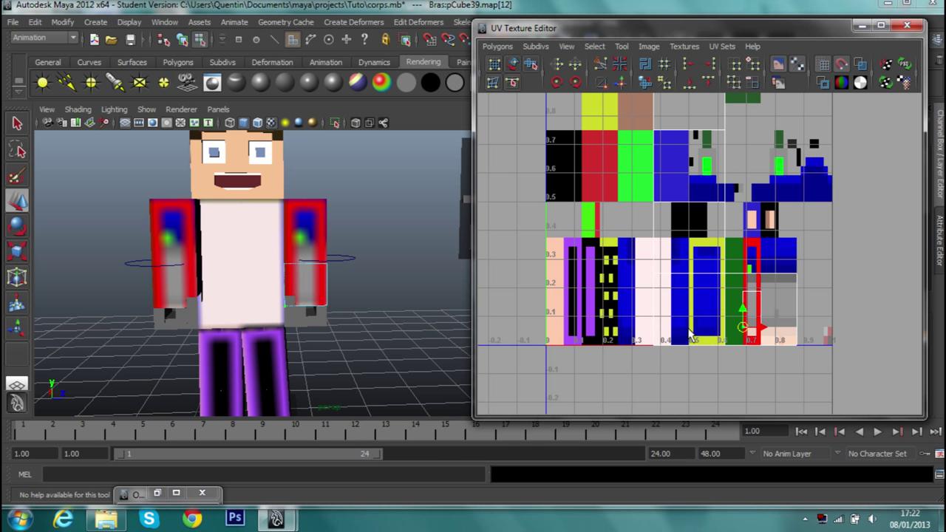
click(689, 239)
alt+drag(392, 287, 403, 247)
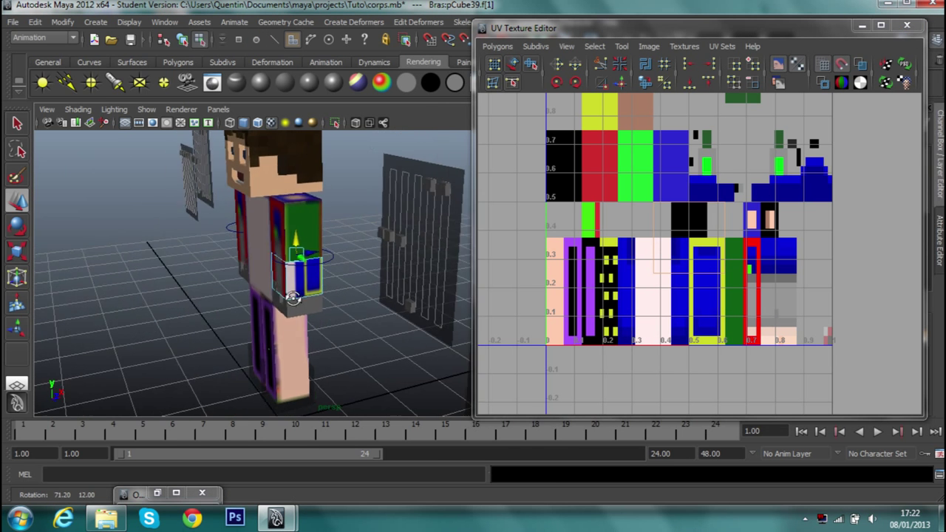
Close in on the lower-arm cube's end and select one of its faces.
alt+middle_drag(693, 233, 685, 319)
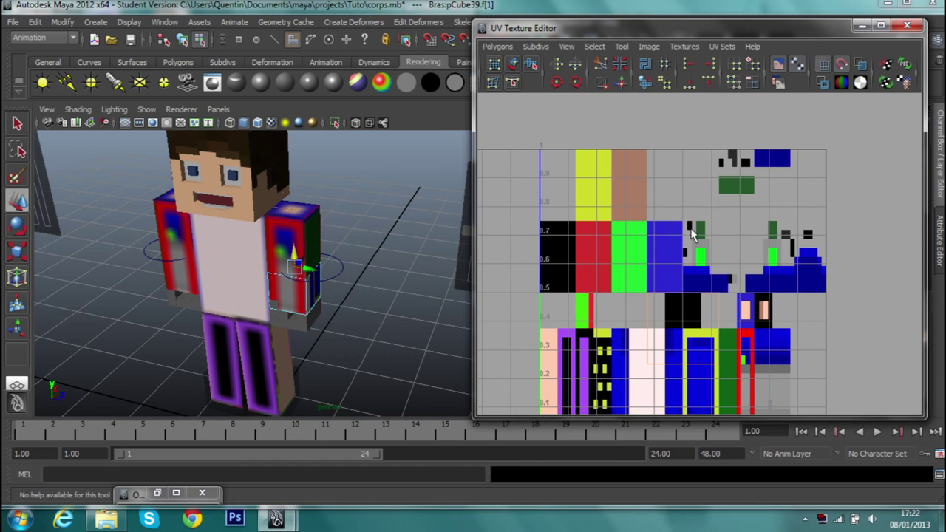
click(684, 206)
mouse_move(396, 274)
alt+mouse_down()
mouse_move(435, 248)
mouse_move(391, 253)
mouse_move(420, 221)
mouse_move(424, 196)
mouse_move(425, 222)
mouse_move(447, 236)
alt+mouse_up()
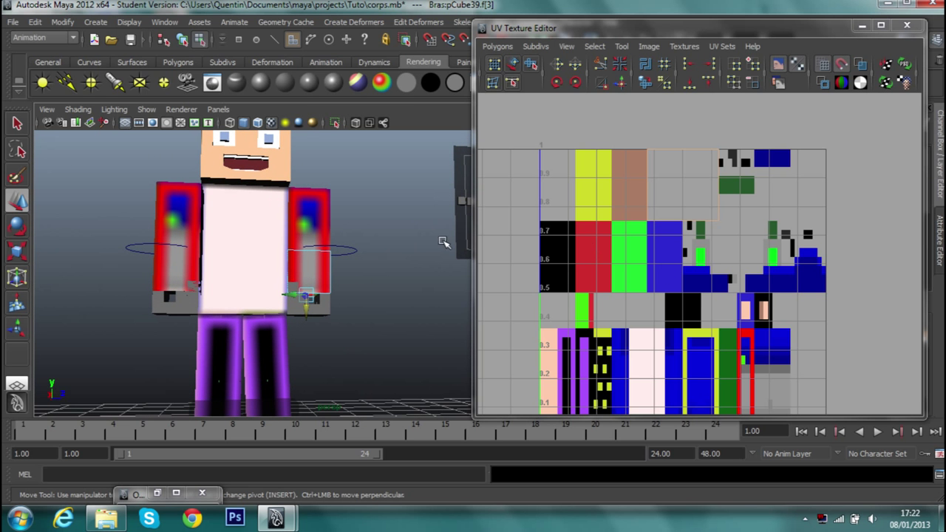
mouse_move(371, 260)
alt+mouse_down()
mouse_move(359, 221)
mouse_move(317, 249)
alt+mouse_up()
scroll(323, 258, up, 5)
alt+middle_drag(323, 258, 396, 183)
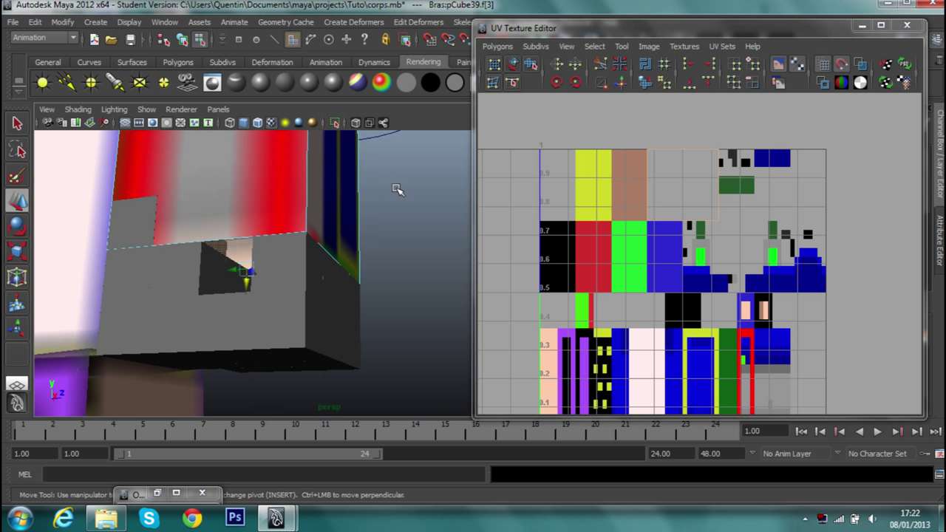
click(446, 245)
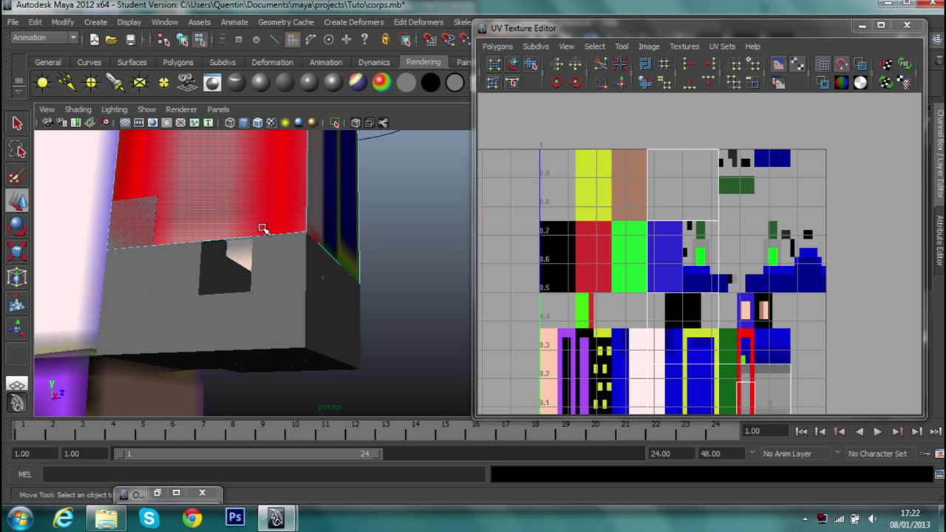
mouse_move(386, 241)
alt+mouse_down()
mouse_move(421, 211)
mouse_move(420, 255)
mouse_move(424, 239)
alt+mouse_up()
click(382, 259)
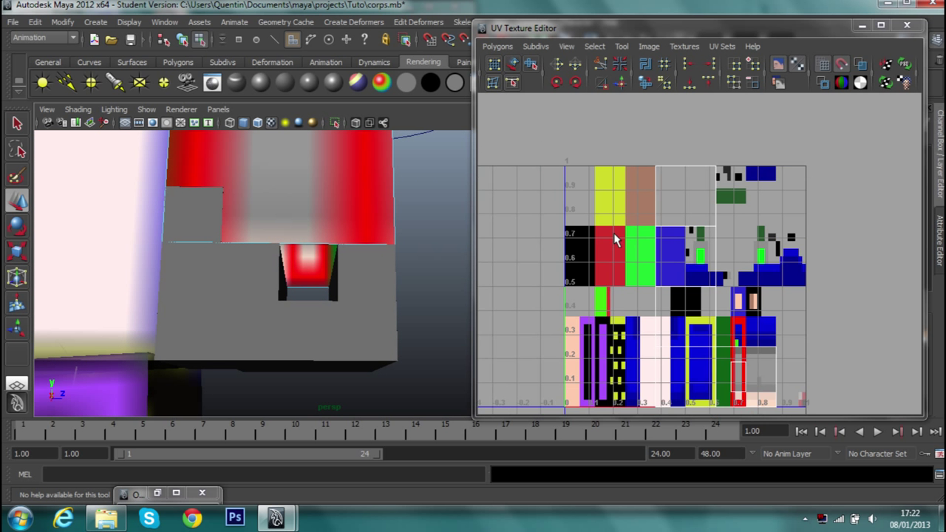
scroll(613, 238, down, 1)
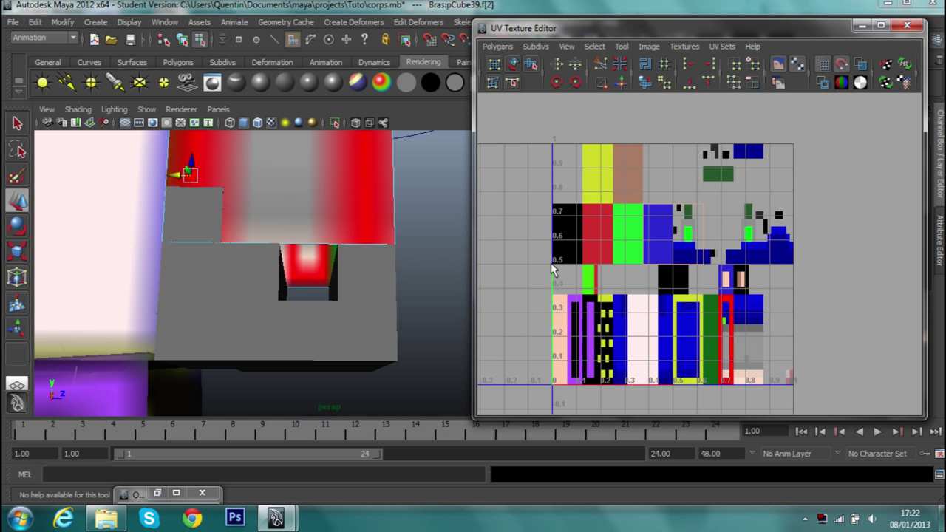
scroll(660, 263, down, 1)
Reposition two of the face's corner UVs down and right on the skin texture.
right_drag(672, 213, 674, 201)
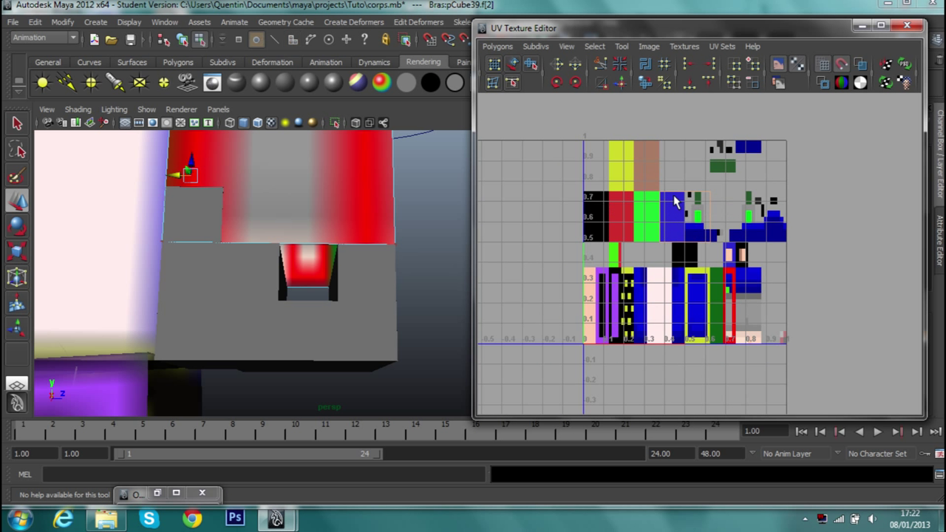
click(709, 242)
drag(710, 243, 754, 295)
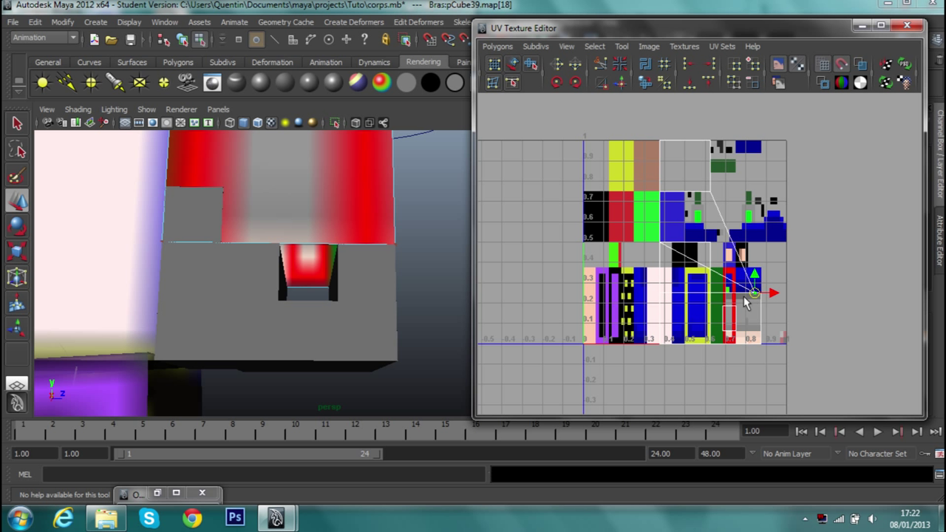
scroll(747, 303, up, 3)
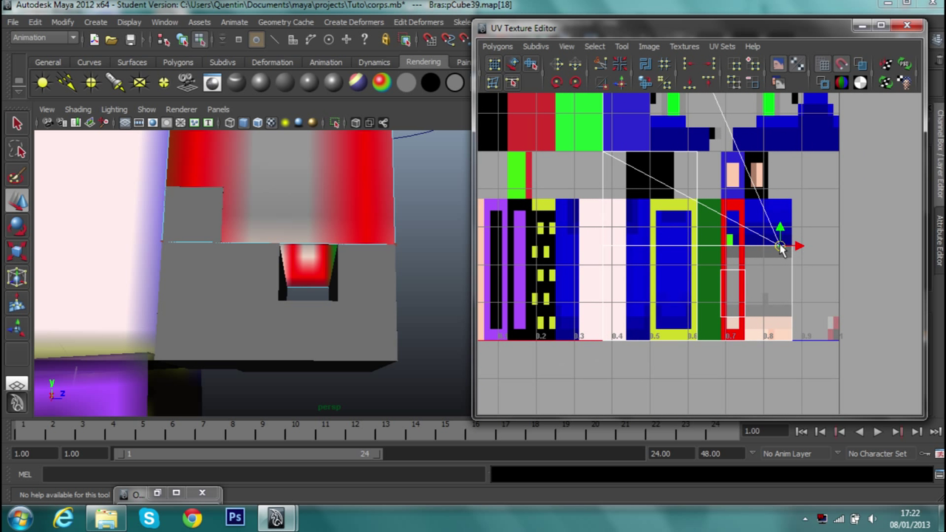
mouse_move(781, 235)
mouse_down()
mouse_move(781, 186)
mouse_move(784, 311)
mouse_move(808, 319)
mouse_up()
Move the remaining UV corners down onto the grey and peach strip.
mouse_move(619, 135)
right_down()
mouse_move(617, 152)
mouse_move(597, 142)
right_up()
click(614, 139)
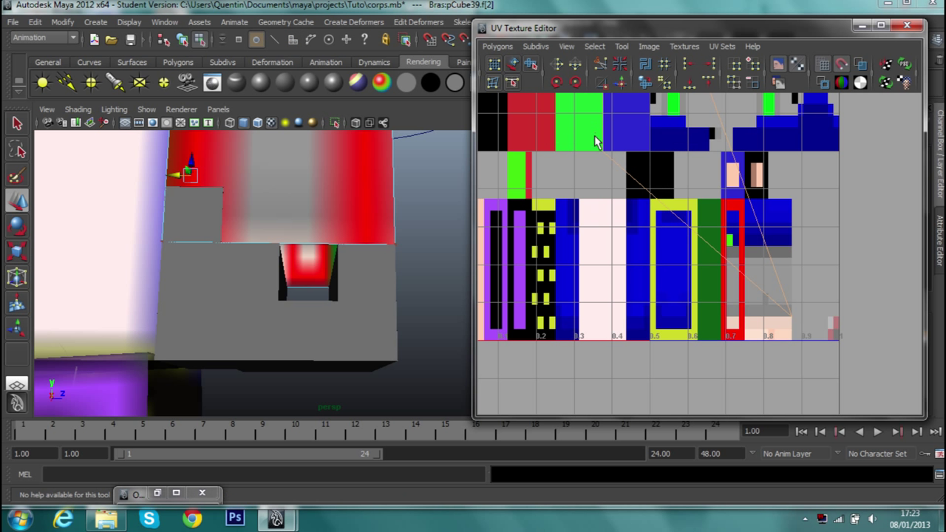
click(784, 316)
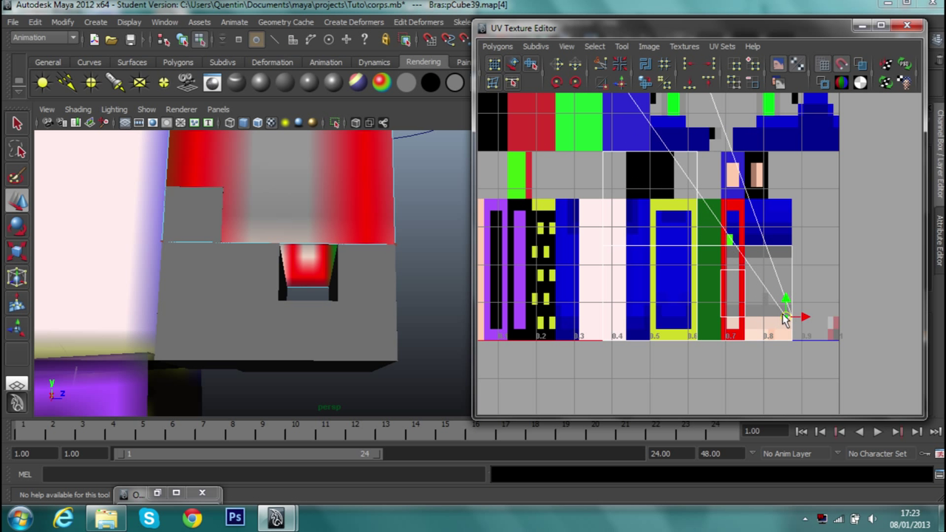
drag(785, 317, 769, 319)
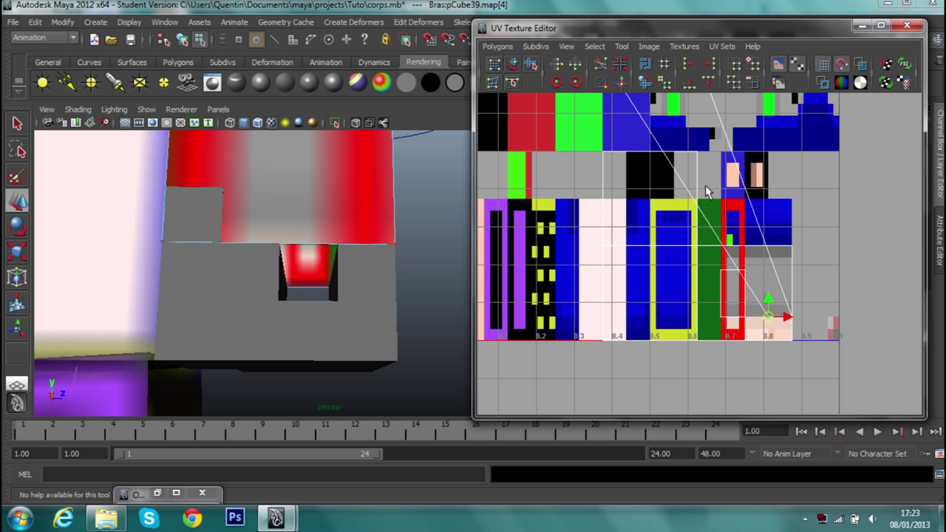
scroll(706, 198, up, 2)
right_drag(641, 171, 687, 178)
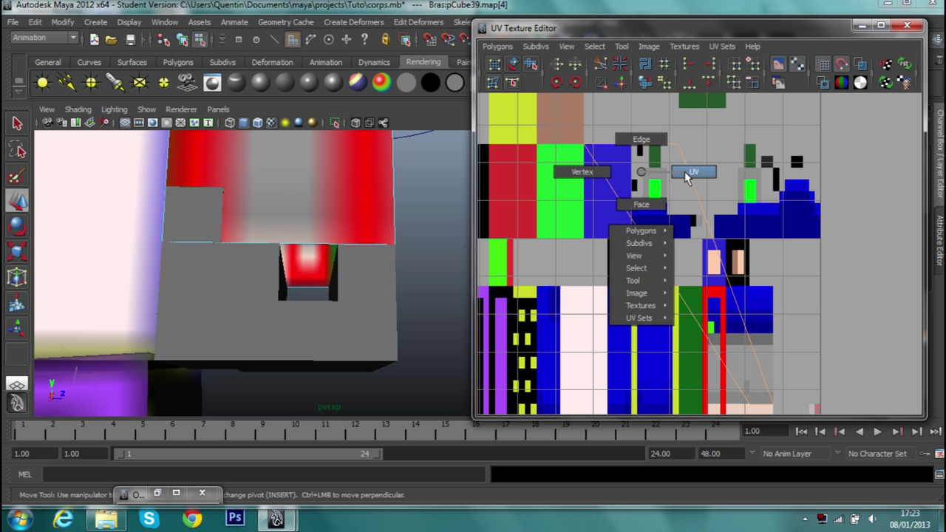
click(712, 163)
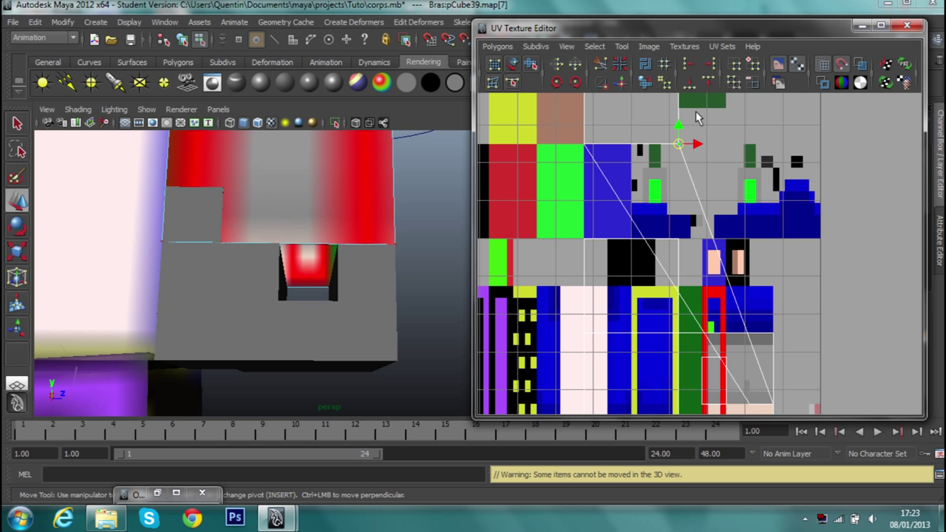
mouse_move(678, 144)
mouse_down()
mouse_move(702, 169)
mouse_move(781, 343)
mouse_move(775, 294)
mouse_up()
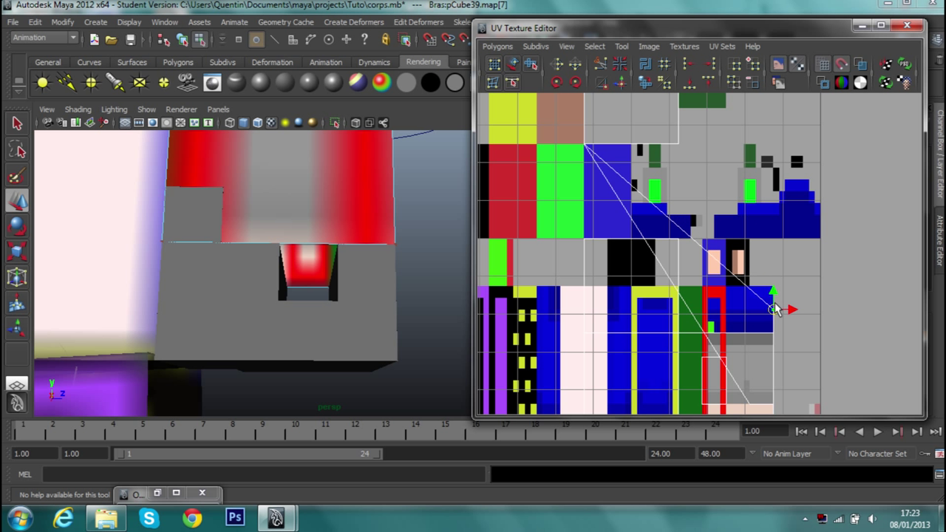
drag(776, 314, 774, 356)
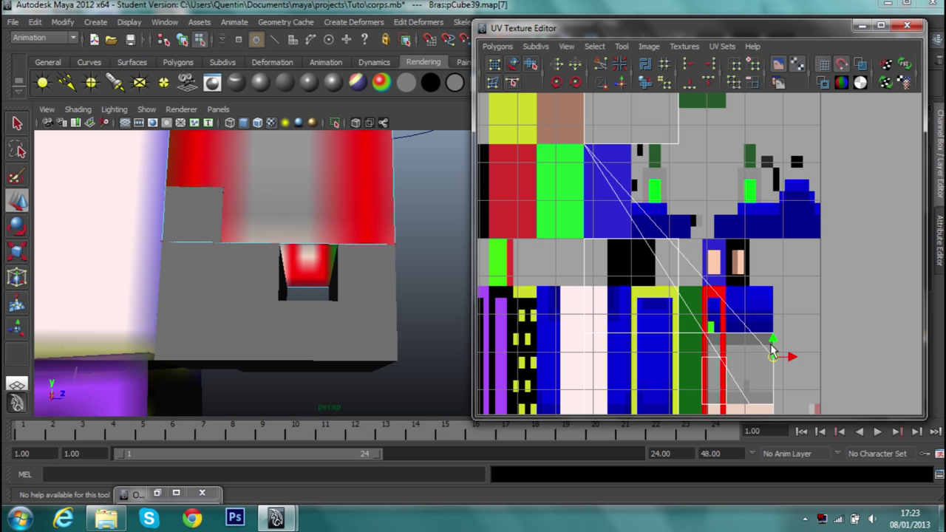
Select further cube faces and a UV corner to check their placement.
key(F11)
drag(570, 137, 605, 167)
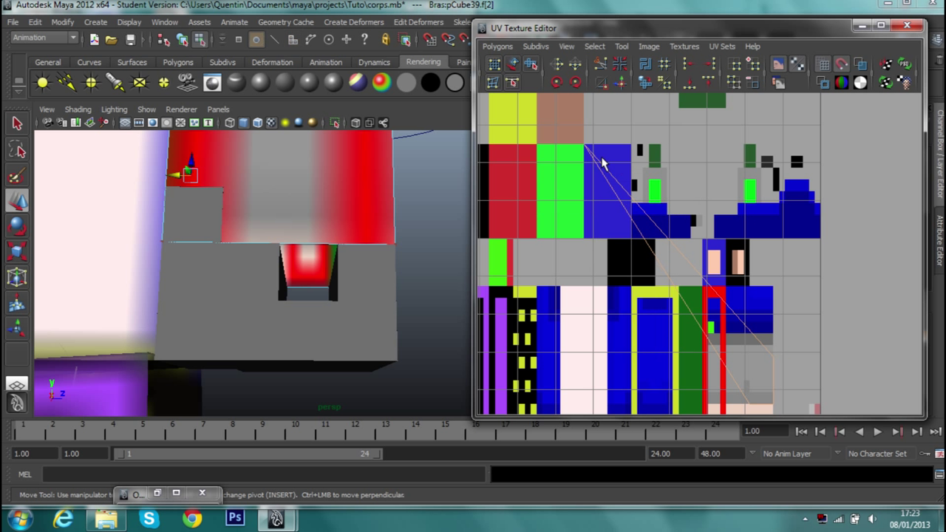
key(F12)
click(737, 322)
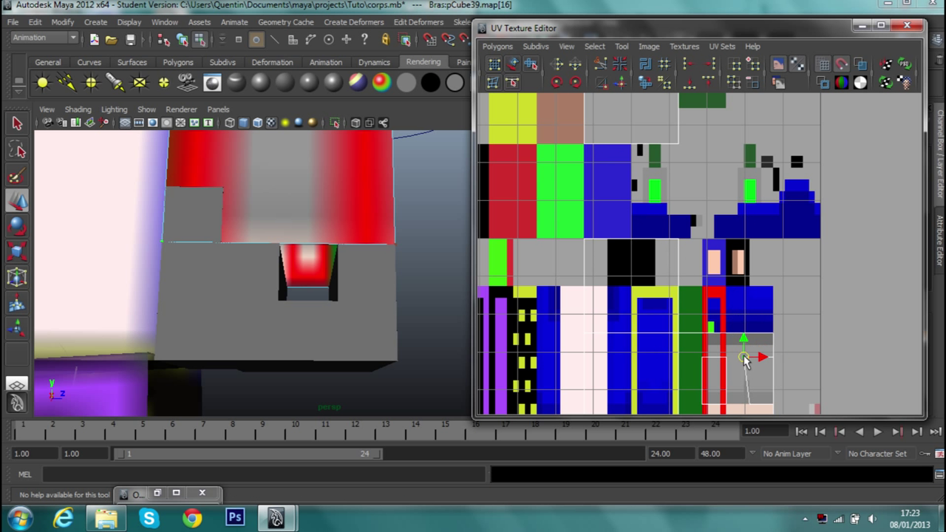
right_drag(750, 360, 729, 338)
click(681, 334)
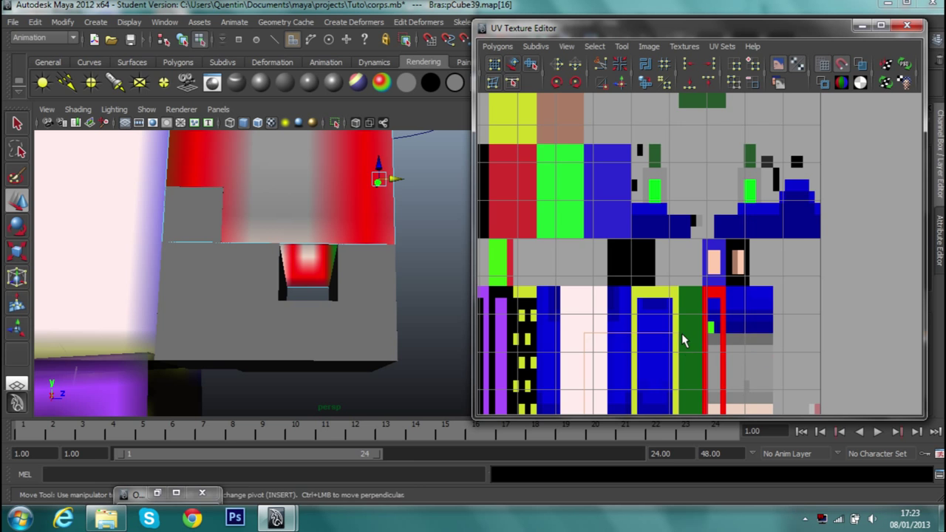
scroll(676, 268, down, 2)
scroll(676, 268, up, 2)
scroll(694, 178, up, 1)
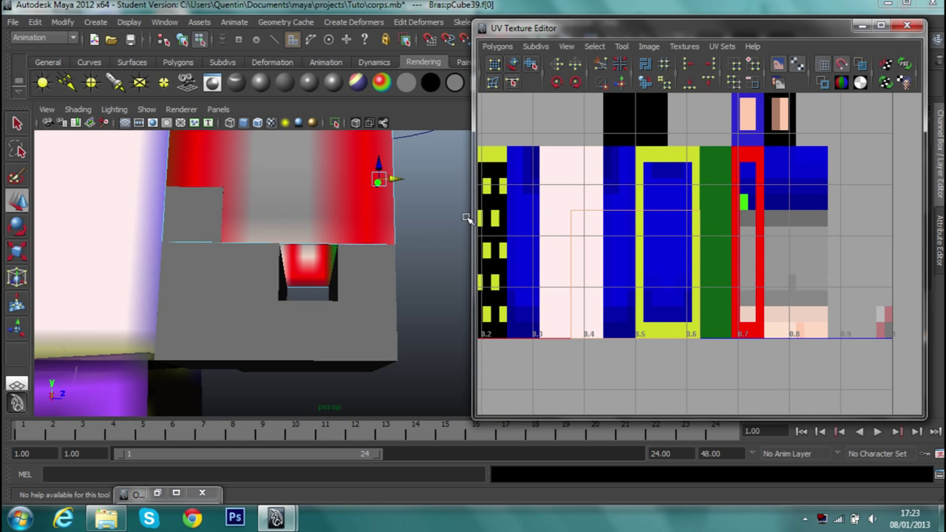
Frame the selected front face and shift its UVs toward the skin texture's green strip.
key(f)
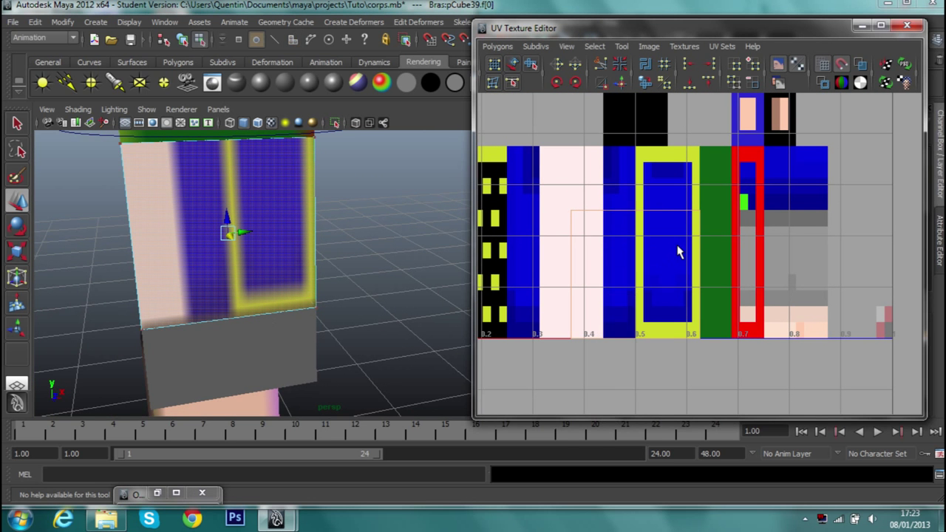
scroll(678, 252, down, 2)
key(w)
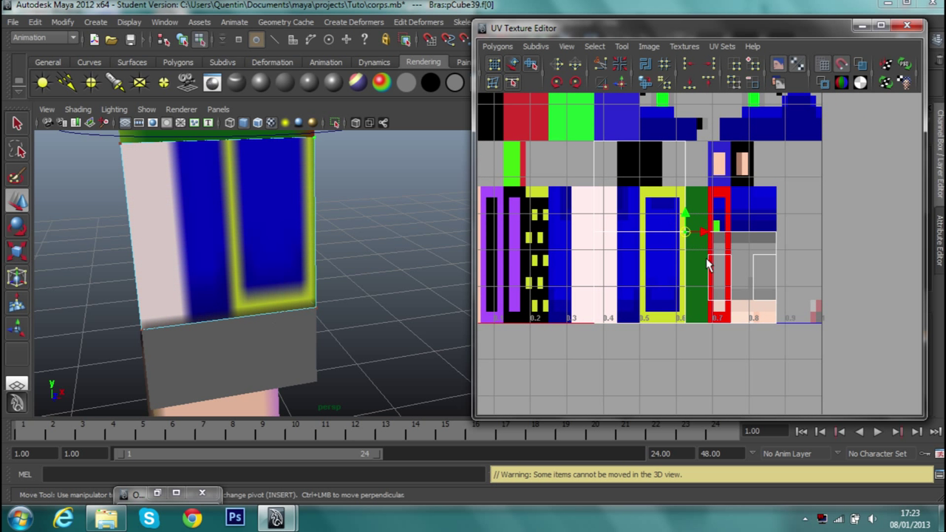
drag(685, 233, 643, 250)
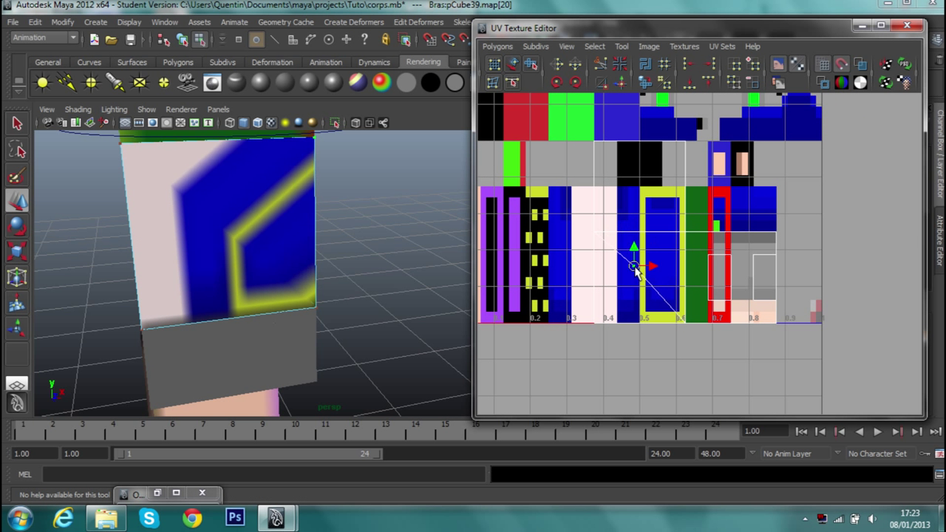
drag(643, 249, 649, 260)
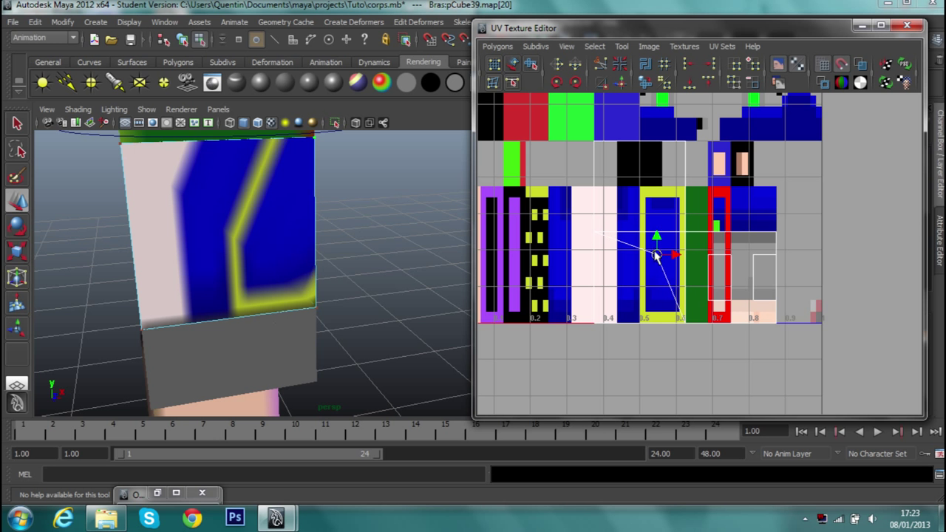
scroll(416, 256, down, 3)
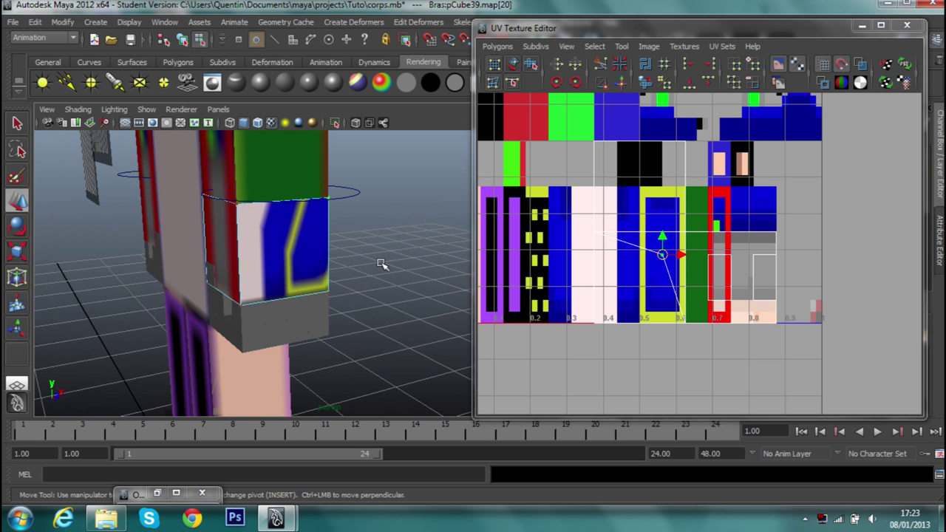
drag(662, 258, 708, 256)
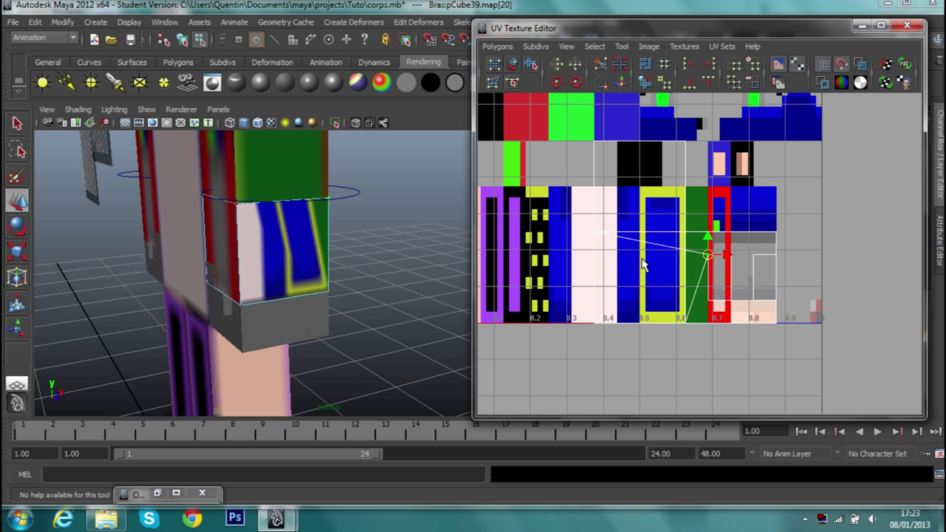
Drag the front face's individual UV corners onto the green strip of the skin texture.
right_drag(645, 288, 601, 235)
click(593, 233)
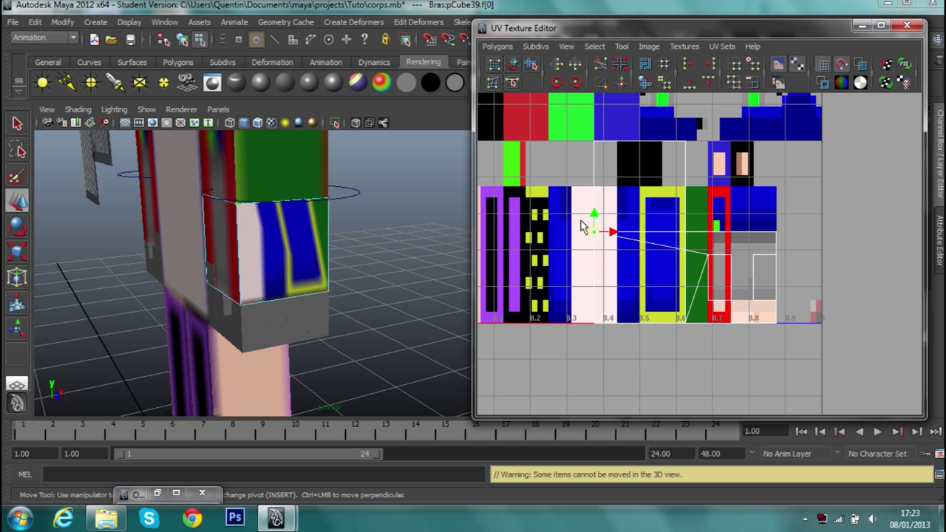
drag(602, 238, 694, 259)
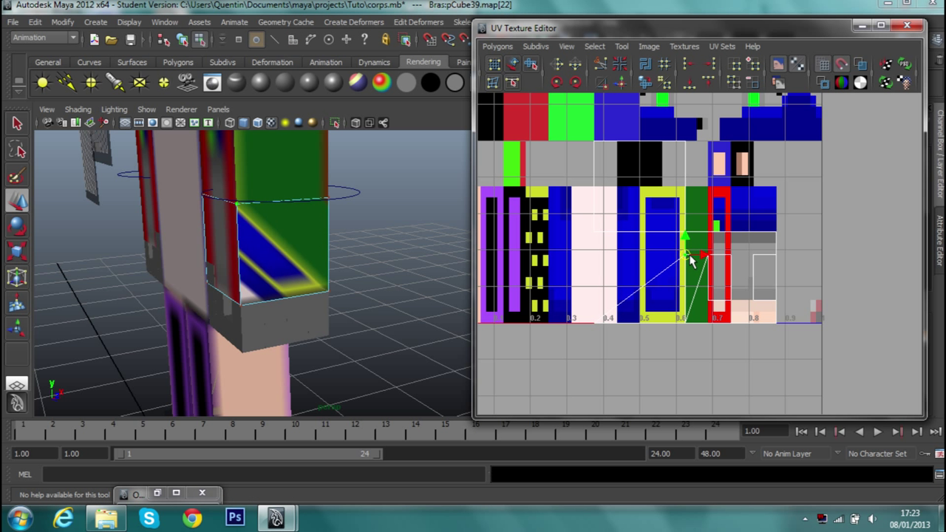
mouse_move(674, 295)
right_down()
mouse_move(675, 325)
mouse_move(667, 316)
right_up()
click(688, 298)
click(683, 318)
drag(688, 321, 713, 302)
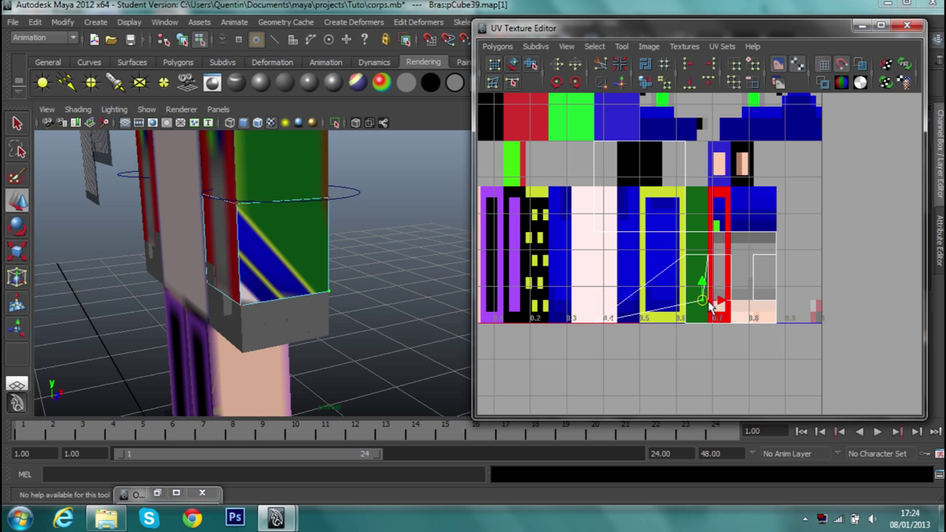
click(602, 328)
drag(601, 327, 686, 298)
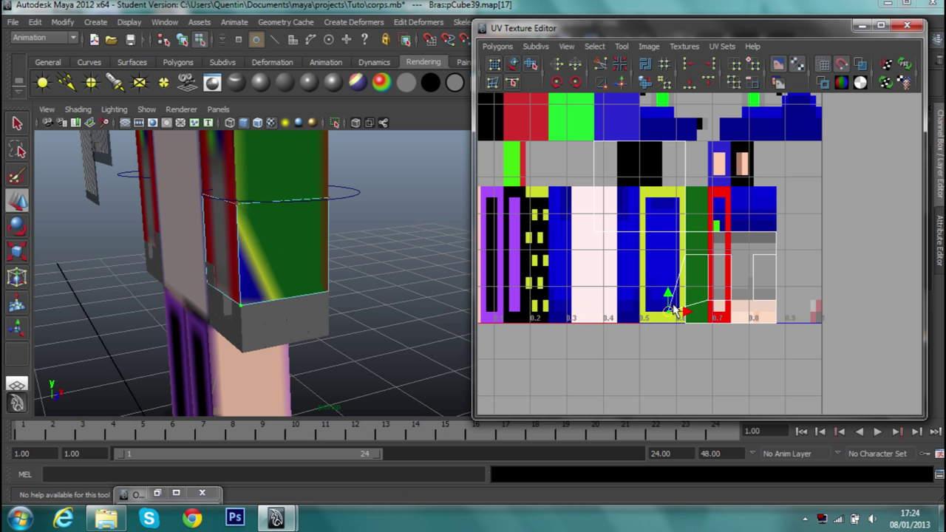
Select the arm block's end face f[4] in face mode.
alt+middle_drag(714, 267, 706, 283)
right_drag(717, 278, 716, 274)
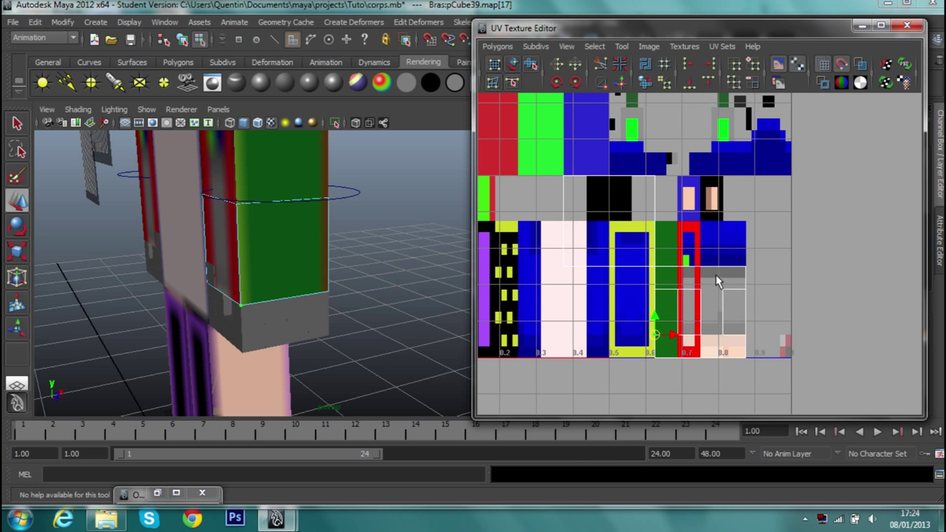
click(715, 274)
scroll(731, 317, up, 2)
Orbit to the arm's end face and move its first two UV corners onto the grey area.
alt+drag(414, 251, 150, 253)
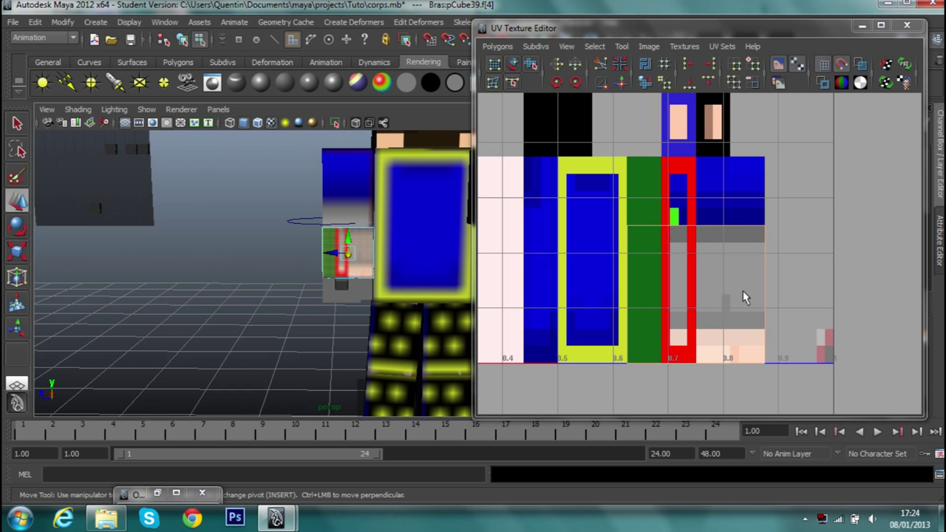
right_drag(751, 245, 761, 235)
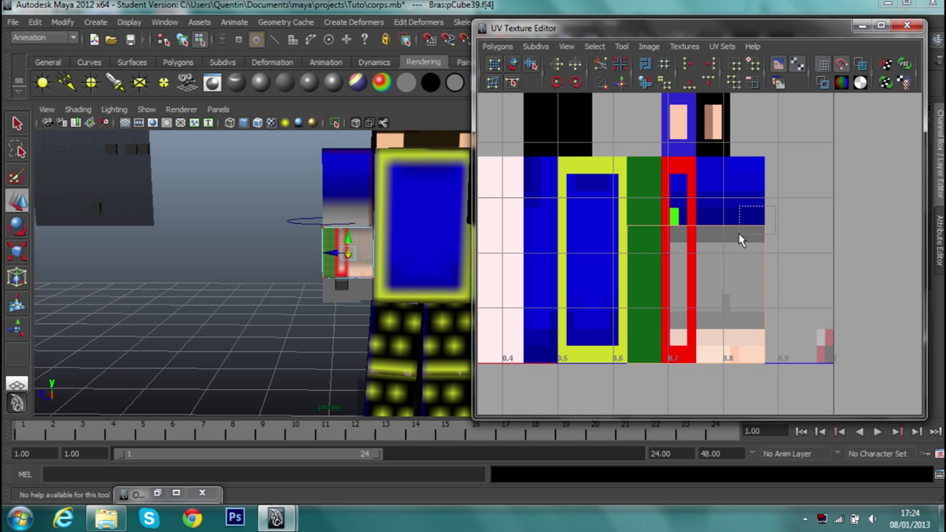
click(766, 226)
mouse_move(780, 228)
mouse_down()
mouse_move(739, 229)
mouse_move(721, 251)
mouse_move(731, 264)
mouse_up()
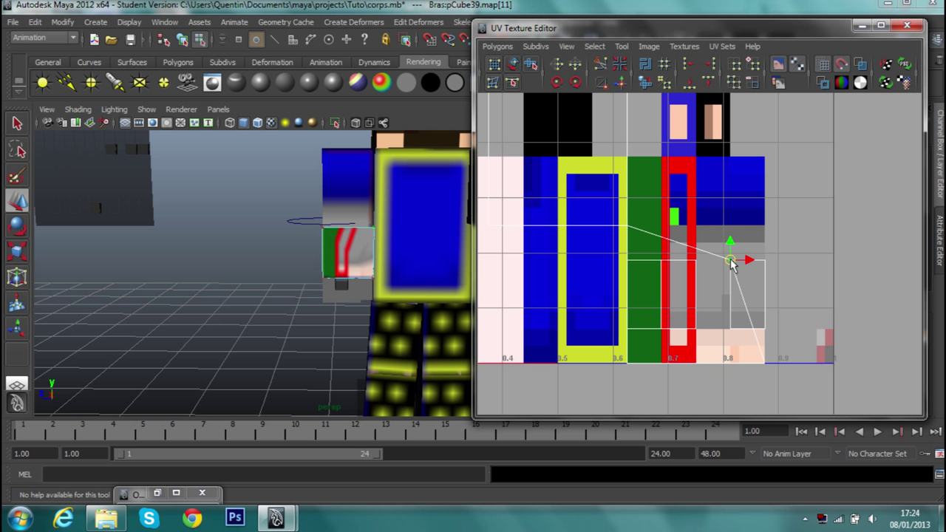
click(764, 362)
drag(759, 368, 724, 334)
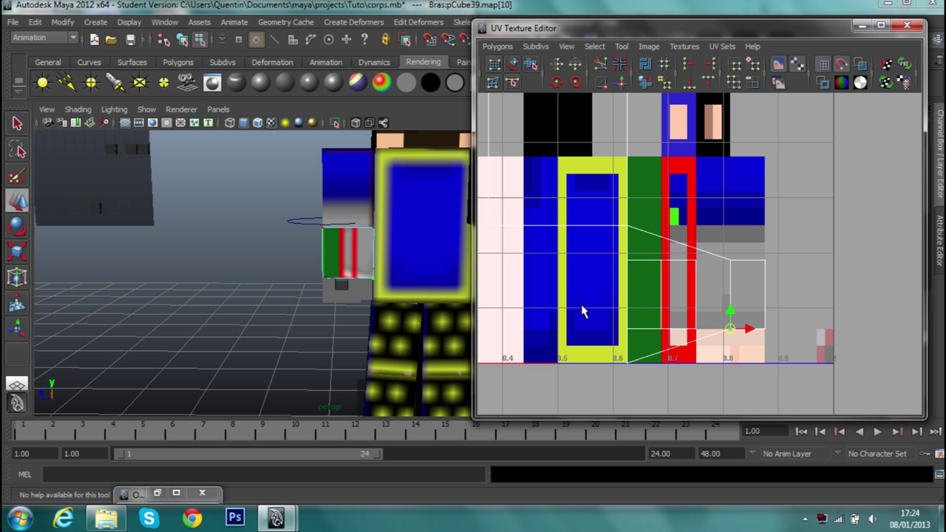
Move the end face's remaining UV corners onto the beige part of the texture.
mouse_move(660, 240)
right_down()
mouse_move(661, 264)
mouse_move(599, 241)
right_up()
click(631, 223)
drag(633, 226, 697, 258)
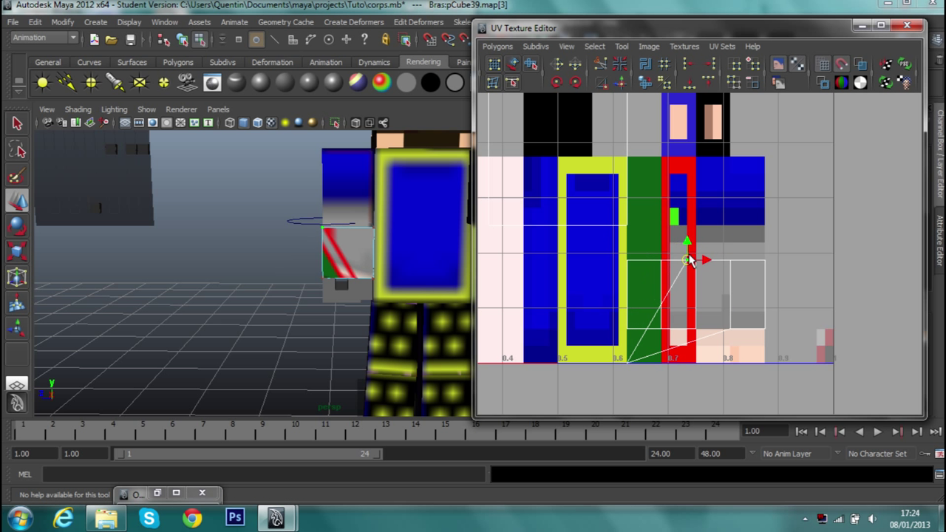
mouse_move(653, 345)
right_down()
mouse_move(653, 376)
mouse_move(700, 341)
right_up()
click(627, 362)
drag(633, 363, 690, 341)
scroll(270, 295, down, 5)
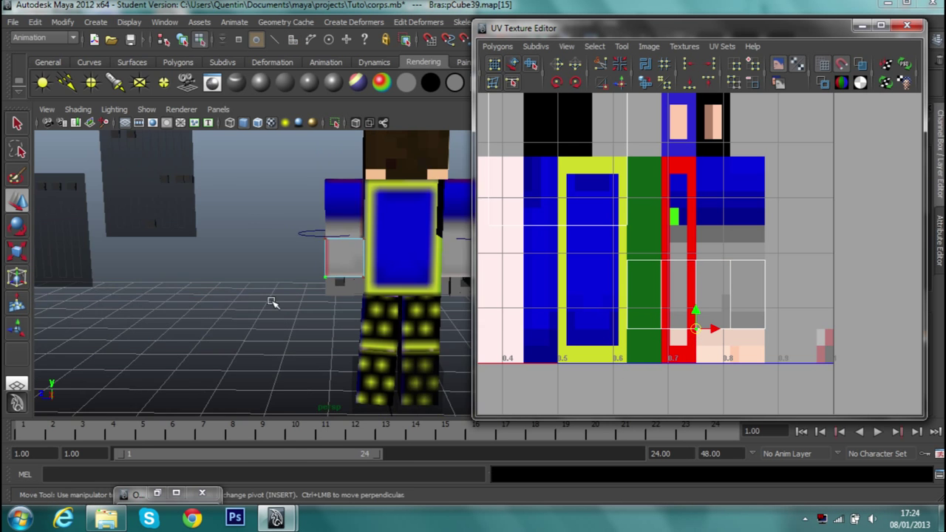
Orbit and zoom around the character to inspect the textured green arm block and blue sleeves.
alt+drag(271, 296, 536, 320)
scroll(359, 302, up, 3)
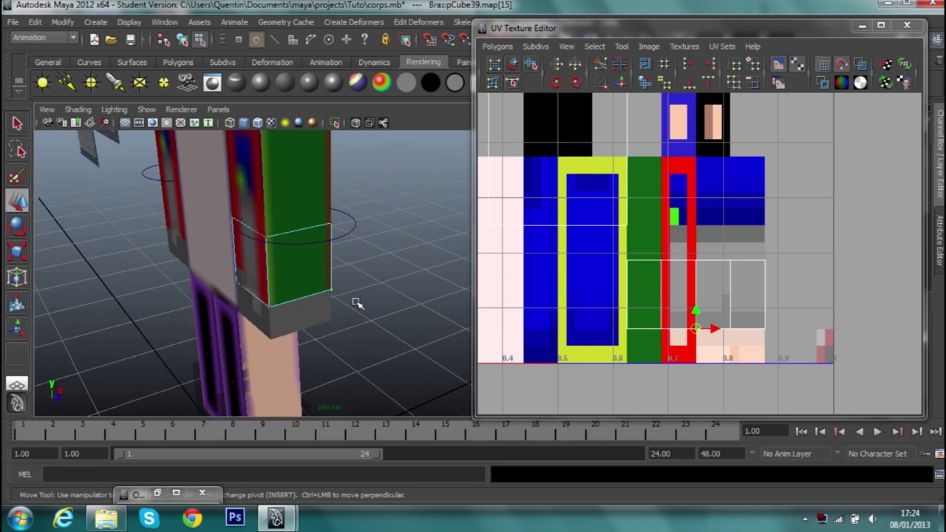
scroll(360, 303, up, 3)
scroll(332, 342, up, 3)
scroll(334, 325, up, 2)
mouse_move(332, 325)
alt+mouse_down()
mouse_move(291, 306)
mouse_move(291, 333)
mouse_move(238, 215)
alt+mouse_up()
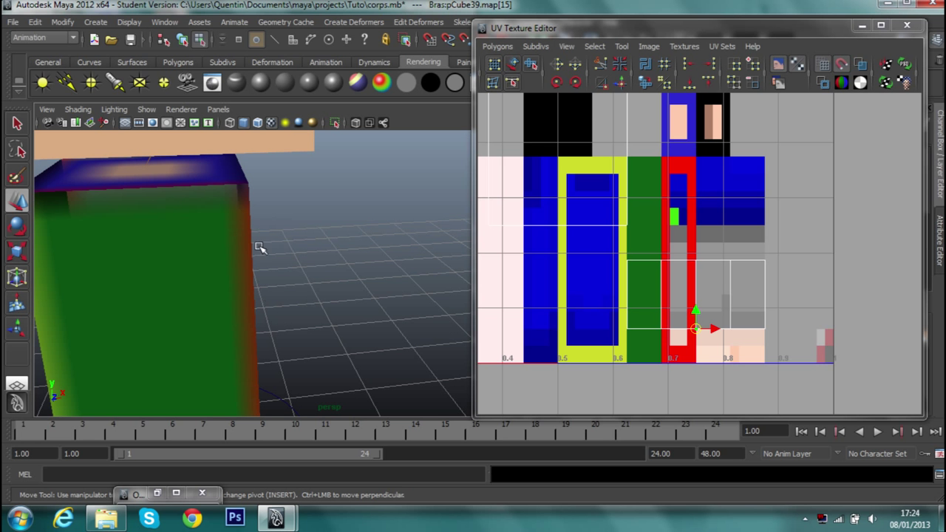
mouse_move(240, 234)
alt+mouse_down()
mouse_move(306, 277)
mouse_move(433, 263)
mouse_move(387, 283)
mouse_move(416, 276)
mouse_move(399, 284)
alt+mouse_up()
scroll(428, 264, up, 2)
scroll(429, 263, down, 5)
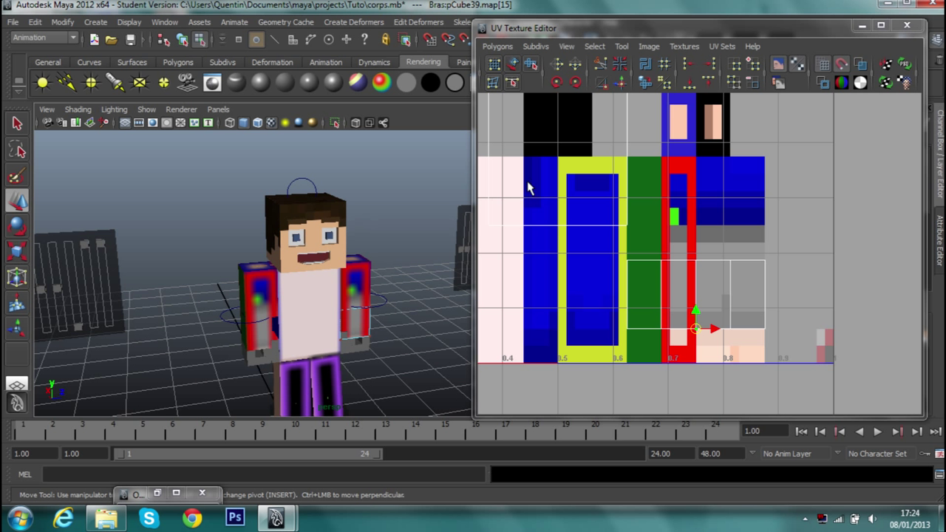
scroll(505, 189, down, 3)
scroll(363, 306, up, 5)
mouse_move(362, 306)
alt+mouse_down()
mouse_move(375, 249)
mouse_move(330, 252)
alt+mouse_up()
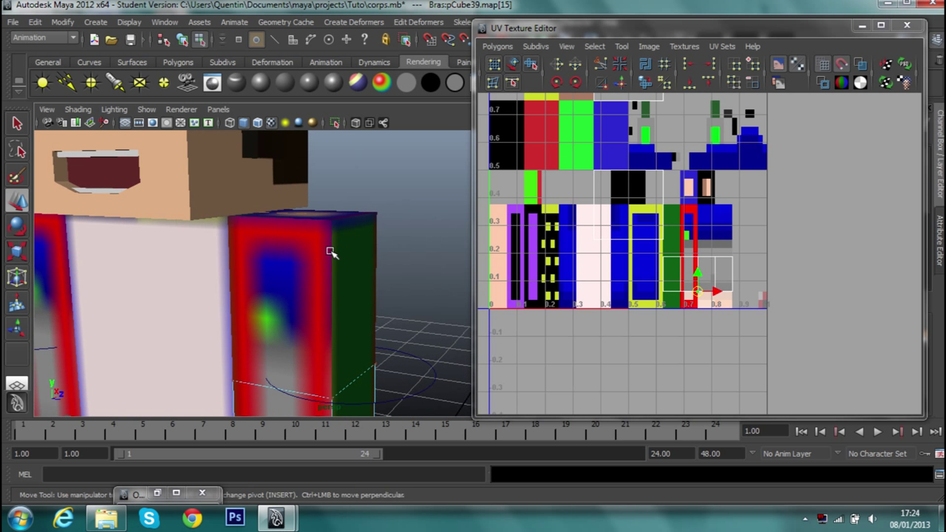
scroll(293, 248, down, 5)
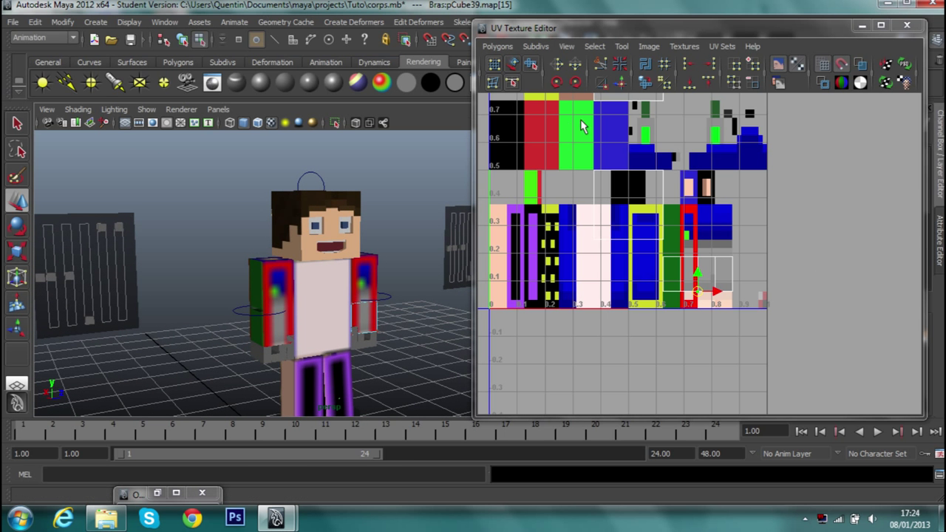
scroll(312, 310, up, 4)
mouse_move(379, 219)
alt+mouse_down()
mouse_move(259, 169)
mouse_move(350, 215)
mouse_move(443, 214)
alt+mouse_up()
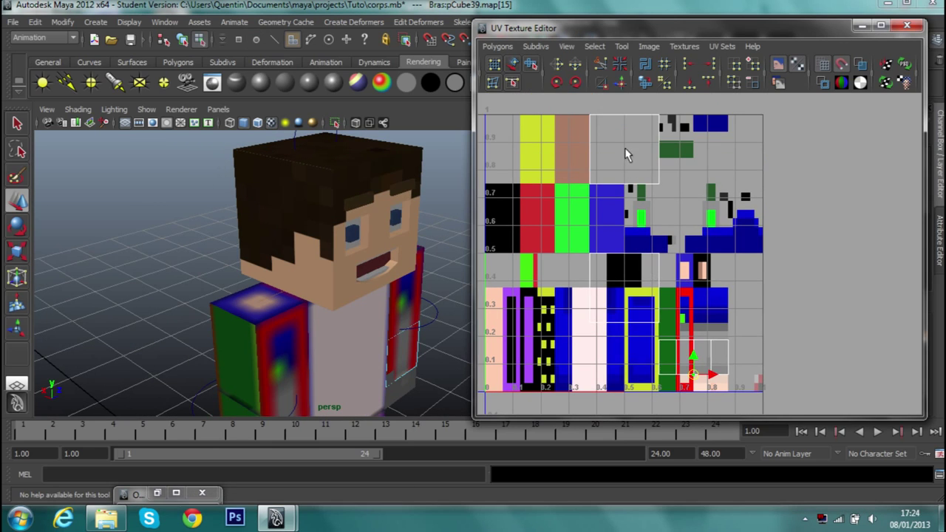
mouse_move(348, 266)
alt+mouse_down()
mouse_move(369, 281)
mouse_move(543, 270)
mouse_move(355, 276)
mouse_move(404, 288)
mouse_move(355, 310)
alt+mouse_up()
scroll(404, 287, down, 3)
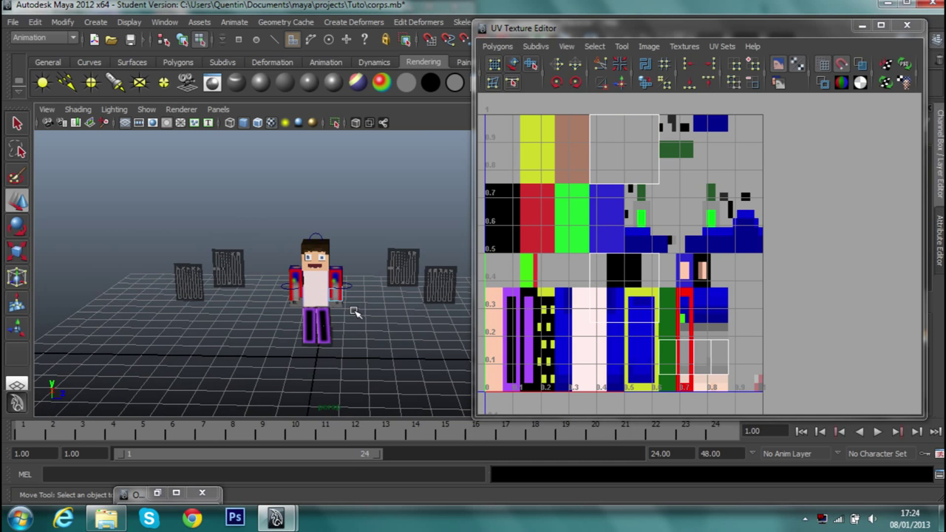
Frame the character, select the leg, and undo its test move.
key(f)
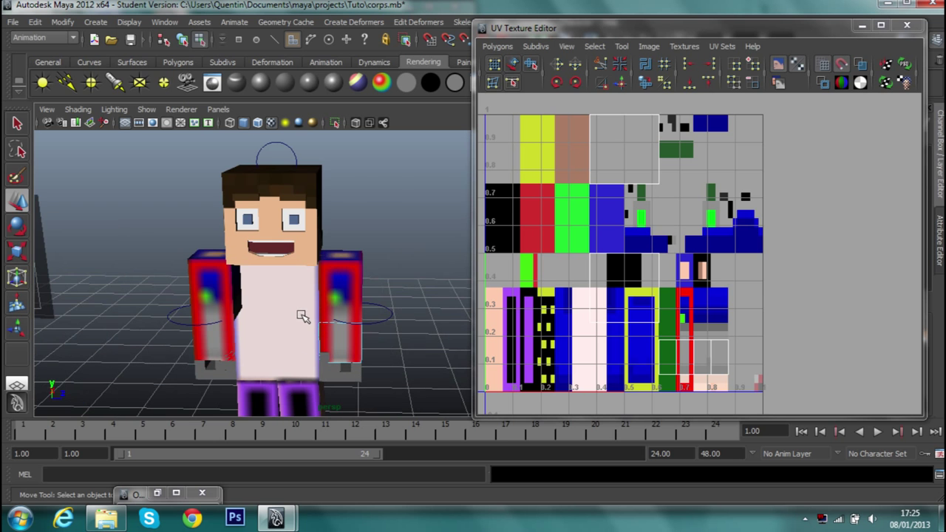
scroll(307, 303, up, 5)
alt+drag(295, 305, 310, 310)
scroll(306, 278, down, 3)
alt+middle_drag(306, 278, 276, 279)
scroll(277, 278, down, 3)
mouse_move(296, 289)
alt+mouse_down()
mouse_move(320, 313)
mouse_move(302, 331)
alt+mouse_up()
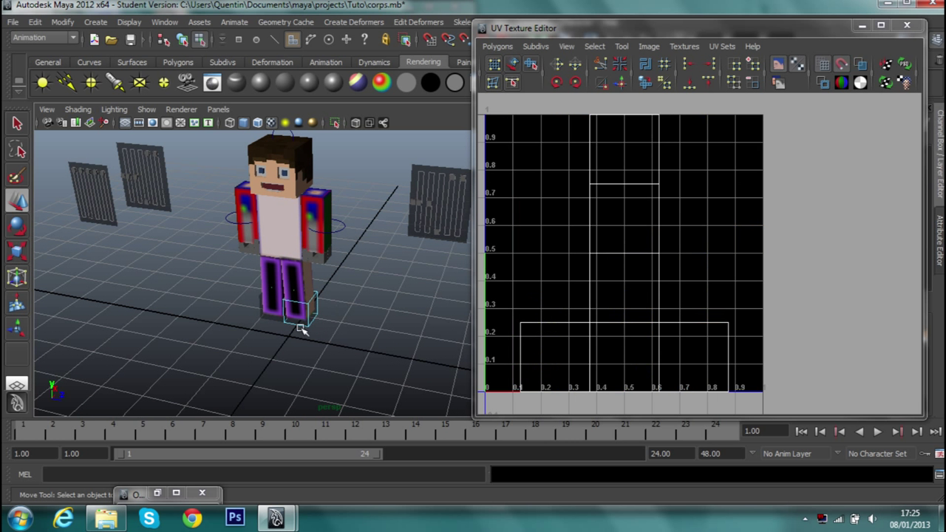
right_drag(317, 309, 369, 250)
mouse_move(317, 323)
mouse_down()
mouse_move(311, 331)
mouse_move(303, 280)
mouse_up()
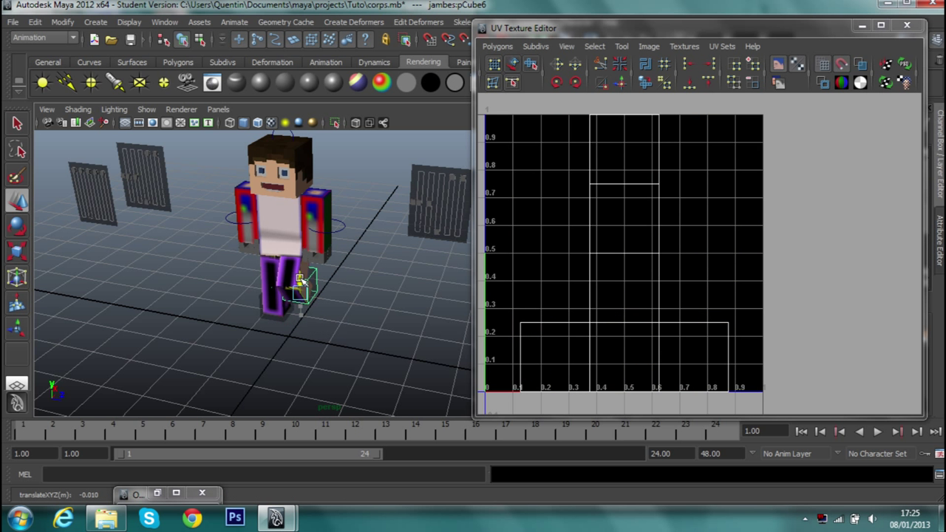
key(ctrl+z)
Select joint4 and then the torso, and close the UV Texture Editor.
scroll(326, 299, up, 5)
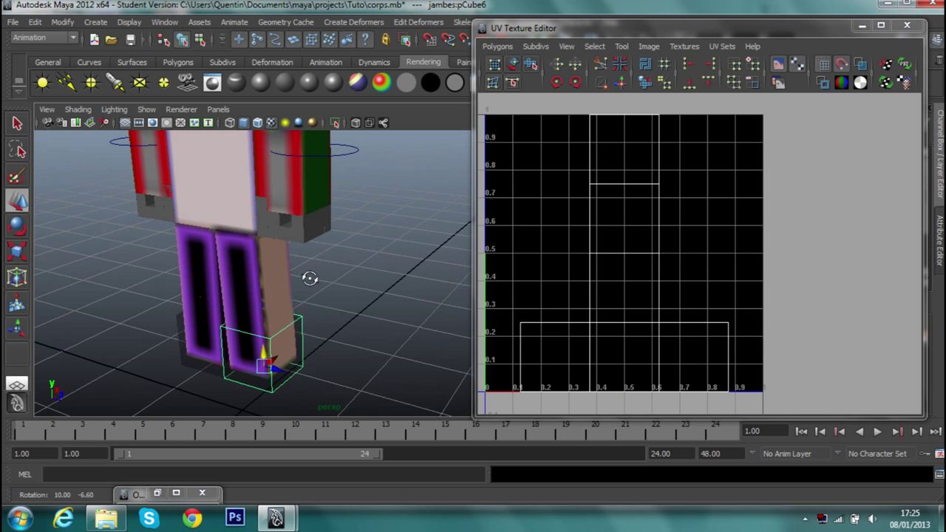
scroll(308, 277, up, 3)
click(245, 229)
scroll(274, 266, down, 3)
alt+drag(289, 303, 268, 219)
scroll(274, 253, up, 4)
scroll(252, 272, up, 3)
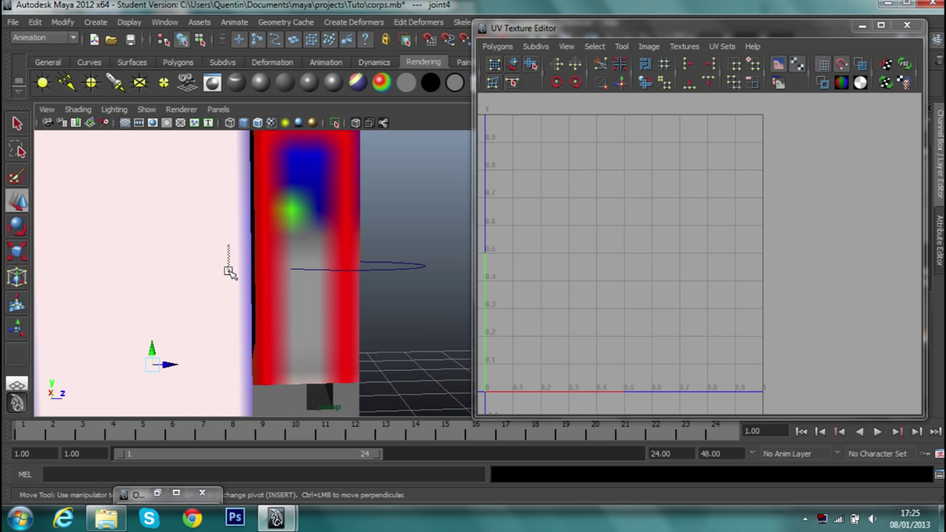
click(229, 271)
scroll(233, 271, down, 4)
scroll(354, 292, down, 3)
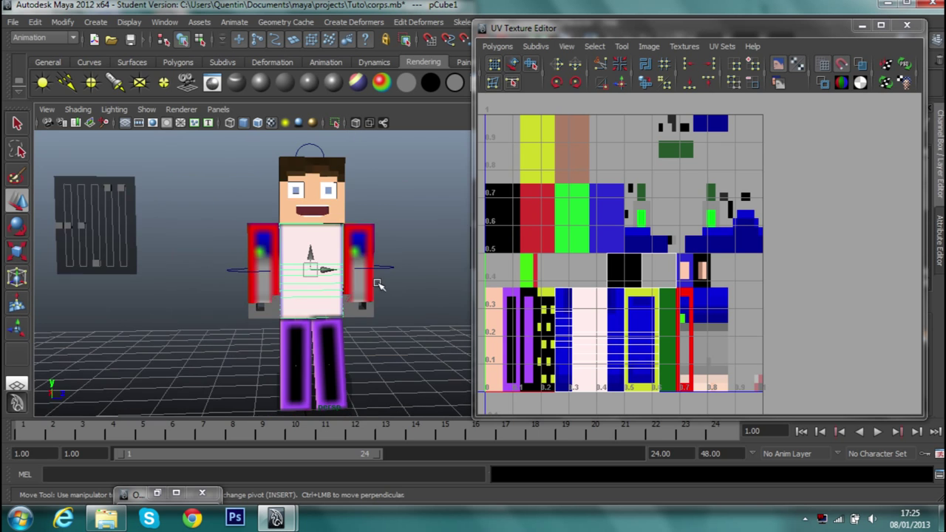
alt+drag(354, 293, 399, 296)
click(861, 26)
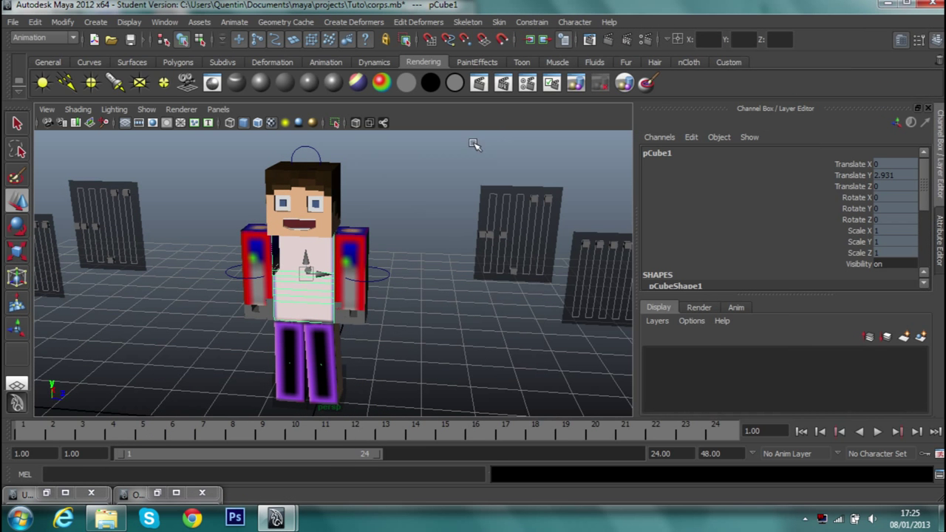
Zoom to a near-front view of torso pCube1 and bring up its component marking menu.
scroll(449, 268, up, 4)
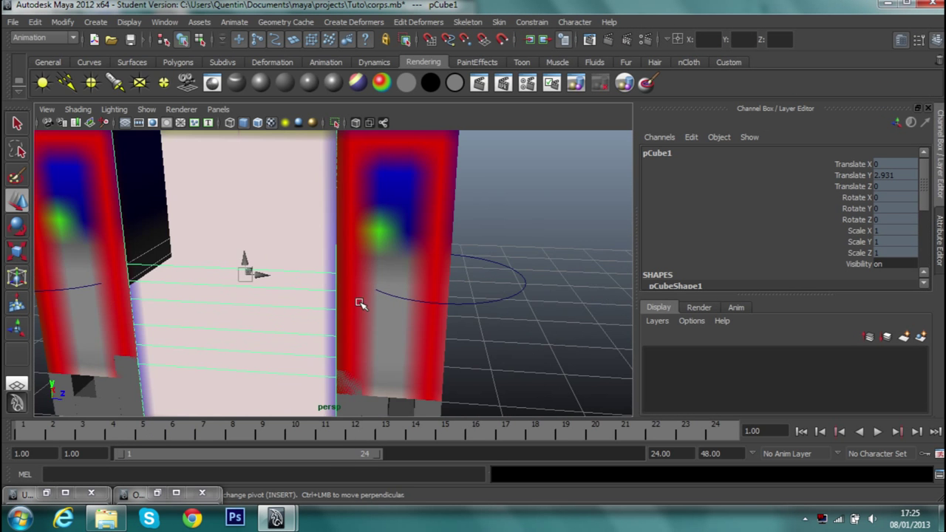
scroll(314, 257, up, 3)
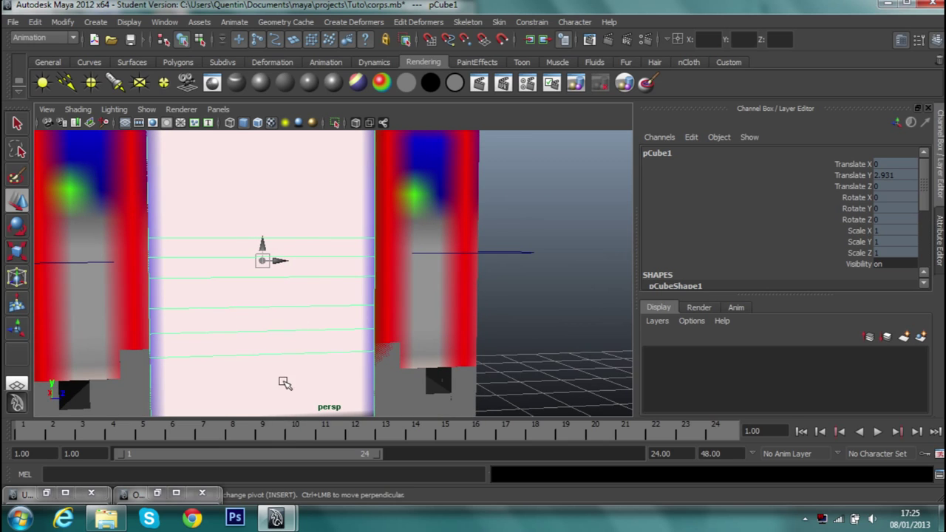
scroll(425, 257, down, 4)
mouse_move(348, 264)
alt+mouse_down()
mouse_move(458, 300)
mouse_move(352, 286)
alt+mouse_up()
scroll(278, 294, up, 4)
alt+drag(279, 294, 414, 257)
scroll(389, 270, down, 2)
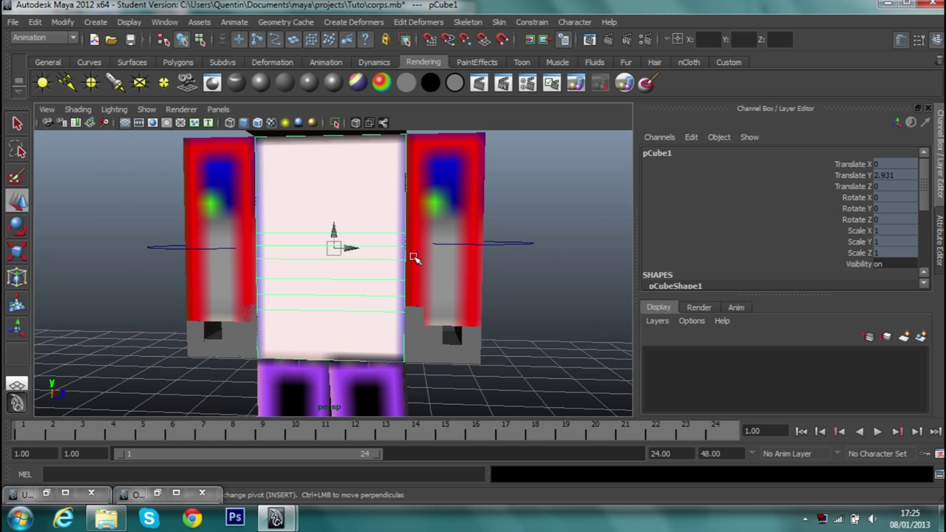
right_click(375, 258)
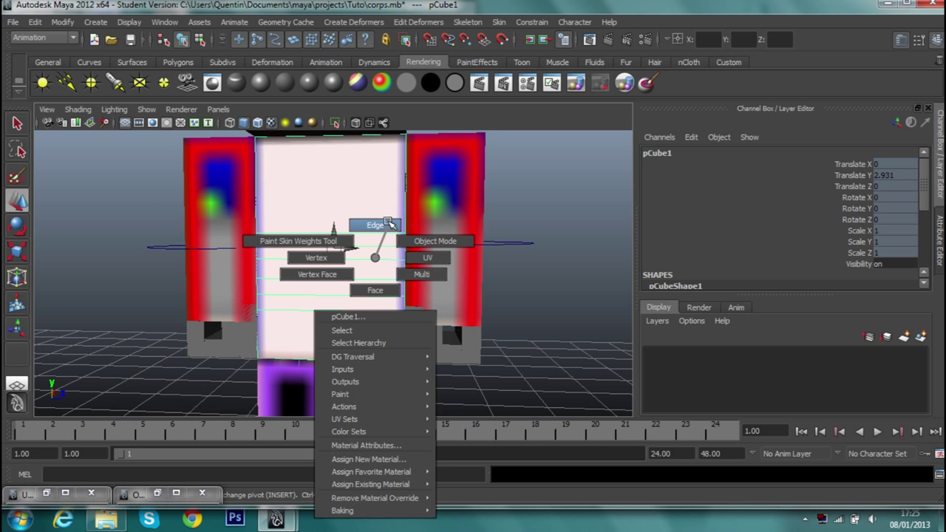
Select the torso and switch it to edge selection mode.
click(348, 205)
click(344, 303)
mouse_move(350, 336)
alt+mouse_down()
mouse_move(386, 303)
mouse_move(402, 309)
alt+mouse_up()
right_drag(386, 266, 390, 301)
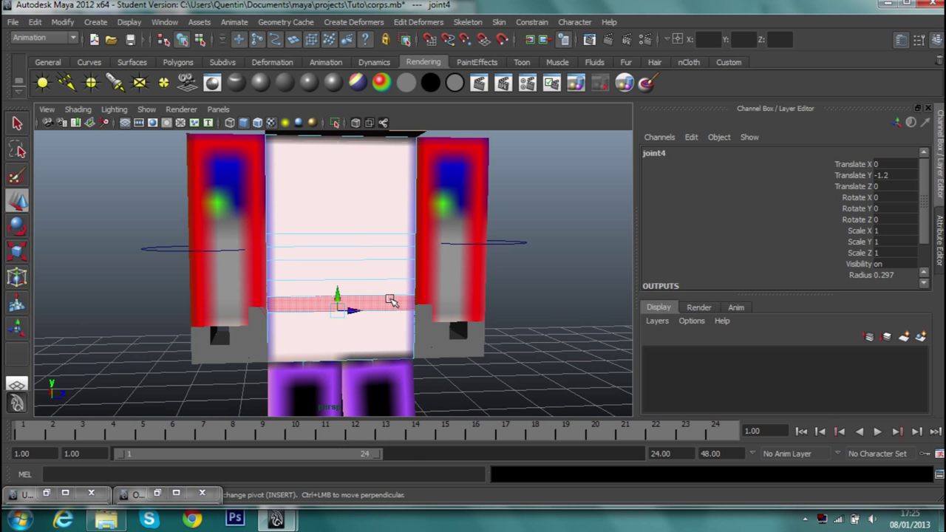
right_drag(382, 268, 383, 232)
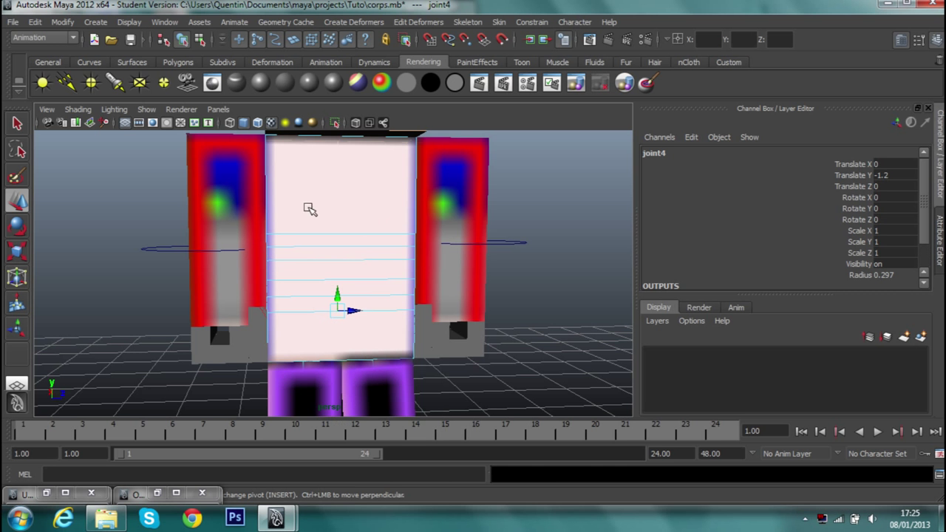
click(289, 318)
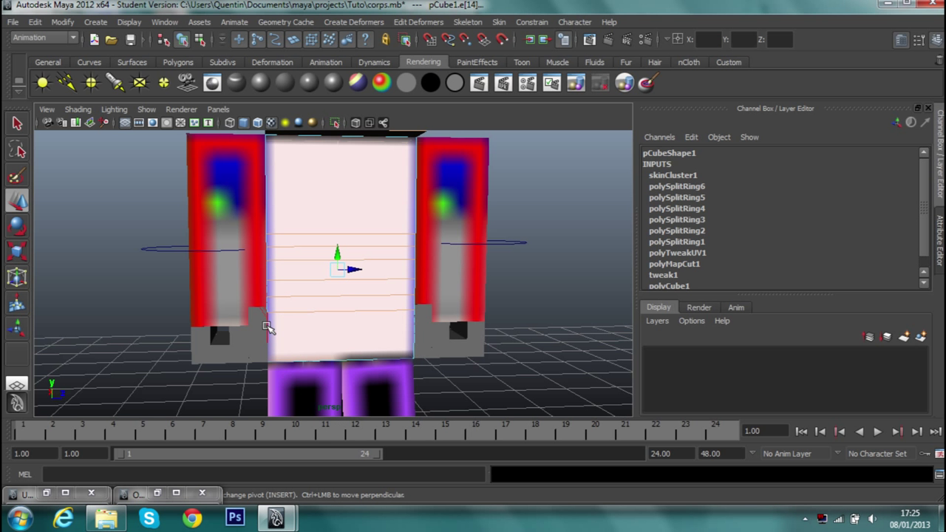
click(269, 327)
mouse_move(333, 283)
alt+mouse_down()
mouse_move(523, 270)
mouse_move(575, 286)
mouse_move(399, 259)
alt+mouse_up()
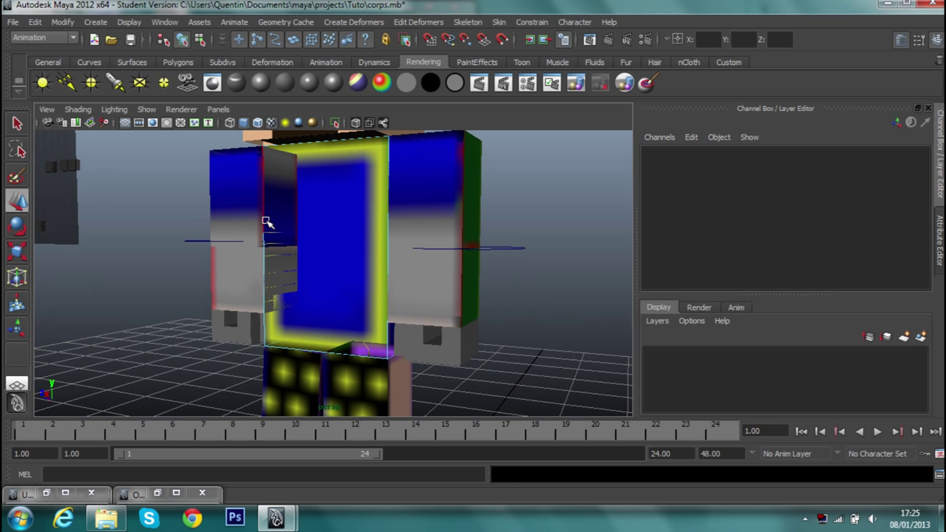
Select and remove the stray edges on the torso's sides.
click(281, 323)
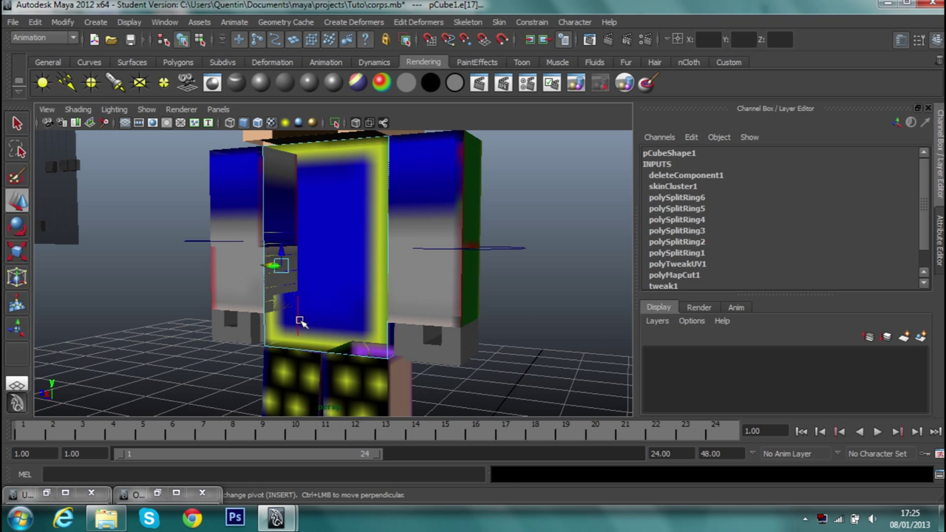
click(329, 314)
alt+drag(330, 314, 449, 308)
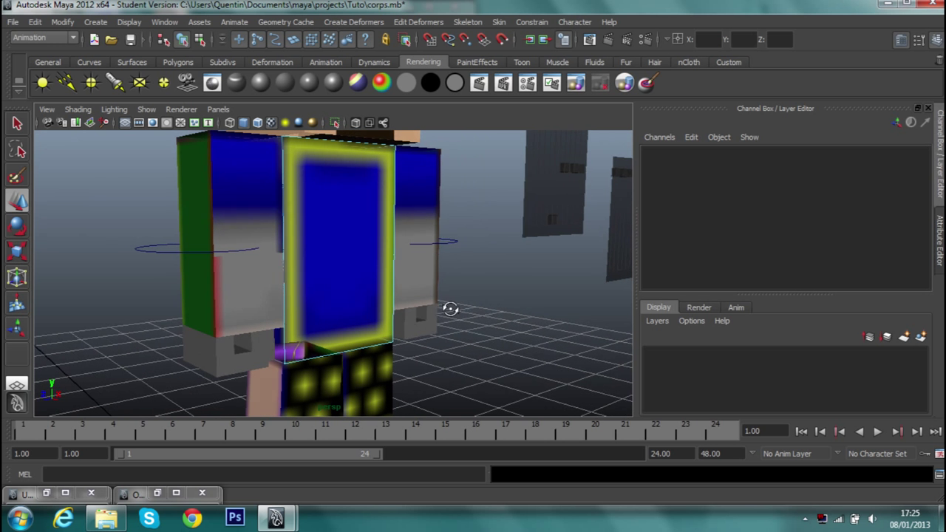
mouse_move(363, 330)
mouse_down()
mouse_move(371, 300)
mouse_move(492, 288)
mouse_move(614, 293)
mouse_move(644, 323)
mouse_move(633, 310)
mouse_up()
click(365, 323)
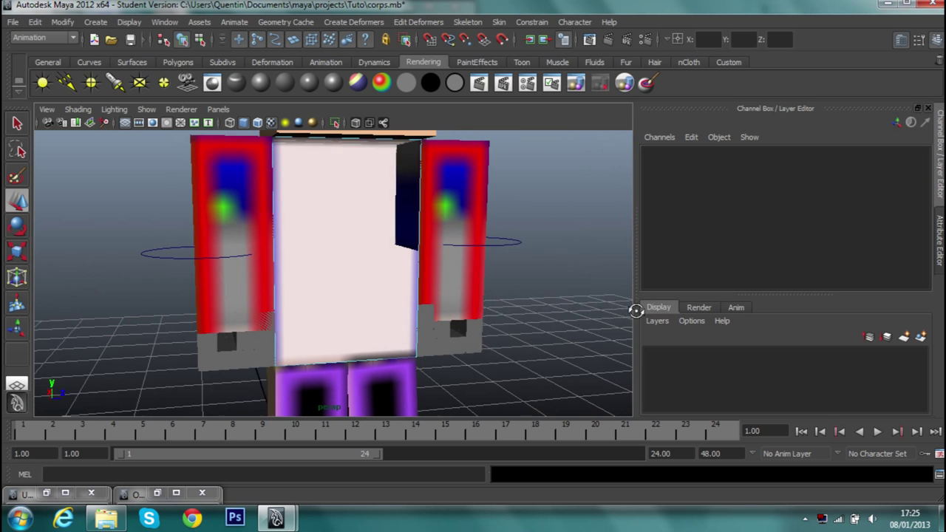
click(24, 124)
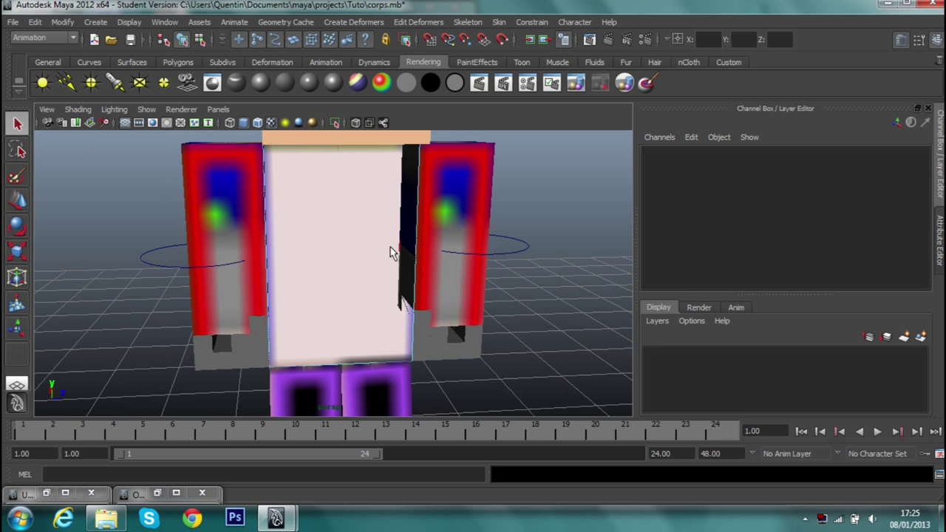
click(389, 247)
Return the torso to Object Mode and restore the scene hierarchy window.
right_drag(336, 244, 316, 253)
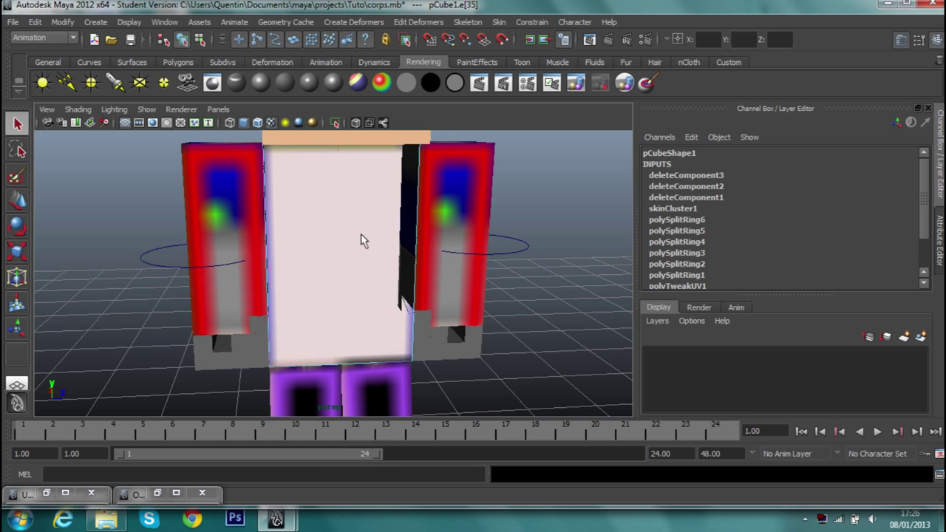
right_click(386, 229)
right_drag(397, 252, 443, 213)
alt+right_drag(397, 239, 50, 381)
click(175, 493)
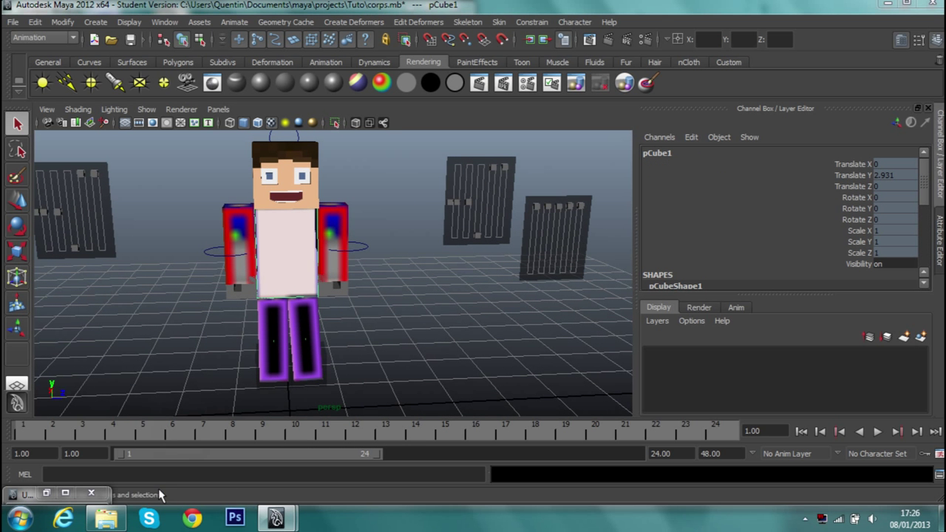
Select joint1 and pCube1 in the Outliner and detach the torso's skin.
scroll(219, 253, up, 3)
scroll(220, 253, up, 2)
scroll(210, 259, down, 3)
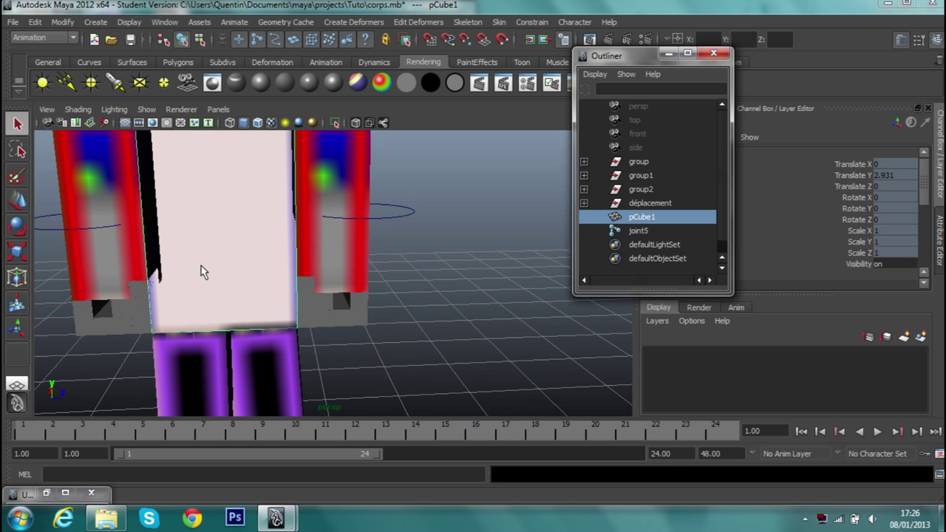
click(585, 204)
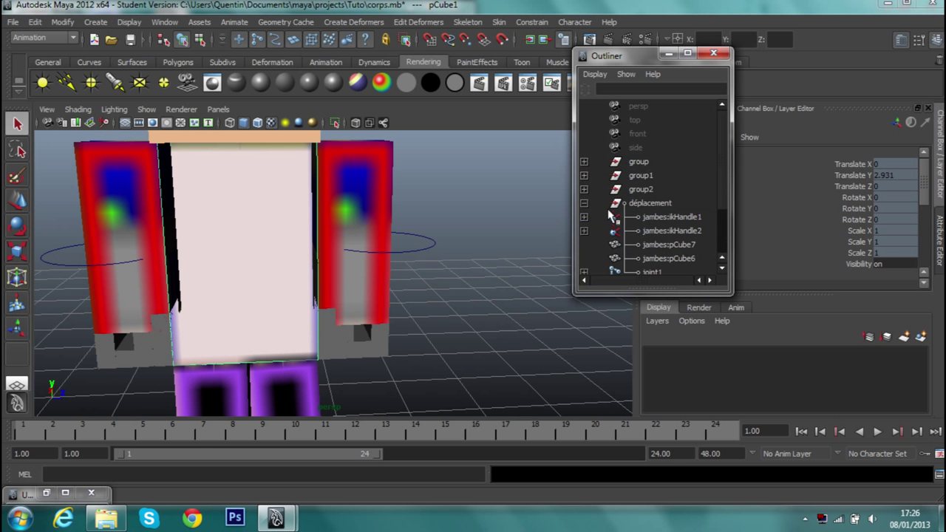
scroll(657, 240, down, 3)
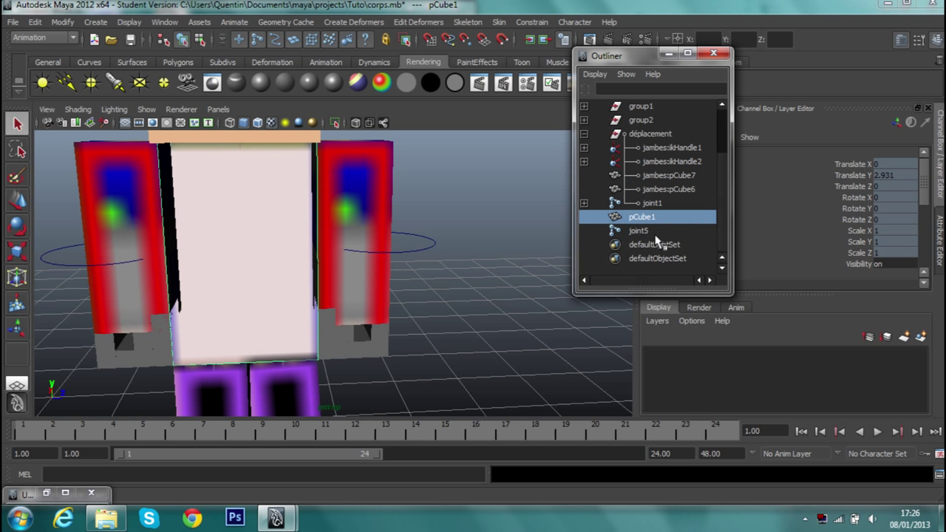
click(654, 203)
ctrl+click(650, 219)
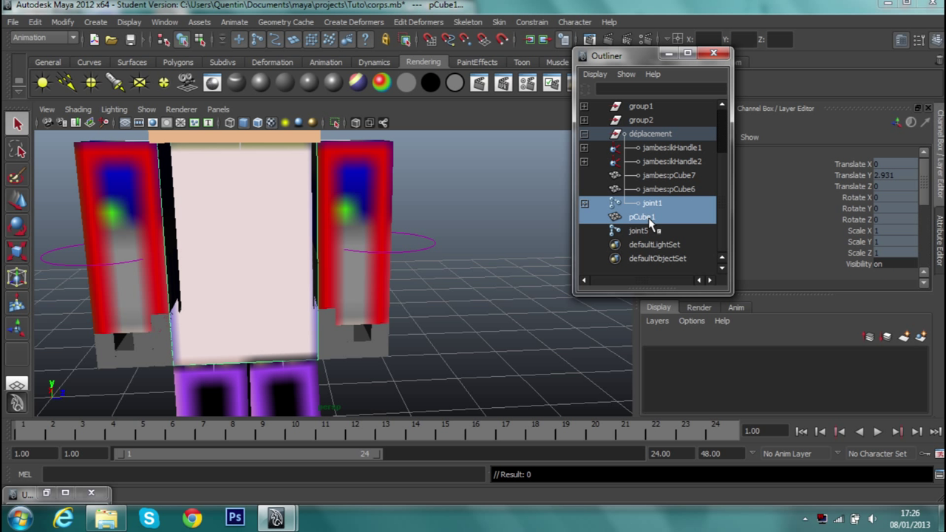
click(500, 22)
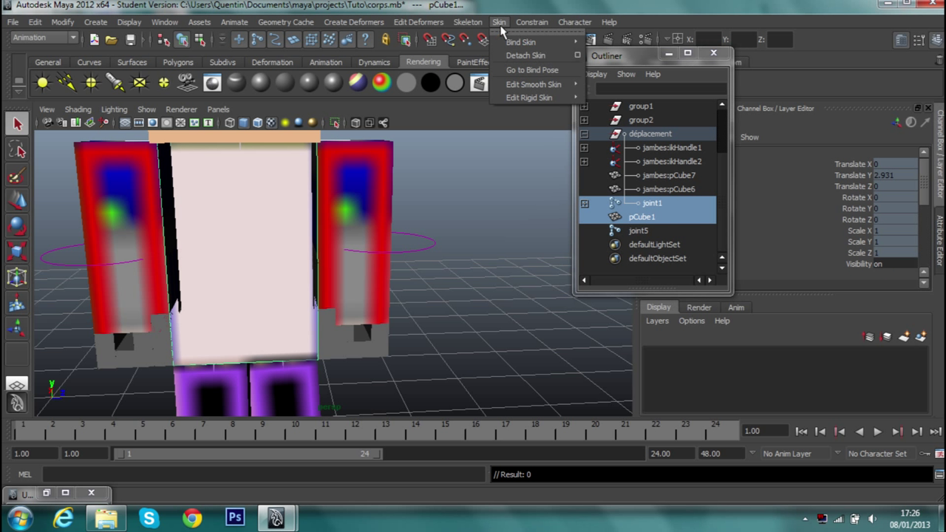
click(499, 24)
click(500, 24)
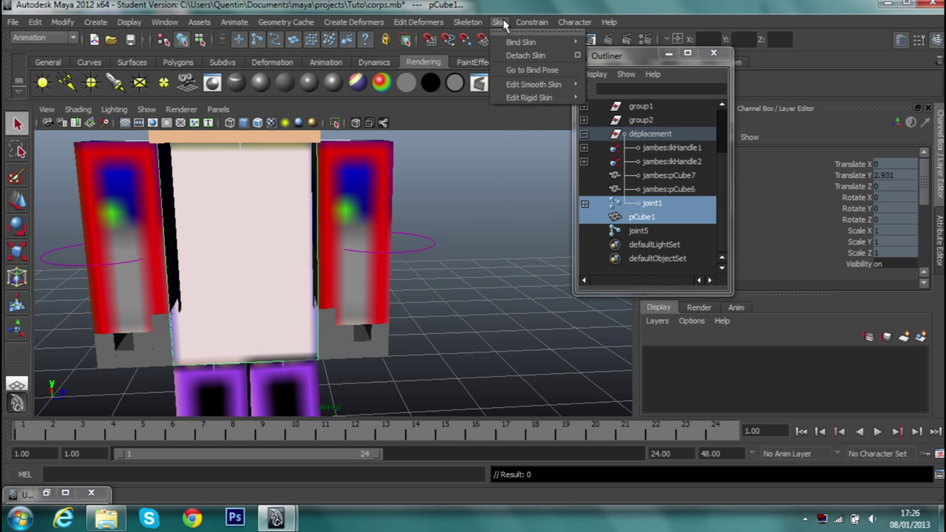
click(508, 56)
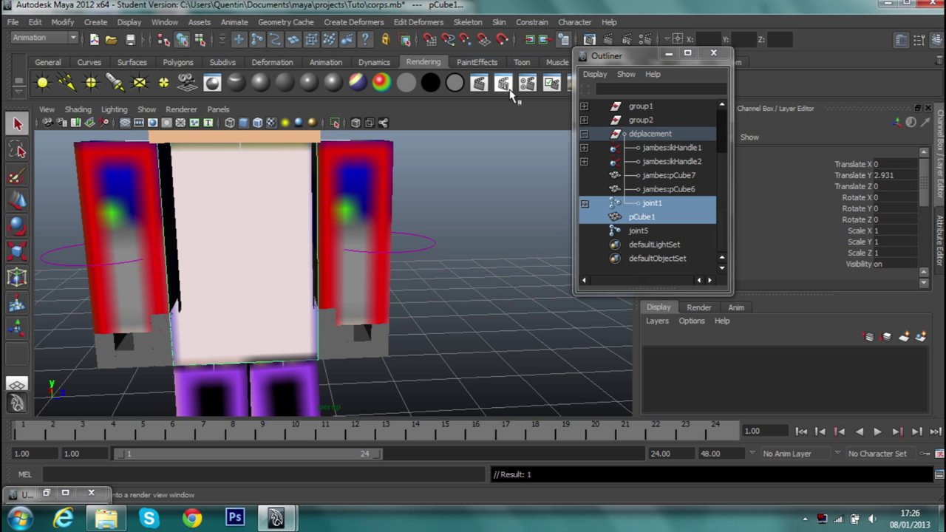
scroll(348, 268, down, 4)
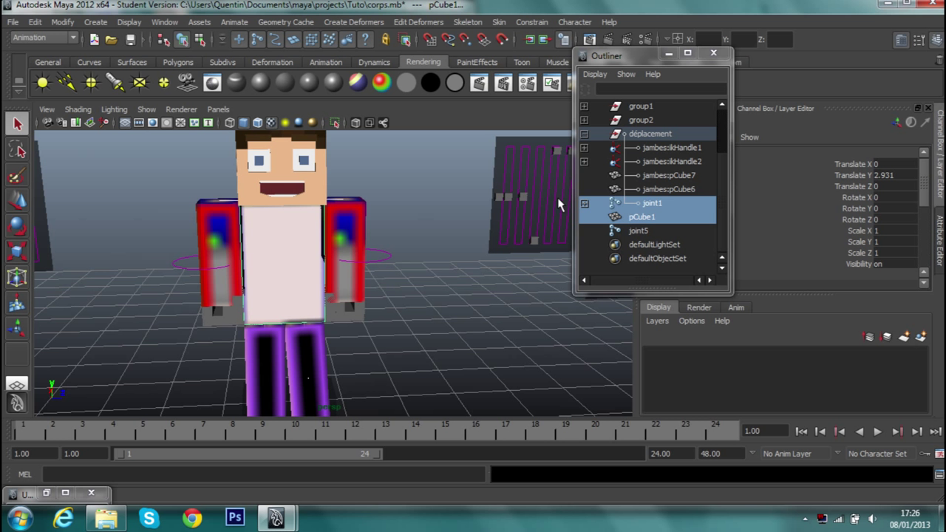
Select only pCube1, test-move it, and undo the move.
click(622, 215)
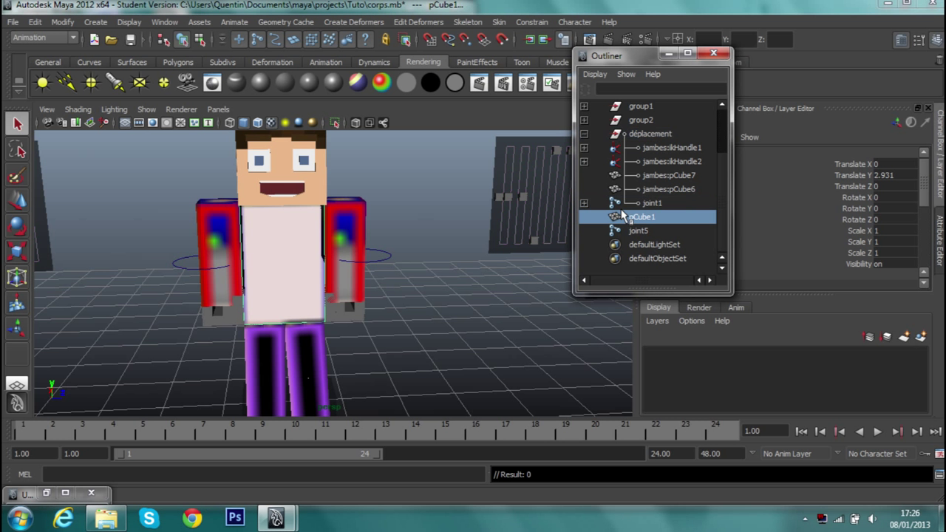
click(18, 201)
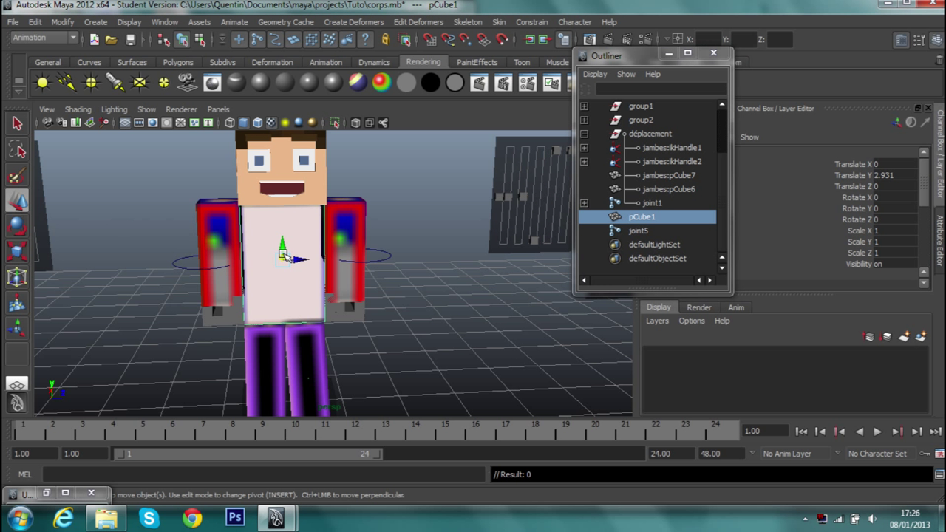
drag(299, 259, 340, 263)
key(ctrl+z)
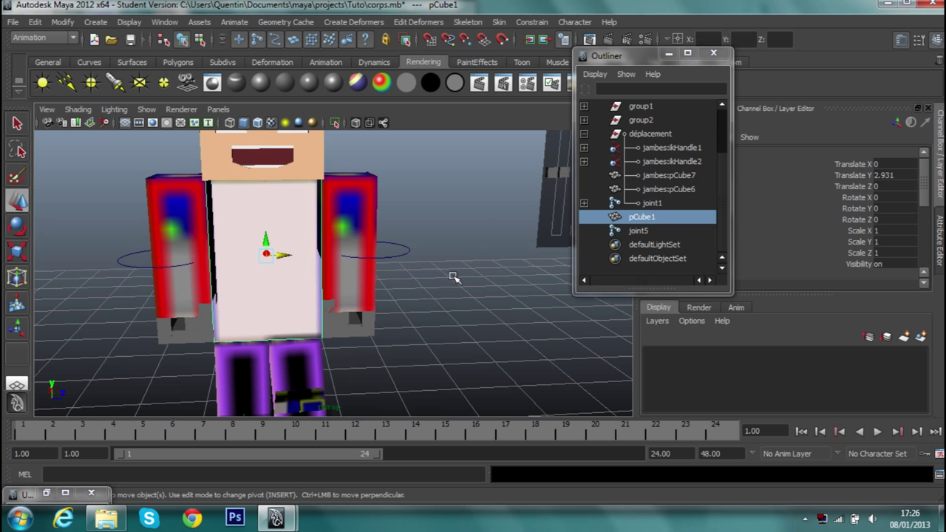
scroll(458, 277, up, 2)
scroll(458, 277, up, 1)
click(72, 37)
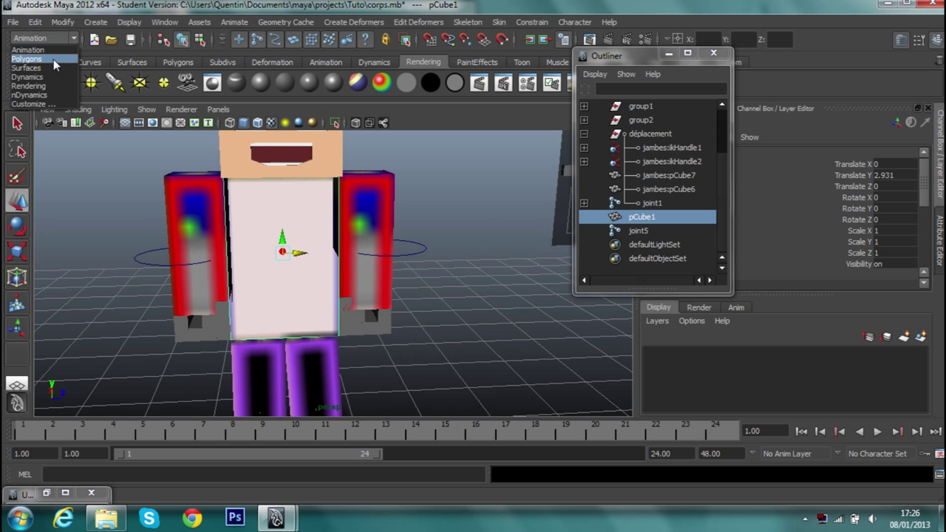
Switch to the Polygons menu set and start Edit Mesh > Insert Edge Loop Tool.
click(49, 60)
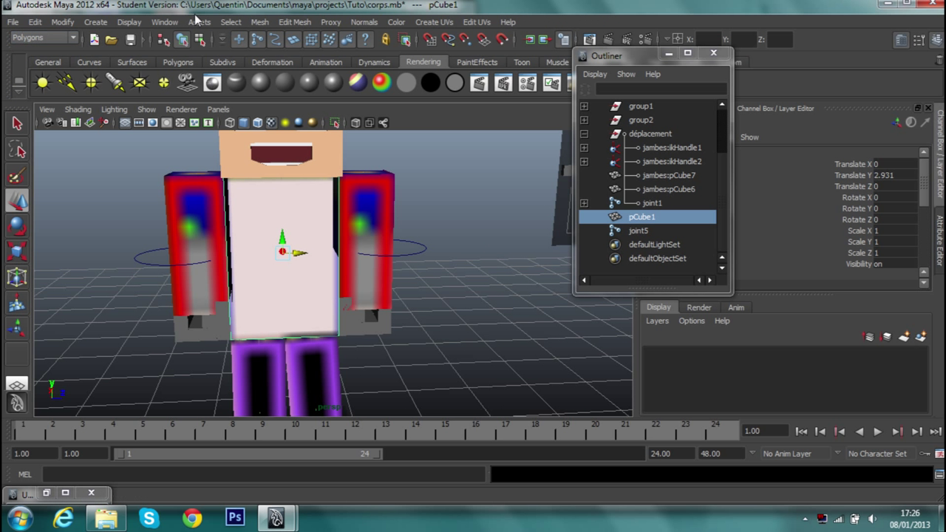
click(286, 23)
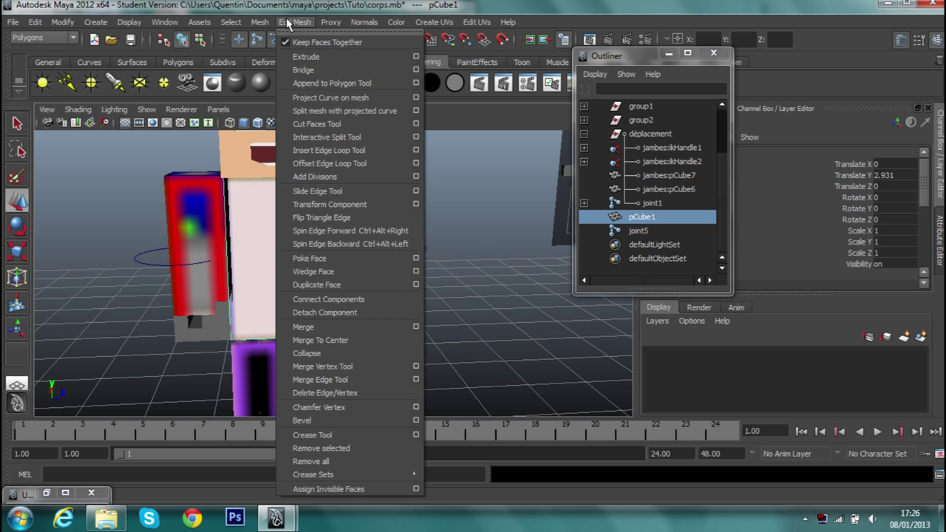
click(352, 152)
alt+drag(344, 244, 323, 222)
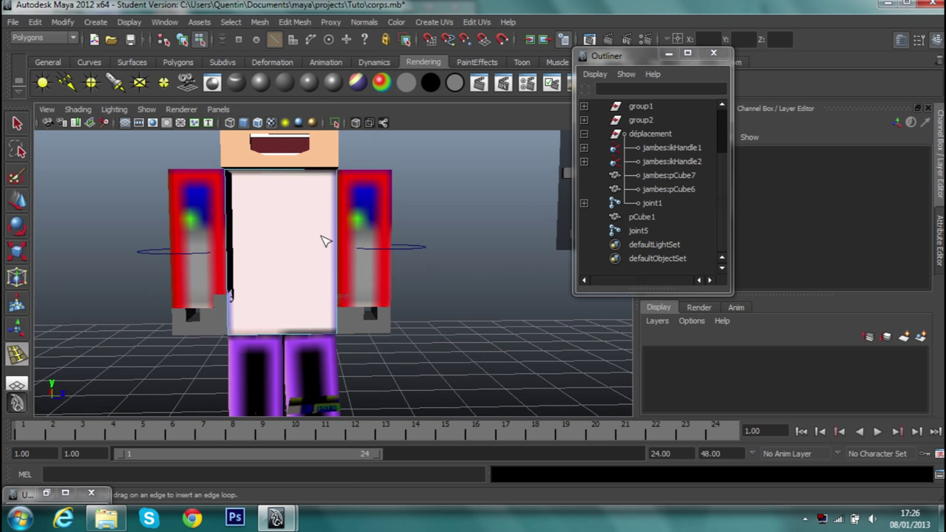
scroll(359, 234, up, 5)
scroll(359, 234, down, 3)
scroll(327, 253, down, 2)
scroll(328, 253, down, 2)
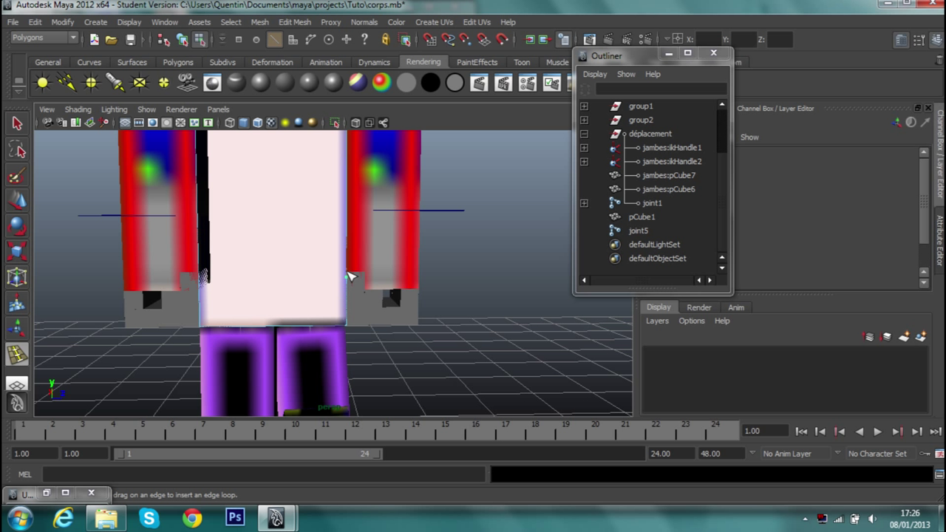
Undo two stray changes and reopen the Edit Mesh menu.
key(ctrl+z)
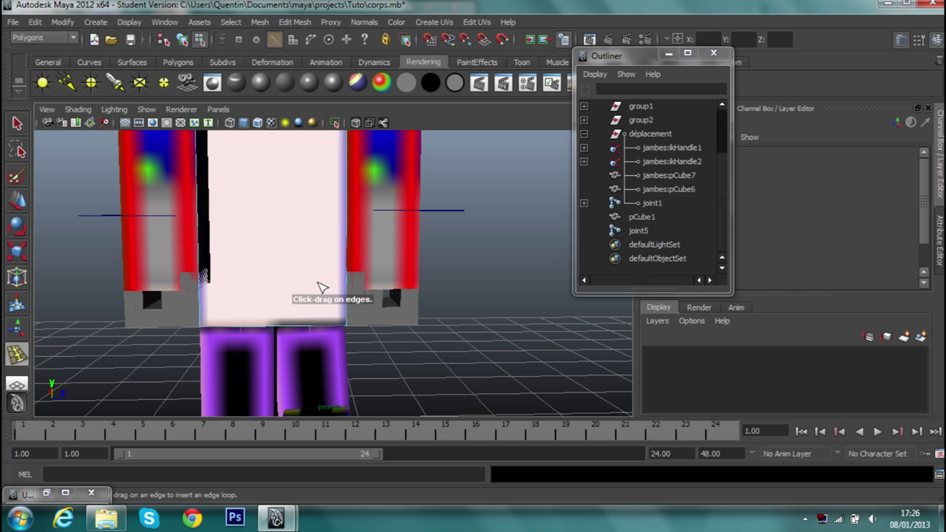
key(ctrl+z)
click(294, 23)
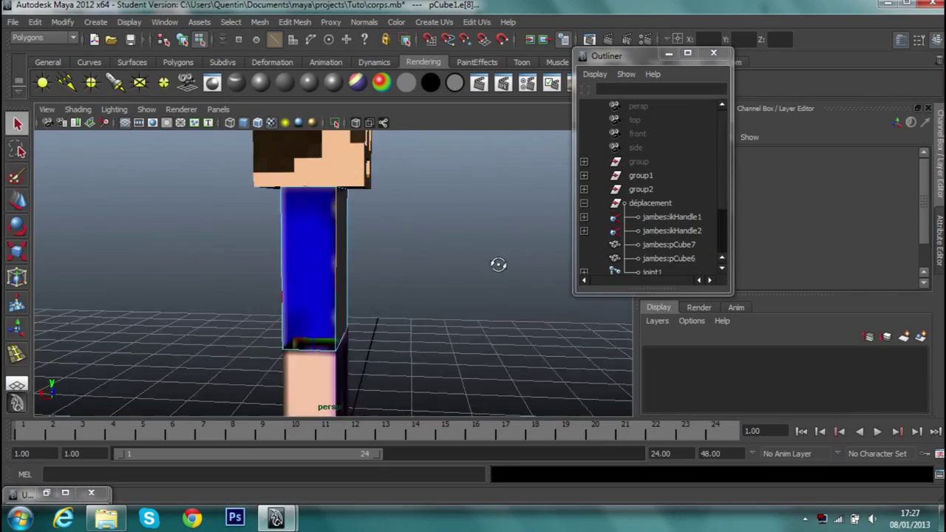
mouse_move(498, 264)
alt+mouse_down()
mouse_move(418, 281)
mouse_move(466, 248)
mouse_move(507, 249)
alt+mouse_up()
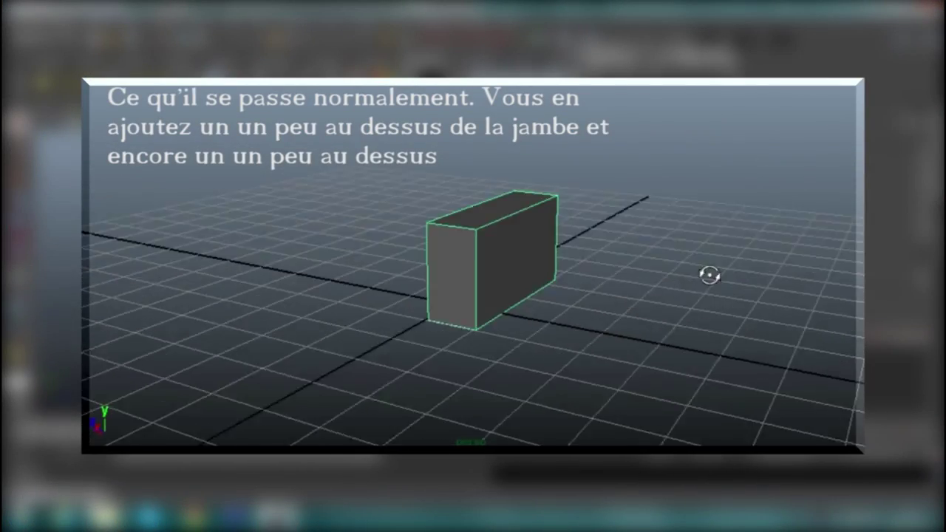
Insert two horizontal edge loops across the box, the second placed just above the first.
mouse_move(709, 276)
alt+mouse_down()
mouse_move(690, 308)
mouse_move(739, 303)
alt+mouse_up()
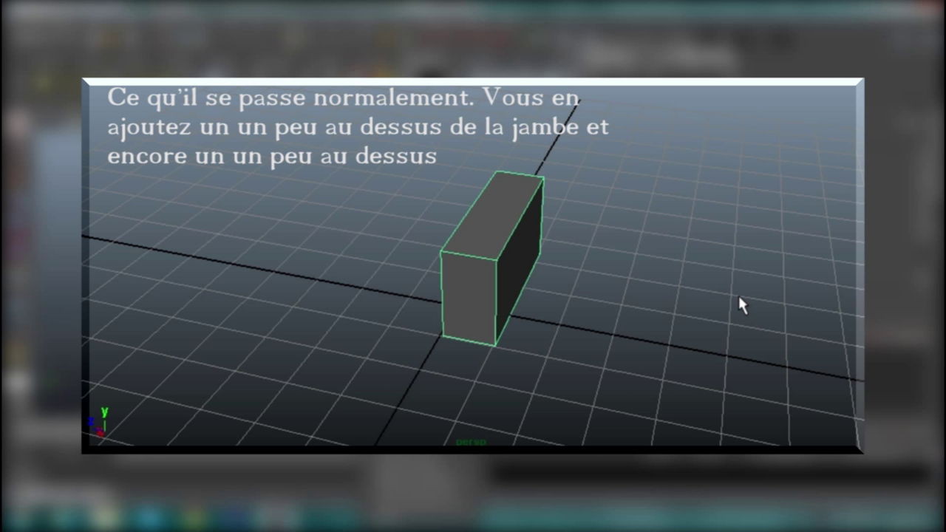
mouse_move(739, 297)
alt+mouse_down()
mouse_move(483, 100)
mouse_move(528, 214)
alt+mouse_up()
drag(443, 269, 442, 262)
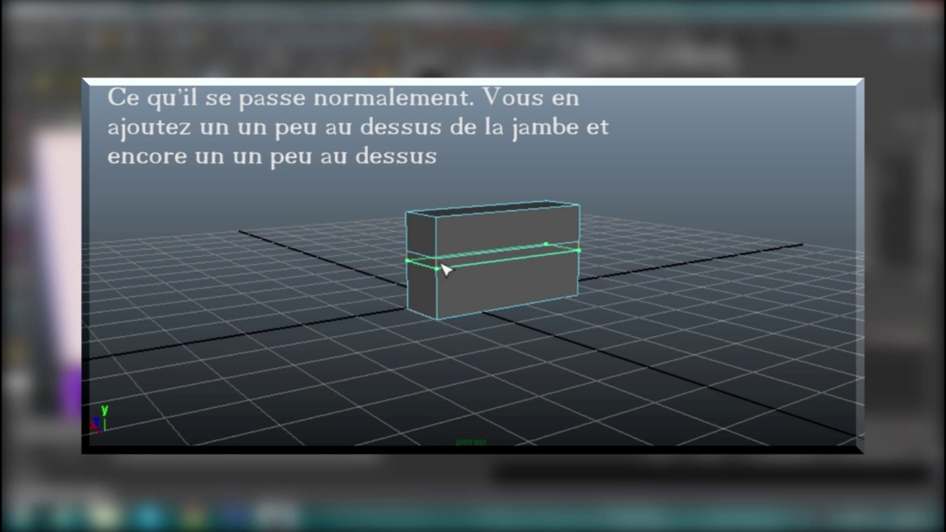
drag(441, 249, 443, 293)
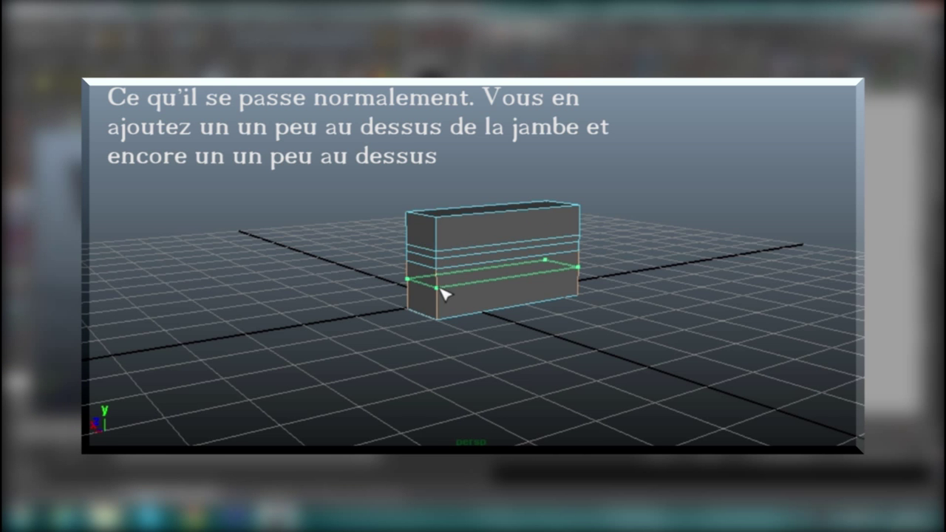
alt+drag(534, 322, 566, 318)
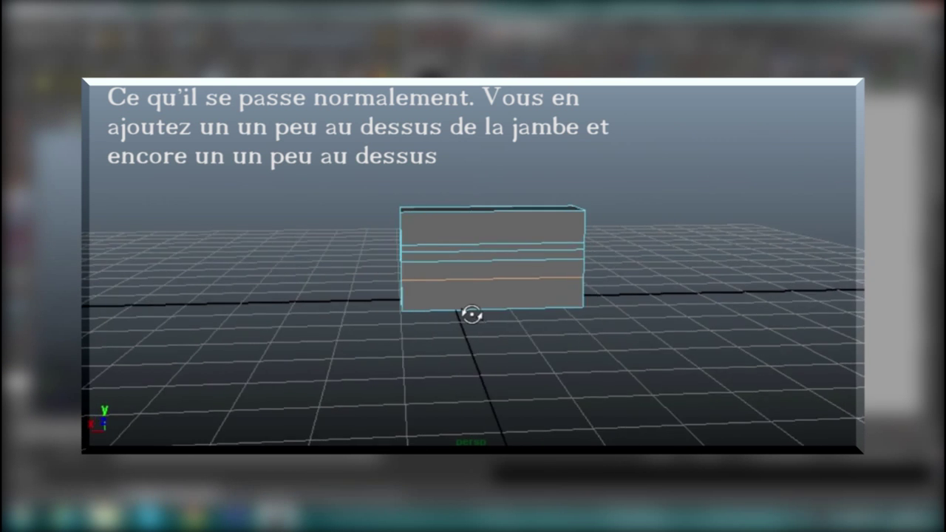
scroll(449, 348, down, 4)
alt+drag(449, 345, 449, 357)
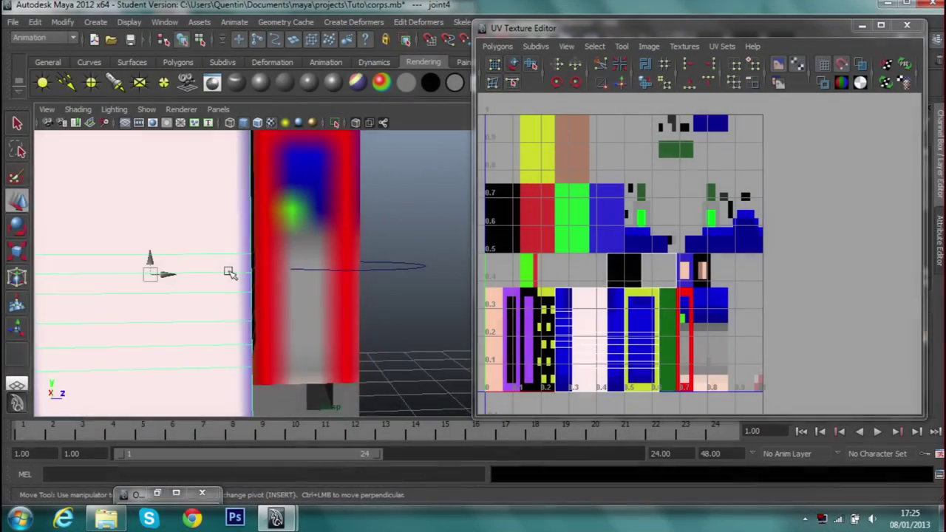
click(231, 272)
scroll(231, 273, down, 5)
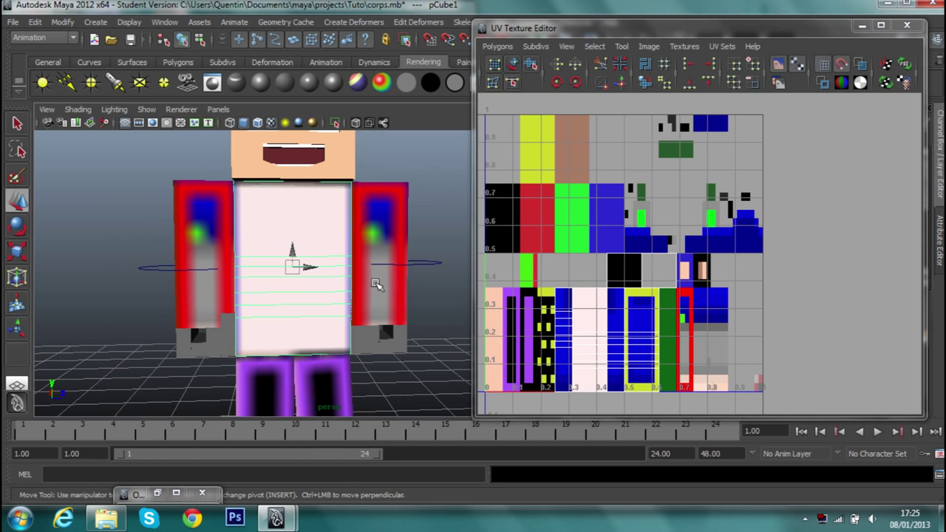
Close the UV Texture Editor and orbit around the character to view the torso.
scroll(375, 285, down, 3)
alt+drag(375, 284, 399, 285)
click(862, 25)
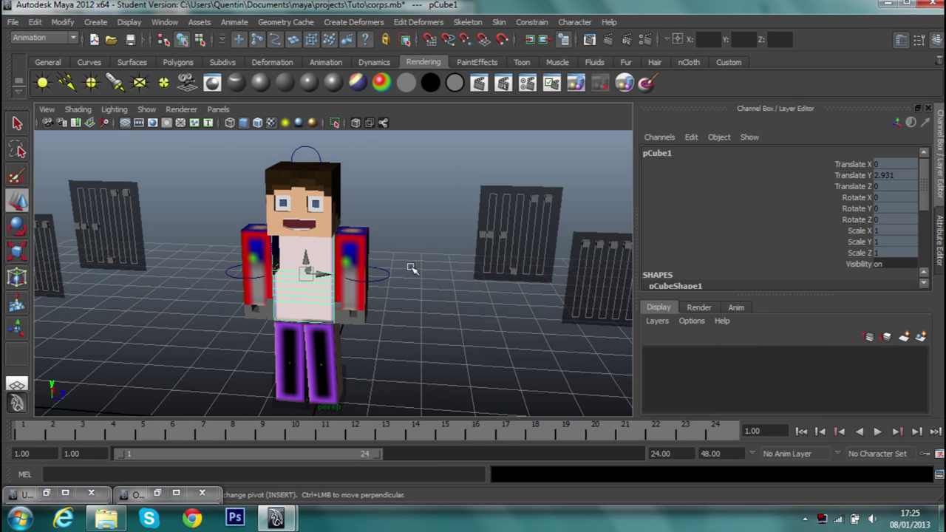
scroll(411, 269, up, 4)
scroll(380, 277, up, 2)
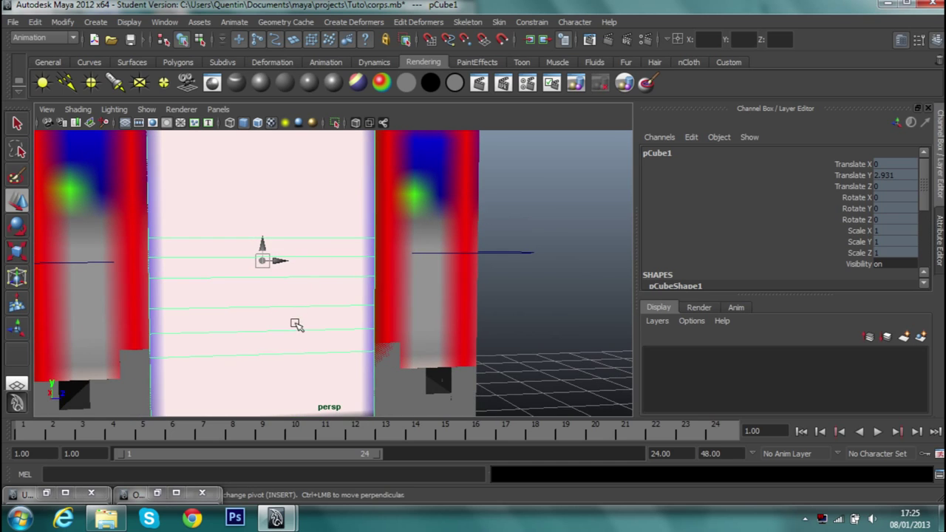
scroll(369, 240, down, 4)
mouse_move(422, 264)
alt+mouse_down()
mouse_move(327, 270)
mouse_move(402, 246)
mouse_move(362, 290)
alt+mouse_up()
Show the torso's horizontal edge loops, then place joint4 in the lower torso.
scroll(325, 292, up, 4)
mouse_move(276, 294)
alt+mouse_down()
mouse_move(444, 257)
mouse_move(414, 259)
alt+mouse_up()
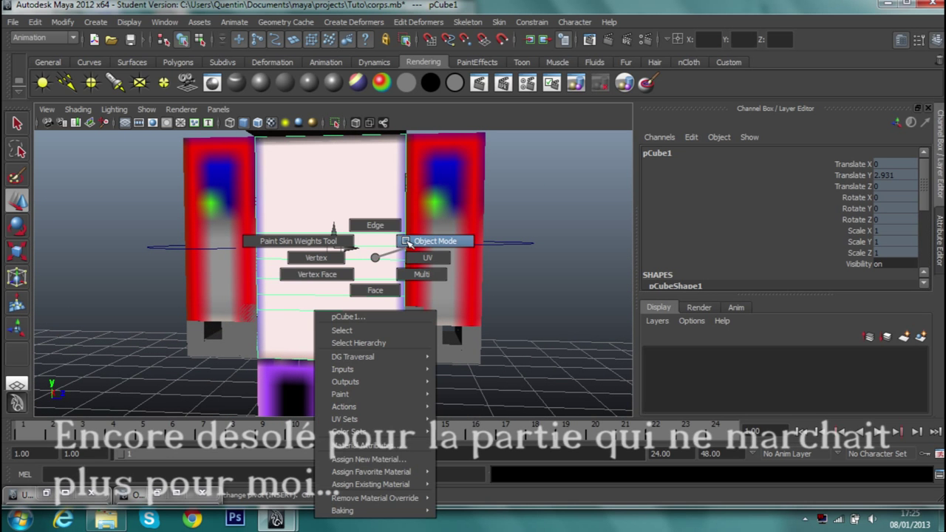
right_drag(376, 258, 383, 223)
click(344, 334)
key(Return)
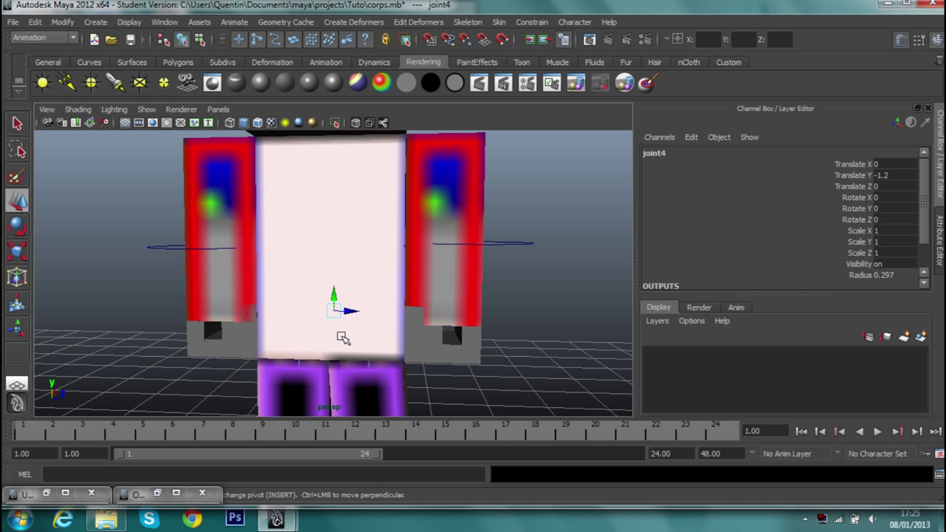